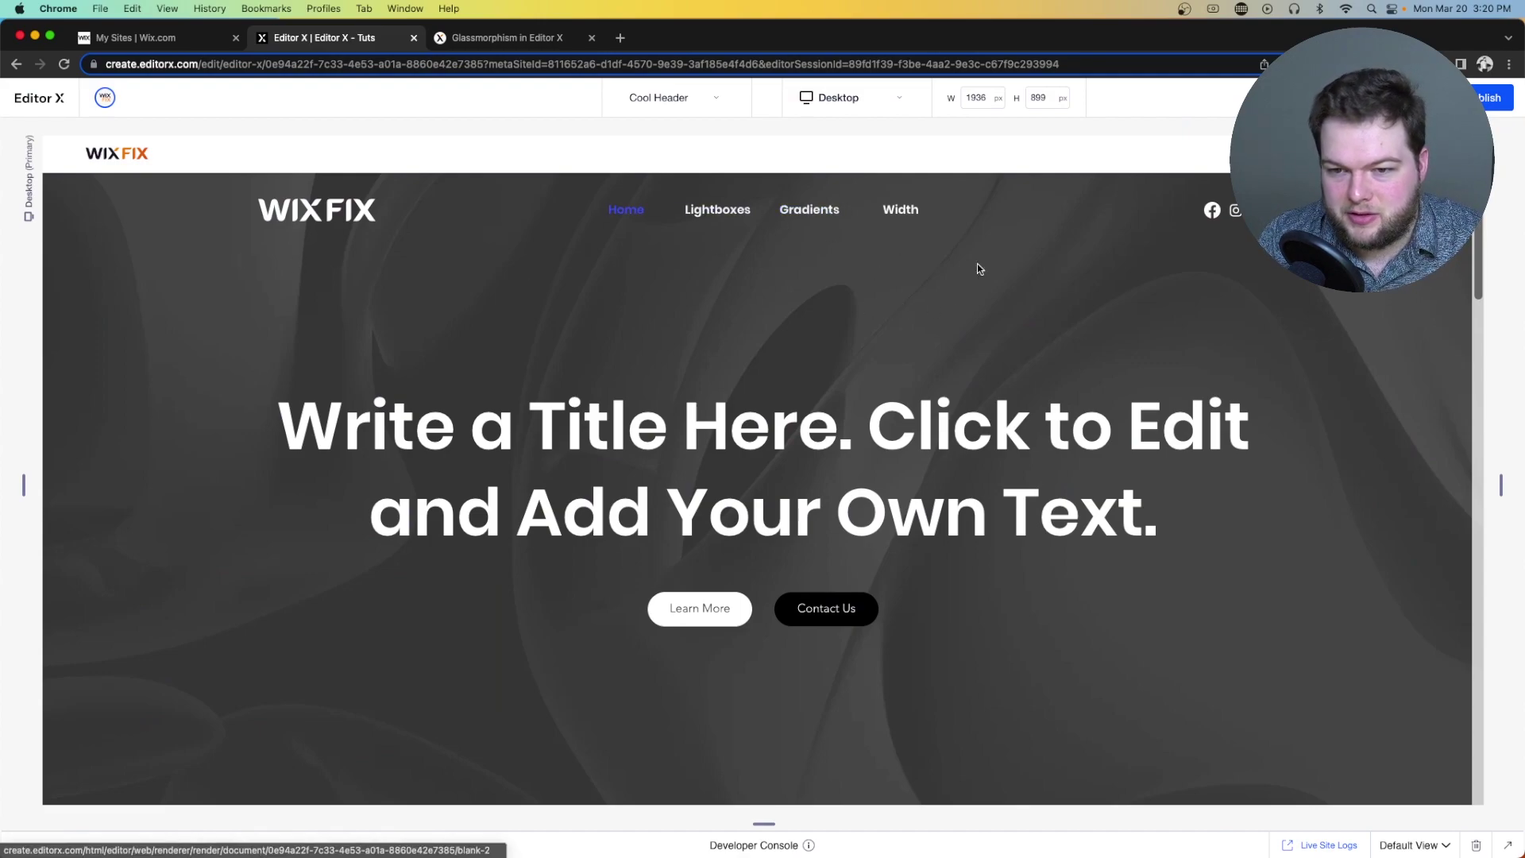
# - Examine in the preview how the finished header blurs the page content passing beneath it
pyautogui.scroll(-10, 1310, 346)
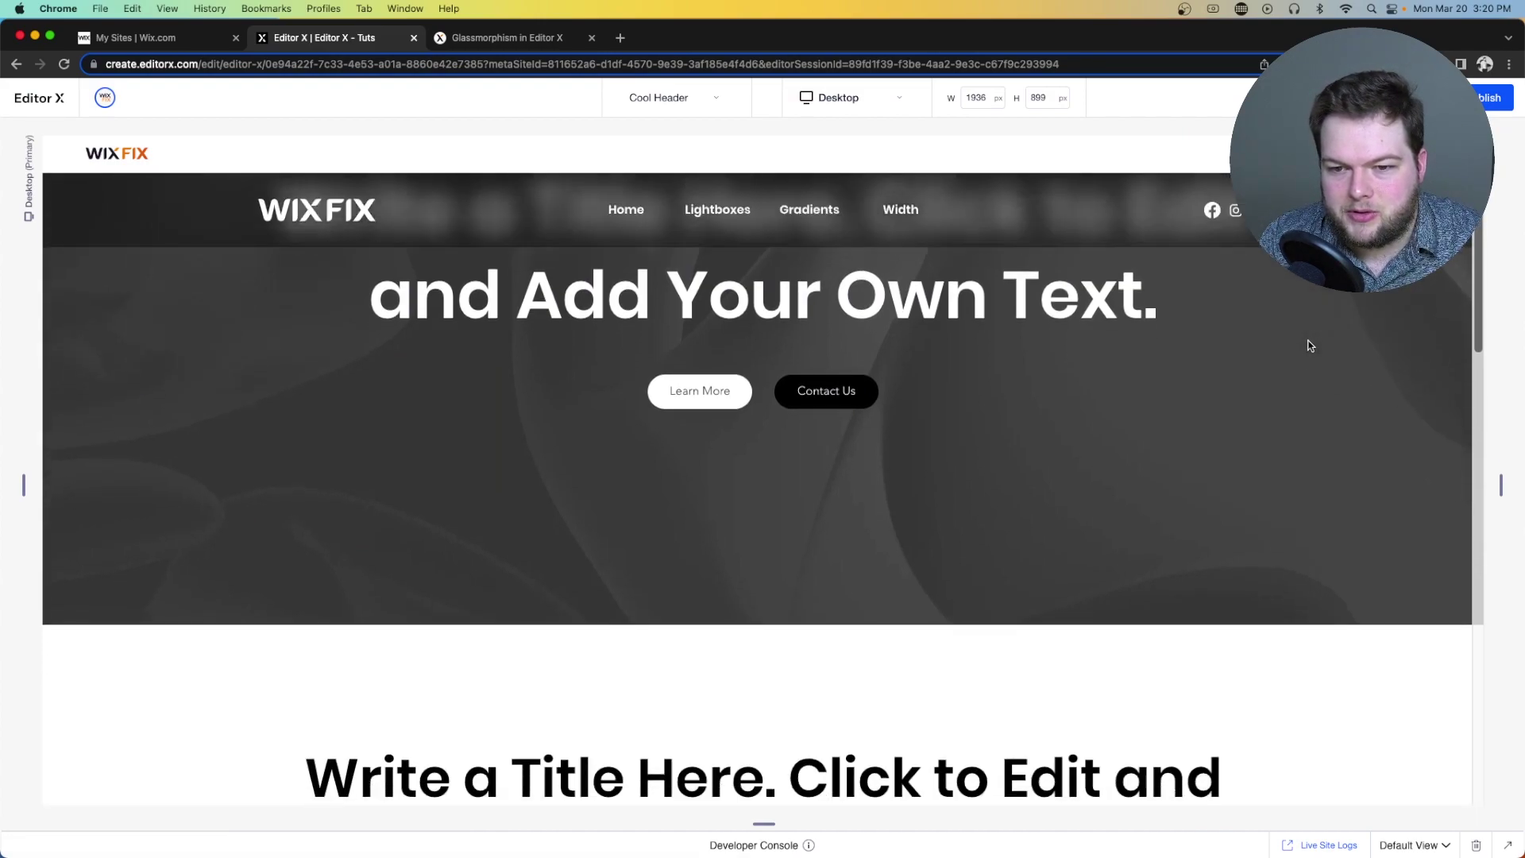
pyautogui.scroll(-10, 1310, 346)
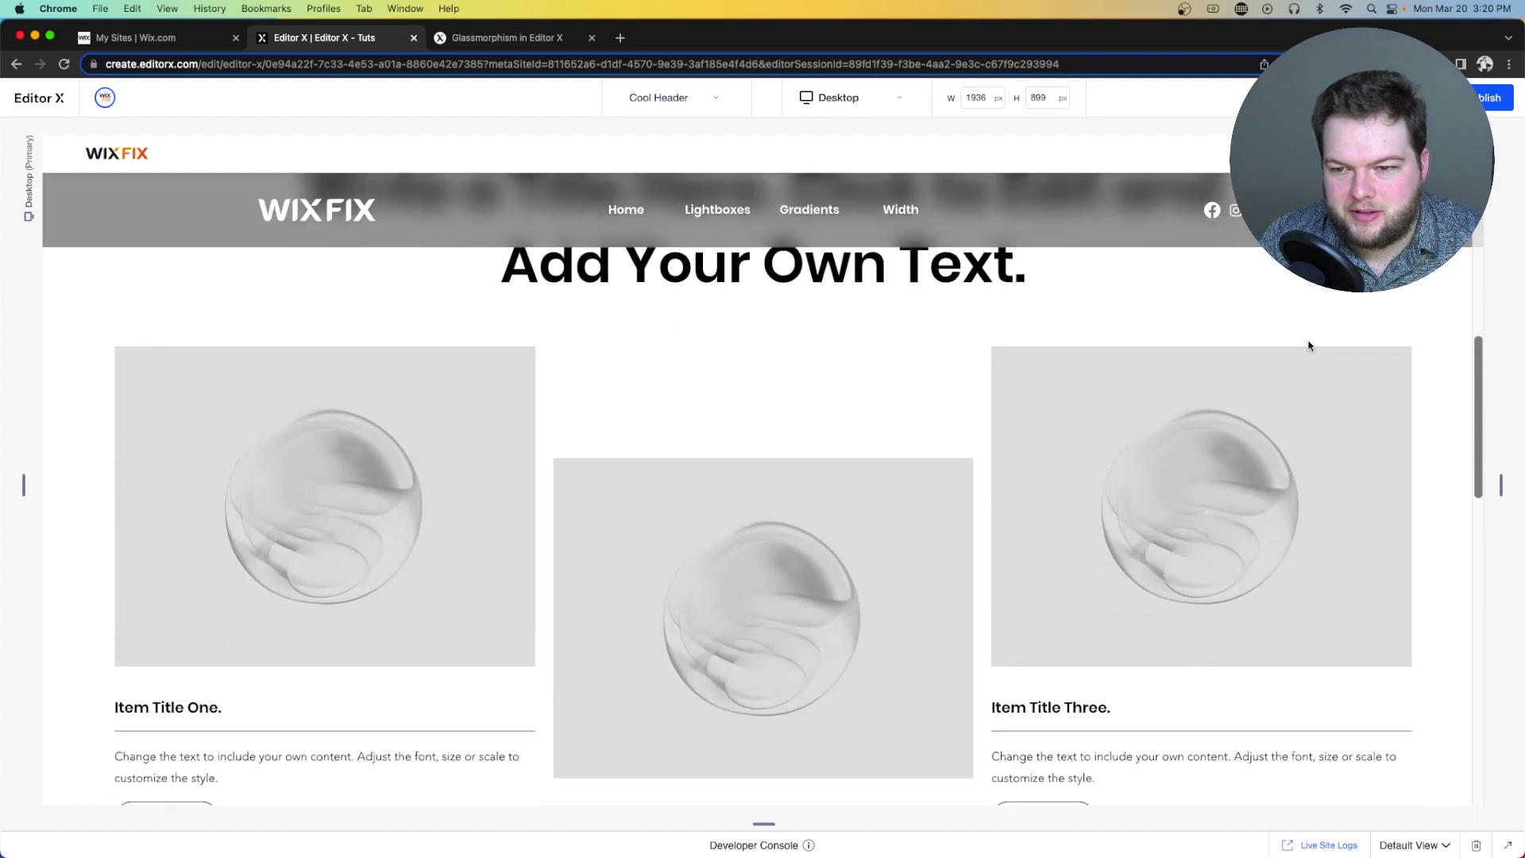
pyautogui.scroll(-5, 1310, 346)
pyautogui.scroll(9, 1310, 345)
pyautogui.scroll(10, 1310, 346)
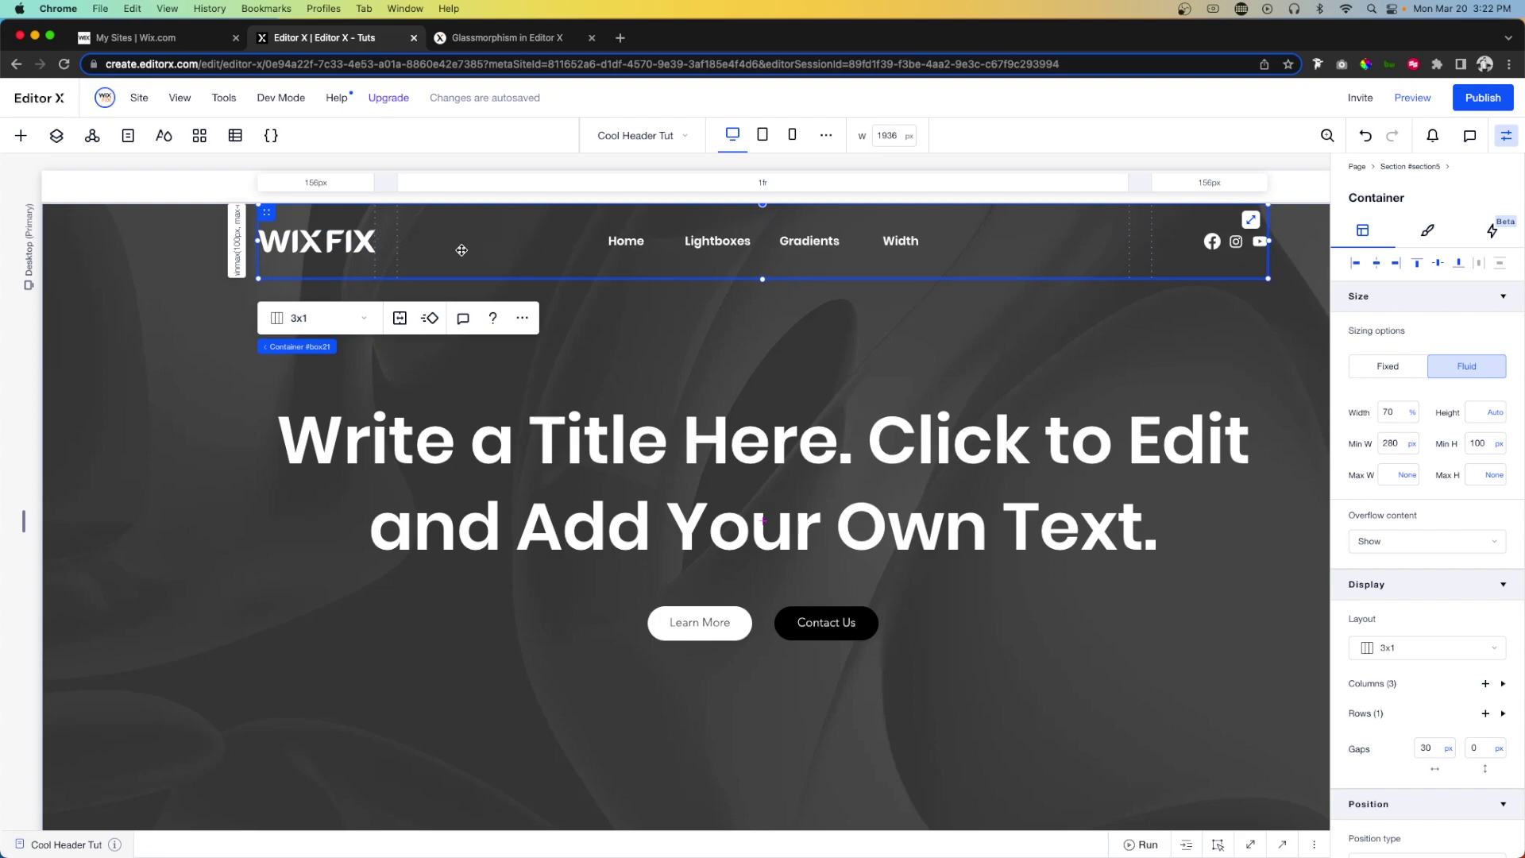
# - Set the top margin of the header container holding the logo, menu and social icons to 100 px
pyautogui.scroll(-6, 448, 241)
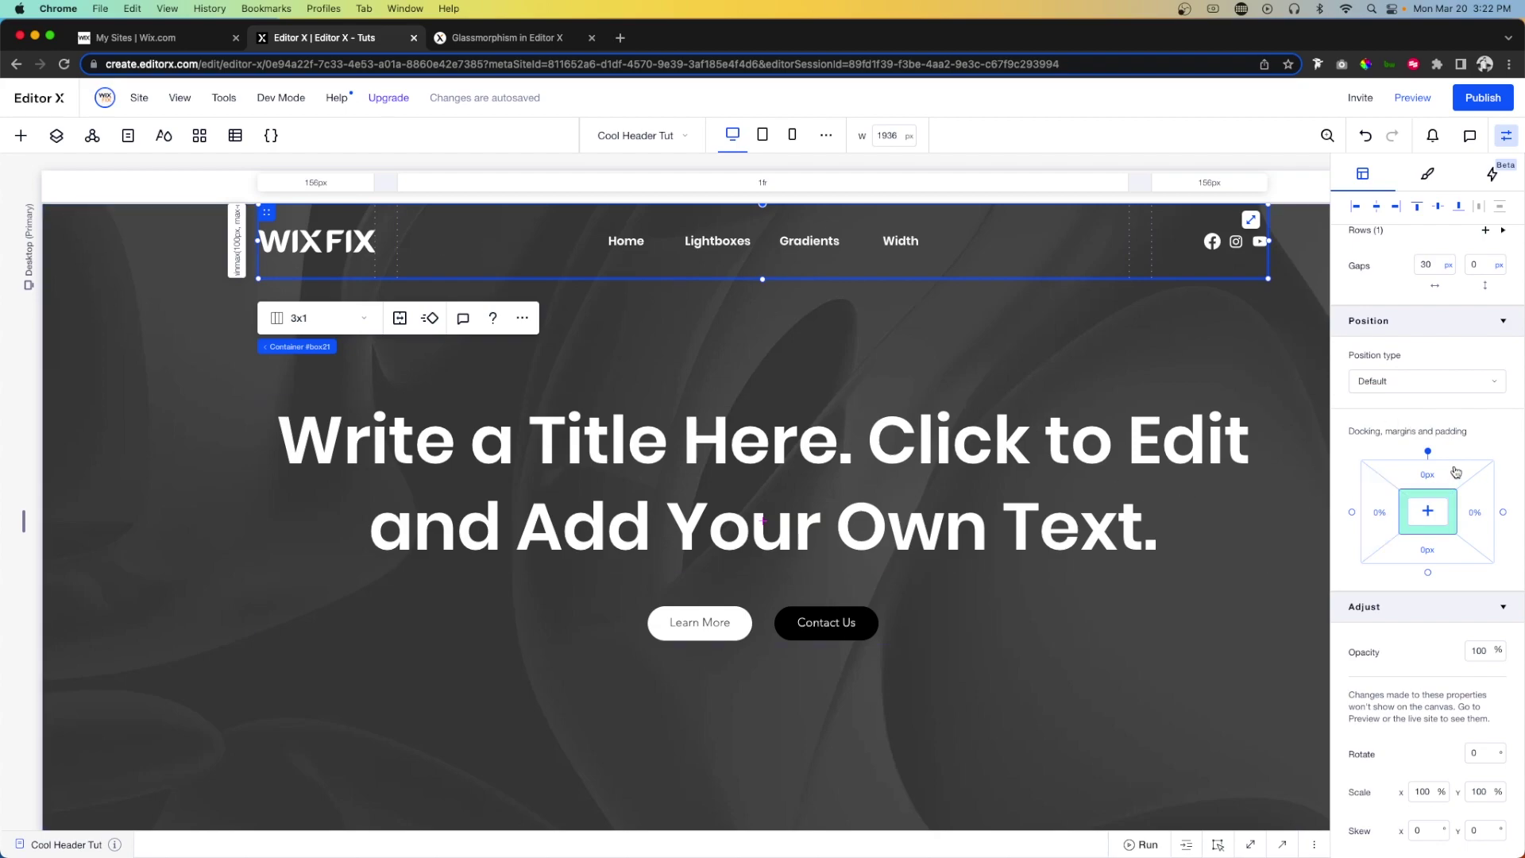
pyautogui.click(1428, 476)
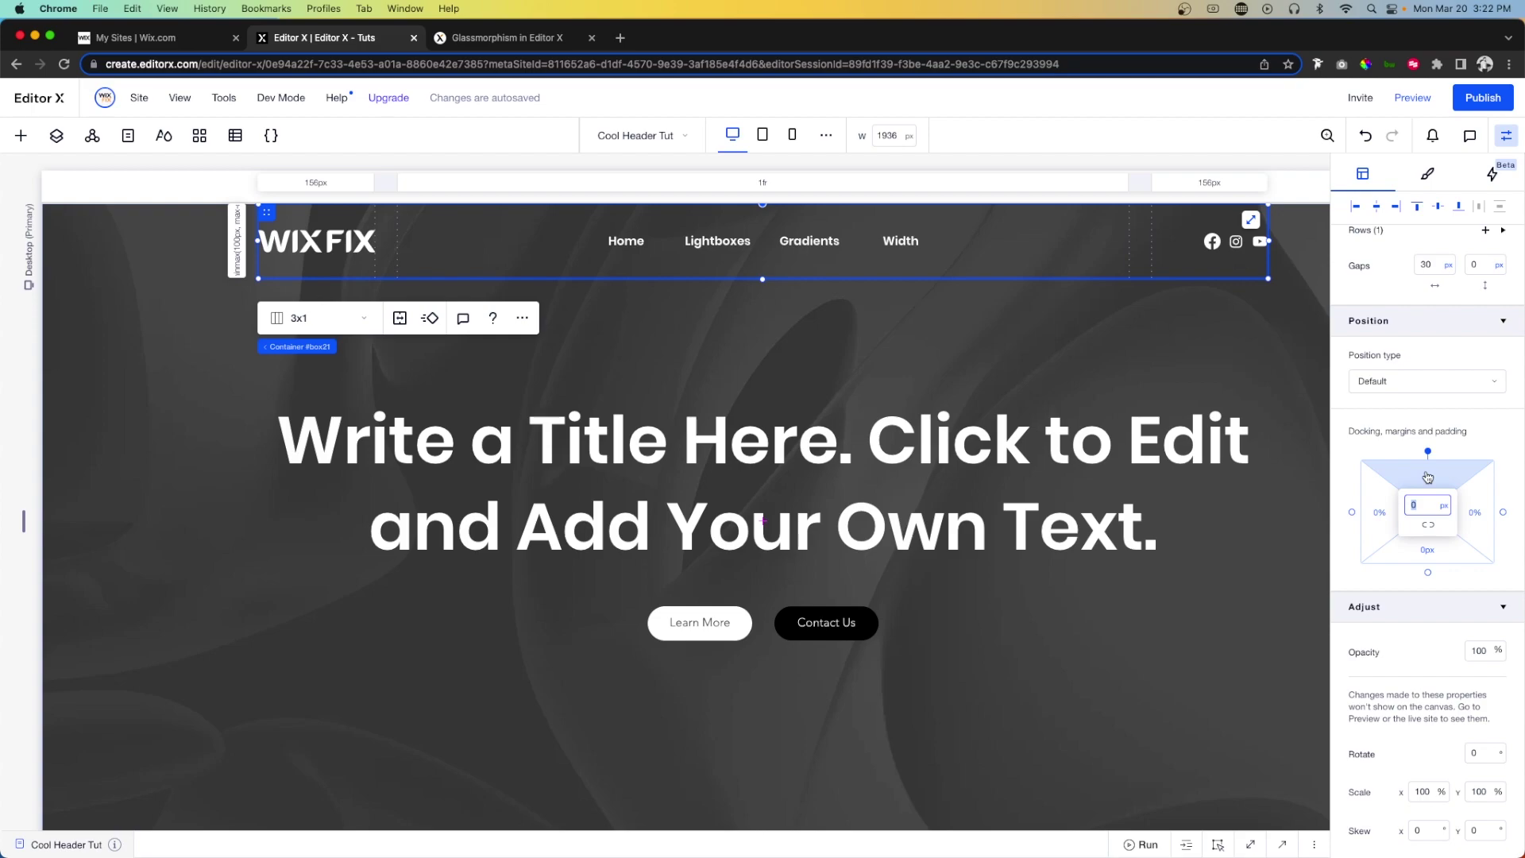
pyautogui.press('Return')
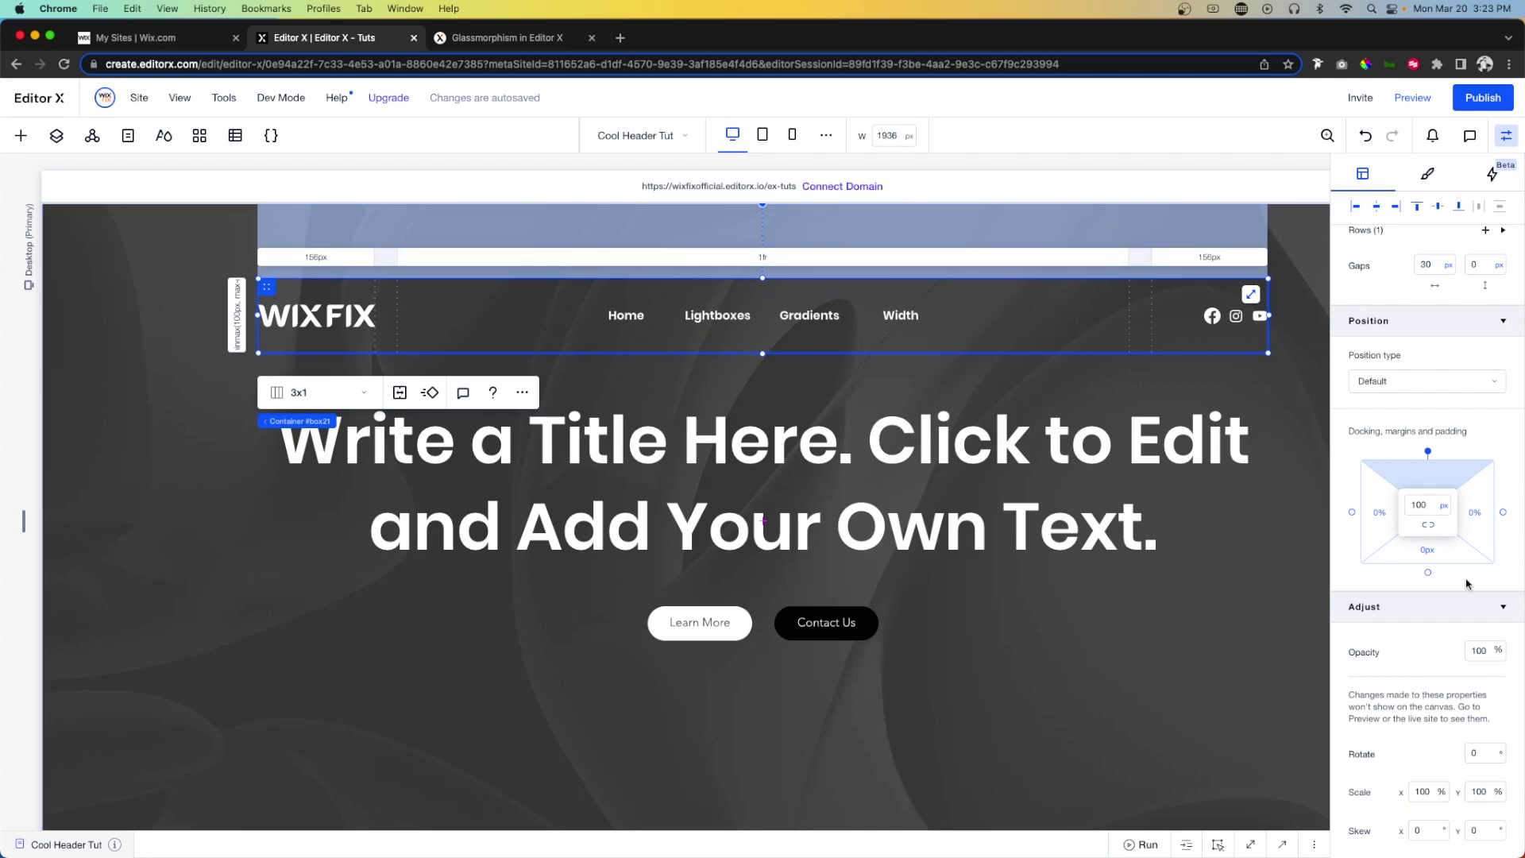
# - Set the header container's vertical translate to -100 px and check its position in the site preview
pyautogui.scroll(-2, 1467, 583)
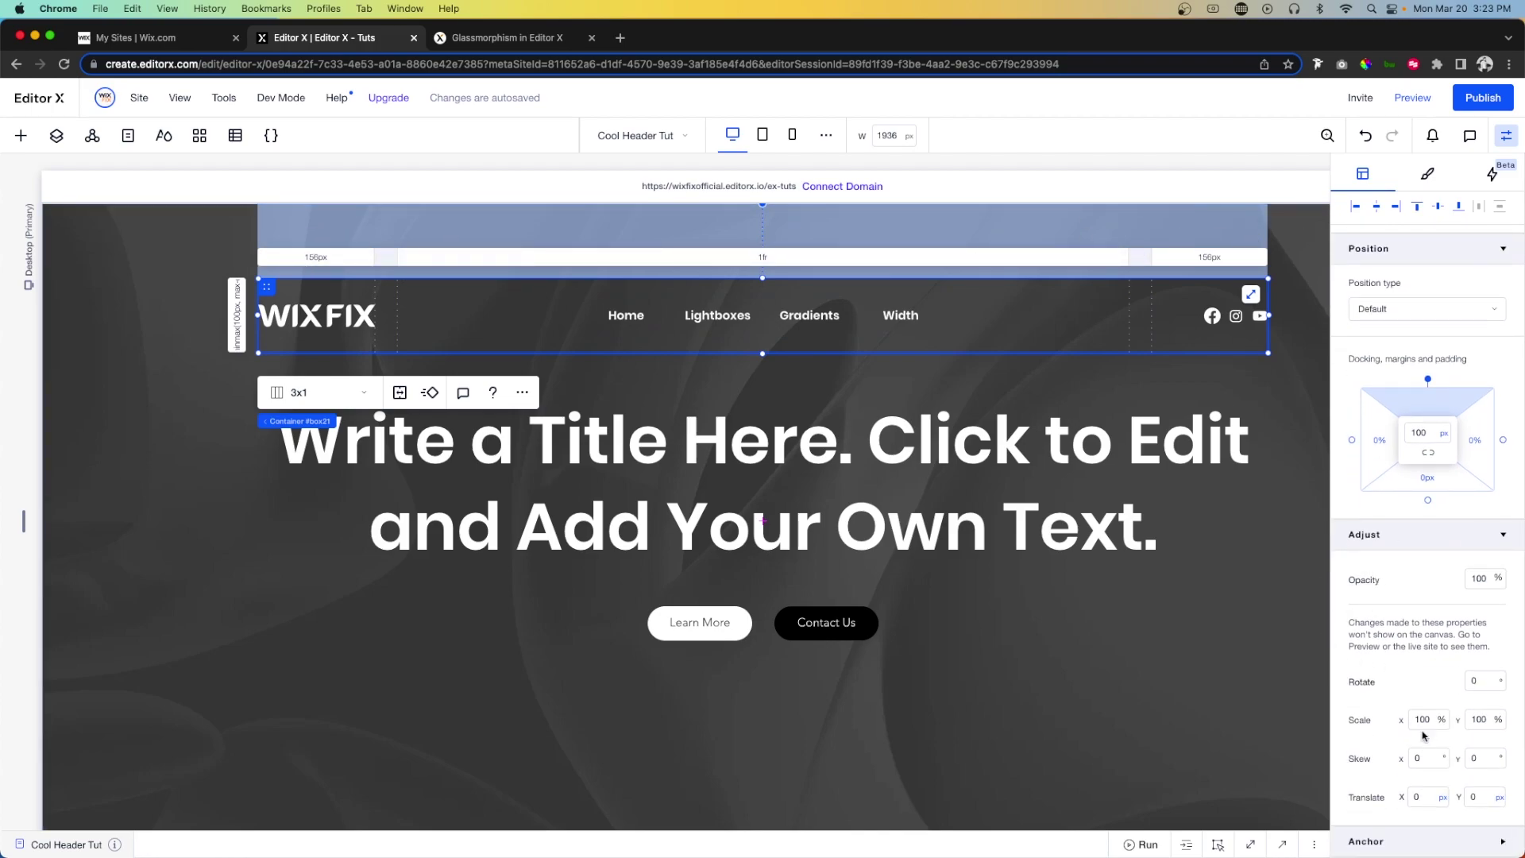
pyautogui.click(1480, 798)
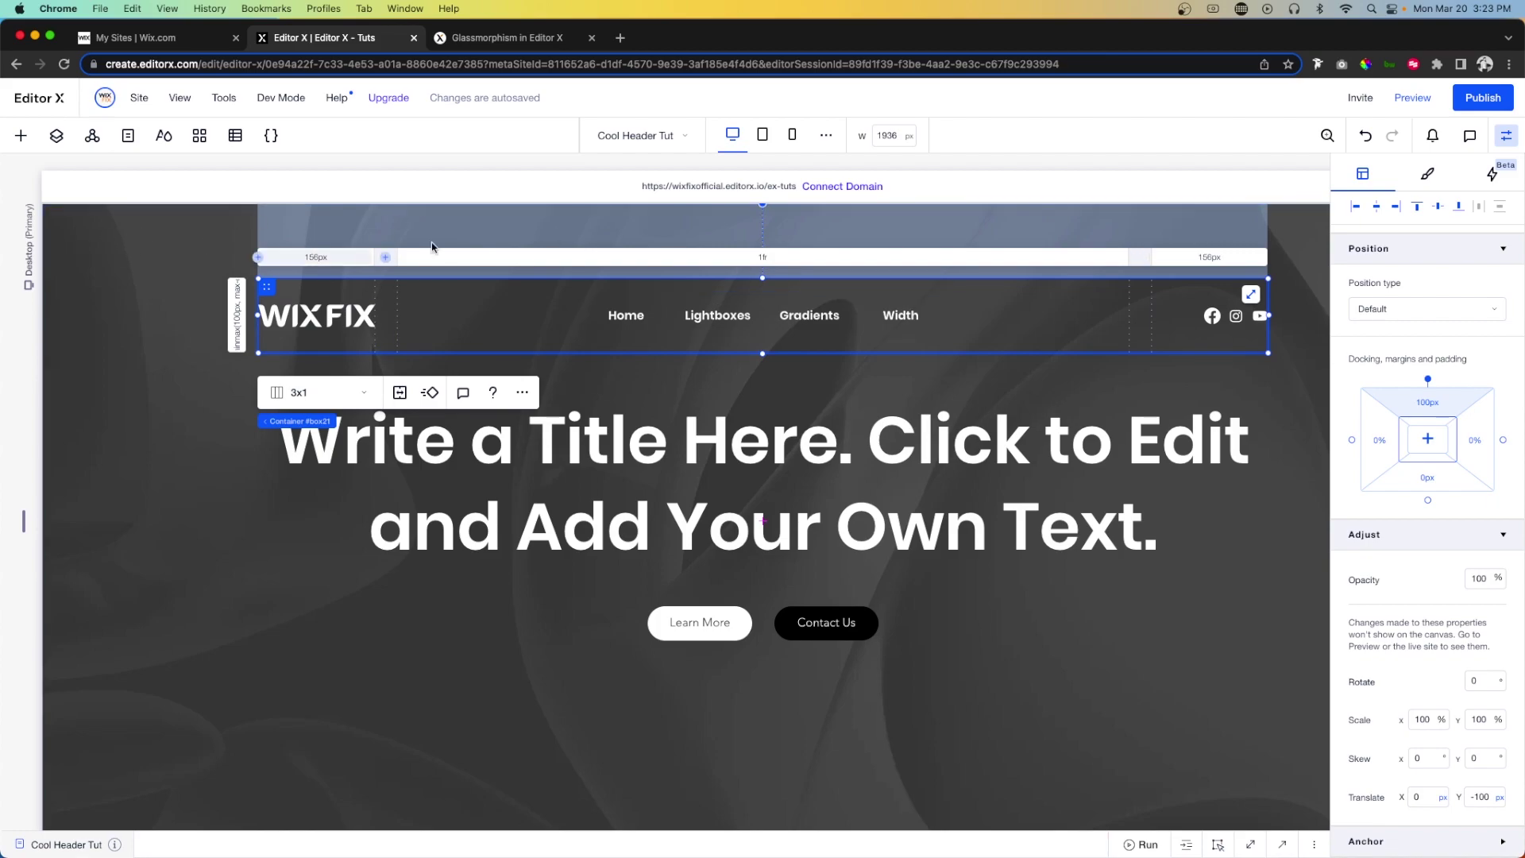
pyautogui.click(1414, 99)
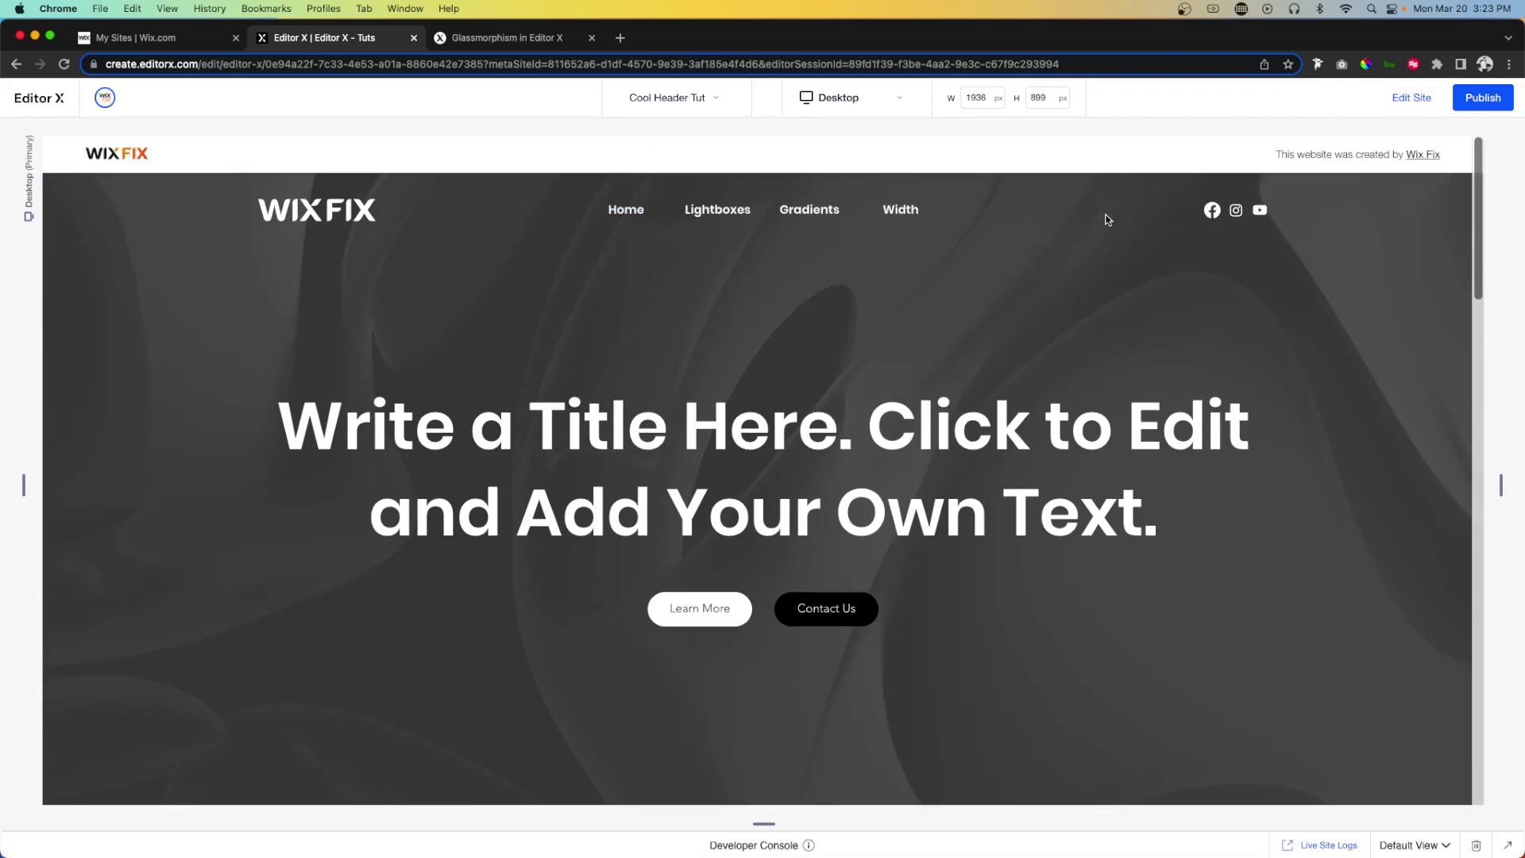
pyautogui.click(1412, 98)
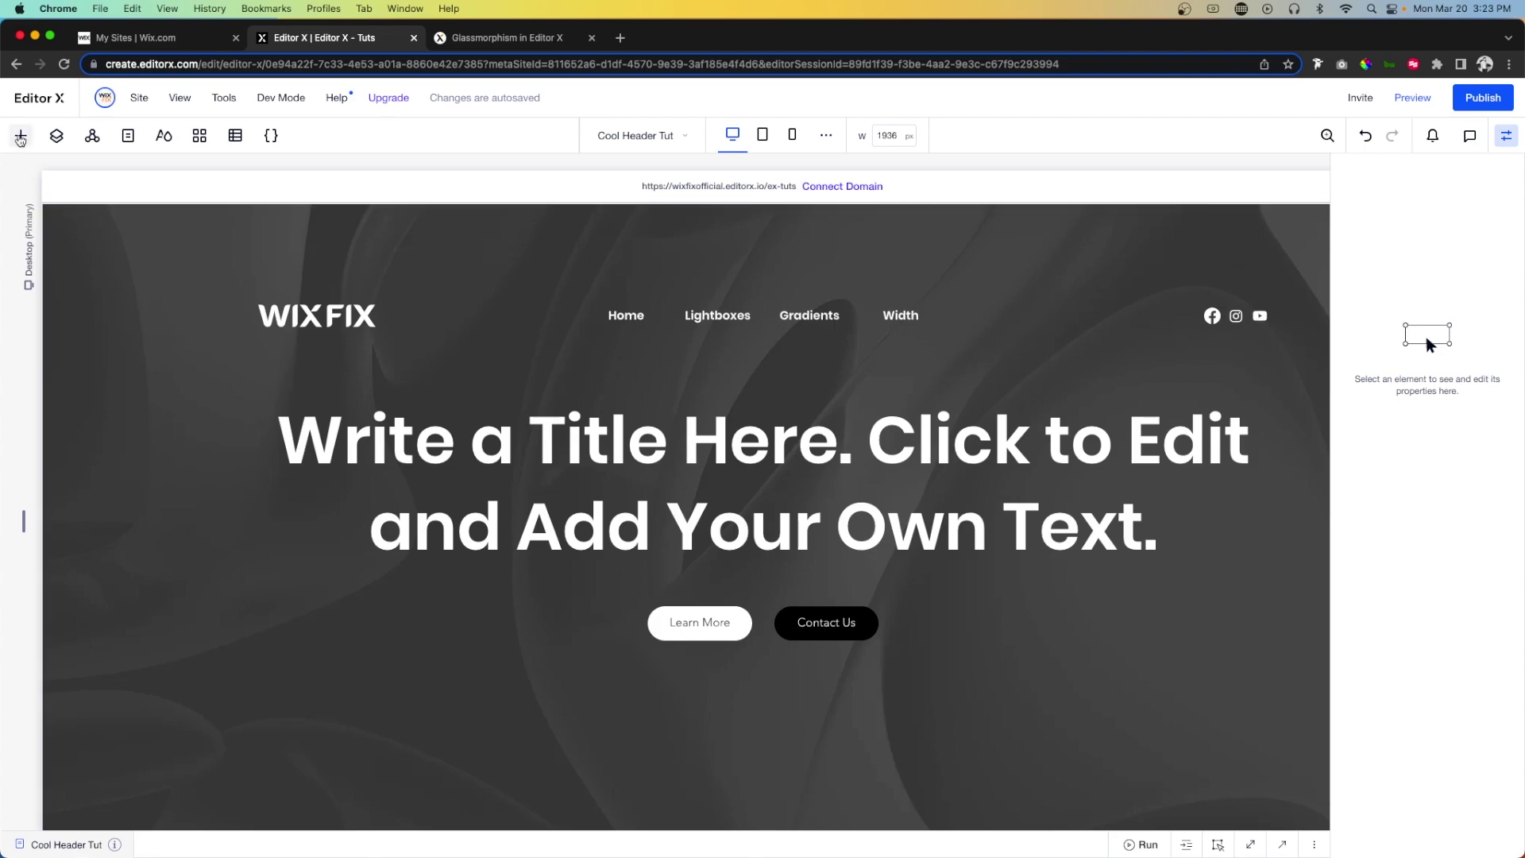
# - Add a new container to the hero section and align it to the section's left and top edges
pyautogui.click(20, 136)
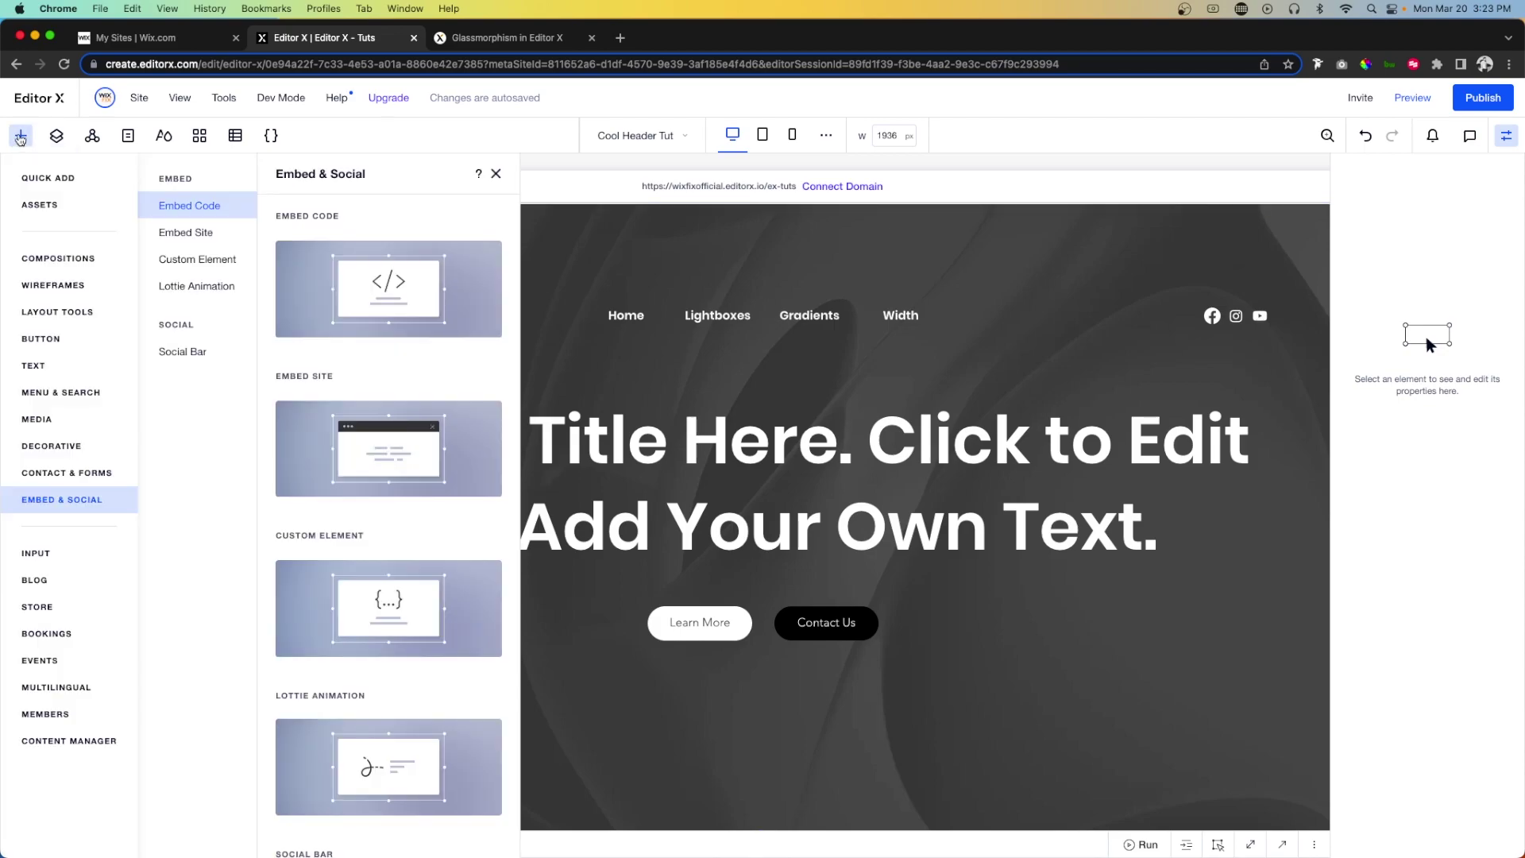
pyautogui.click(48, 177)
pyautogui.moveTo(273, 450); pyautogui.dragTo(561, 704)
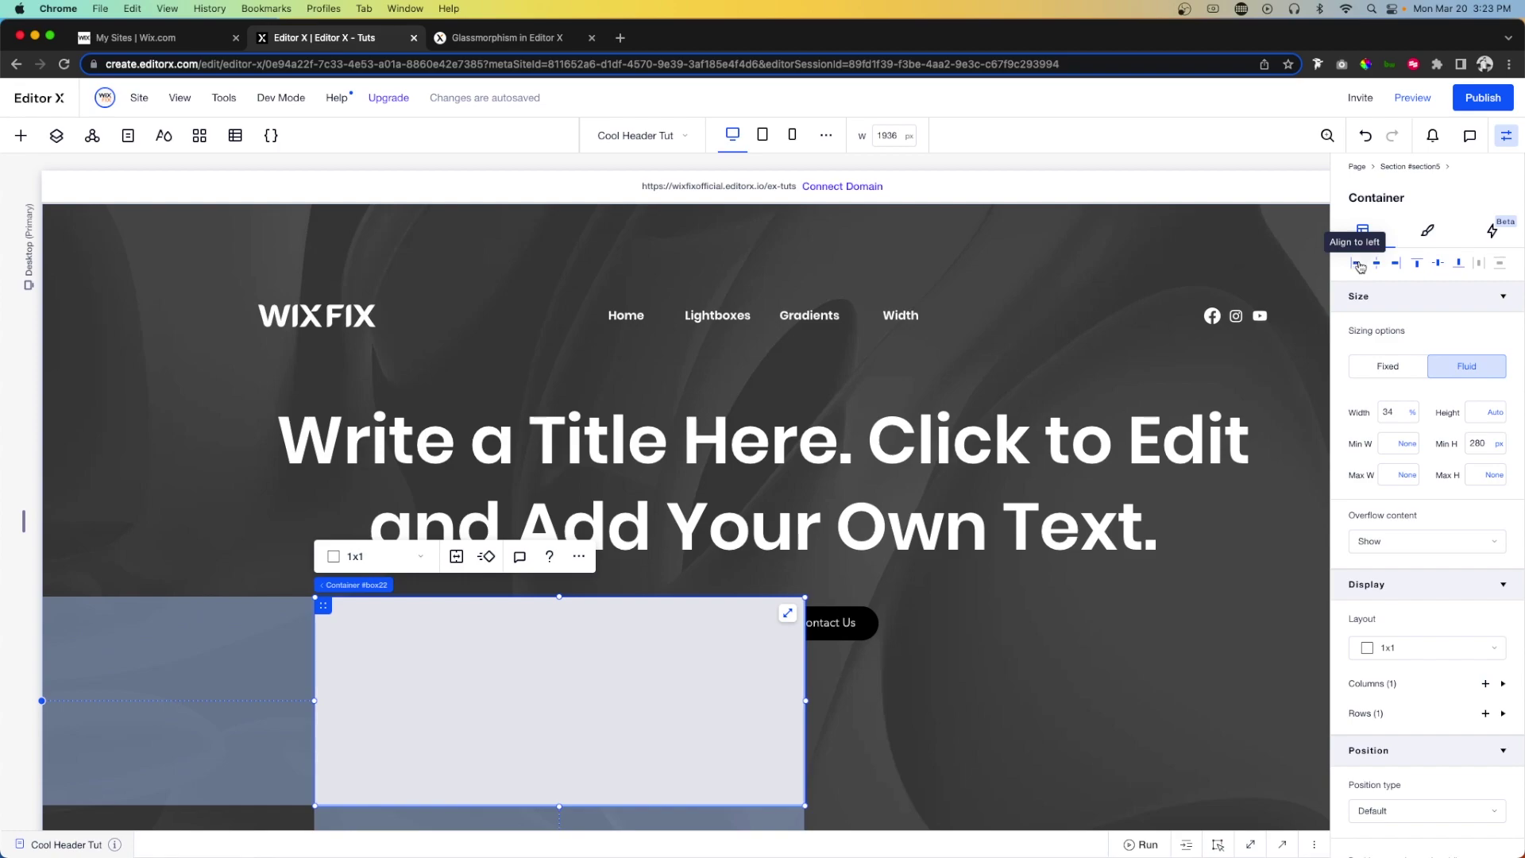
pyautogui.click(1359, 265)
pyautogui.click(1418, 265)
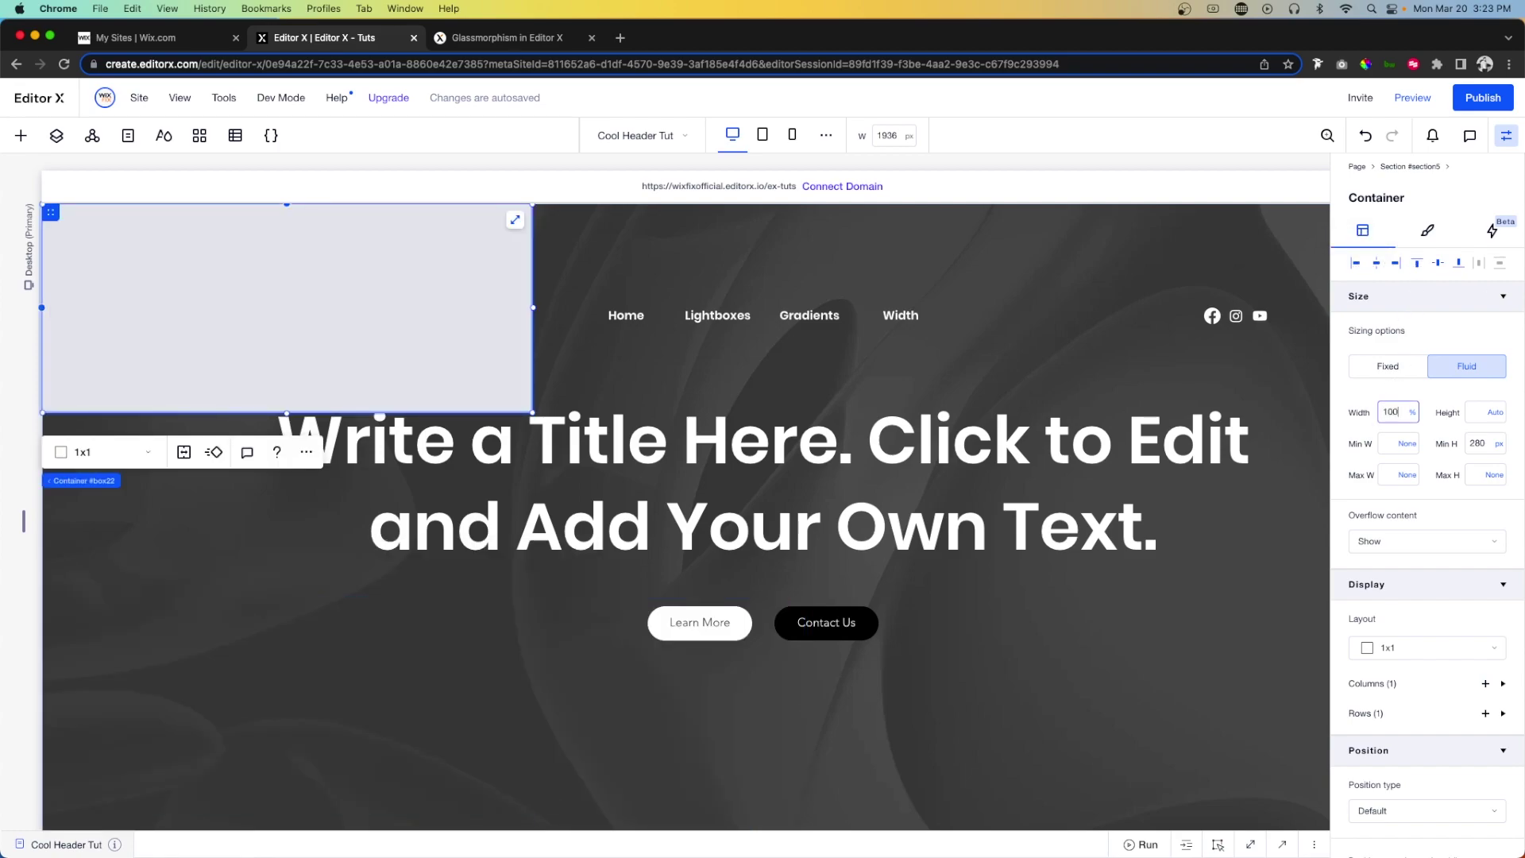
# - Set the new container's width to 100% and its minimum height to 100 px
pyautogui.press('Return')
pyautogui.click(1491, 446)
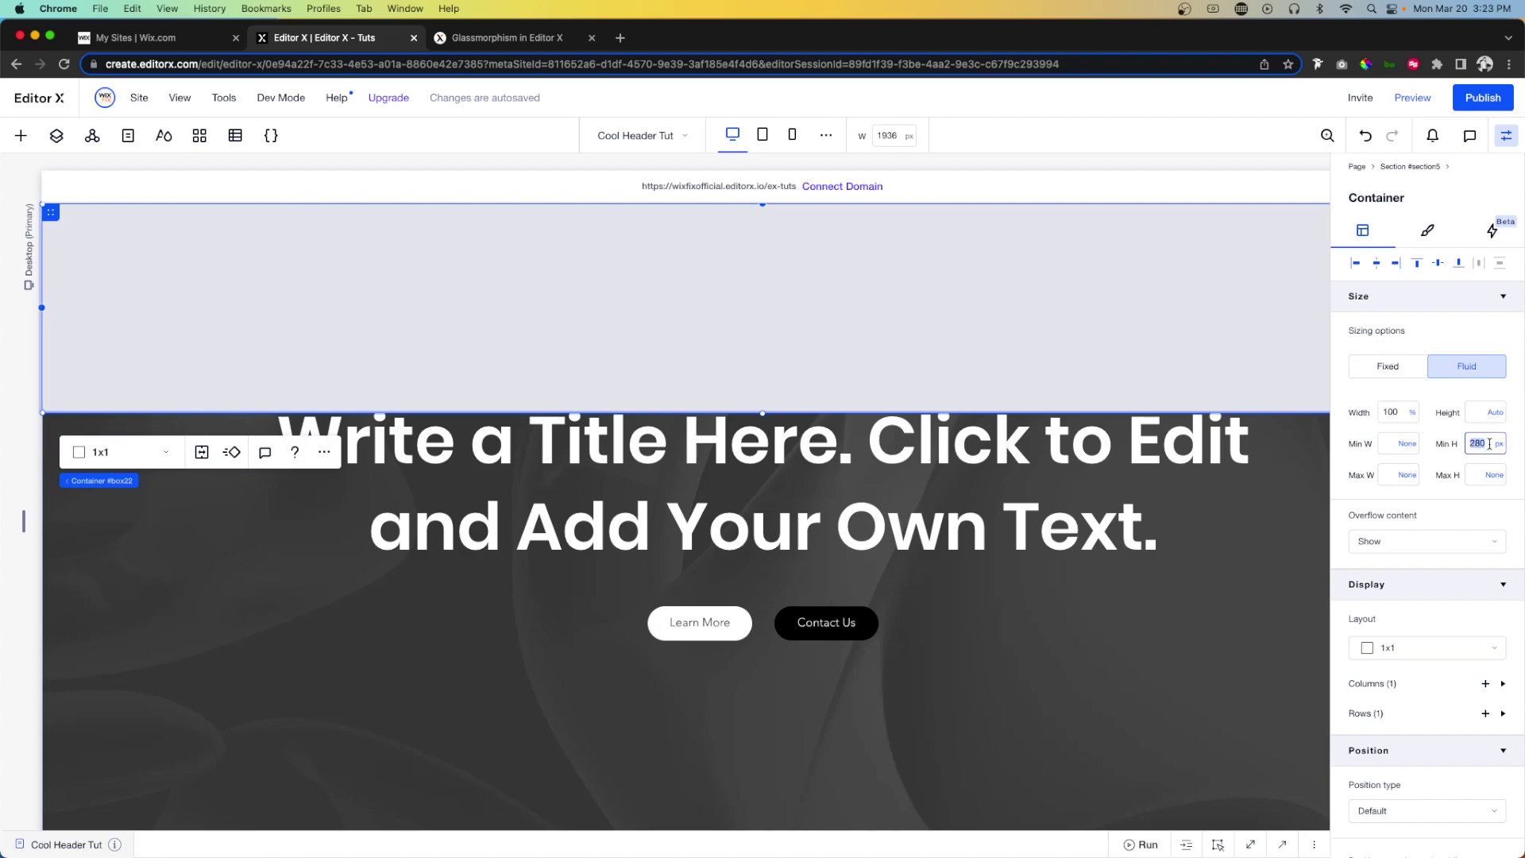
pyautogui.press('Return')
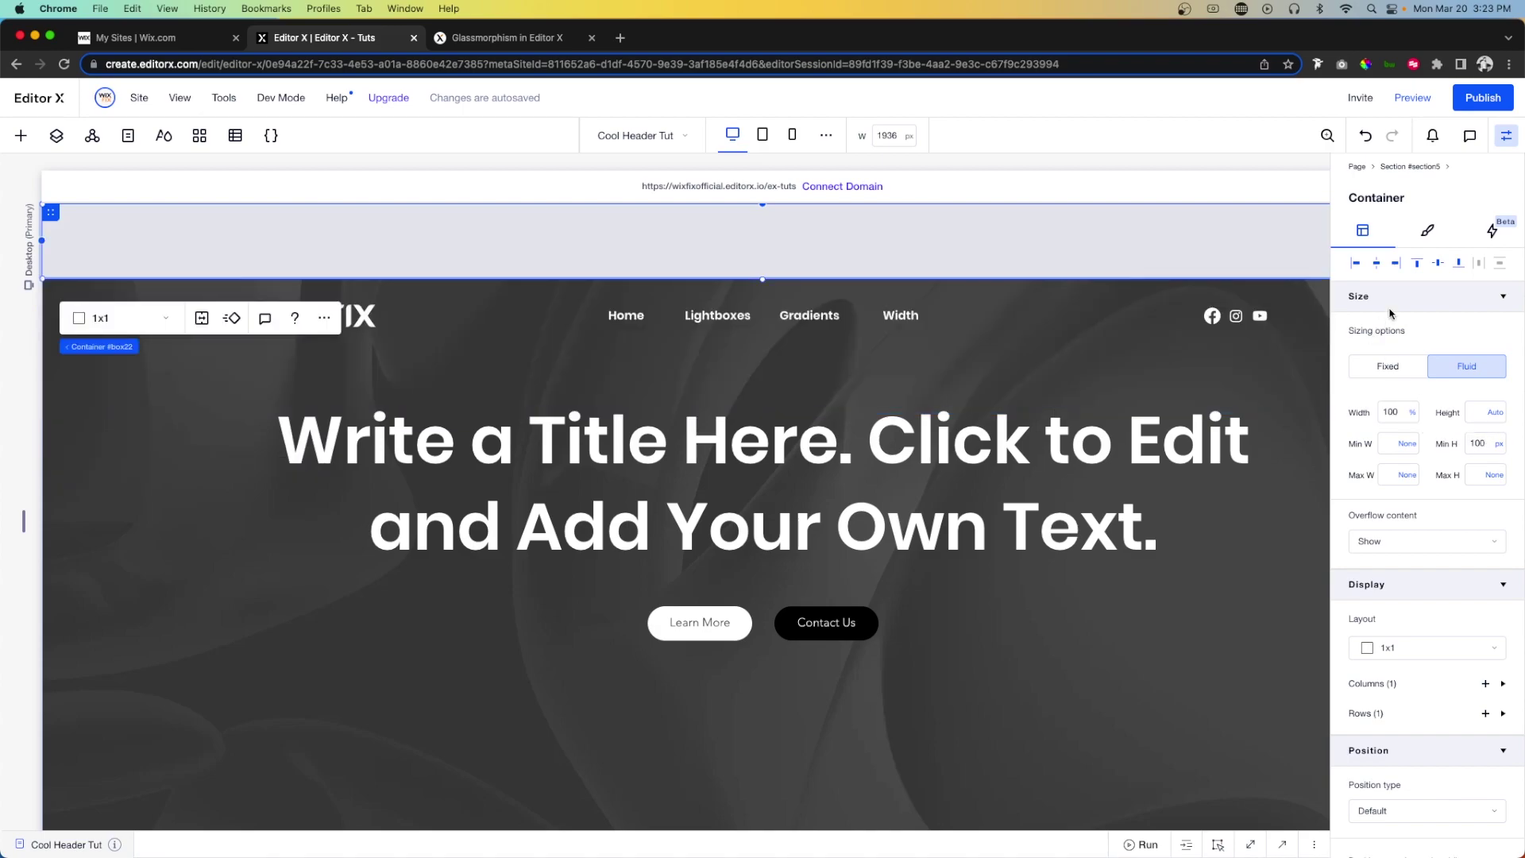
# - Fill the new container with a black background at 50% opacity
pyautogui.click(1427, 232)
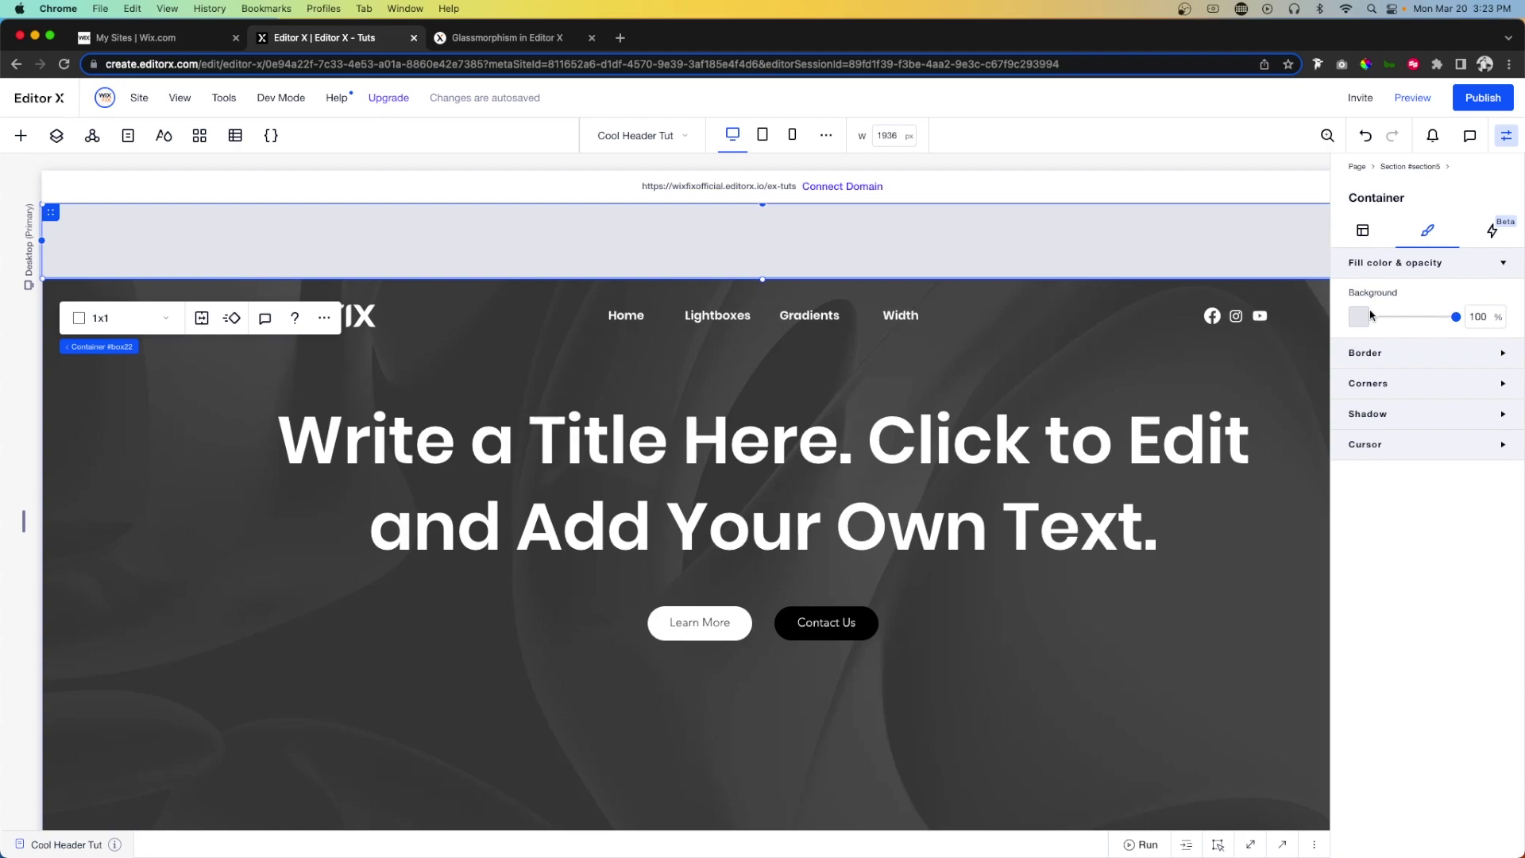
pyautogui.click(1360, 317)
pyautogui.click(1493, 403)
pyautogui.click(1504, 336)
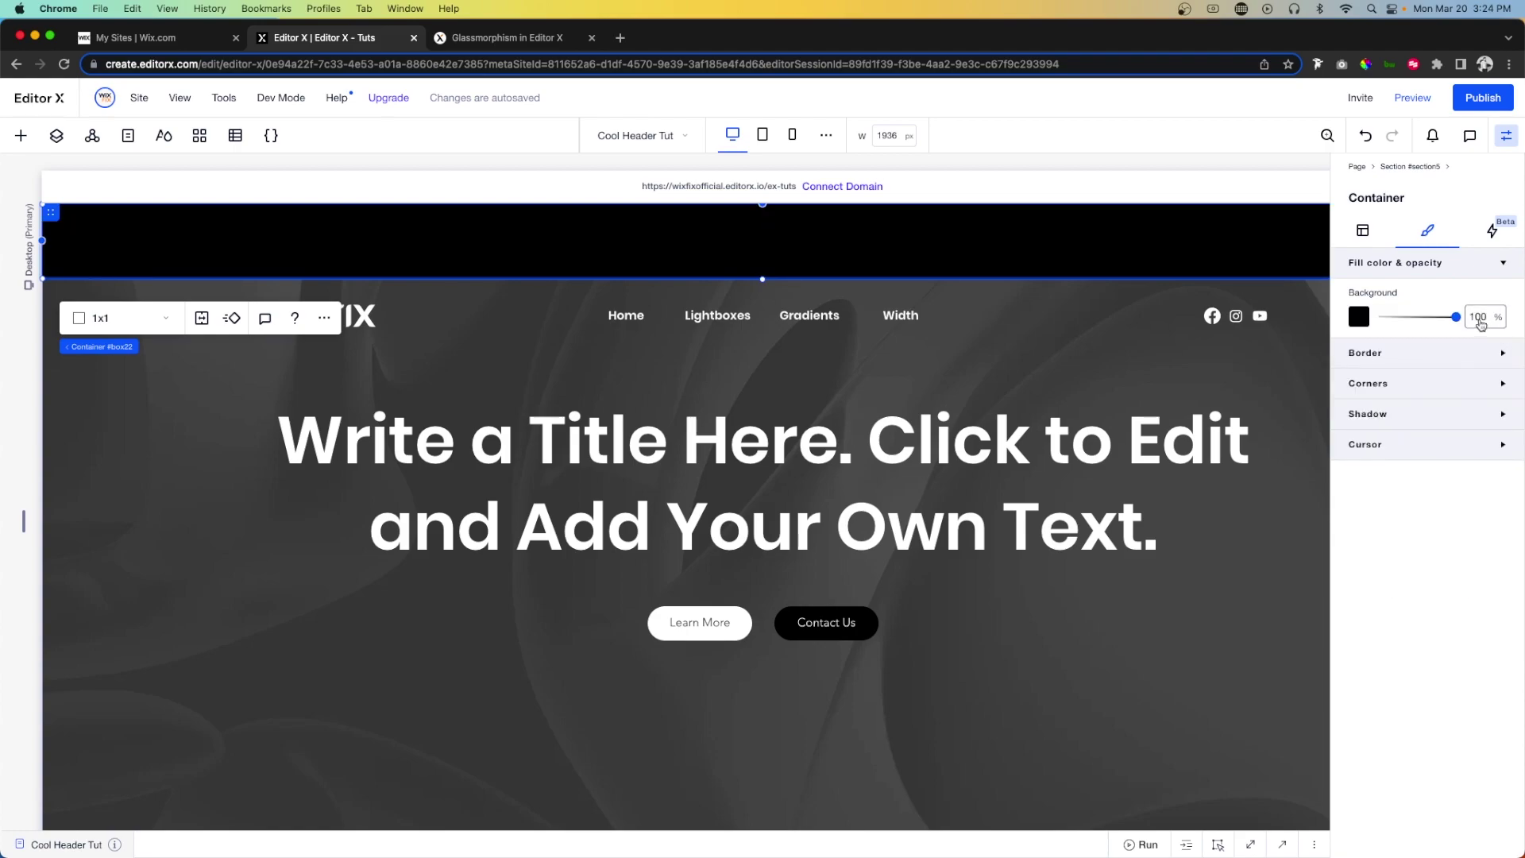
pyautogui.write('50')
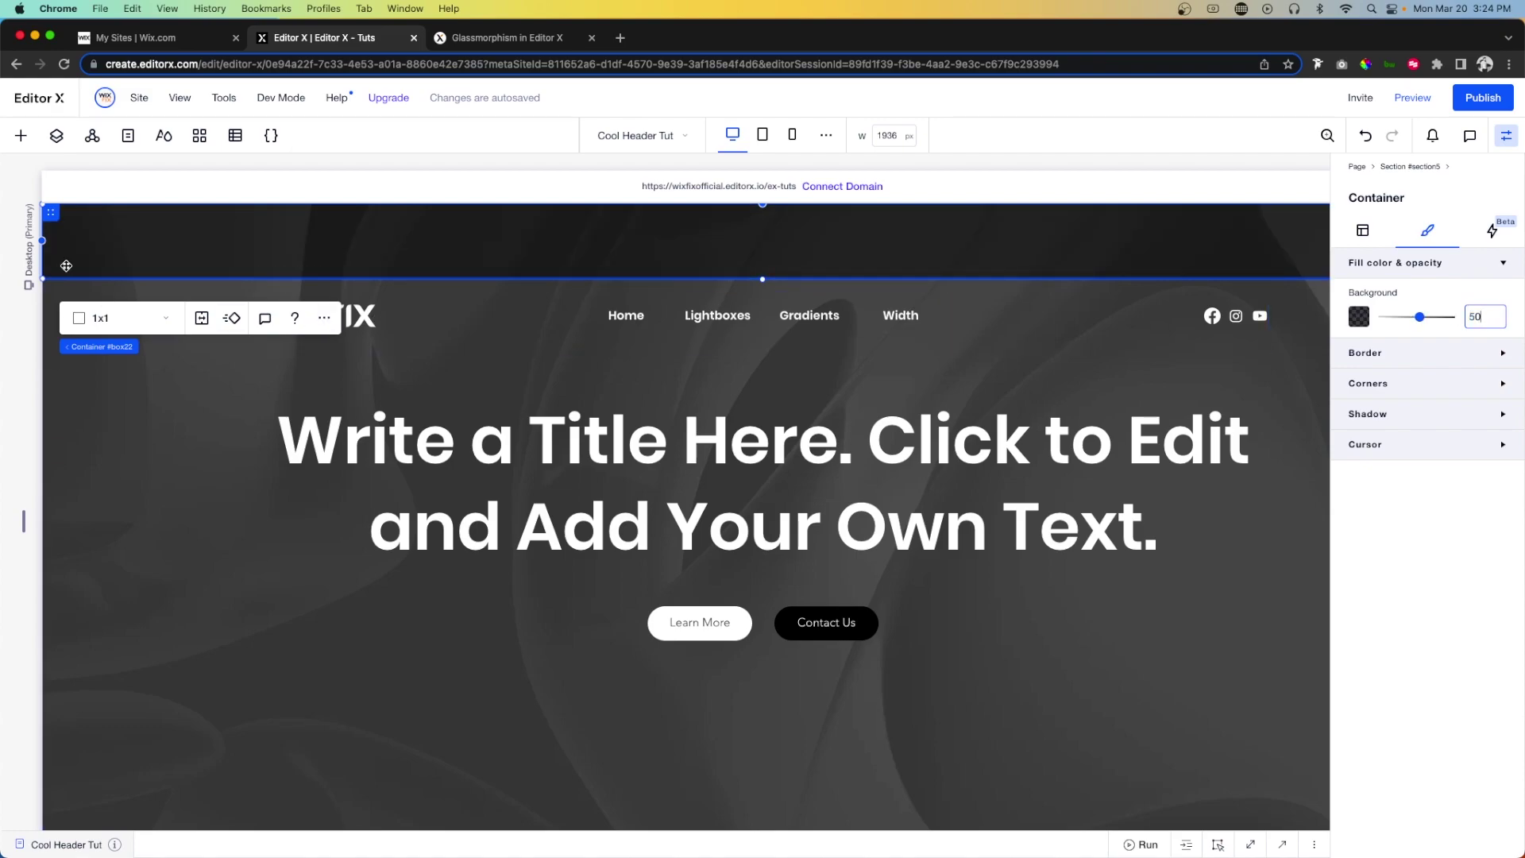
# - Add an embed code iFrame, attach it to the black container and stretch it to fill that container
pyautogui.click(18, 138)
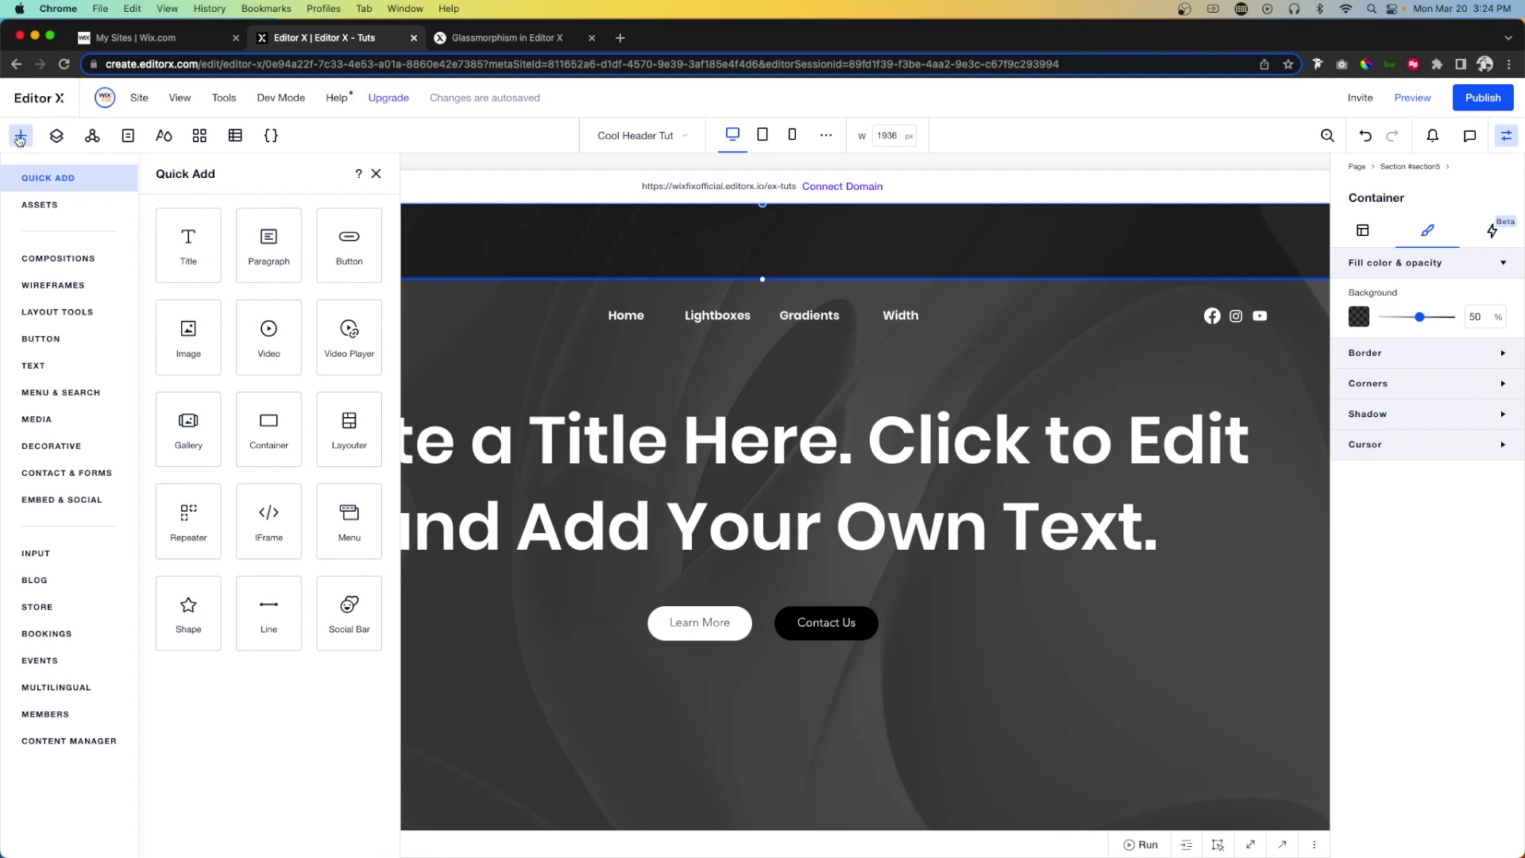
pyautogui.click(42, 499)
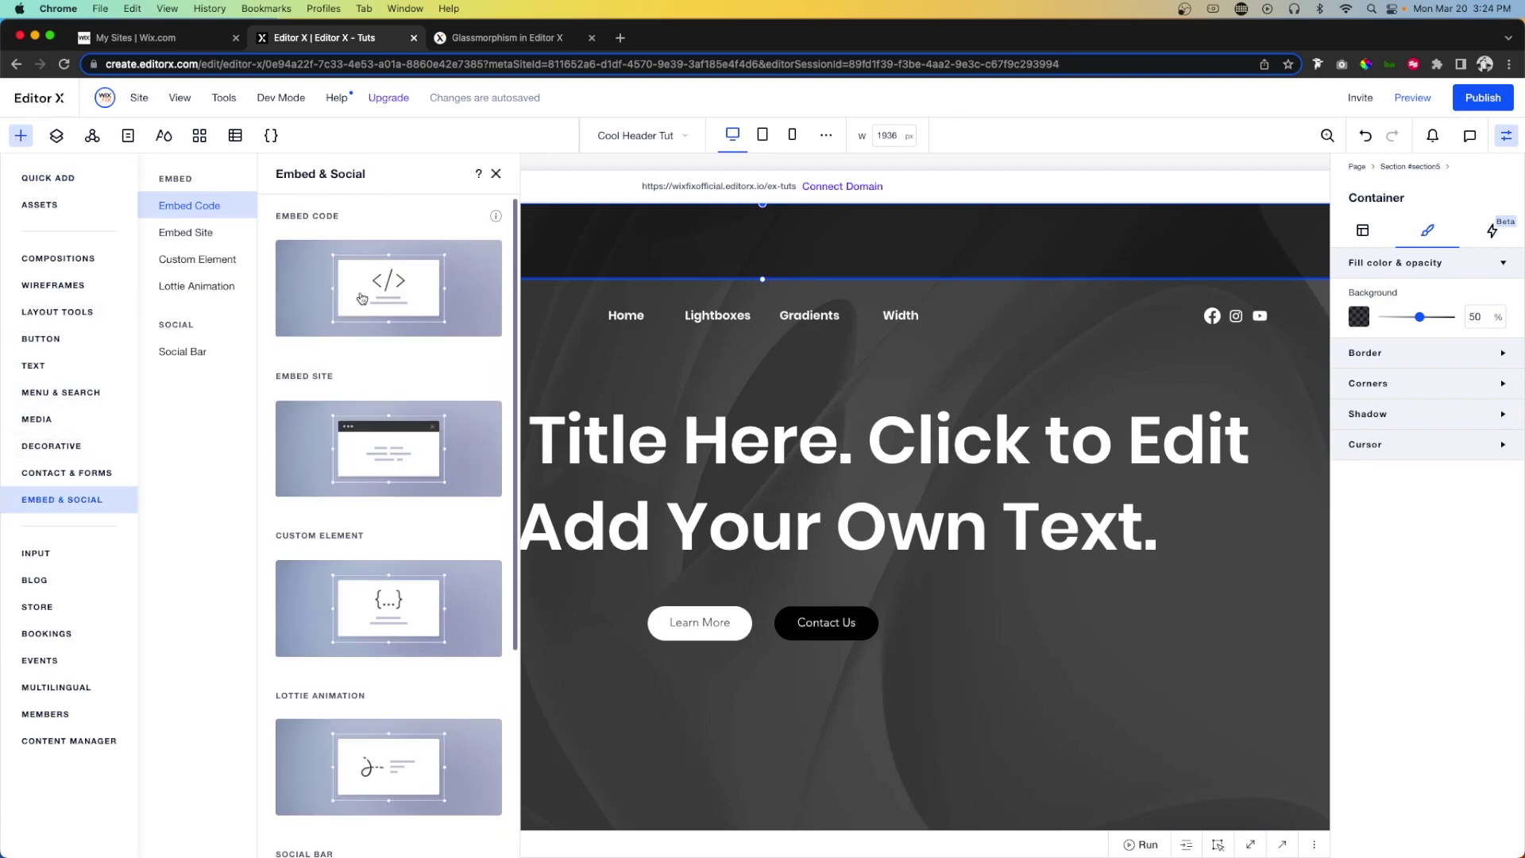
pyautogui.moveTo(338, 288); pyautogui.dragTo(868, 704)
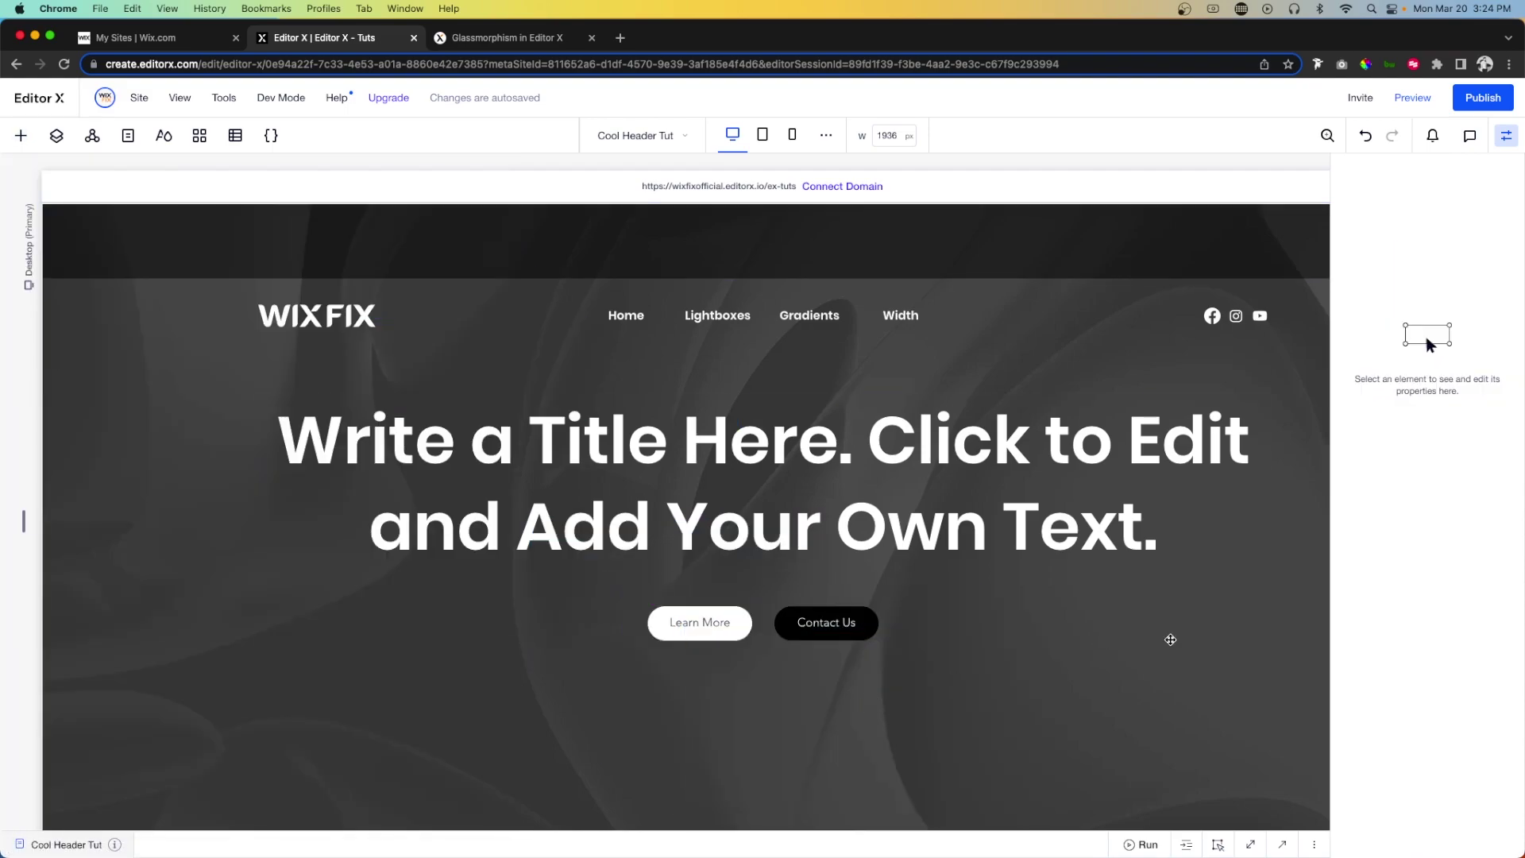
pyautogui.moveTo(865, 800); pyautogui.dragTo(743, 238)
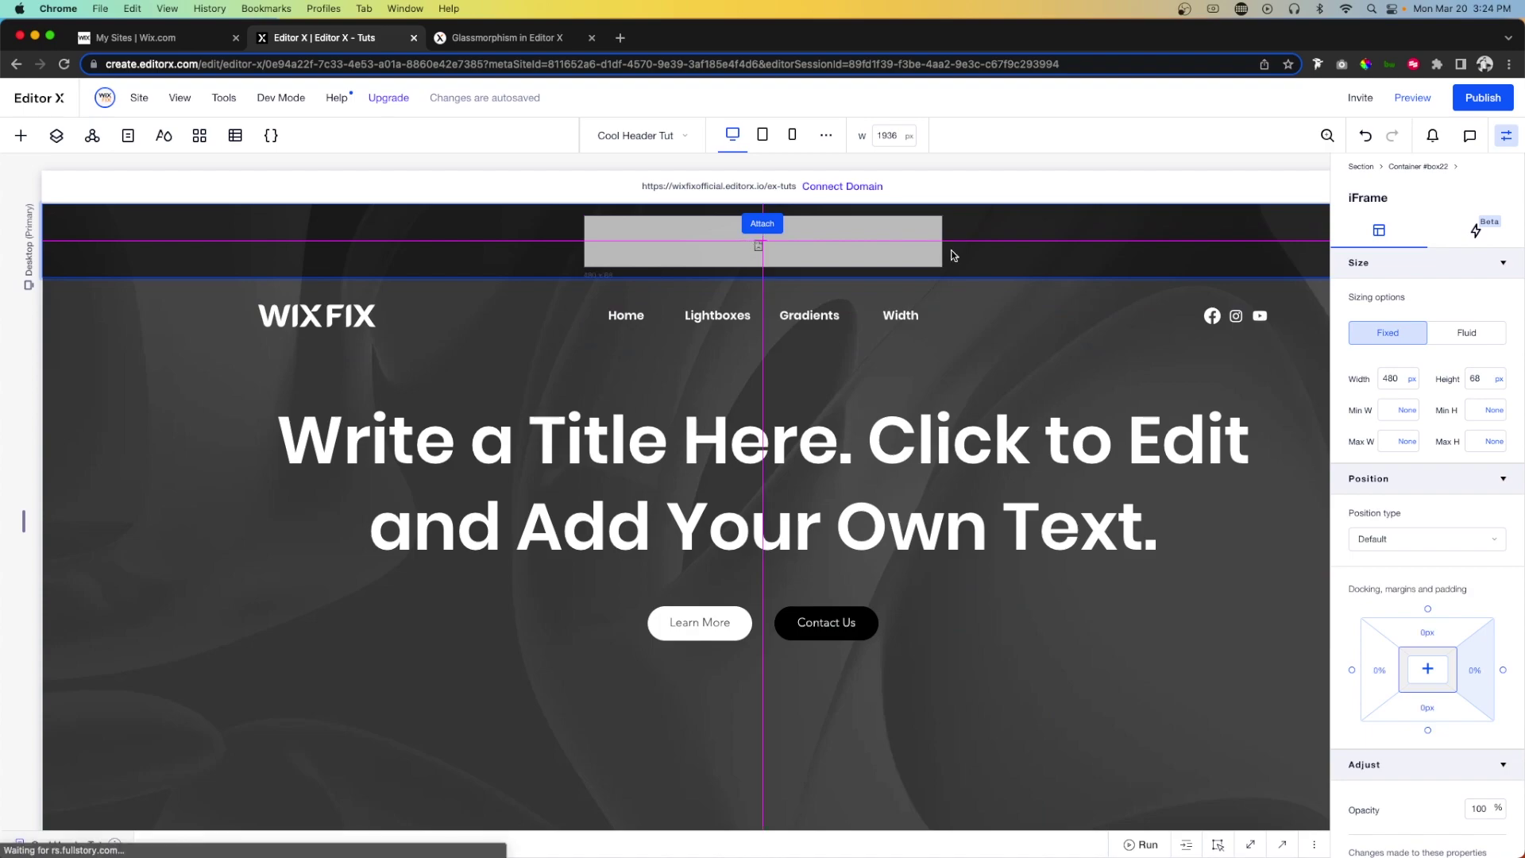
pyautogui.click(954, 225)
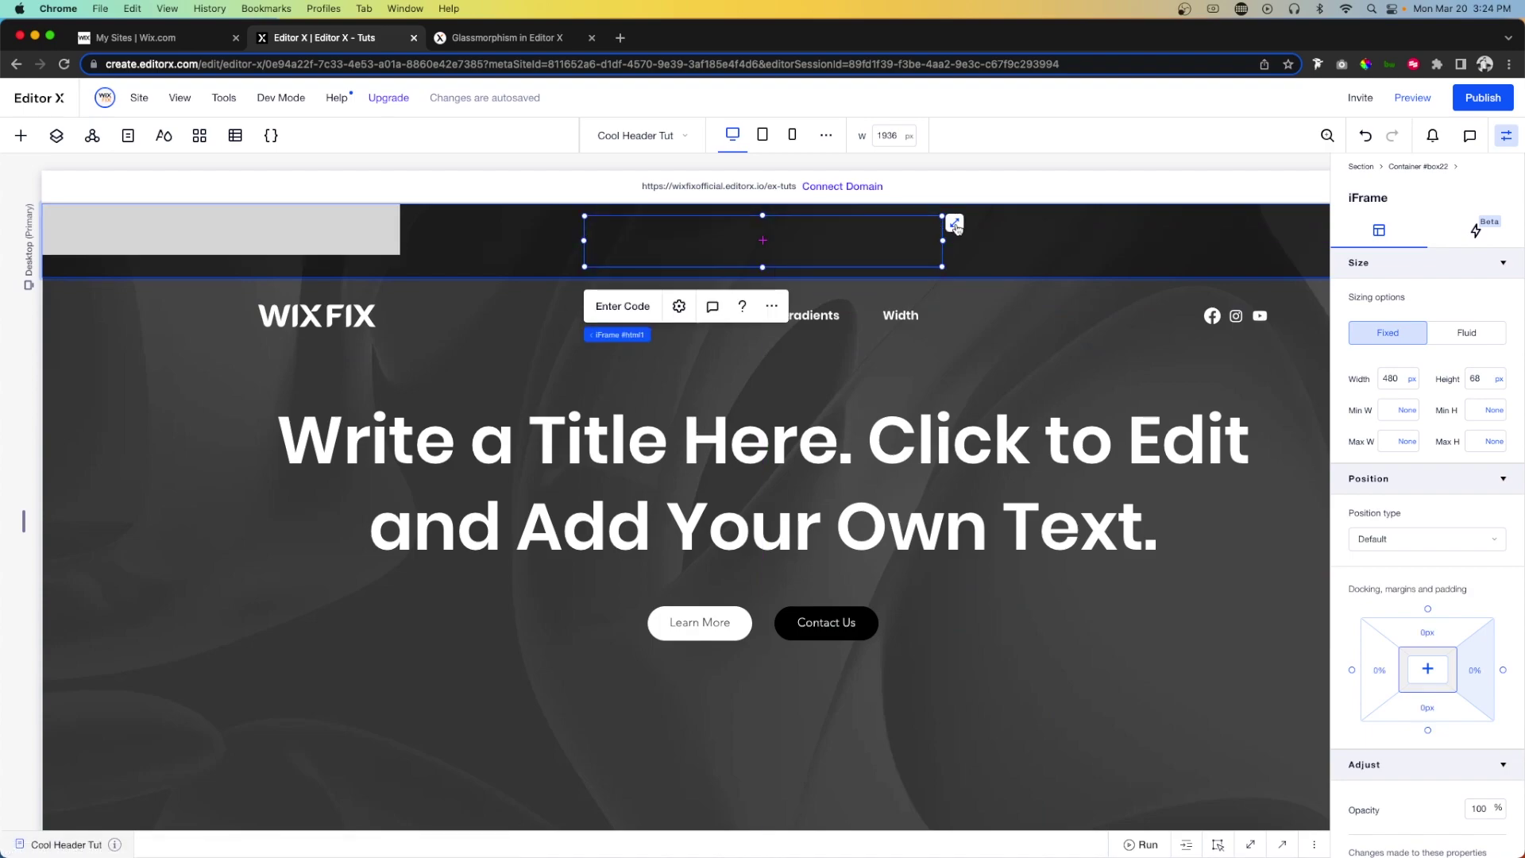
# - Copy the full head and style code from the "Glassmorphism in Editor X" article and paste it as the iFrame's embedded code
pyautogui.click(475, 43)
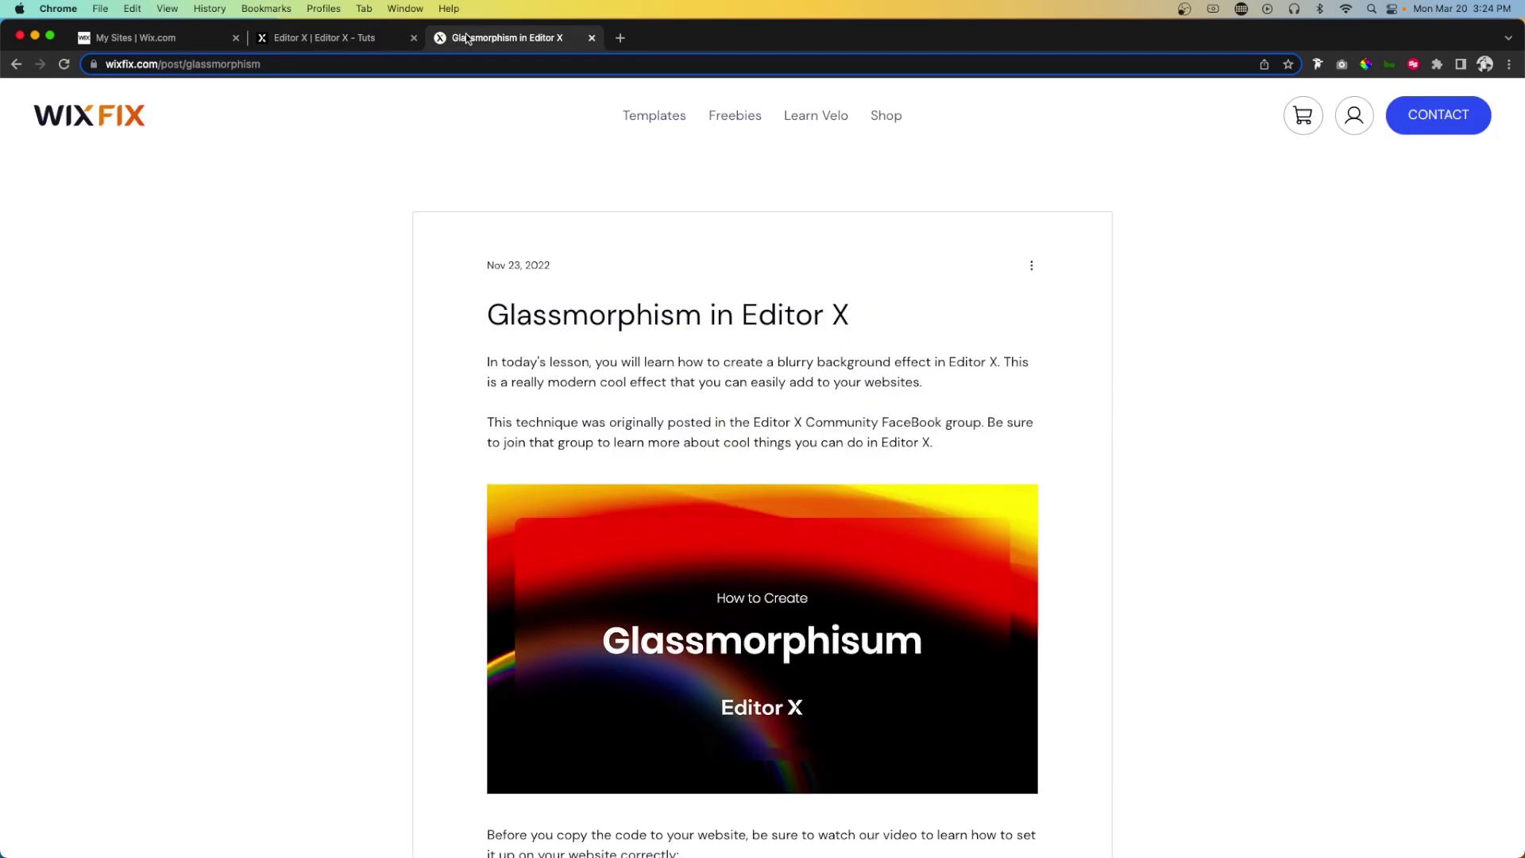
pyautogui.scroll(-14, 613, 400)
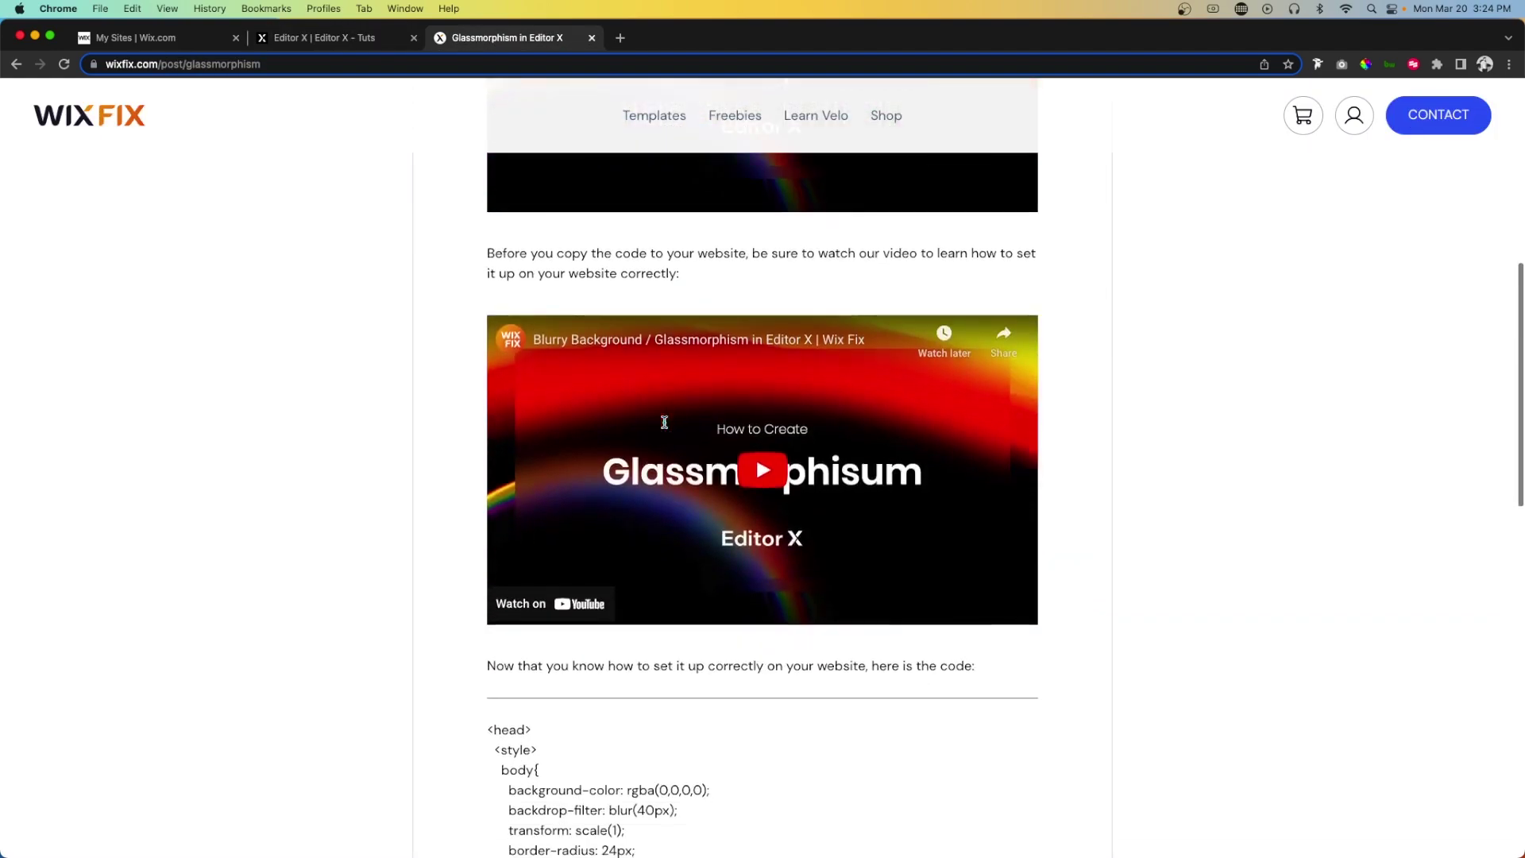
pyautogui.moveTo(537, 442); pyautogui.dragTo(486, 208)
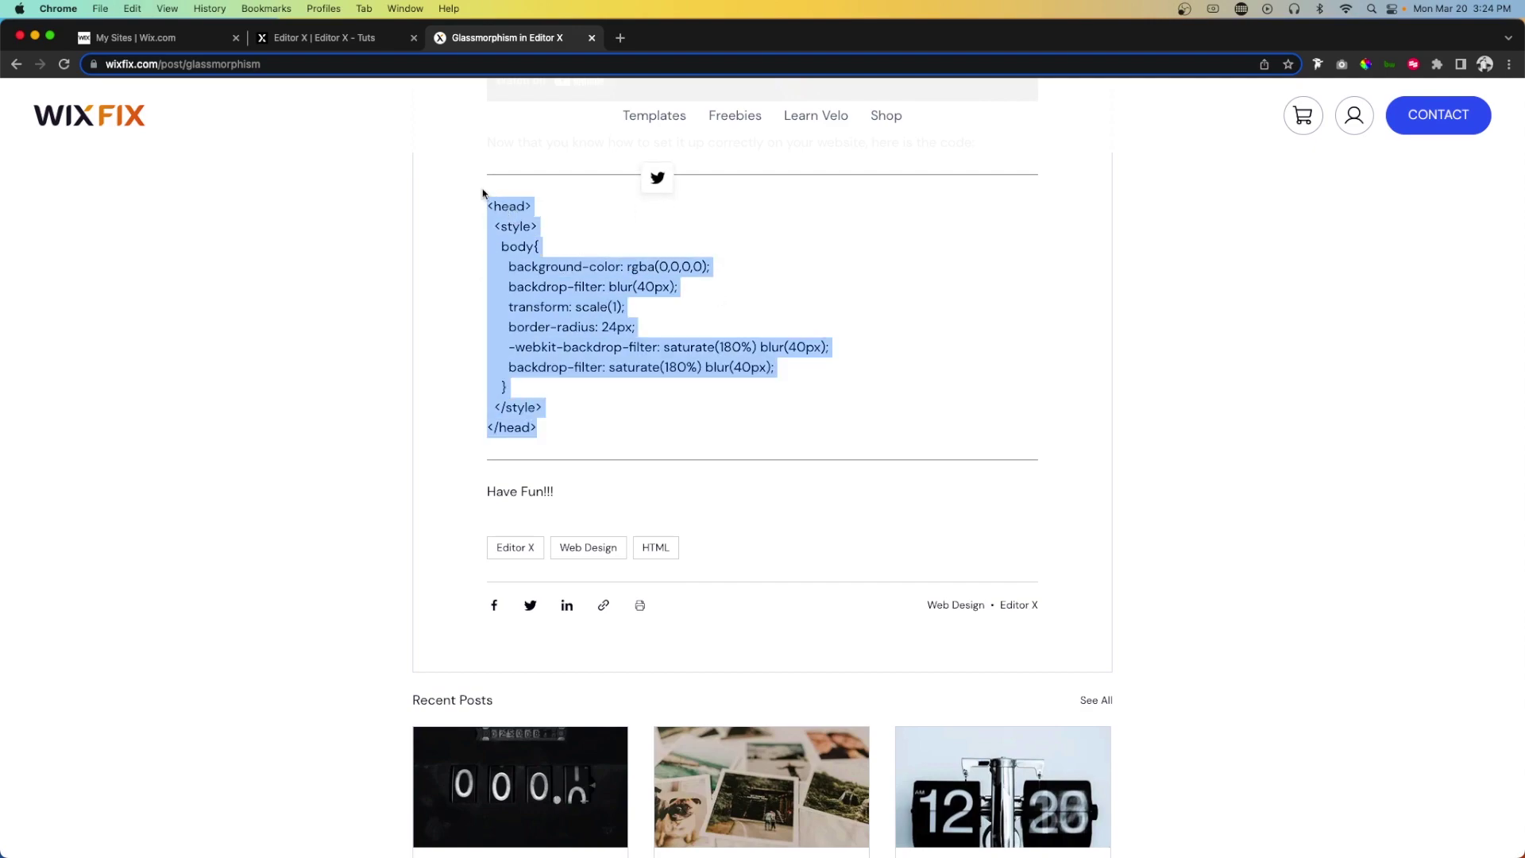
pyautogui.click(328, 42)
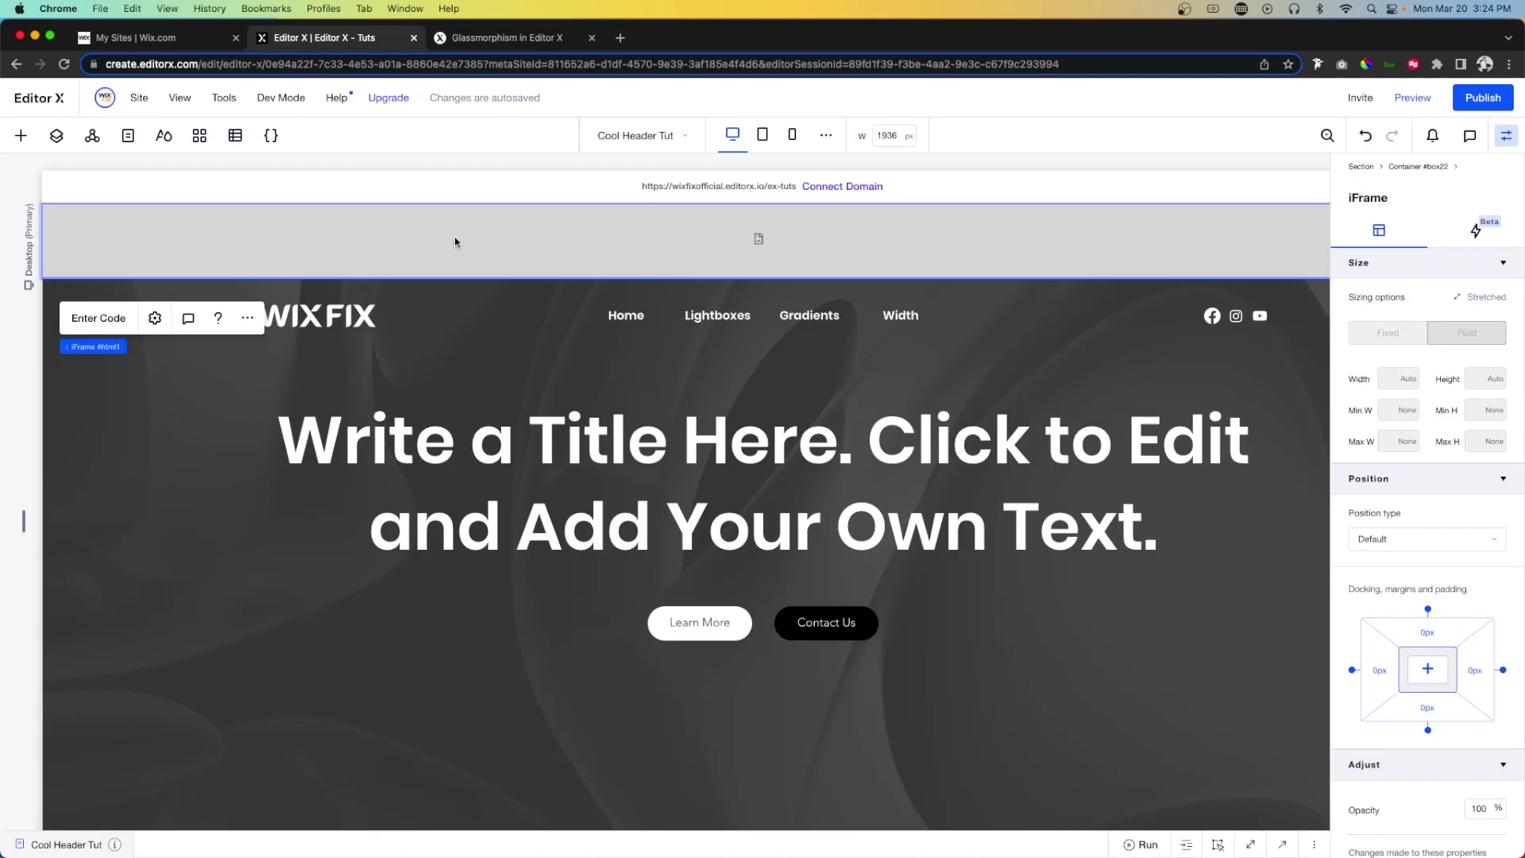
pyautogui.click(97, 318)
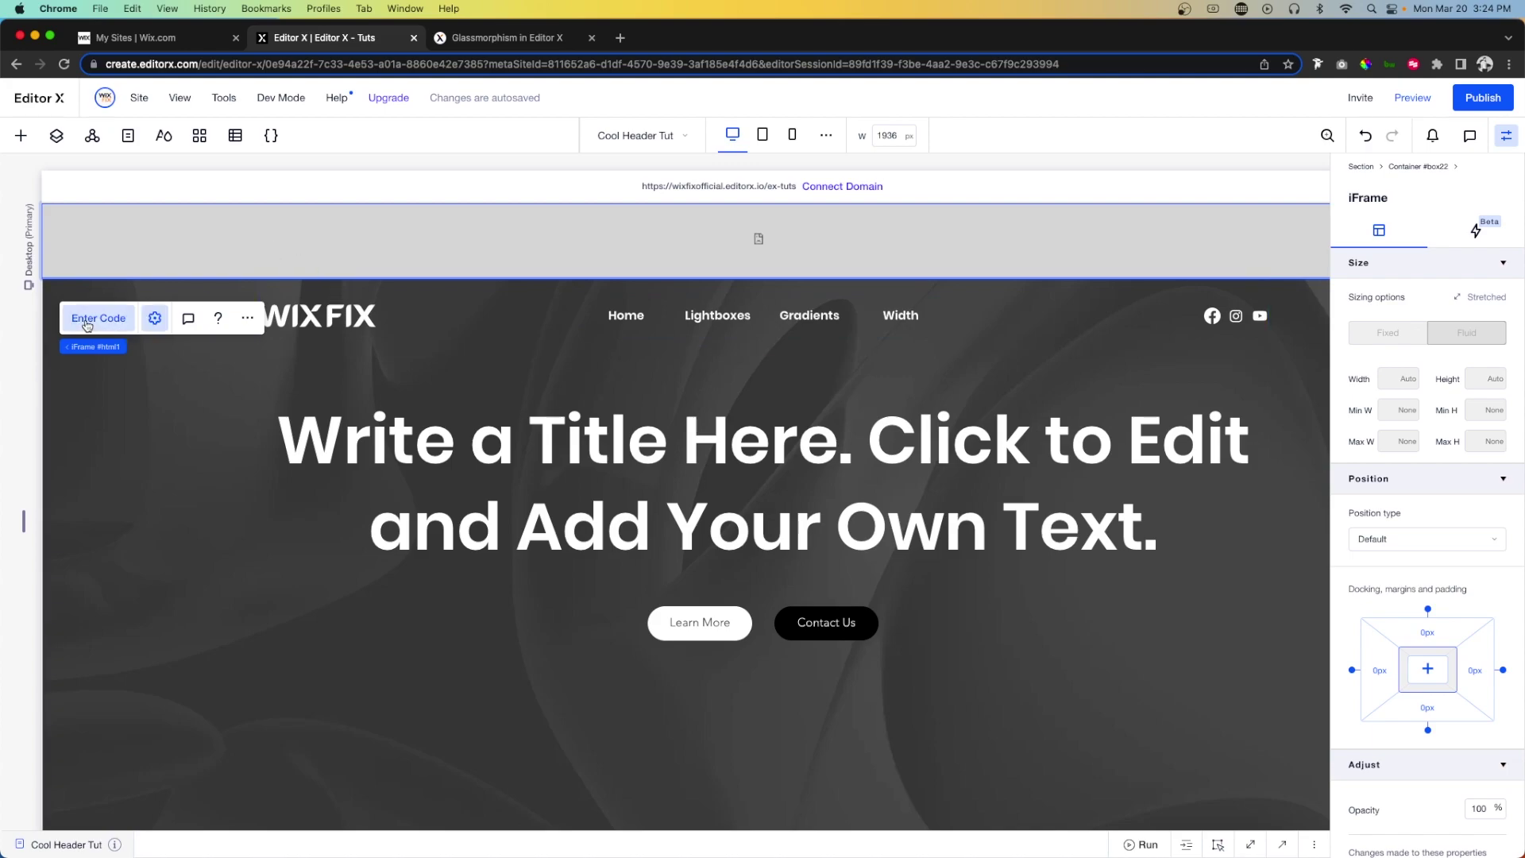
pyautogui.click(241, 506)
pyautogui.press('super+v')
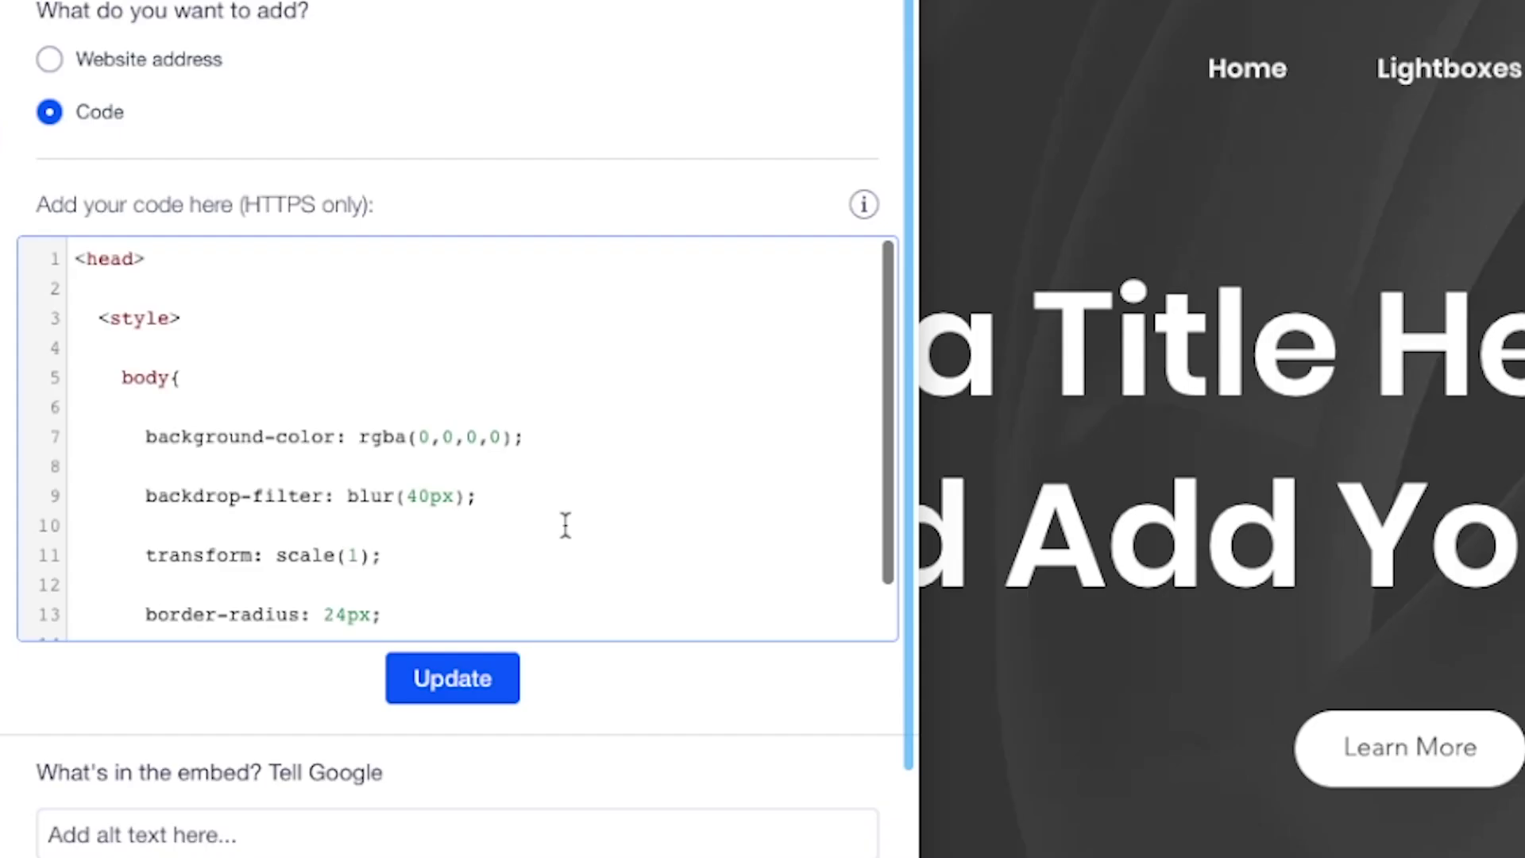
# - In the embed code, set the first backdrop-filter blur to 10px, the transform scale to 1.5 and the border-radius to 0px
pyautogui.press('BackSpace')
pyautogui.write('1')
pyautogui.scroll(-3, 527, 522)
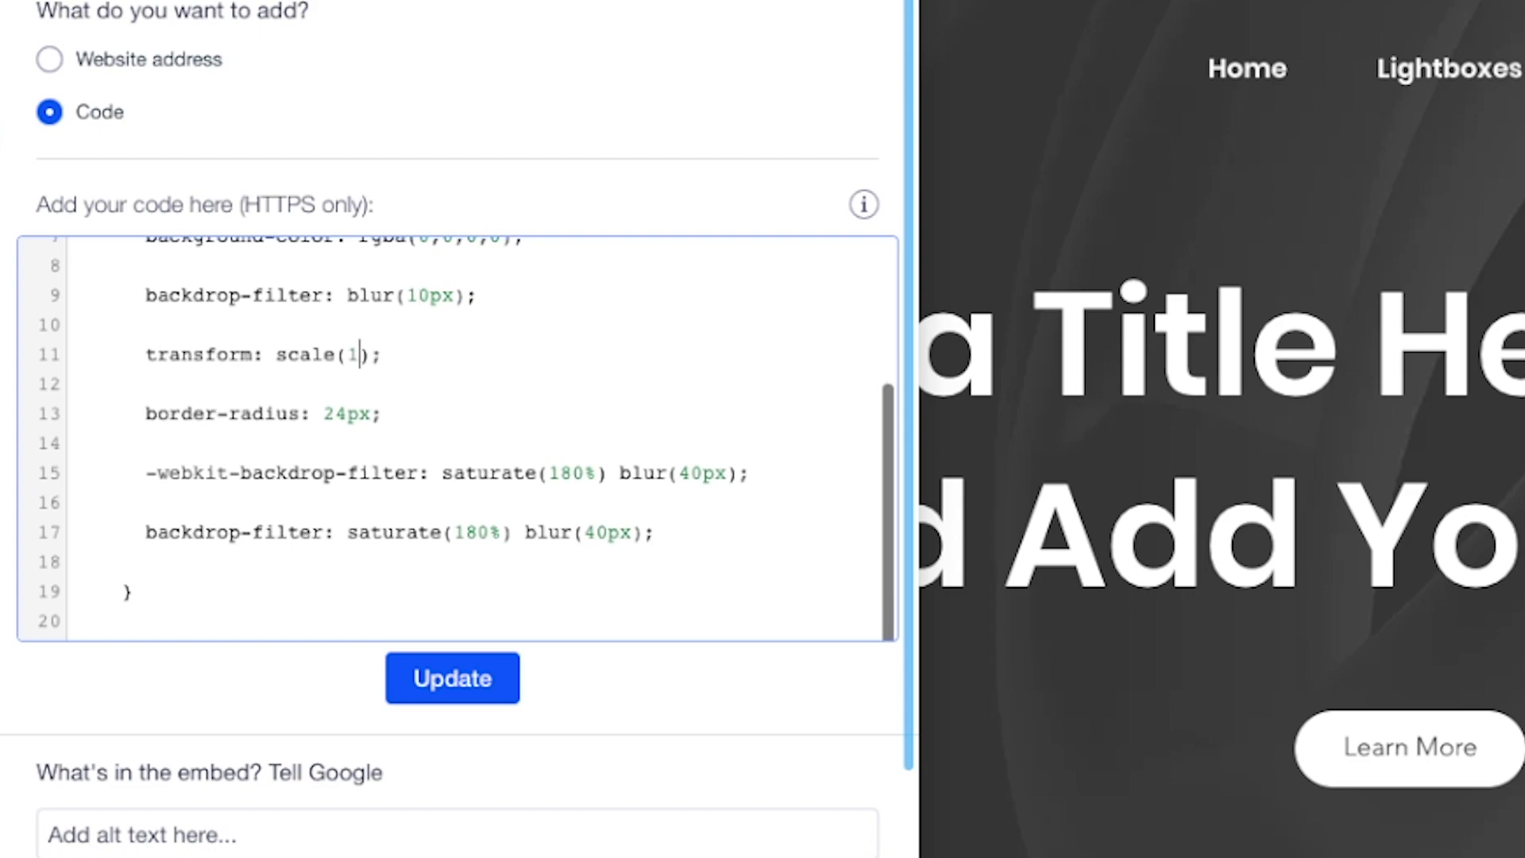
pyautogui.click(340, 415)
pyautogui.press('BackSpace')
pyautogui.press('BackSpace')
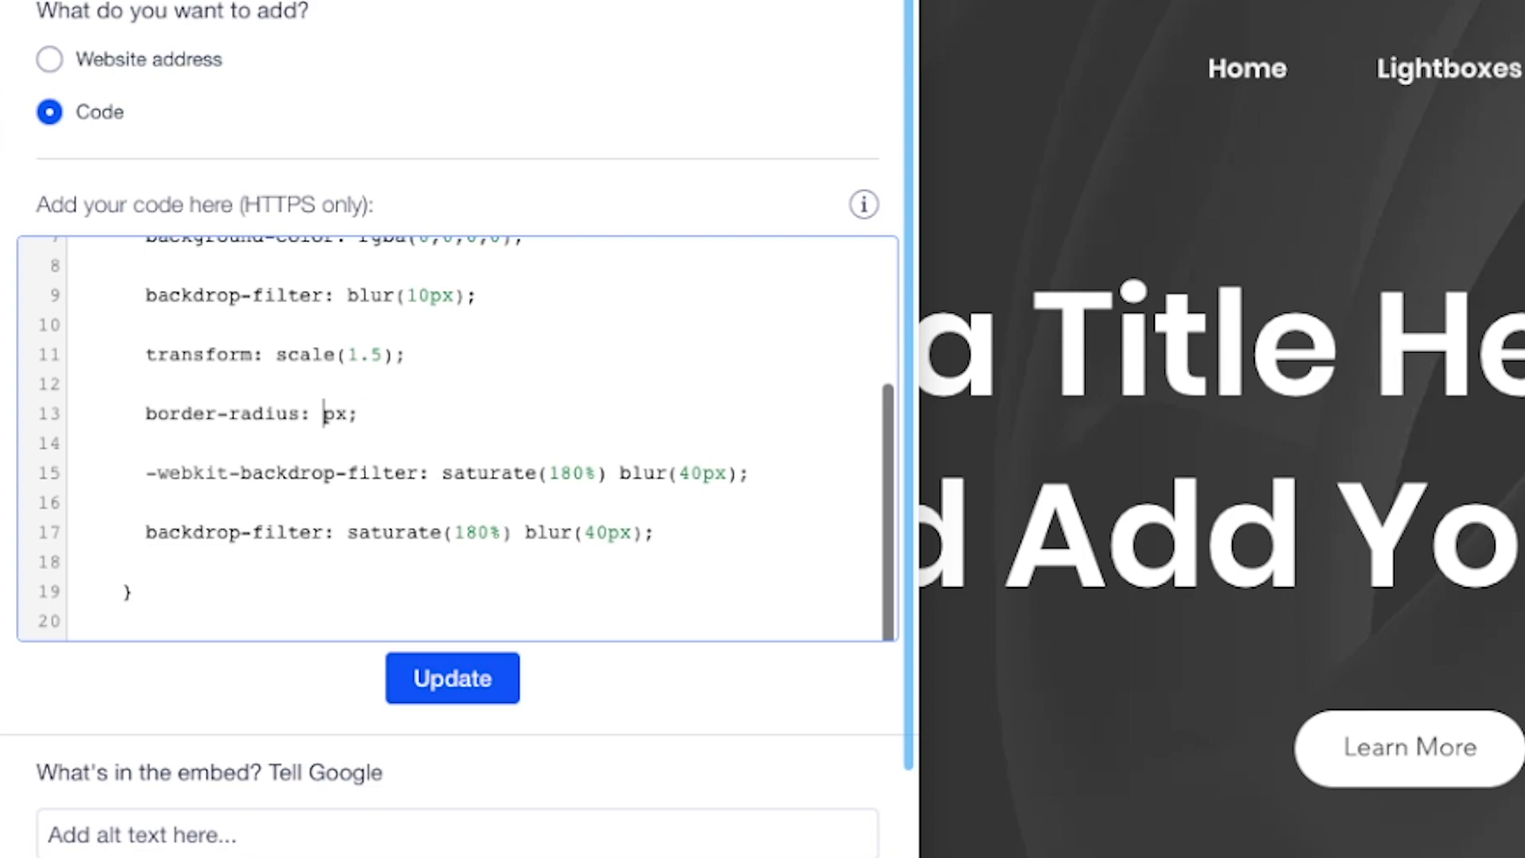
pyautogui.write('0')
# - Change the -webkit-backdrop-filter line to saturate(80%) blur(10px)
pyautogui.click(559, 475)
pyautogui.press('BackSpace')
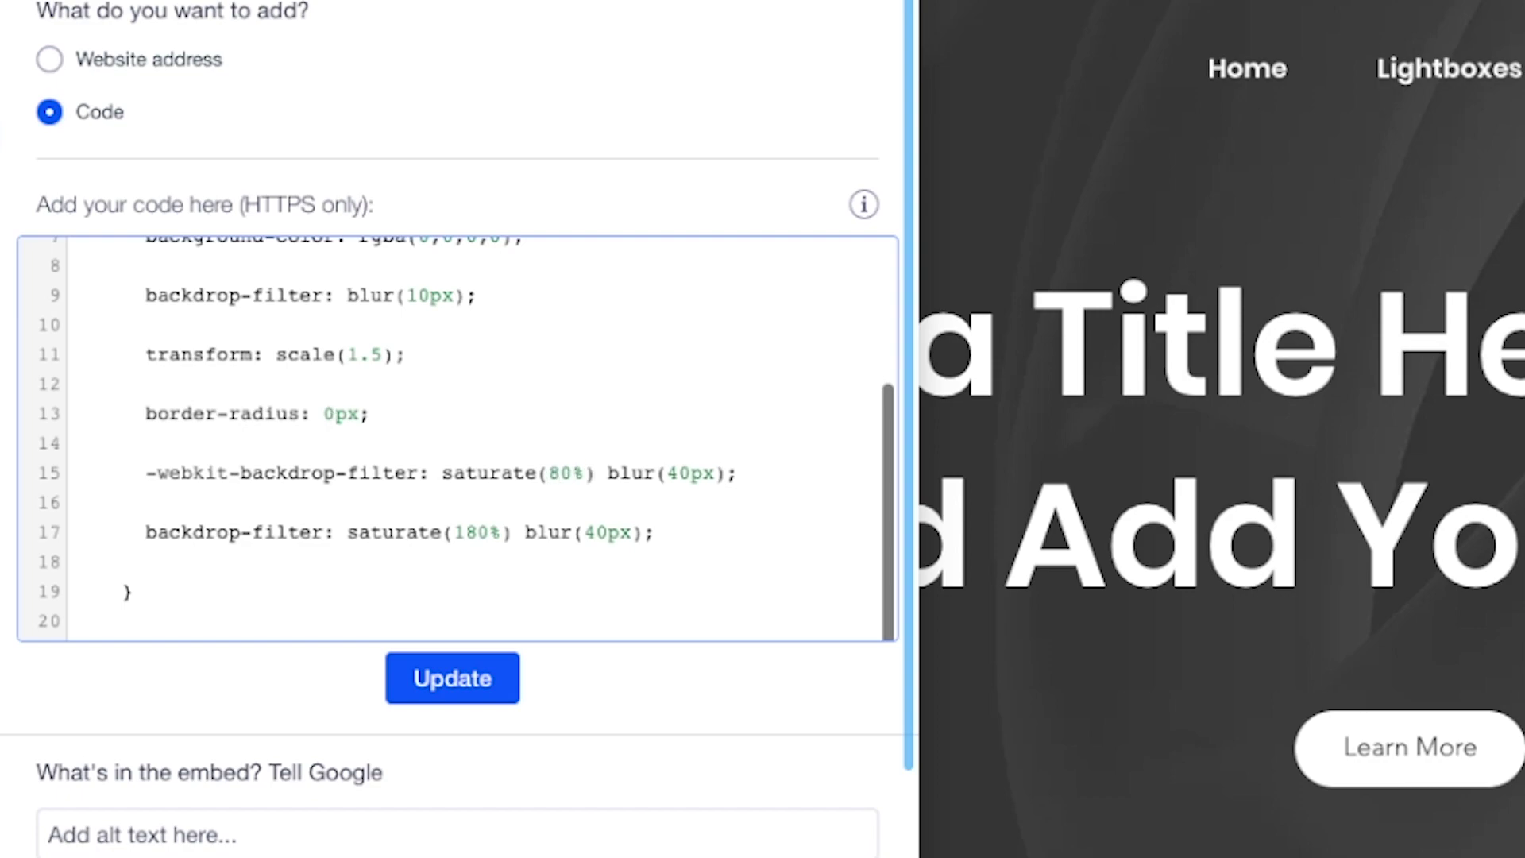
pyautogui.click(679, 475)
pyautogui.press('BackSpace')
pyautogui.write('1')
# - Change the last backdrop-filter line to saturate(80%) blur(10px) and update the iFrame with the edited code
pyautogui.click(468, 533)
pyautogui.press('BackSpace')
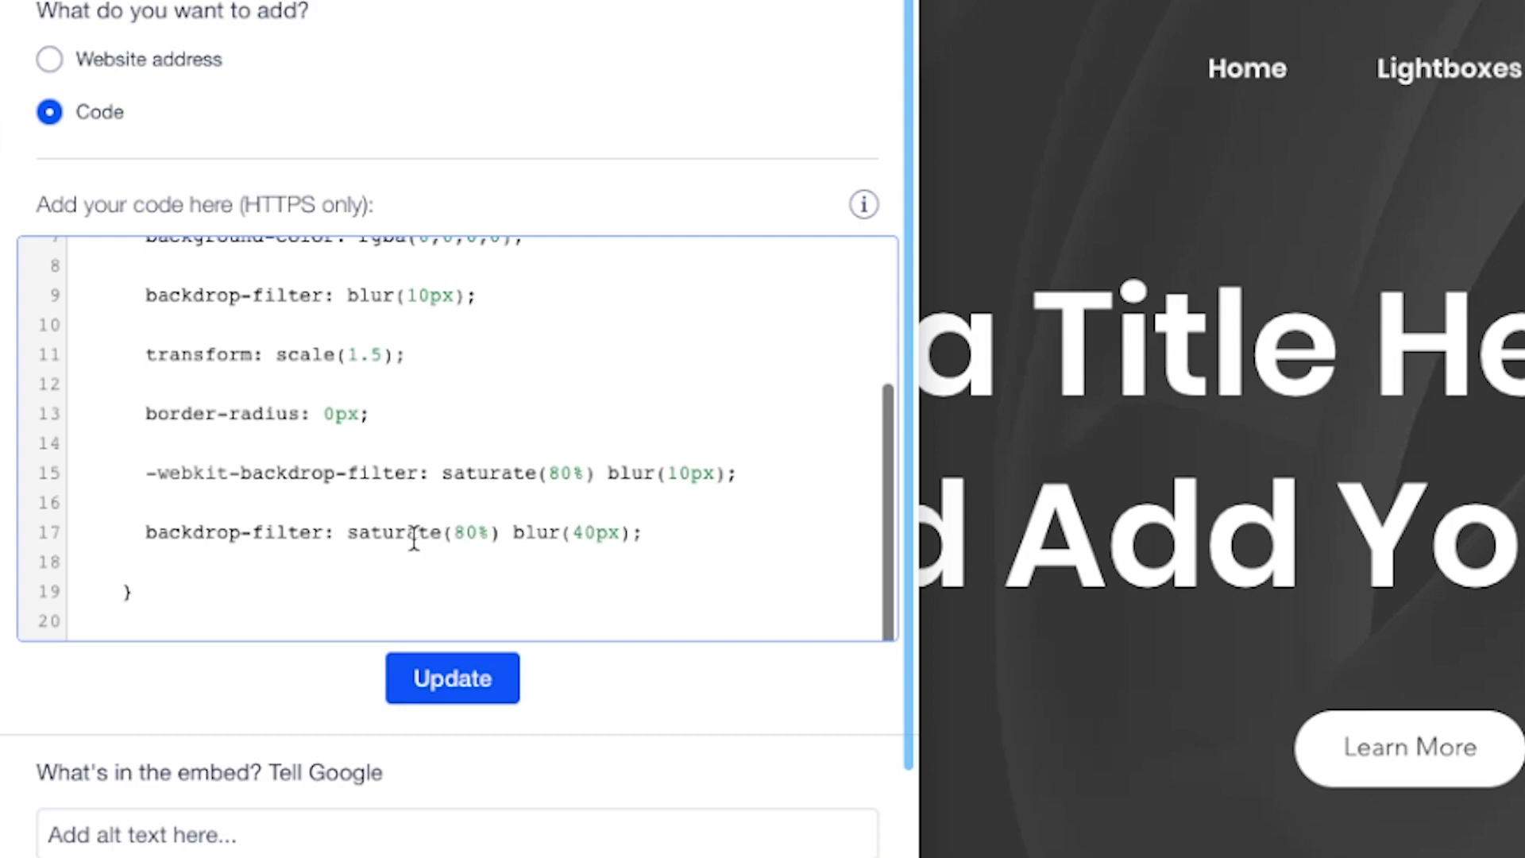
pyautogui.click(585, 534)
pyautogui.press('BackSpace')
pyautogui.write('1')
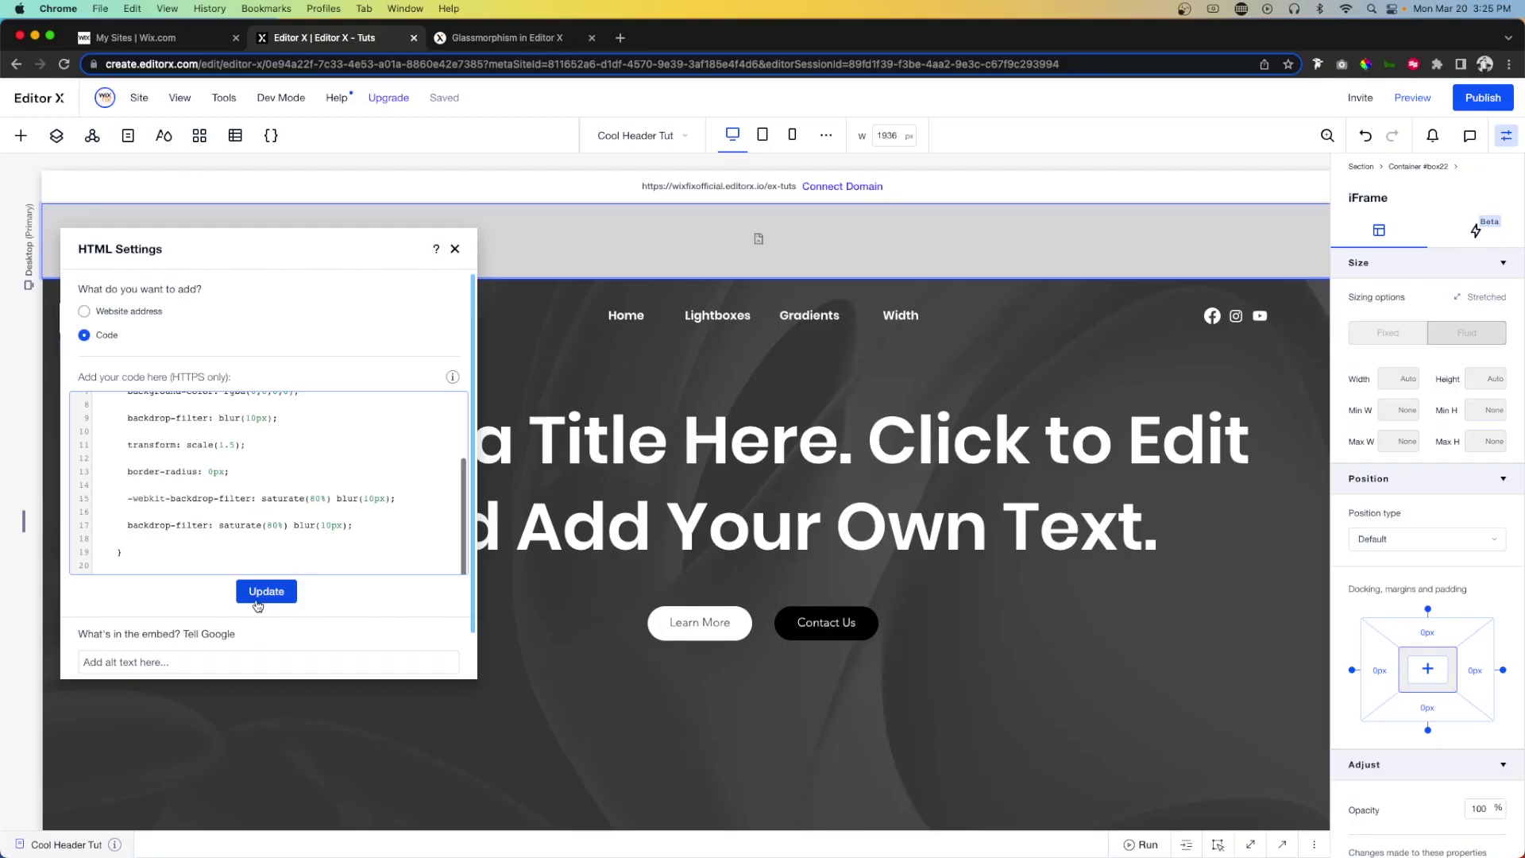
pyautogui.click(453, 677)
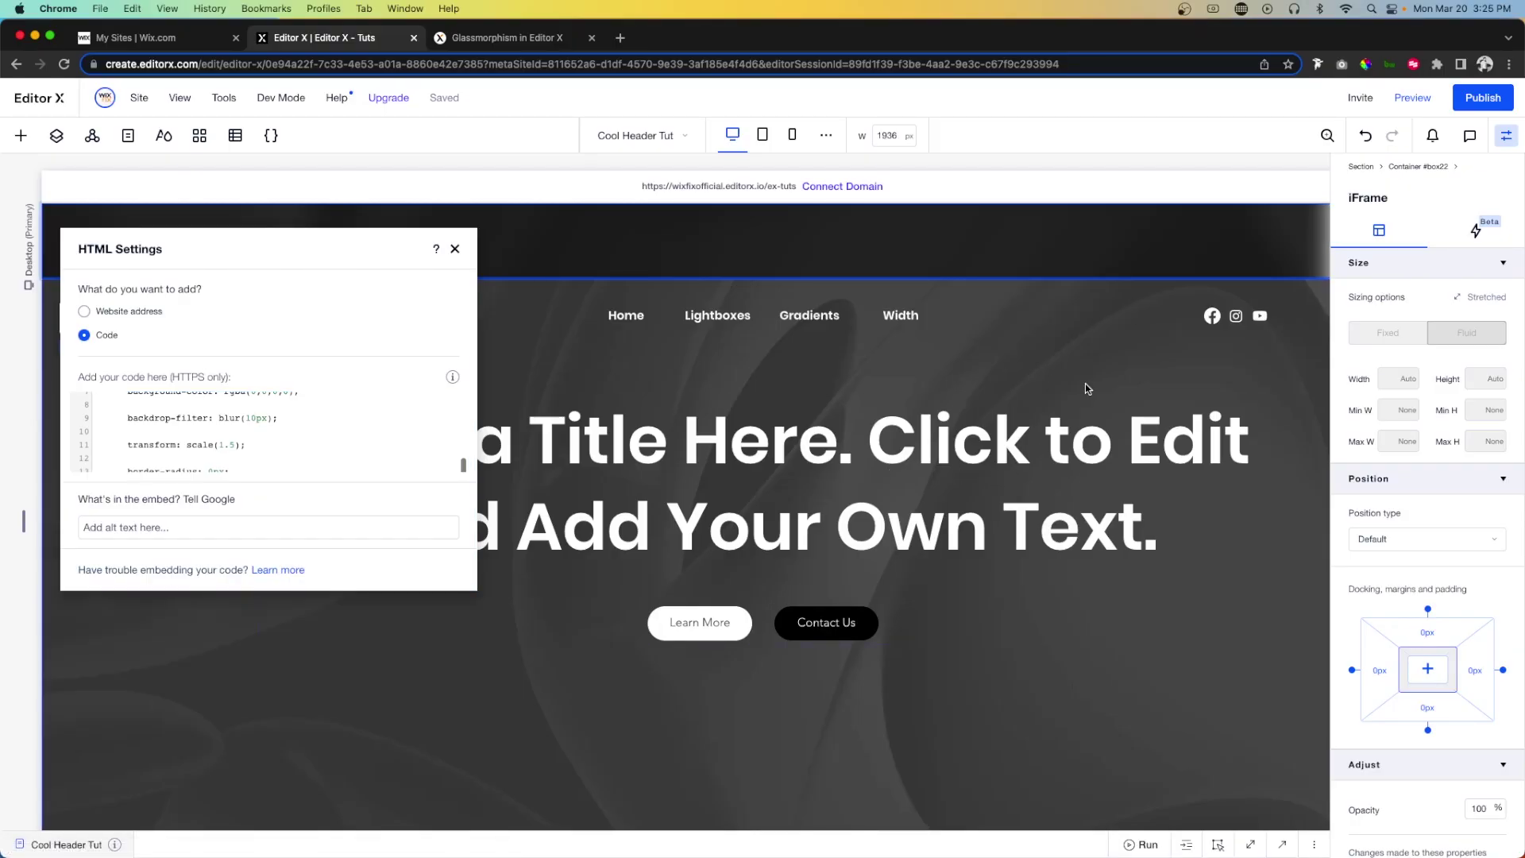
# - Copy the container holding the logo, menu and social icons and paste it into the full-width glass container that holds the iFrame
pyautogui.hscroll(2, 1162, 371)
pyautogui.hscroll(3, 1162, 371)
pyautogui.hscroll(-5, 1163, 371)
pyautogui.click(529, 337)
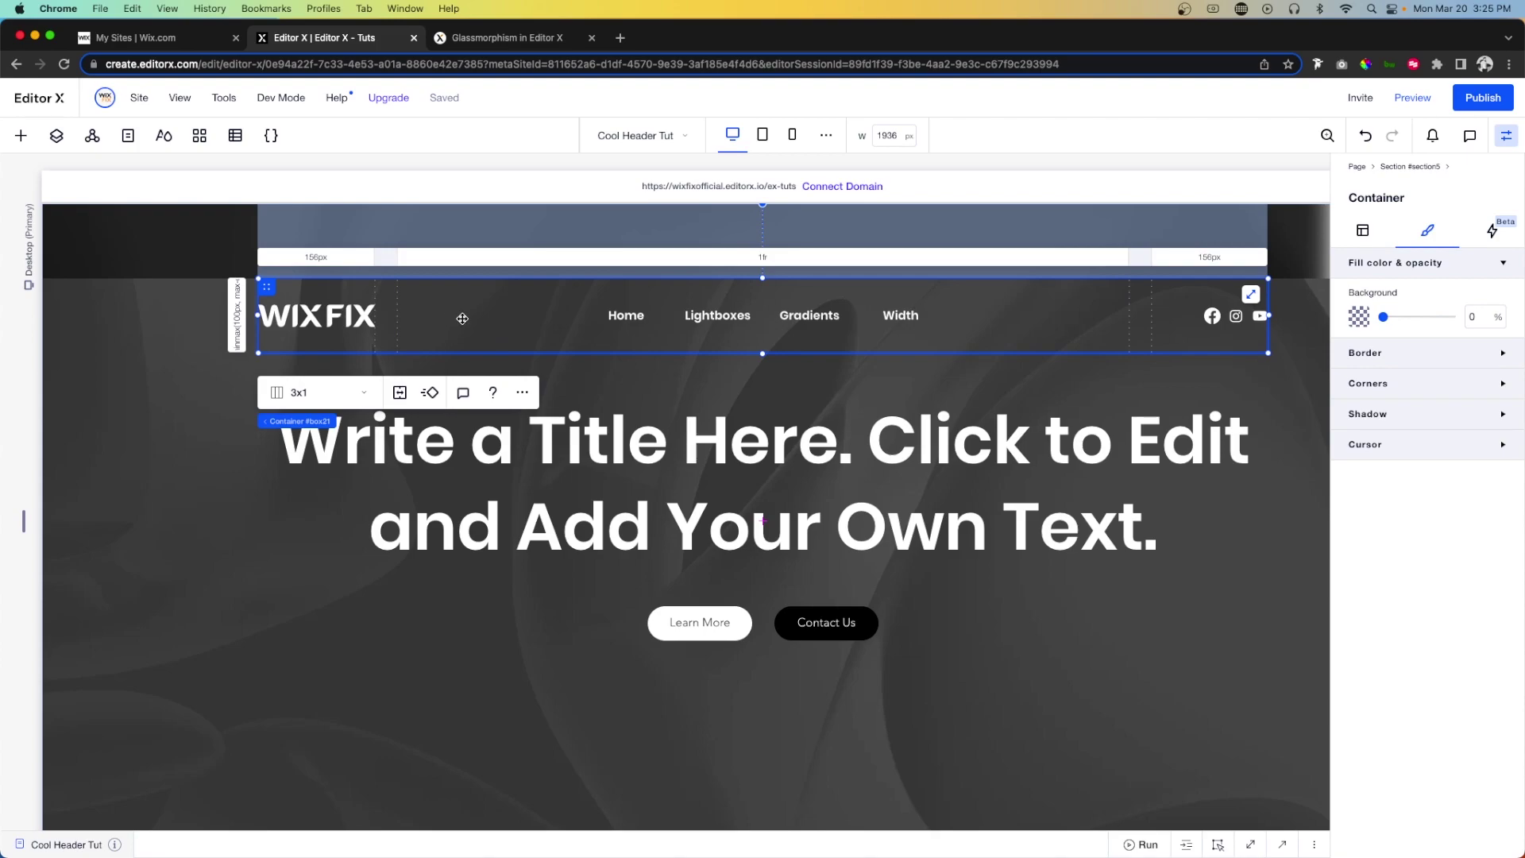
pyautogui.click(119, 264)
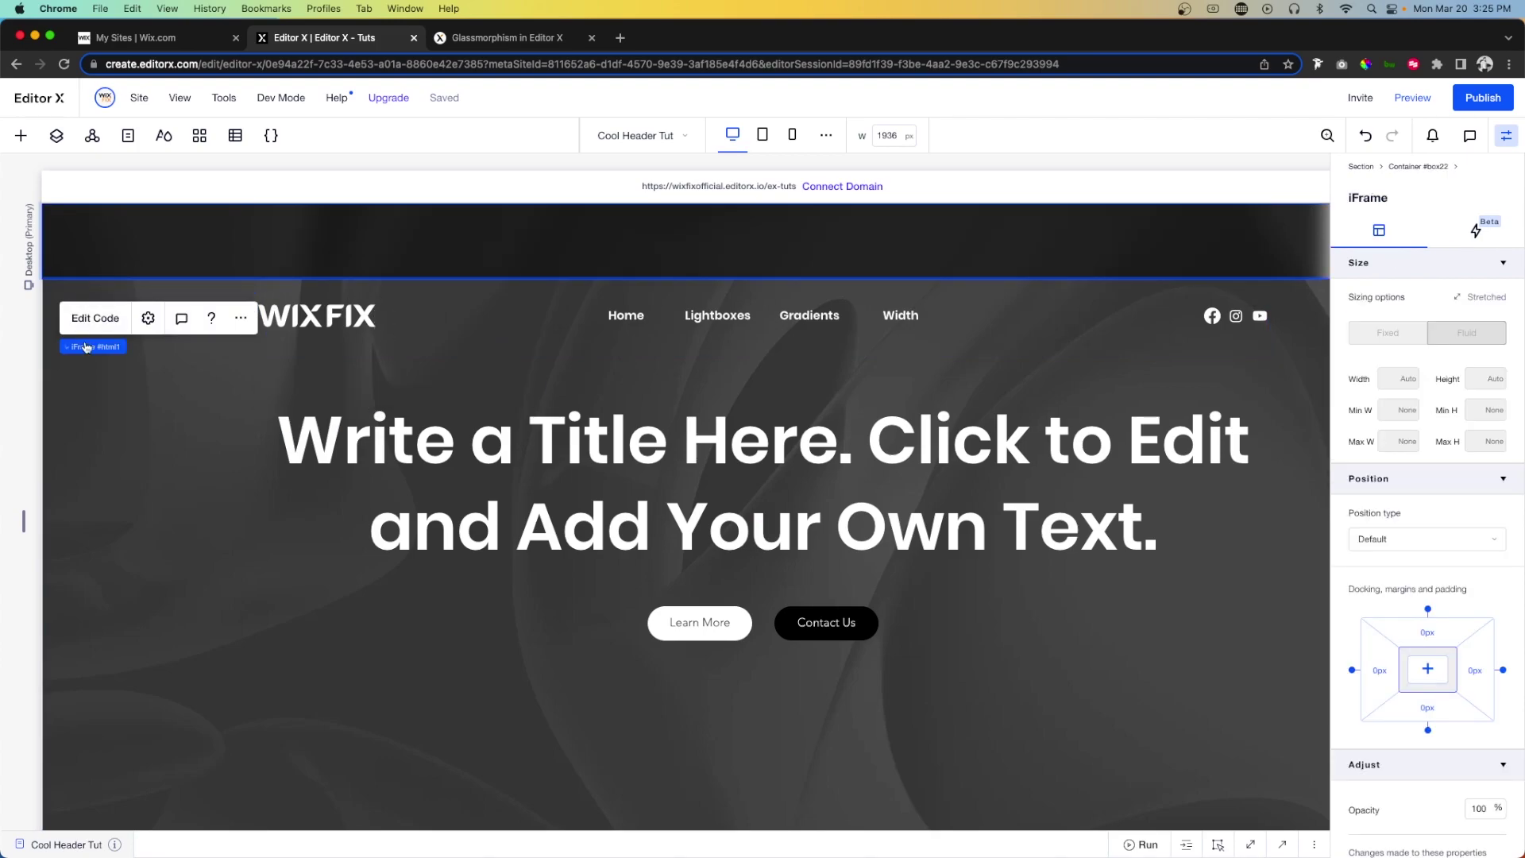
pyautogui.click(125, 347)
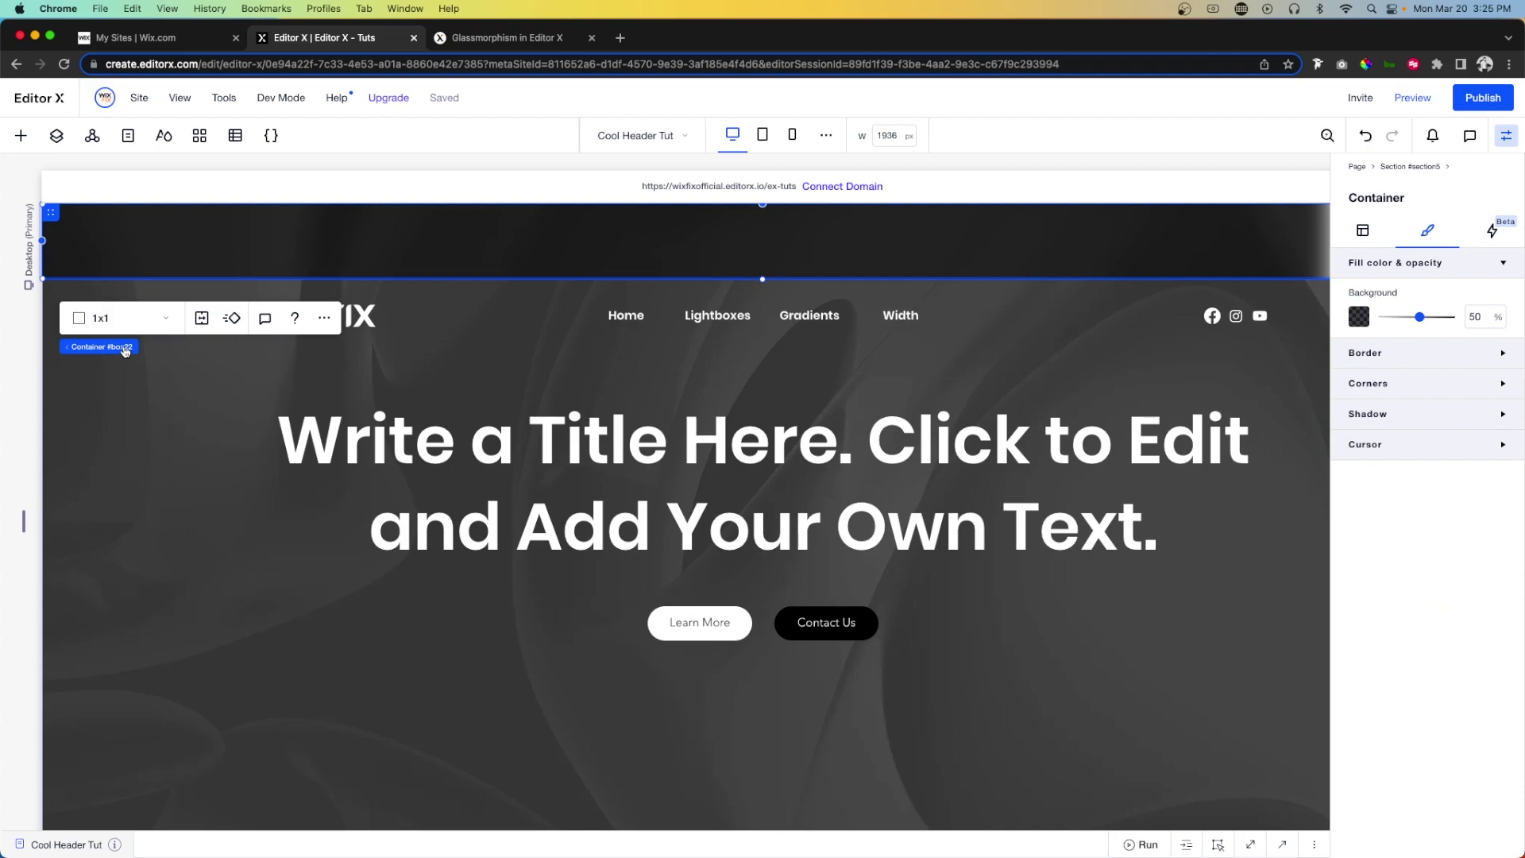
pyautogui.press('cmd+v')
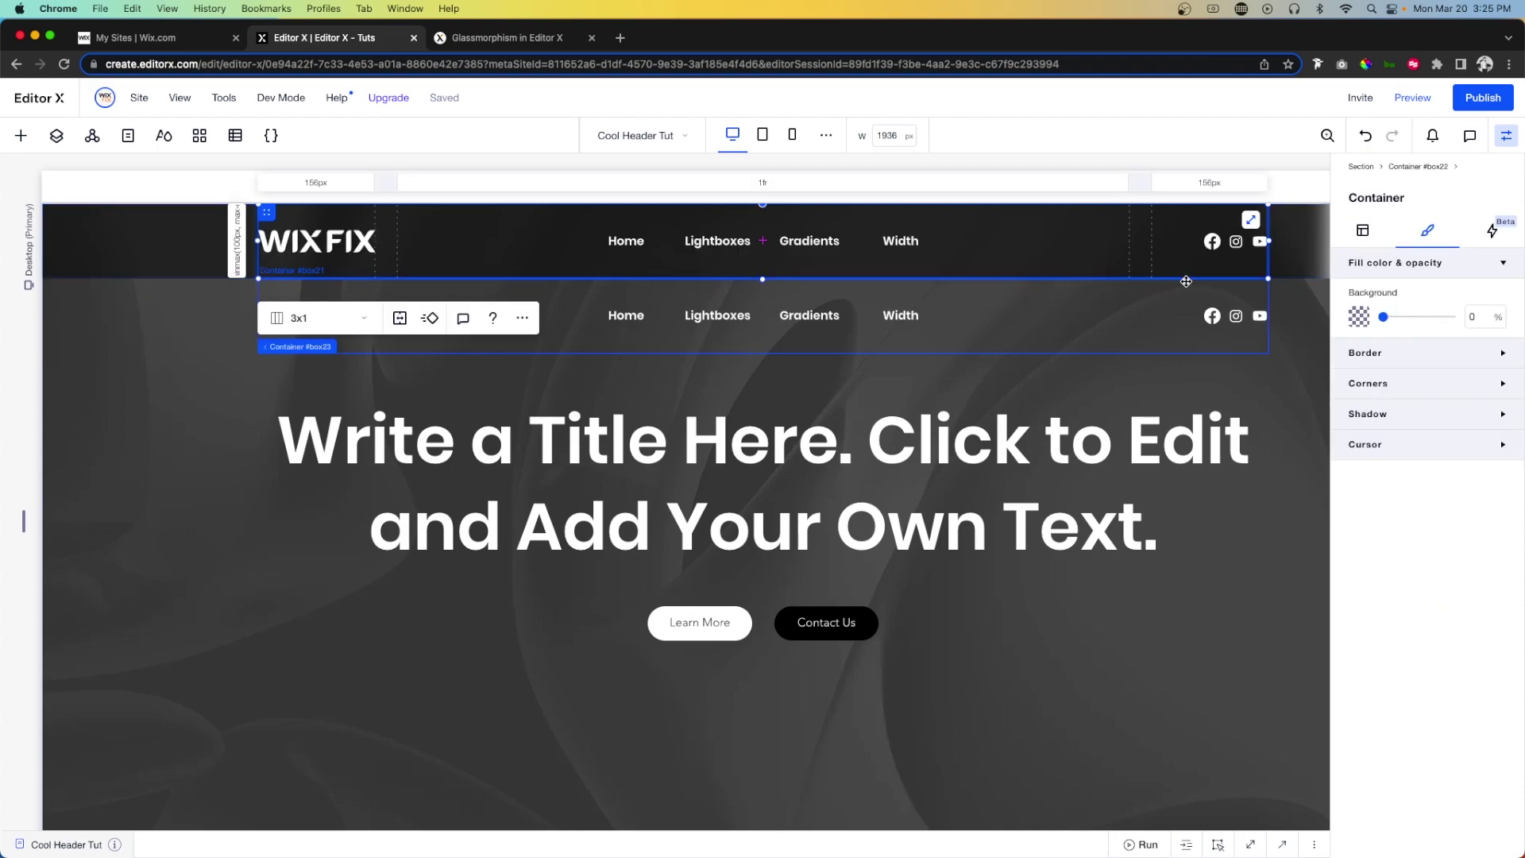
# - Set the pasted navigation container's Translate Y to 0 px
pyautogui.click(1360, 235)
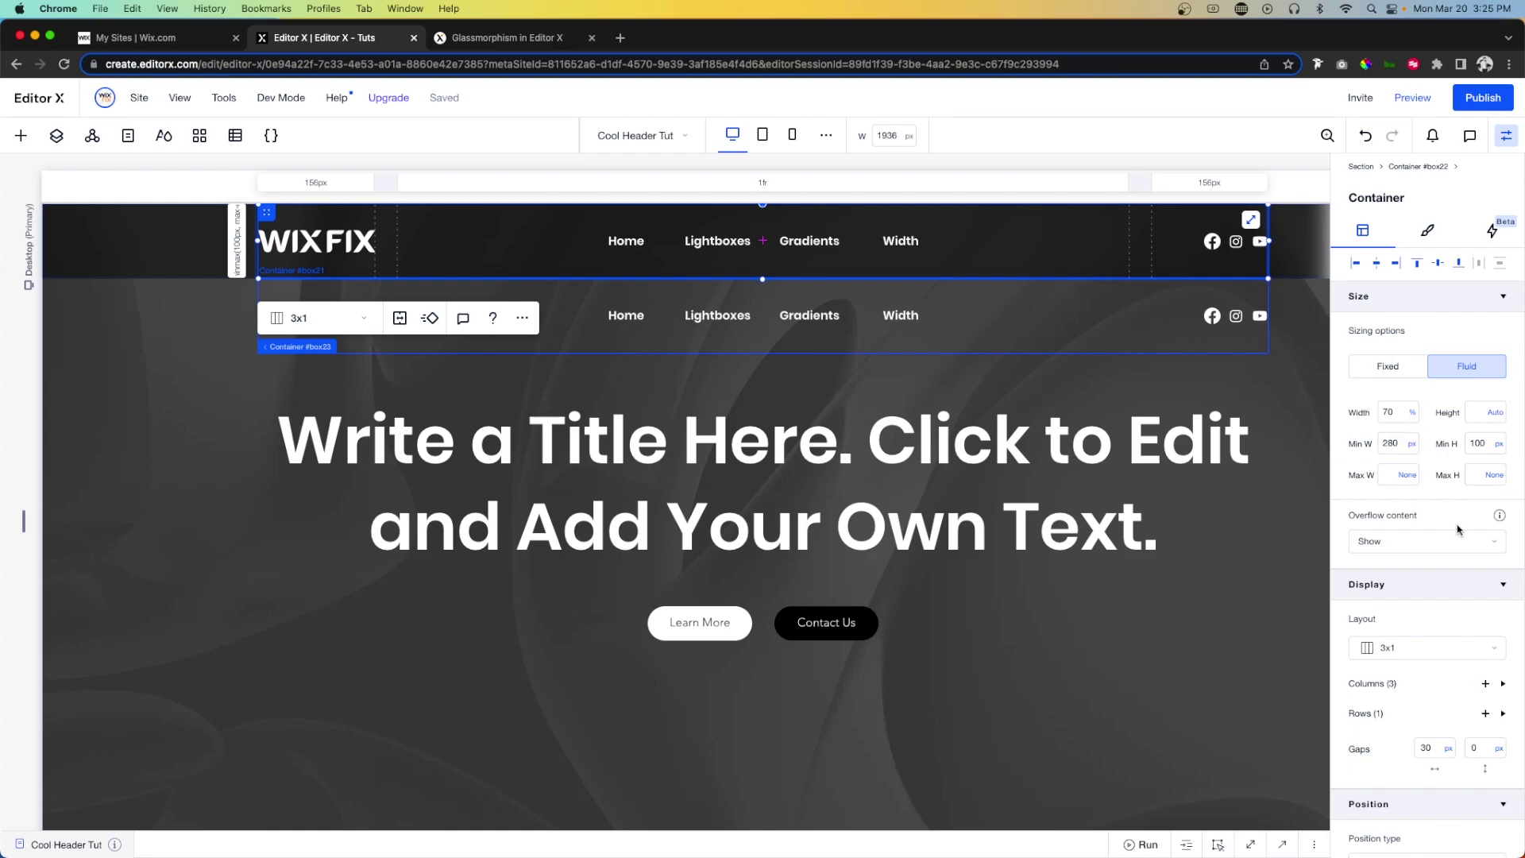
pyautogui.scroll(-5, 1457, 527)
pyautogui.scroll(-3, 1394, 723)
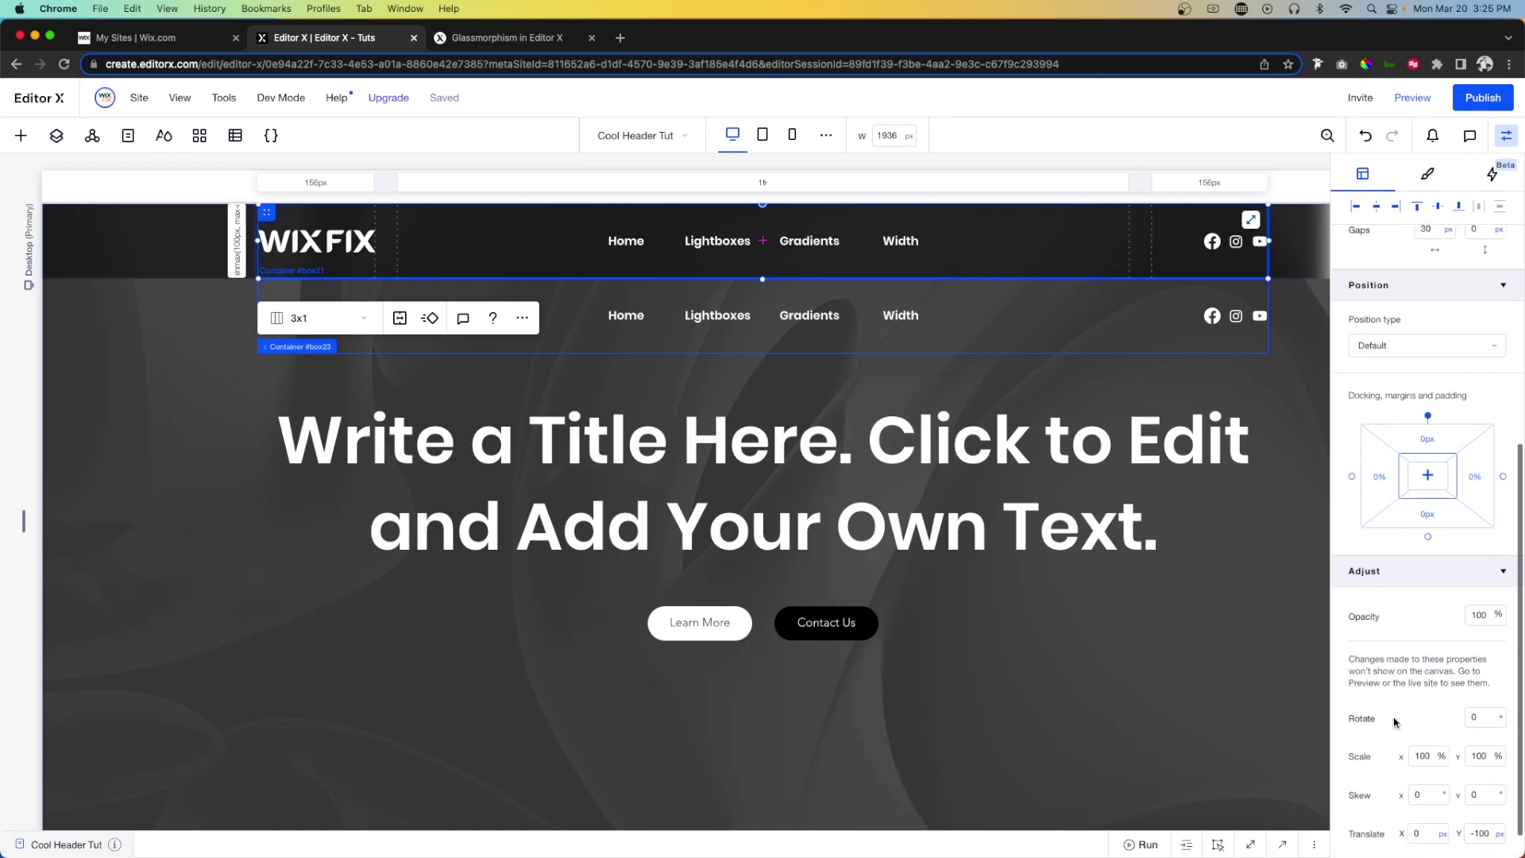
pyautogui.click(1487, 799)
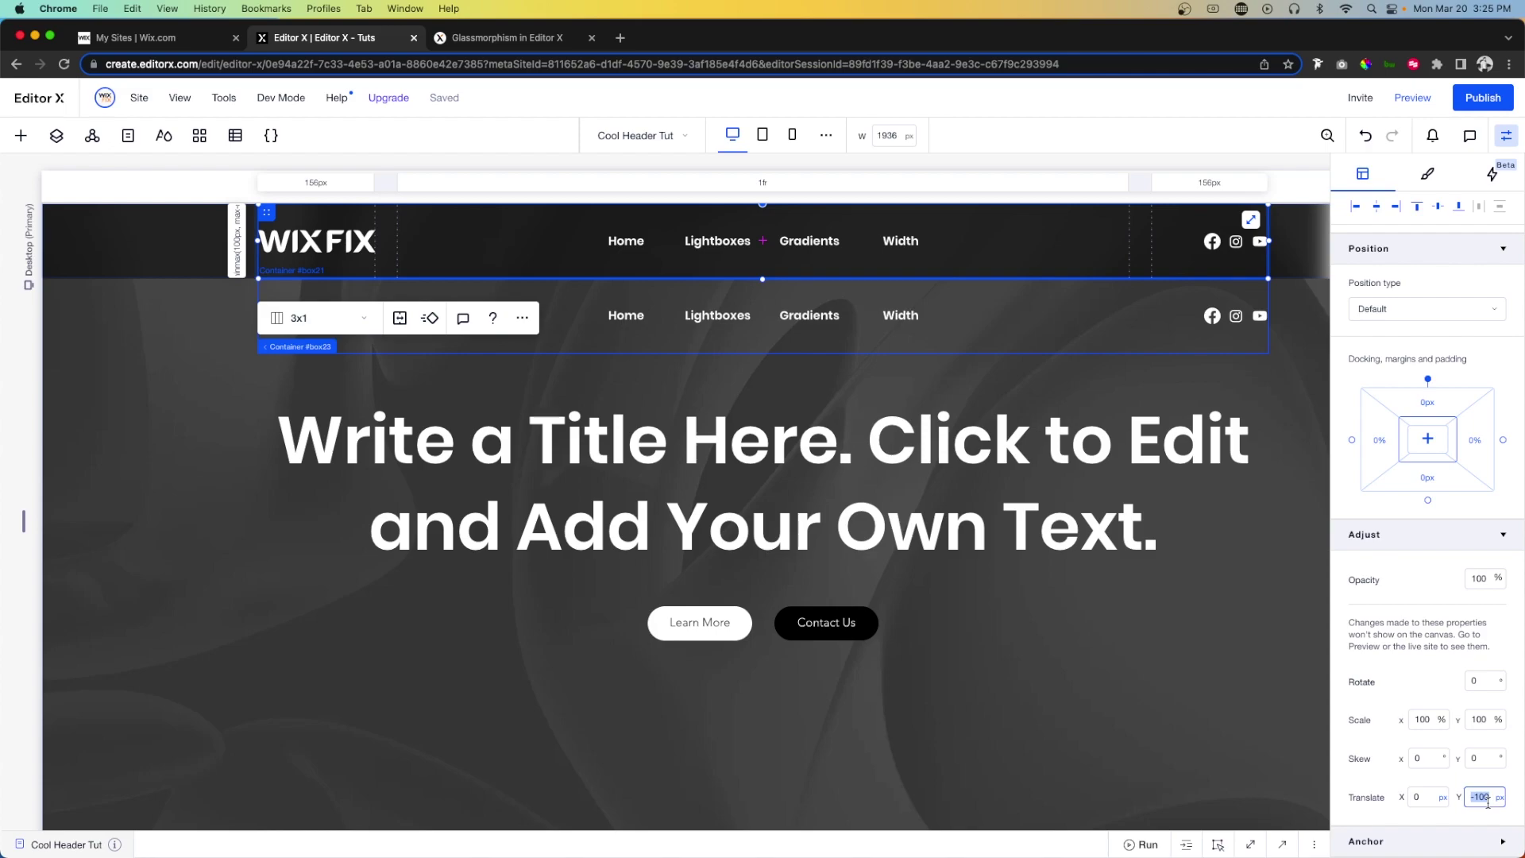
pyautogui.write('0')
pyautogui.scroll(2, 1430, 675)
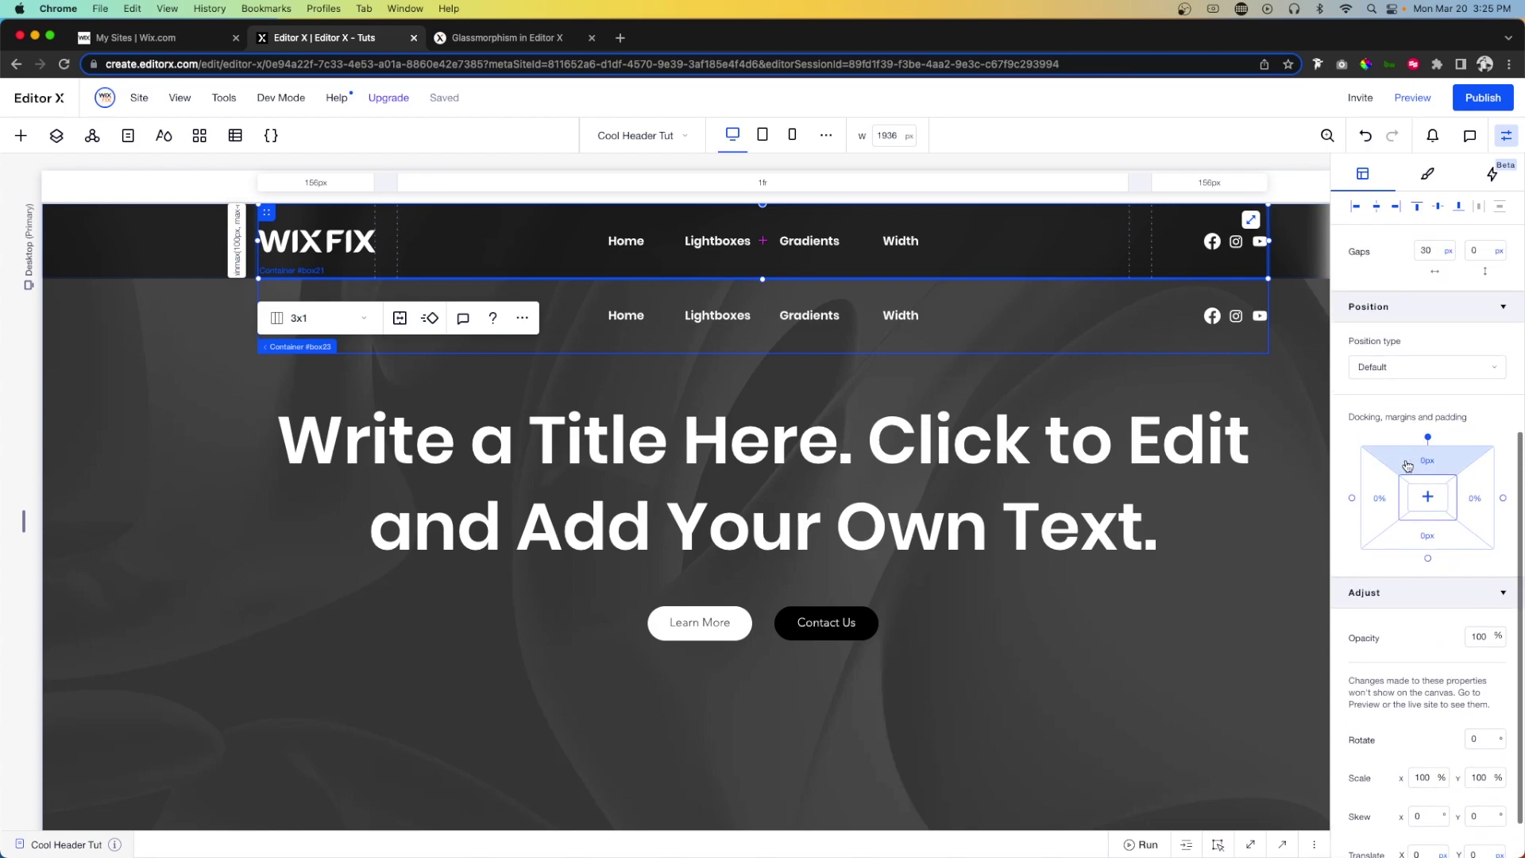
pyautogui.scroll(10, 1367, 420)
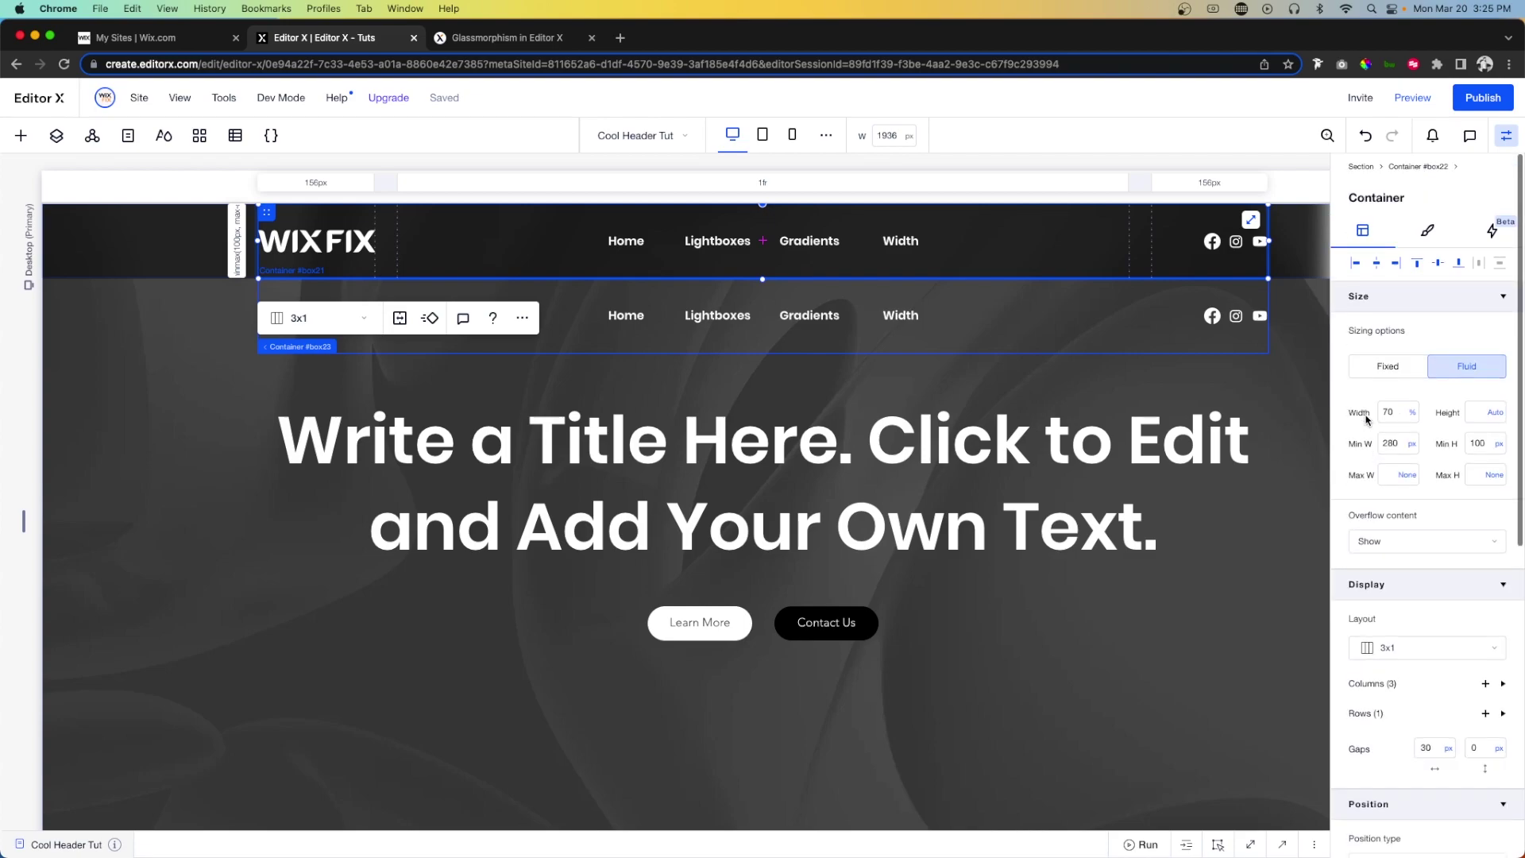
# - Set the full-width glass container's Translate Y to -100 px and preview the page, returning to the editor
pyautogui.click(107, 241)
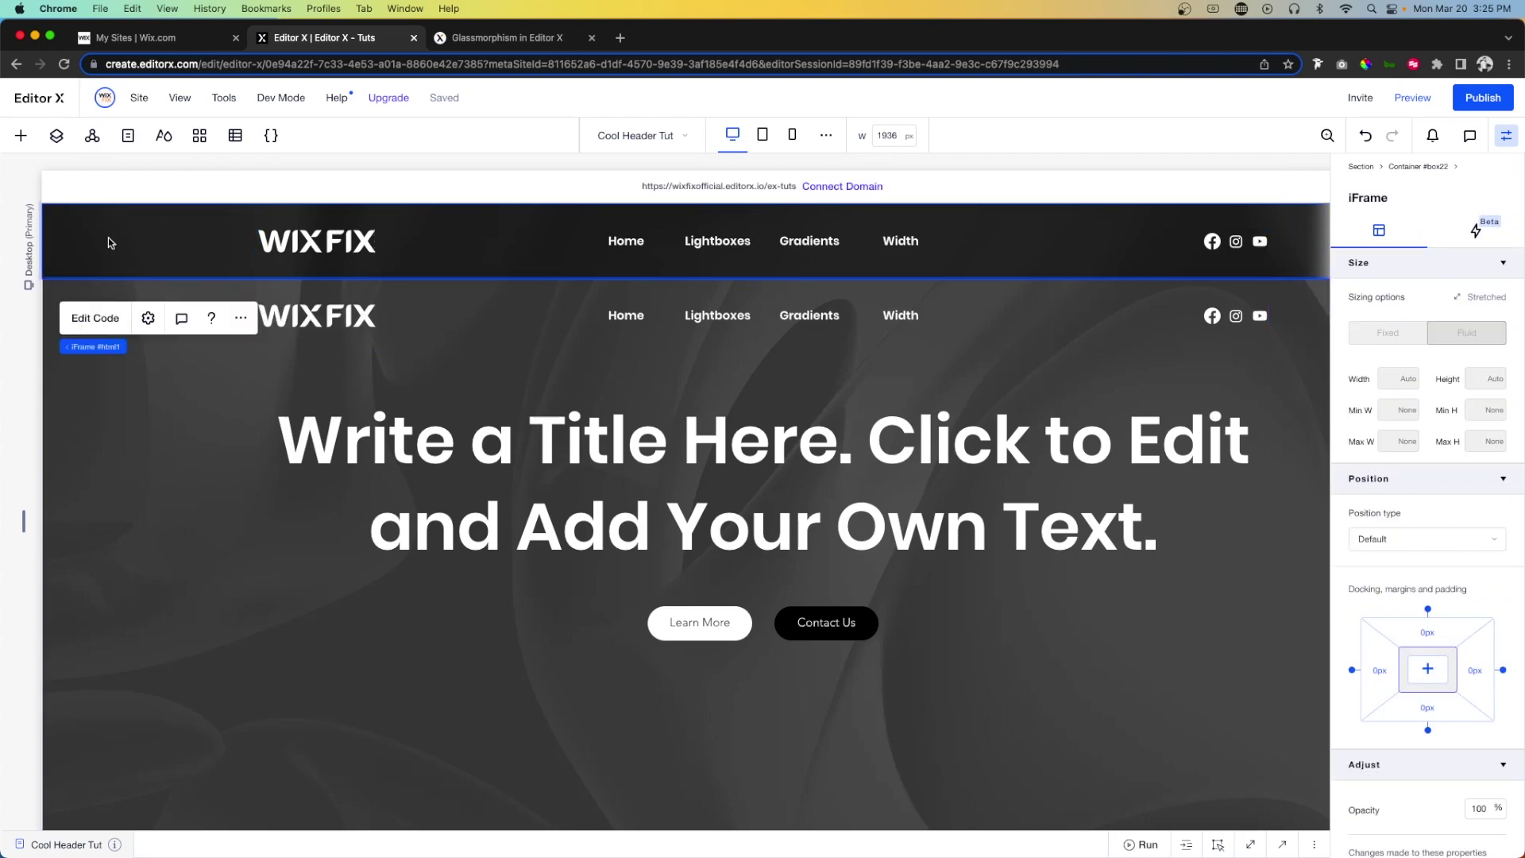
pyautogui.moveTo(123, 350)
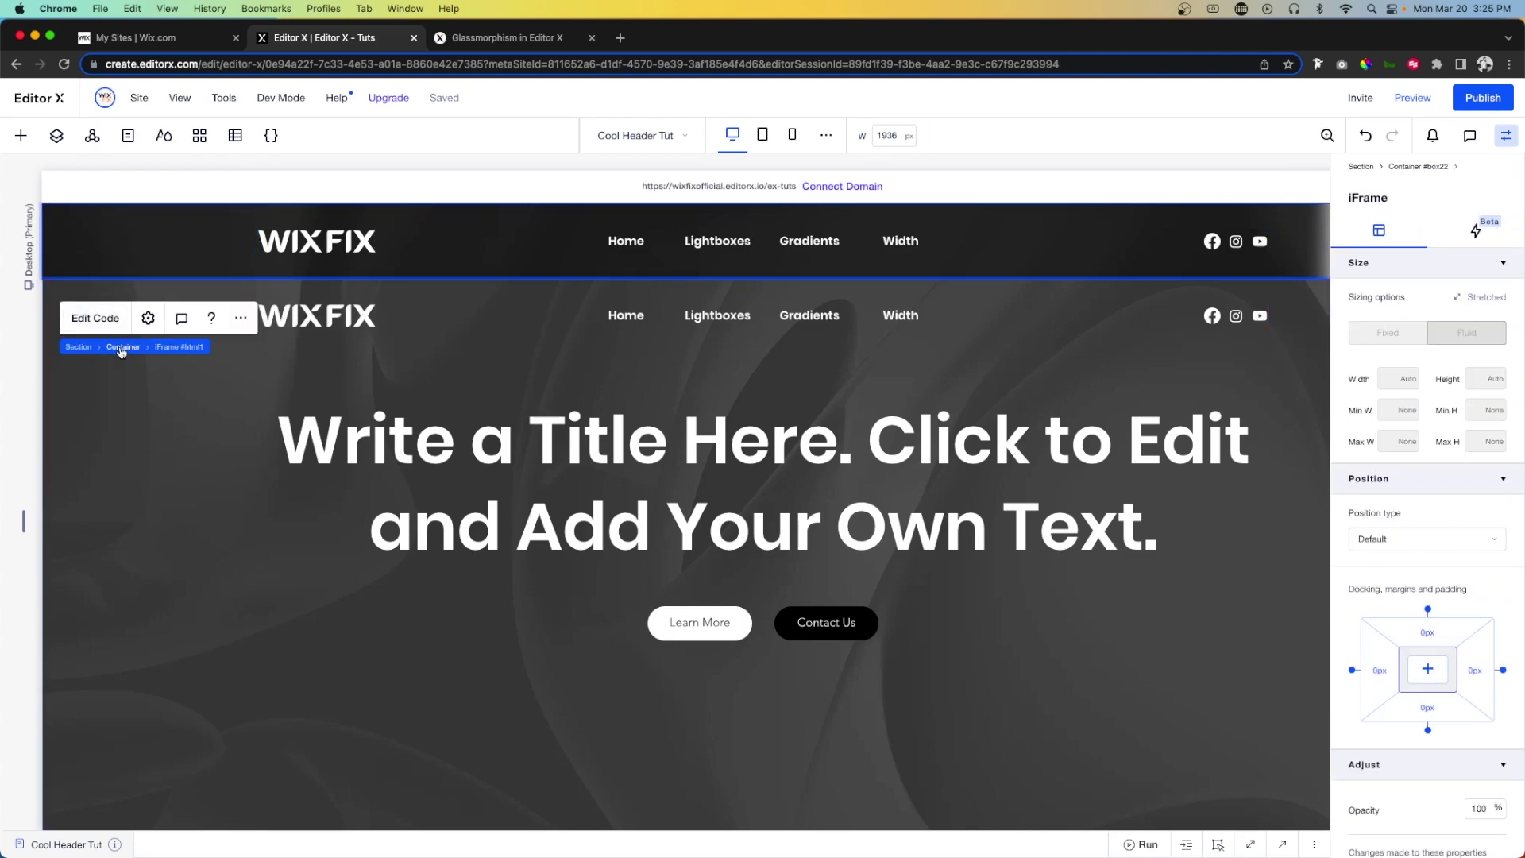
pyautogui.click(122, 348)
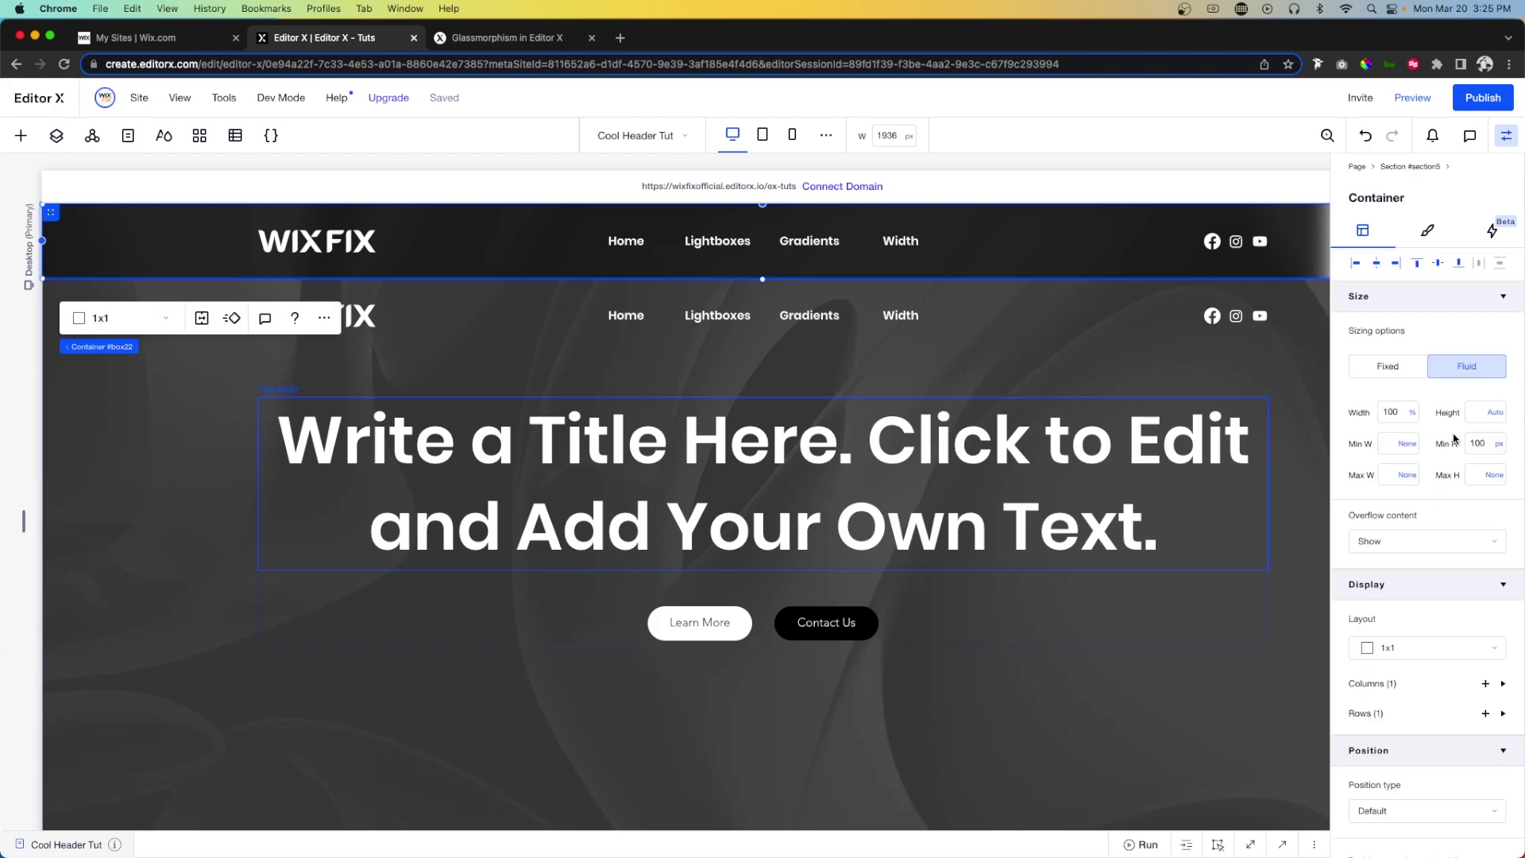
pyautogui.scroll(-5, 1458, 476)
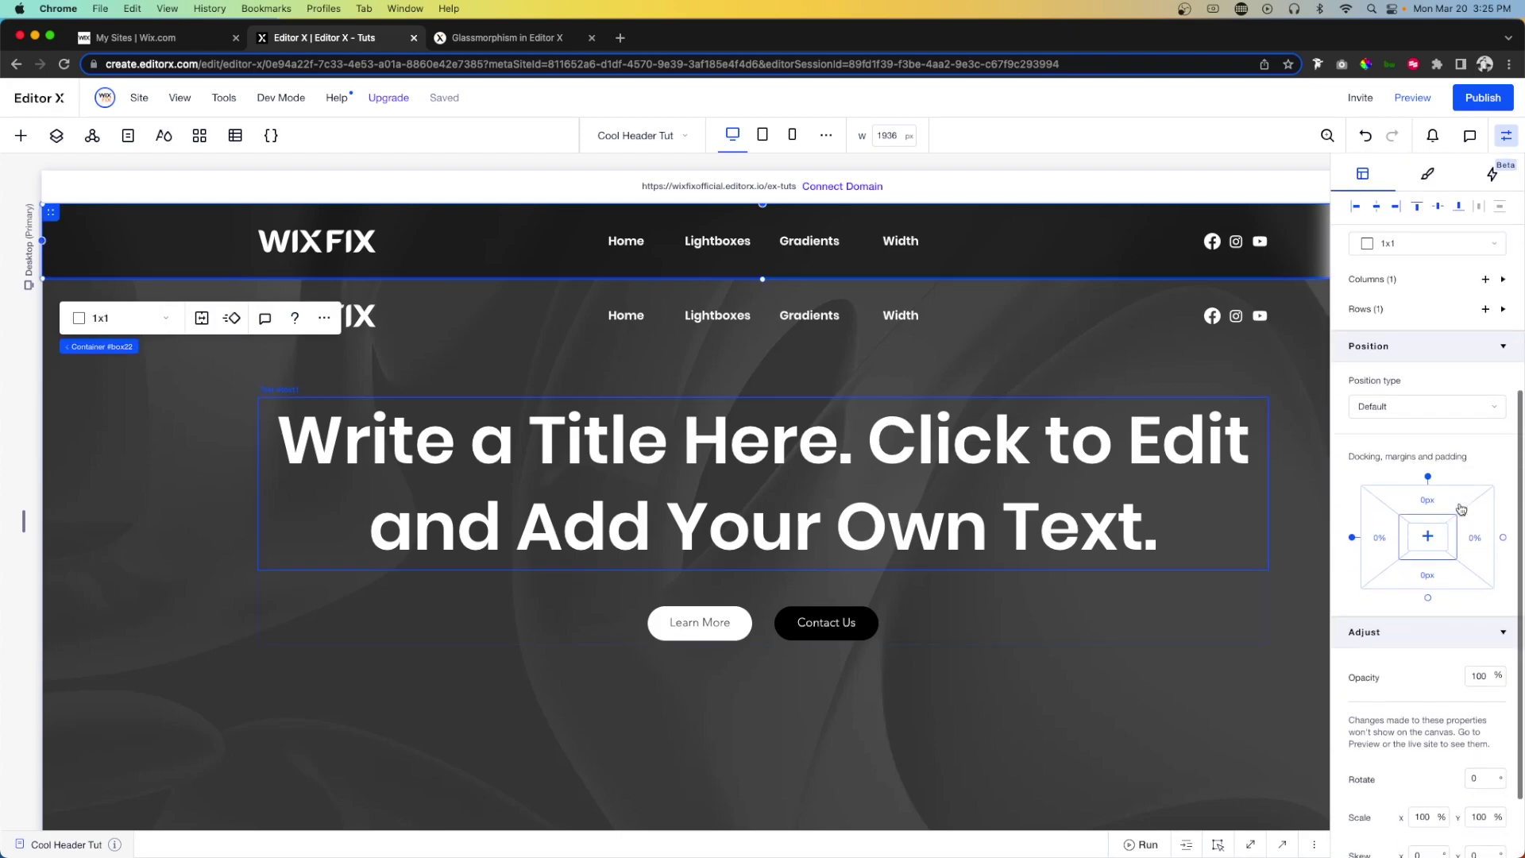
pyautogui.scroll(-2, 1460, 509)
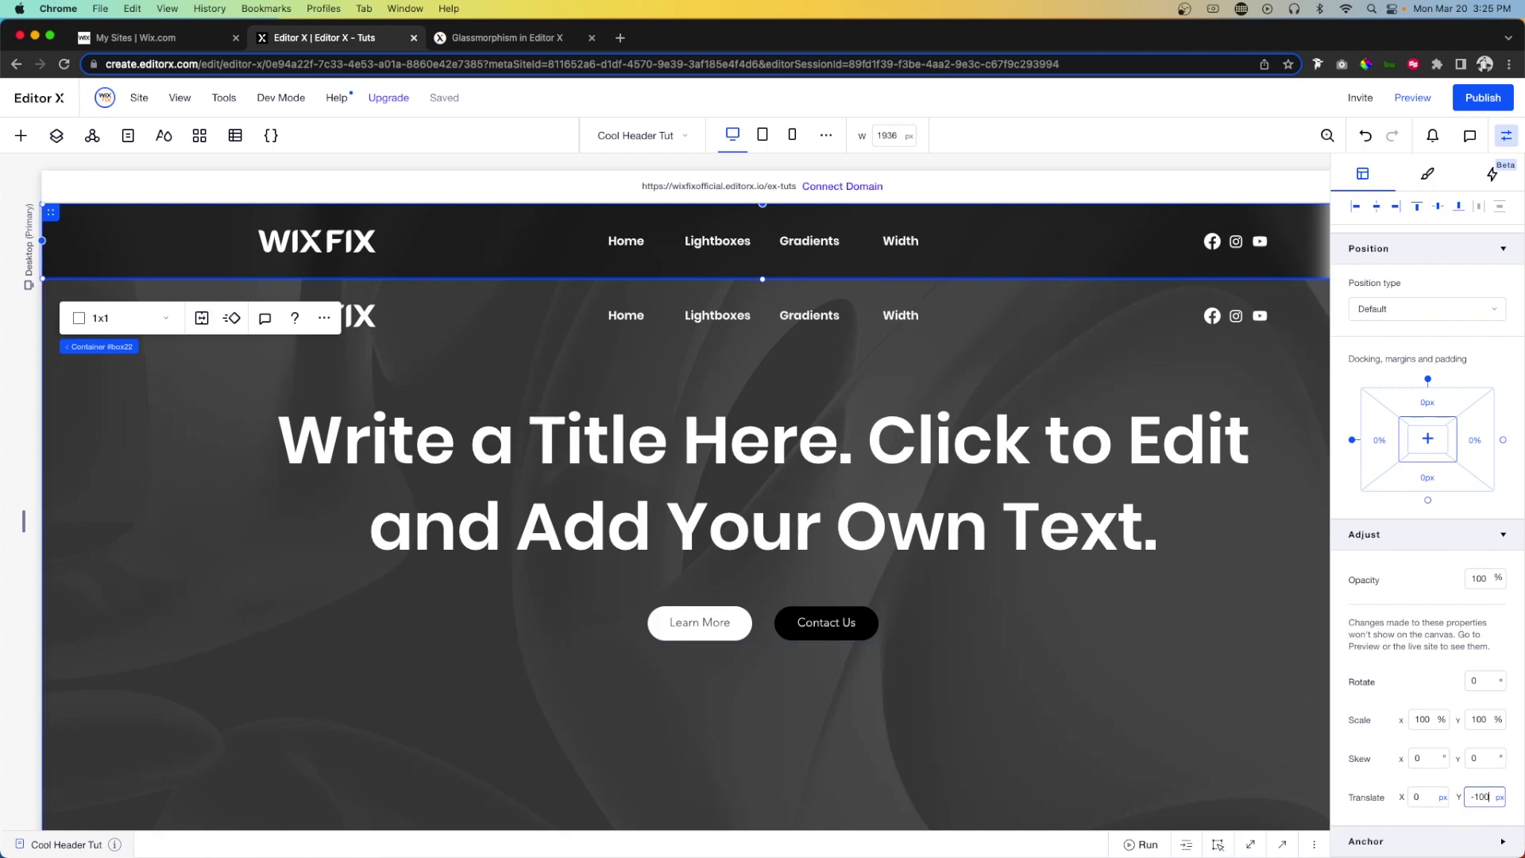
pyautogui.click(1404, 98)
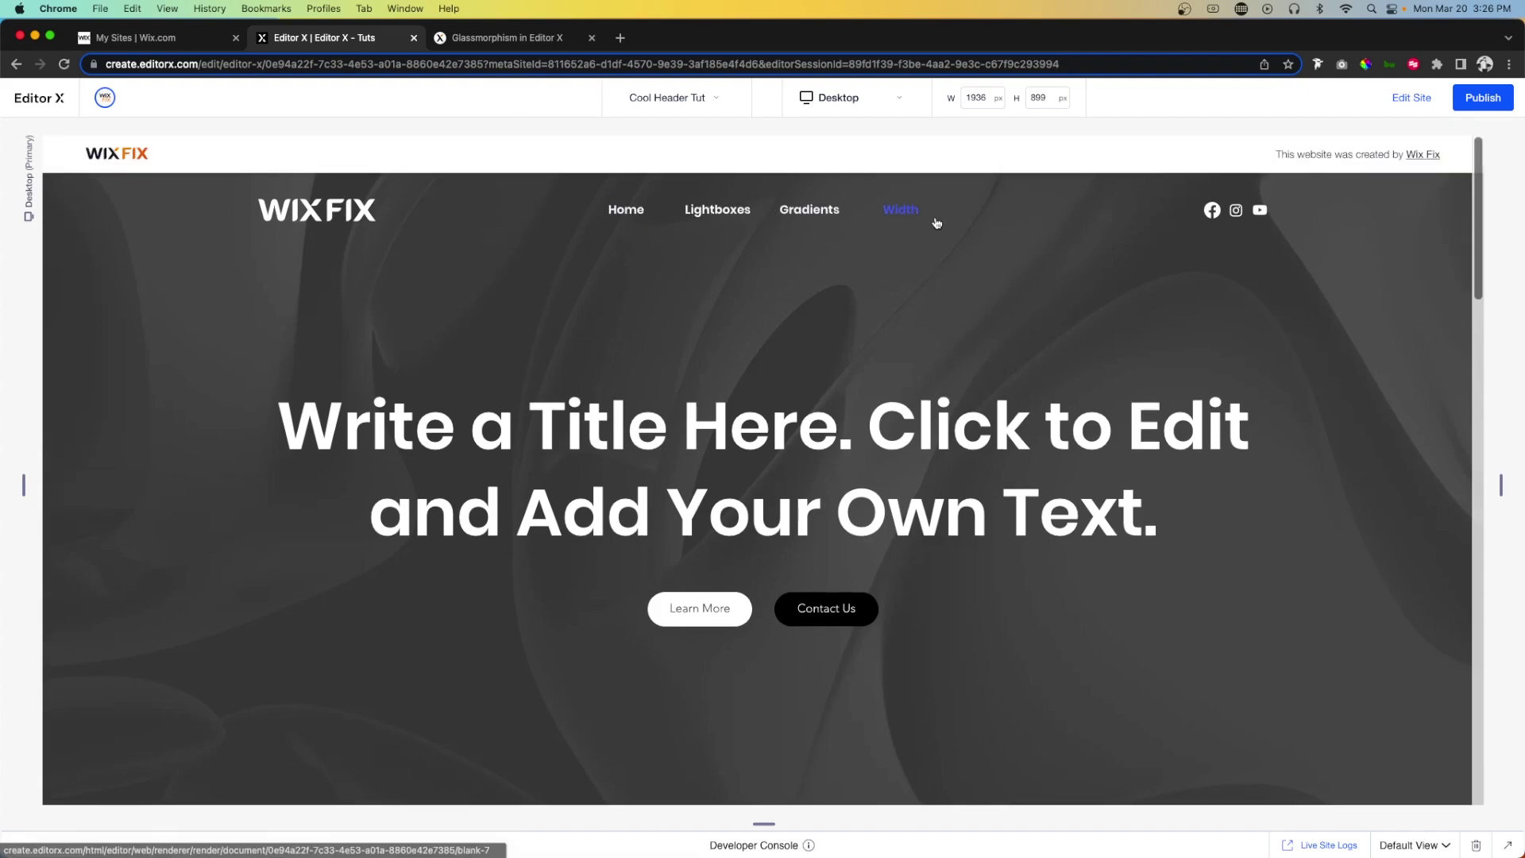
pyautogui.click(1414, 98)
# - Change the full-width glass container's position type to Pinned and pin it to the Page
pyautogui.click(159, 254)
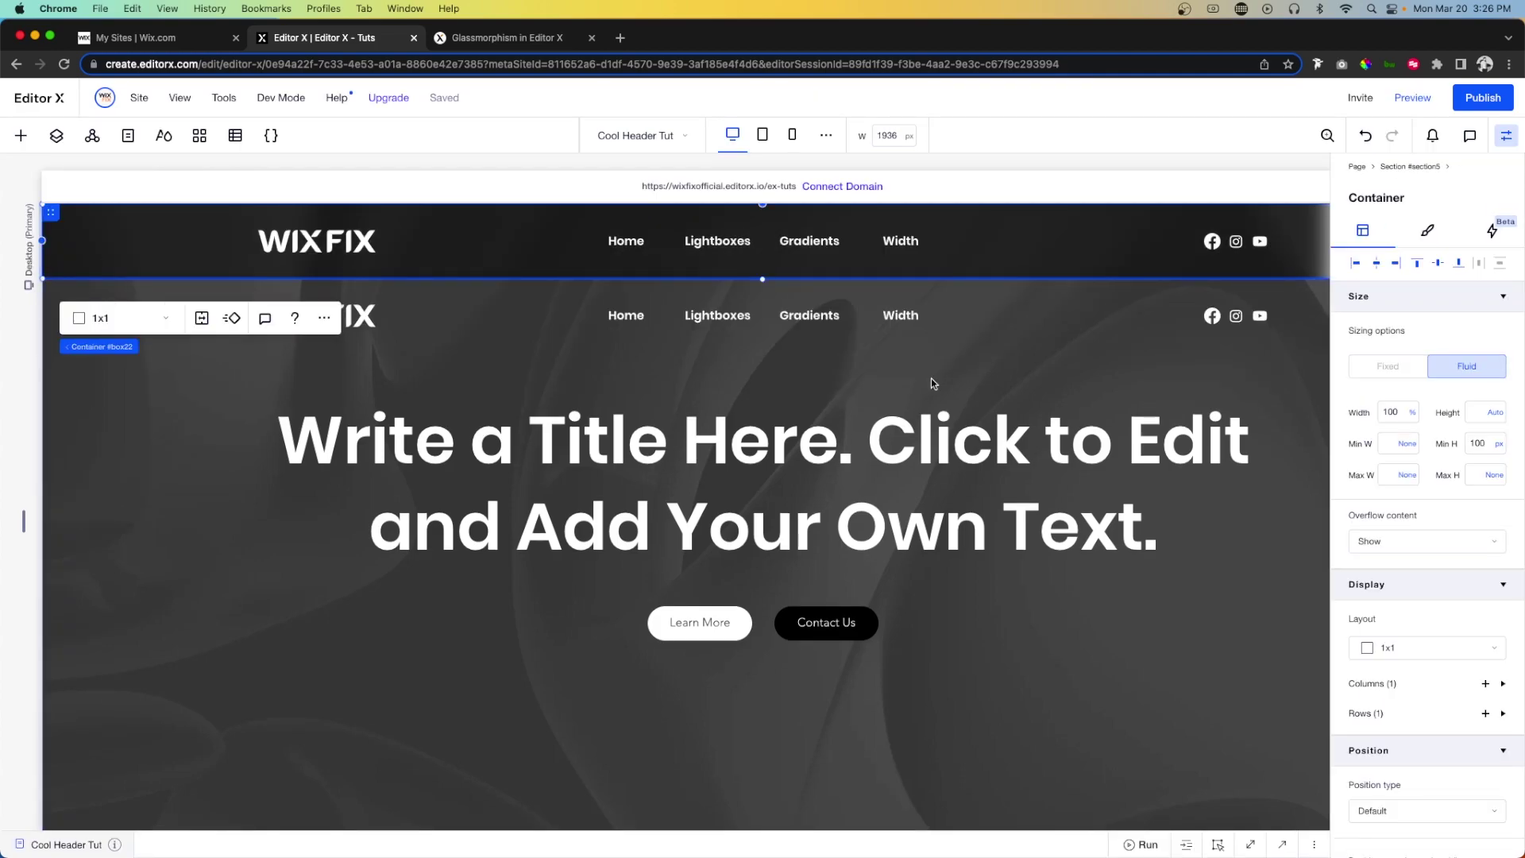
pyautogui.scroll(-3, 1508, 489)
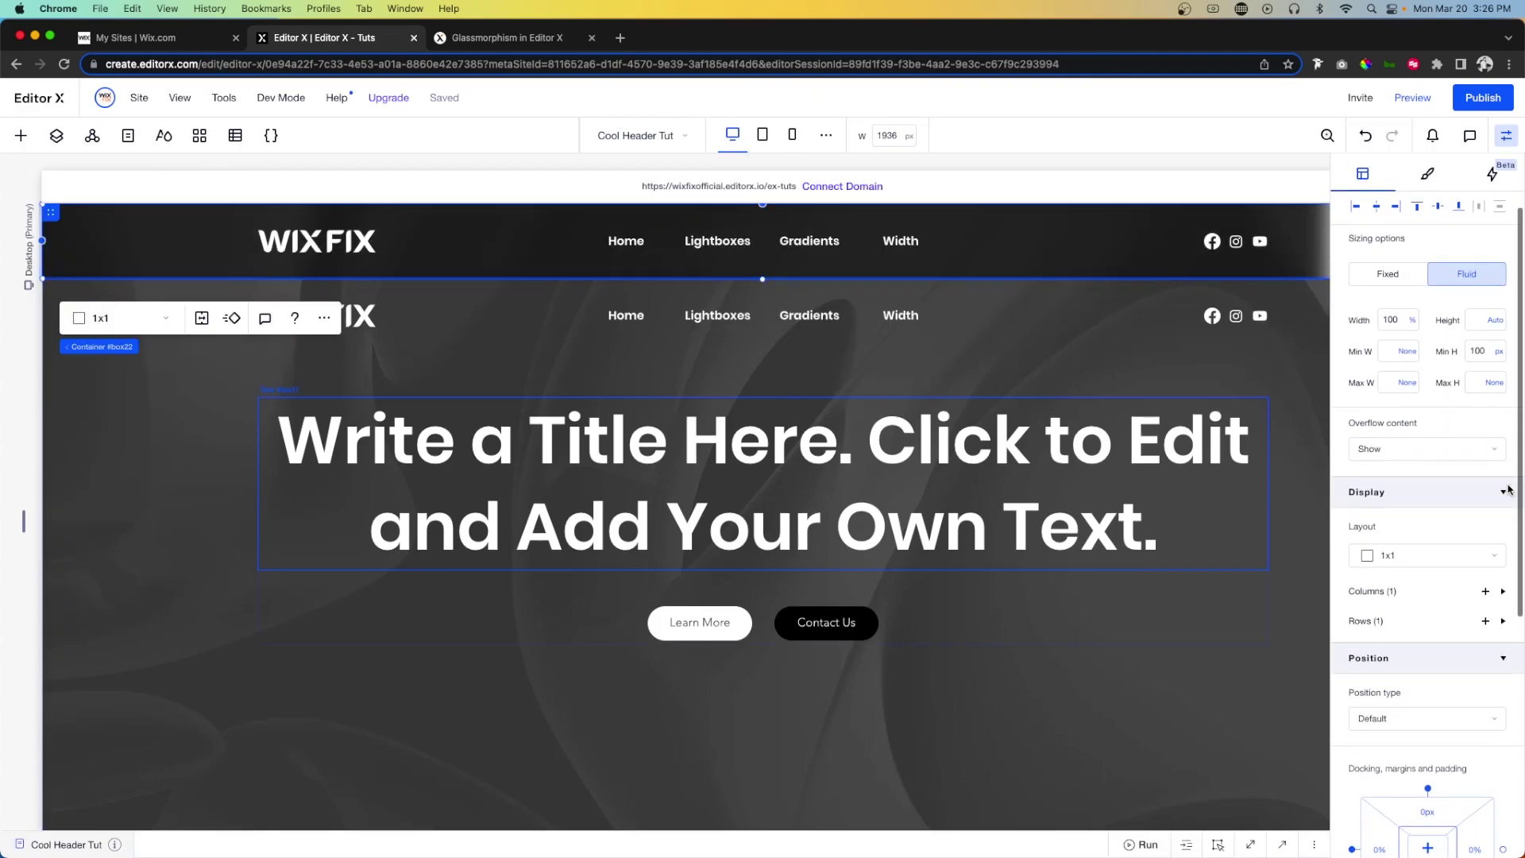
pyautogui.scroll(-5, 1406, 441)
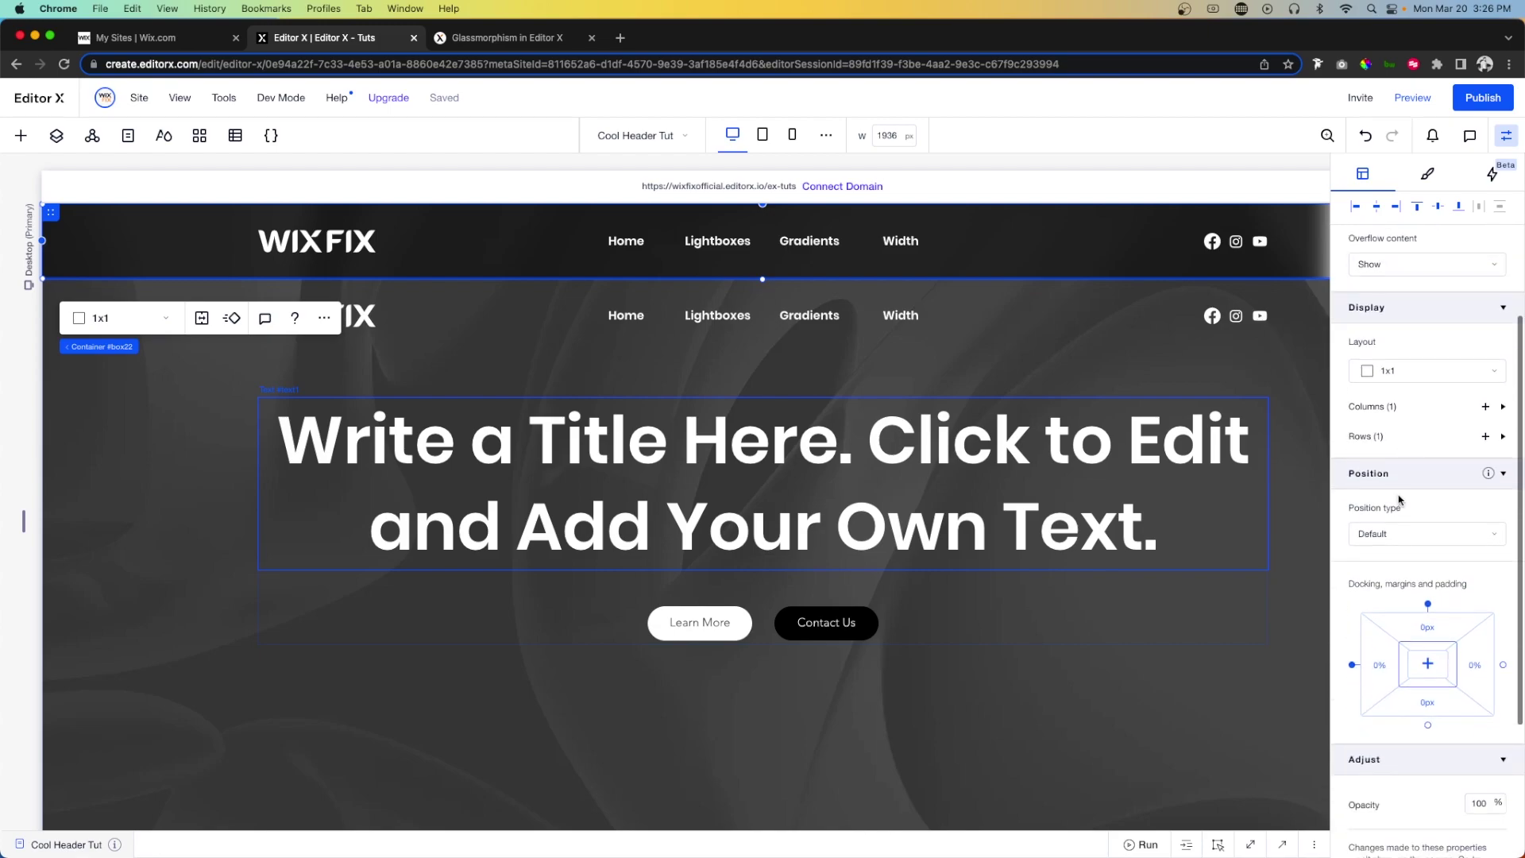
pyautogui.click(1394, 535)
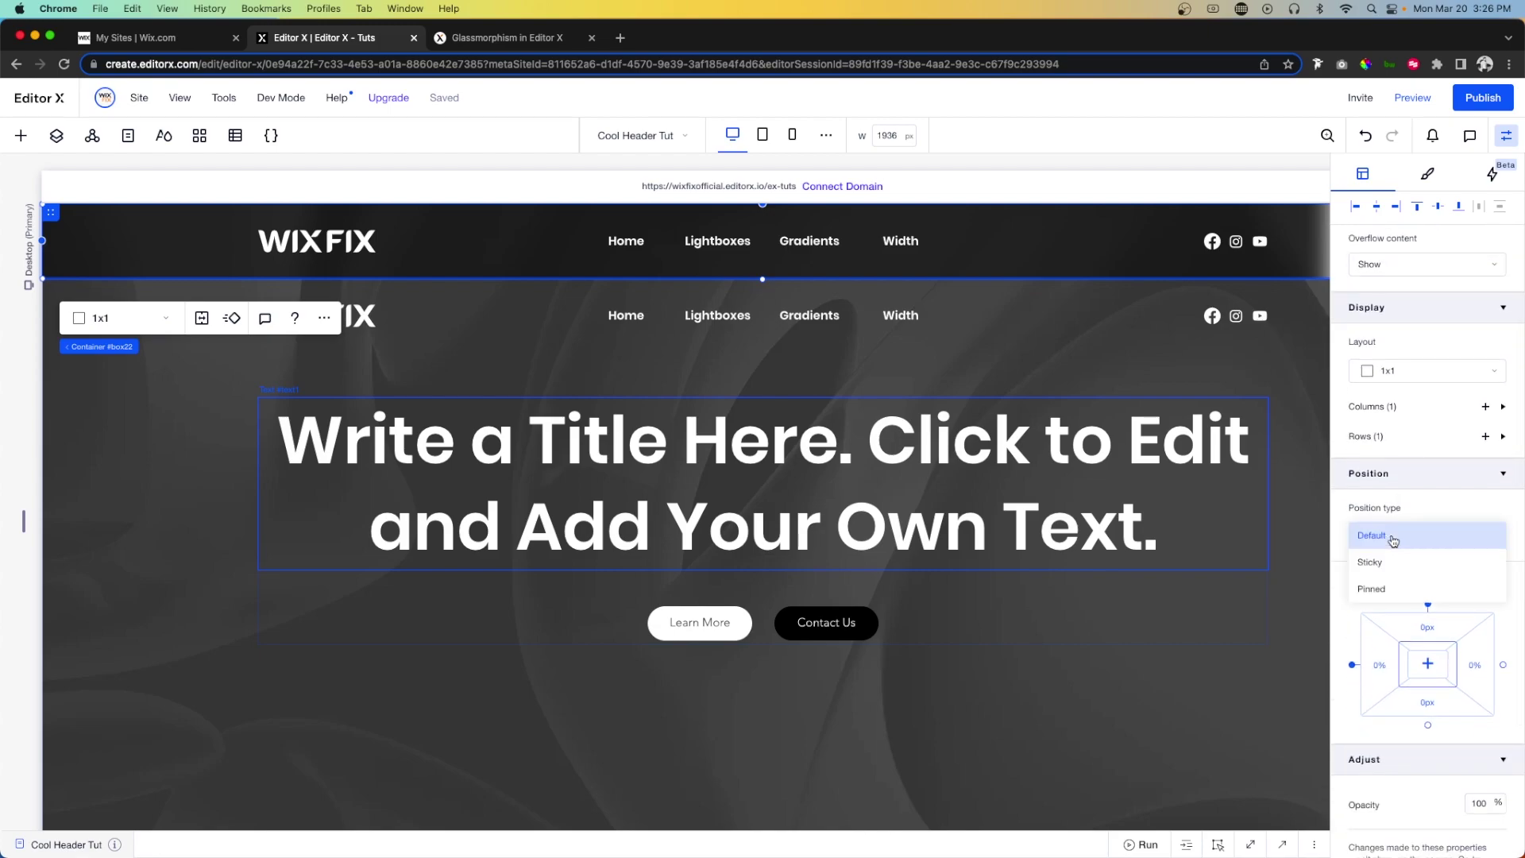
pyautogui.click(1394, 588)
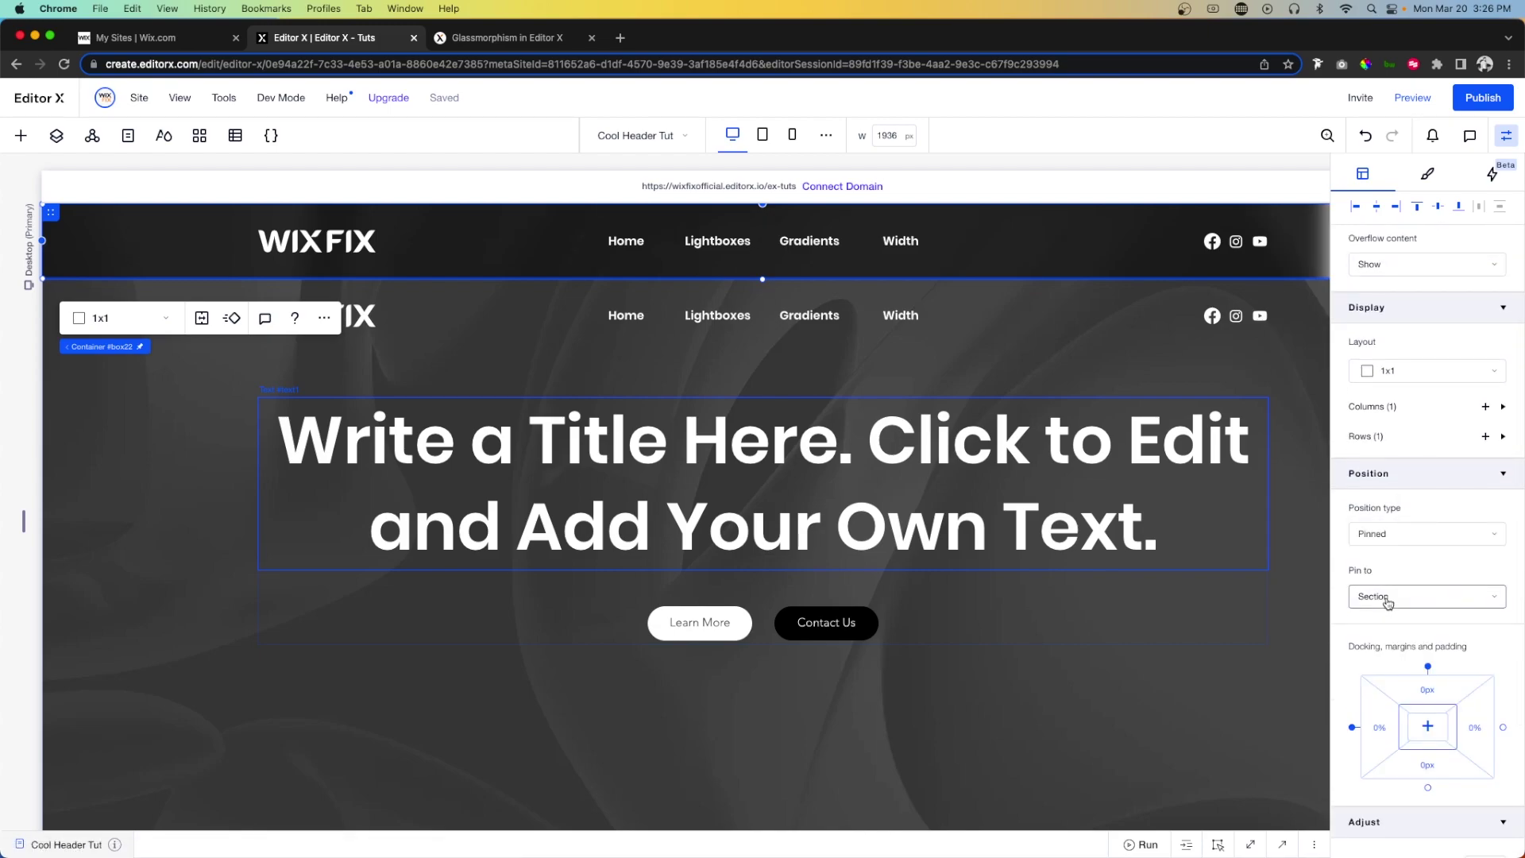
pyautogui.click(1387, 602)
pyautogui.click(1392, 626)
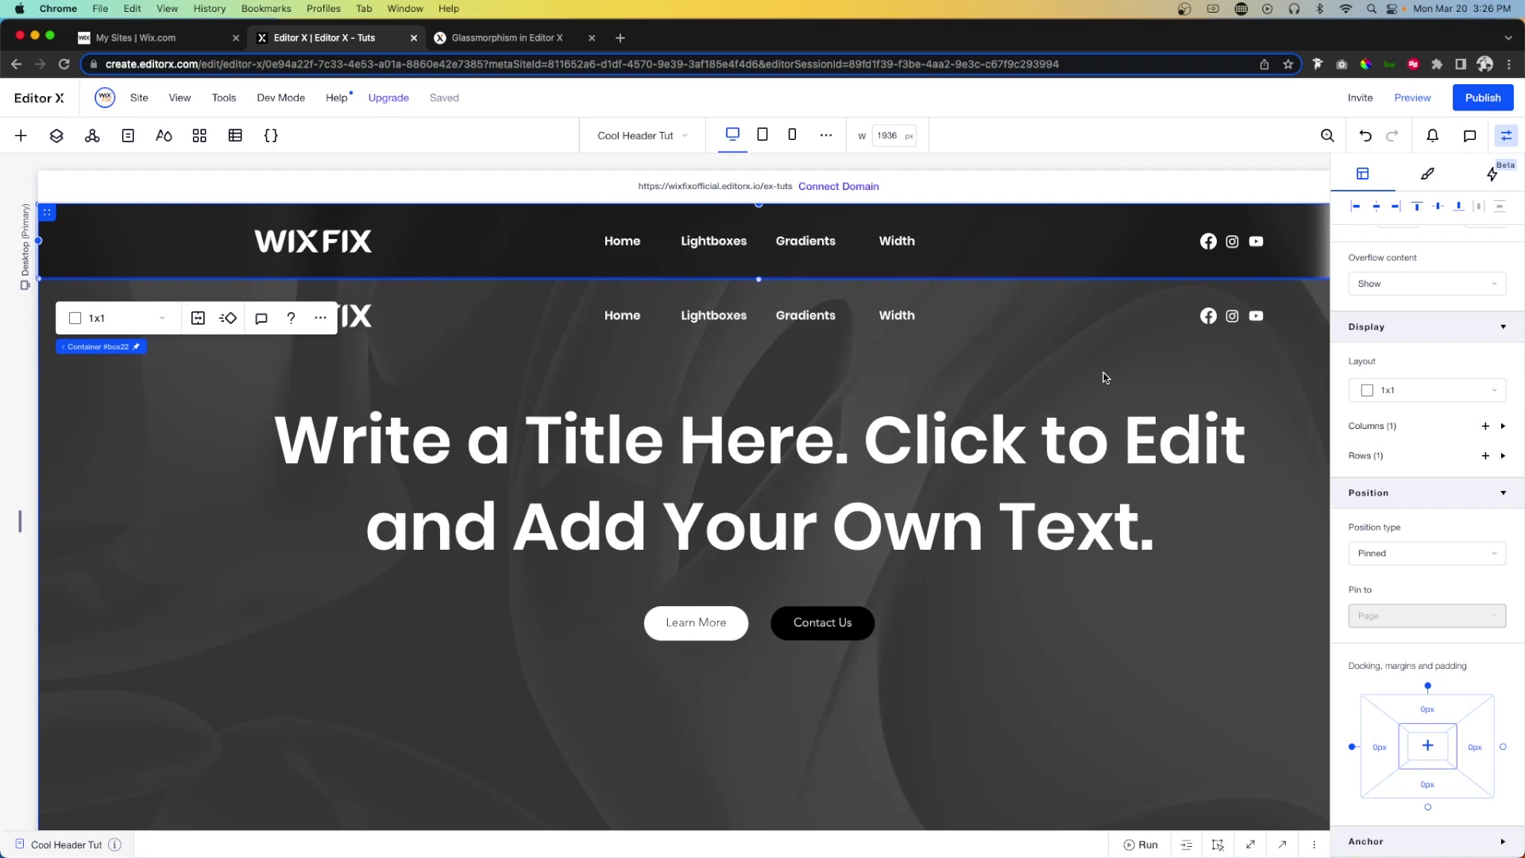
# - Open the page's code and write import {timeline} from 'wix-animations' on its first line
pyautogui.moveTo(281, 99)
pyautogui.moveTo(60, 845)
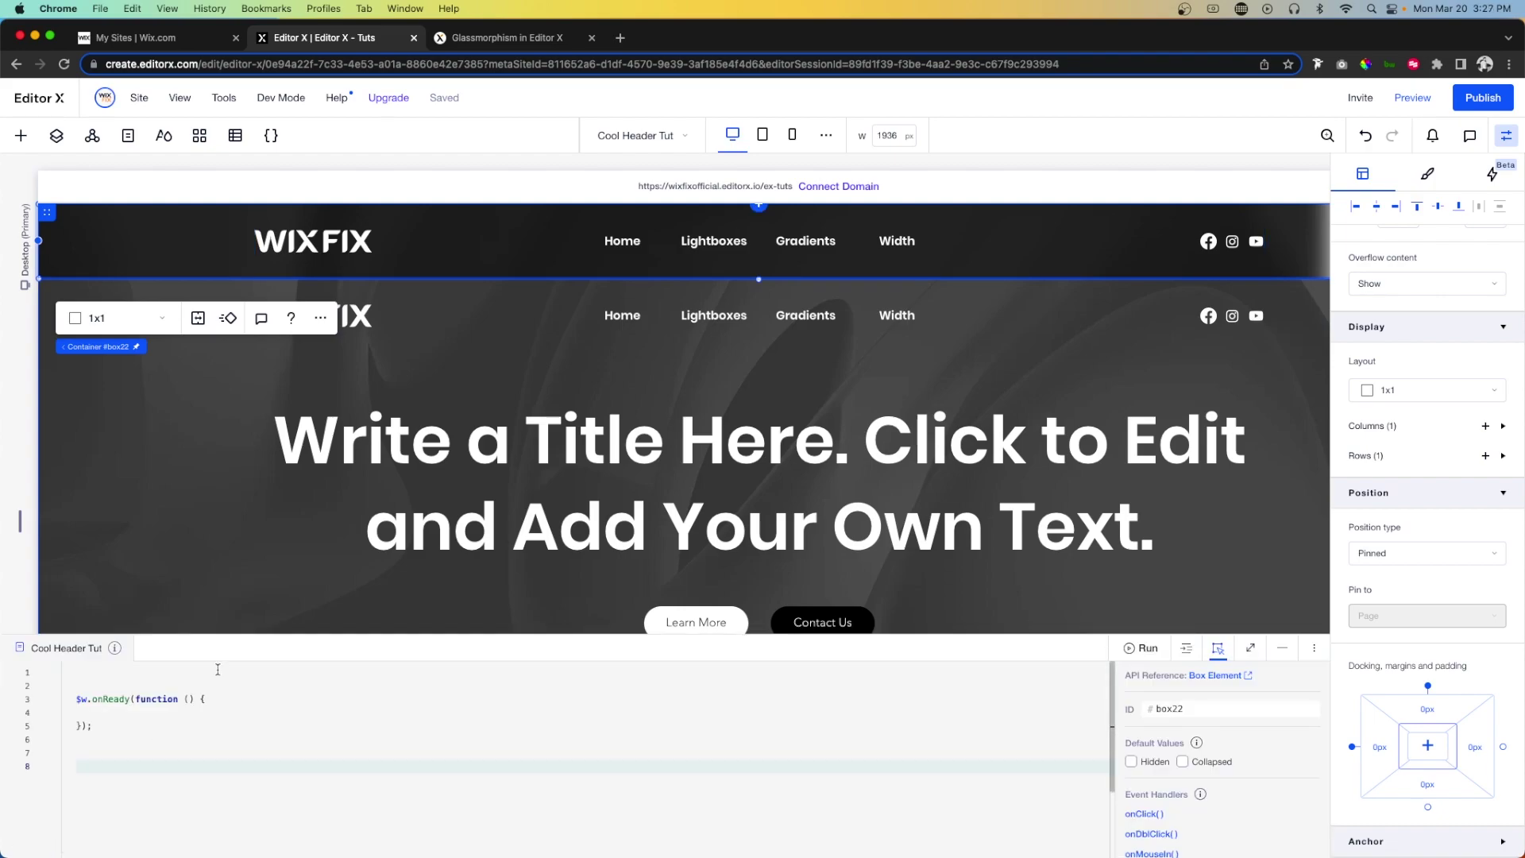
pyautogui.click(119, 673)
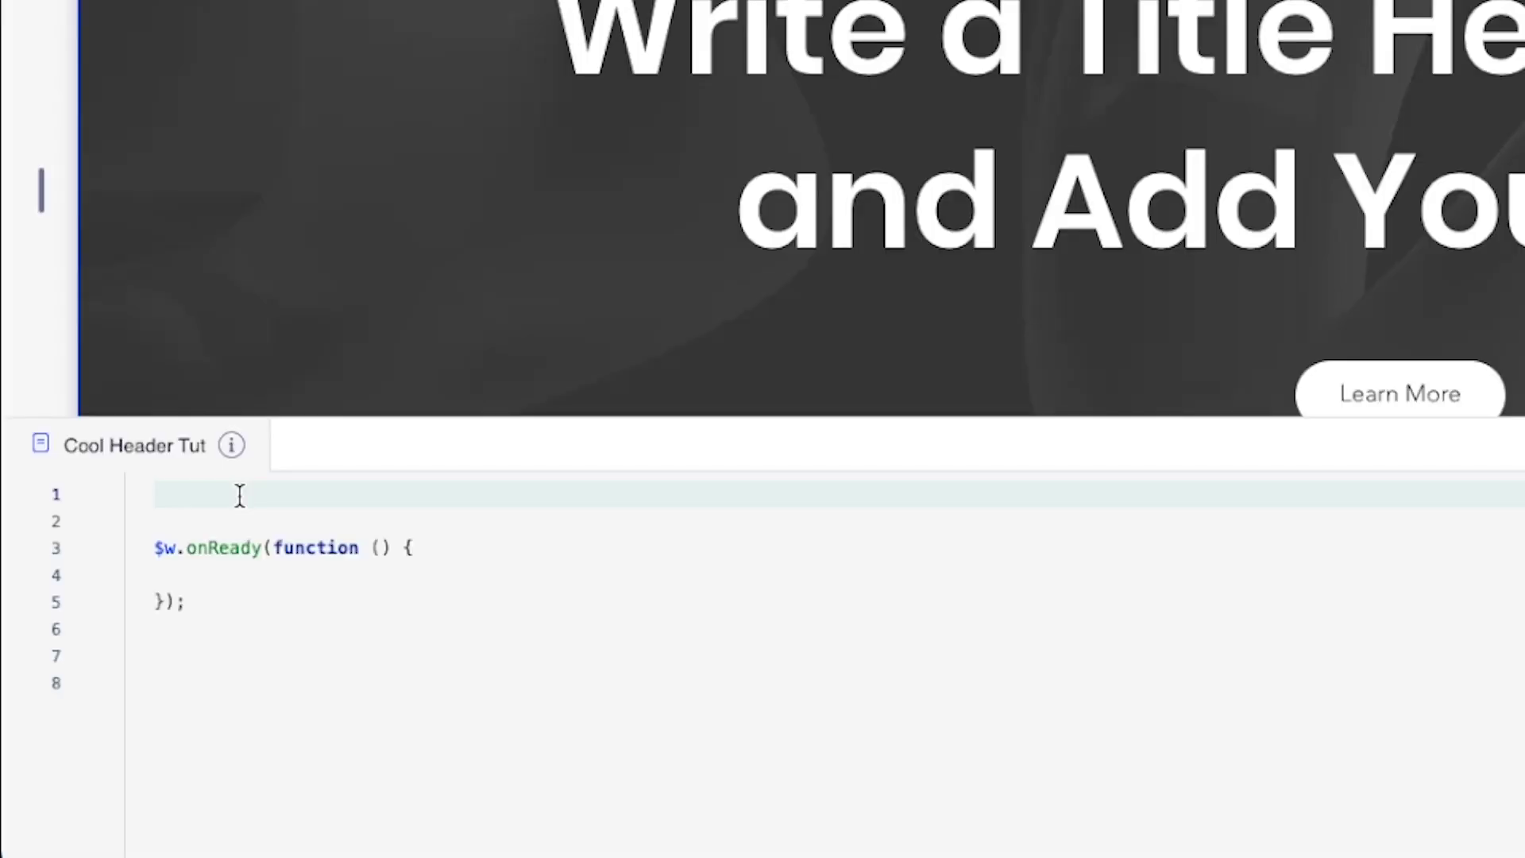
pyautogui.write('import ')
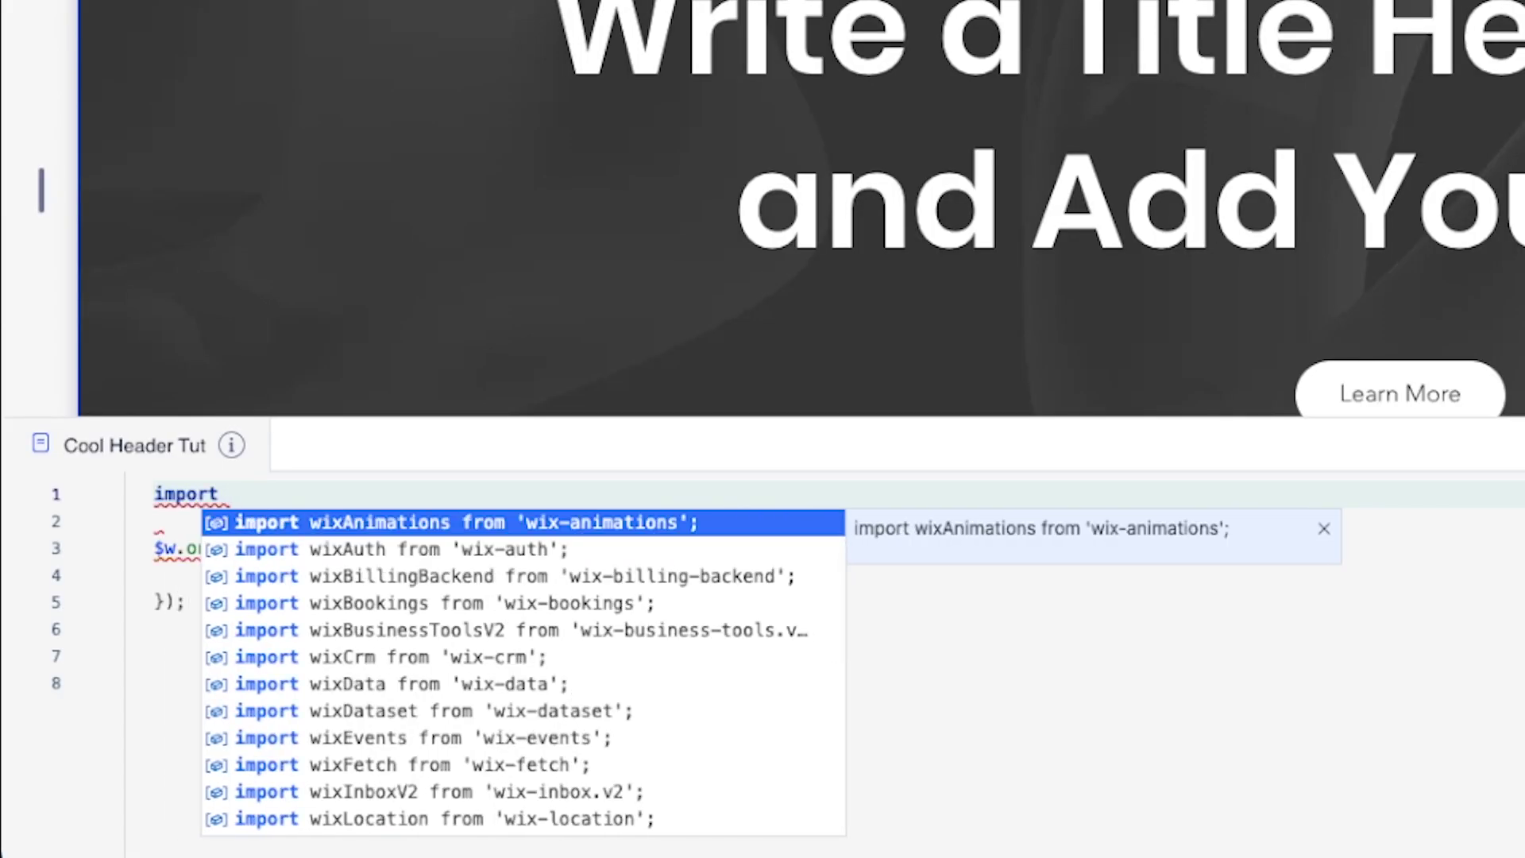
pyautogui.write('{timel')
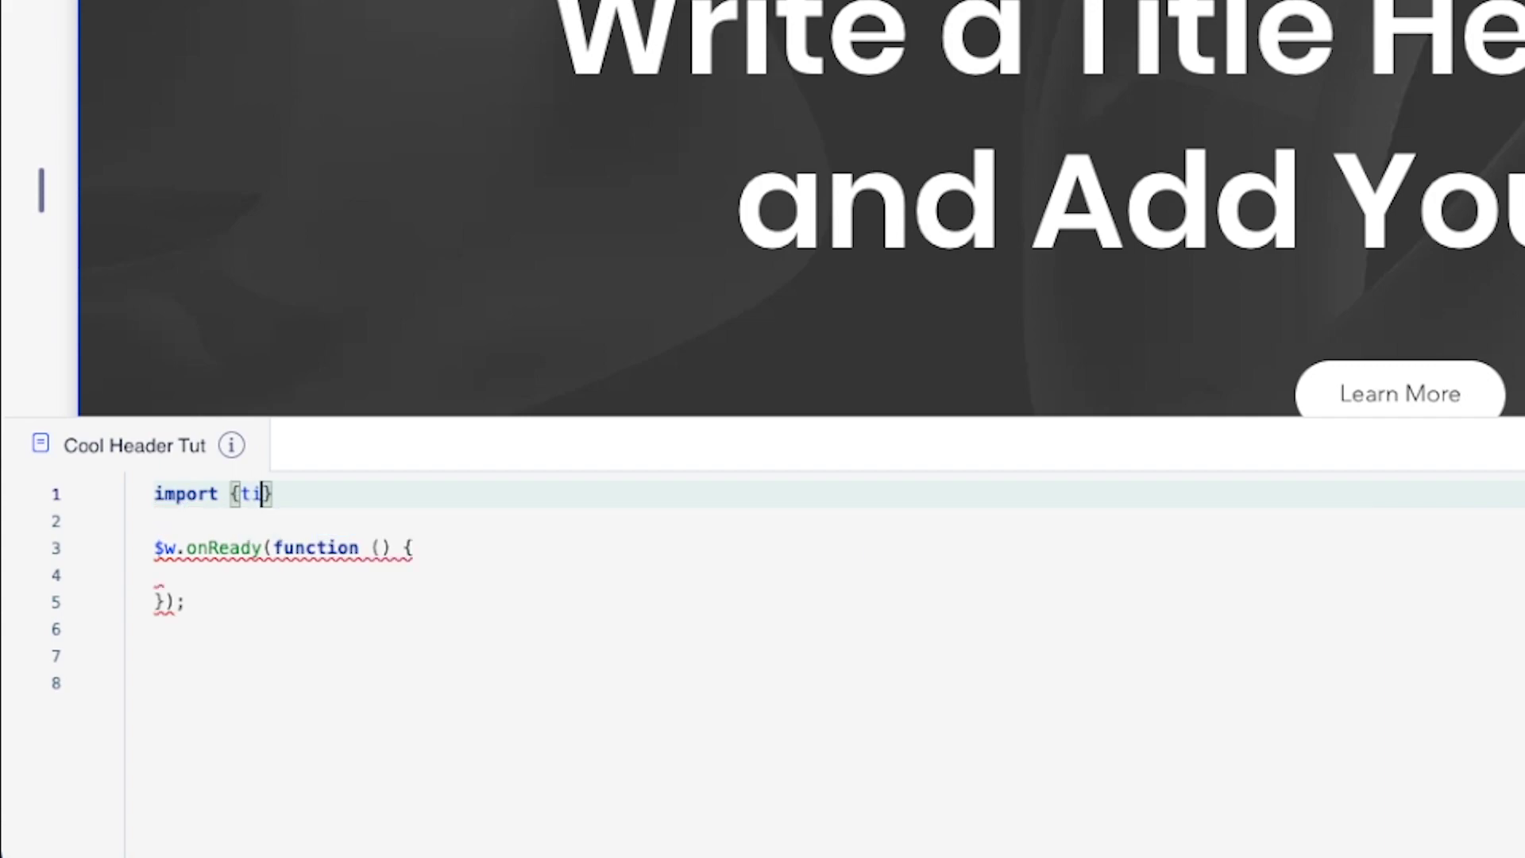
pyautogui.write('ine')
pyautogui.press('Right')
pyautogui.write("from '")
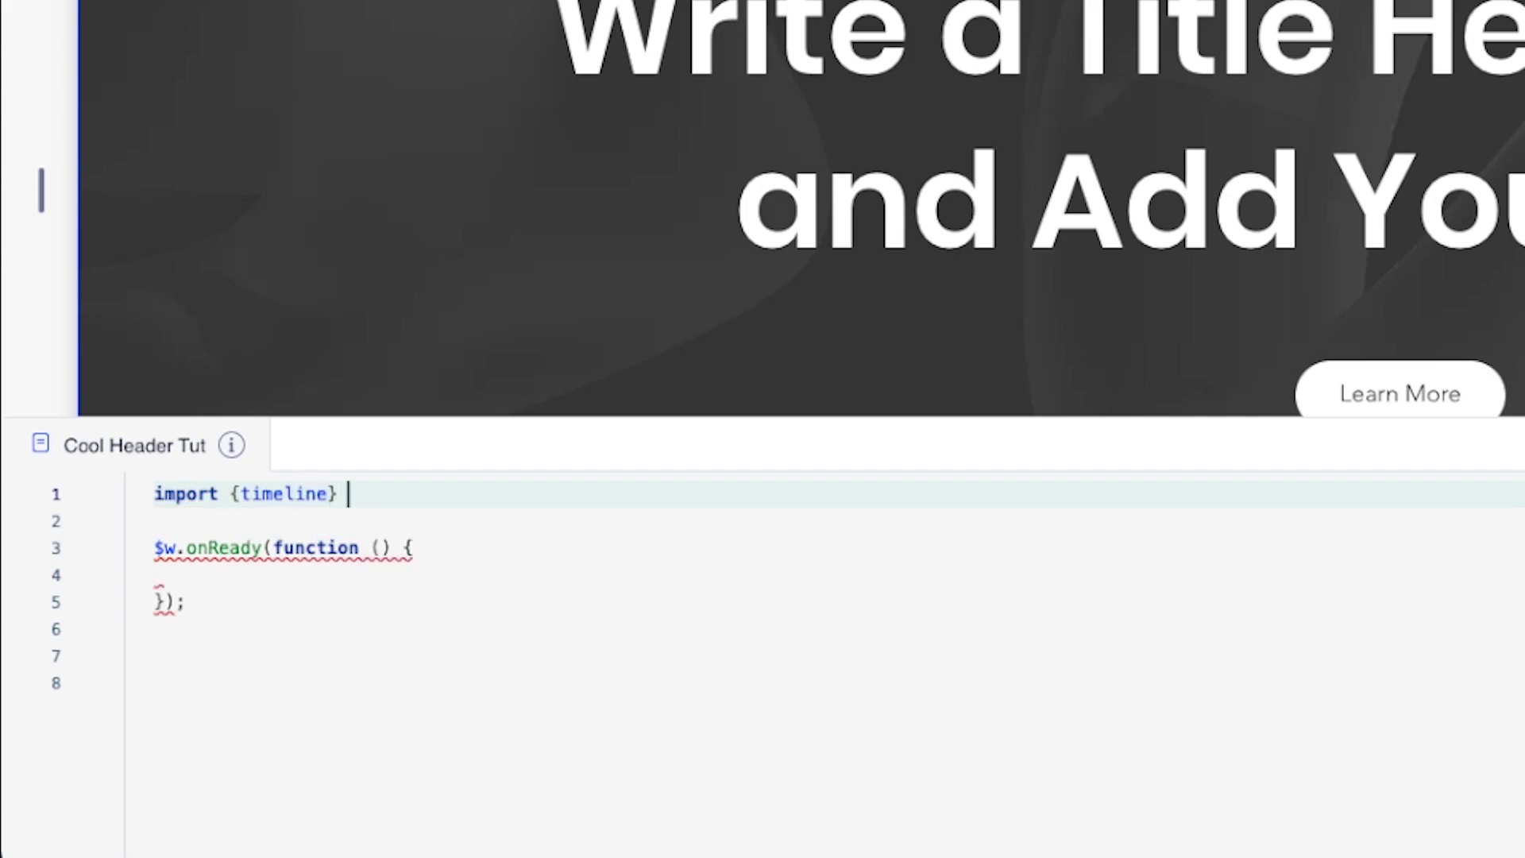
pyautogui.write('wix-animations')
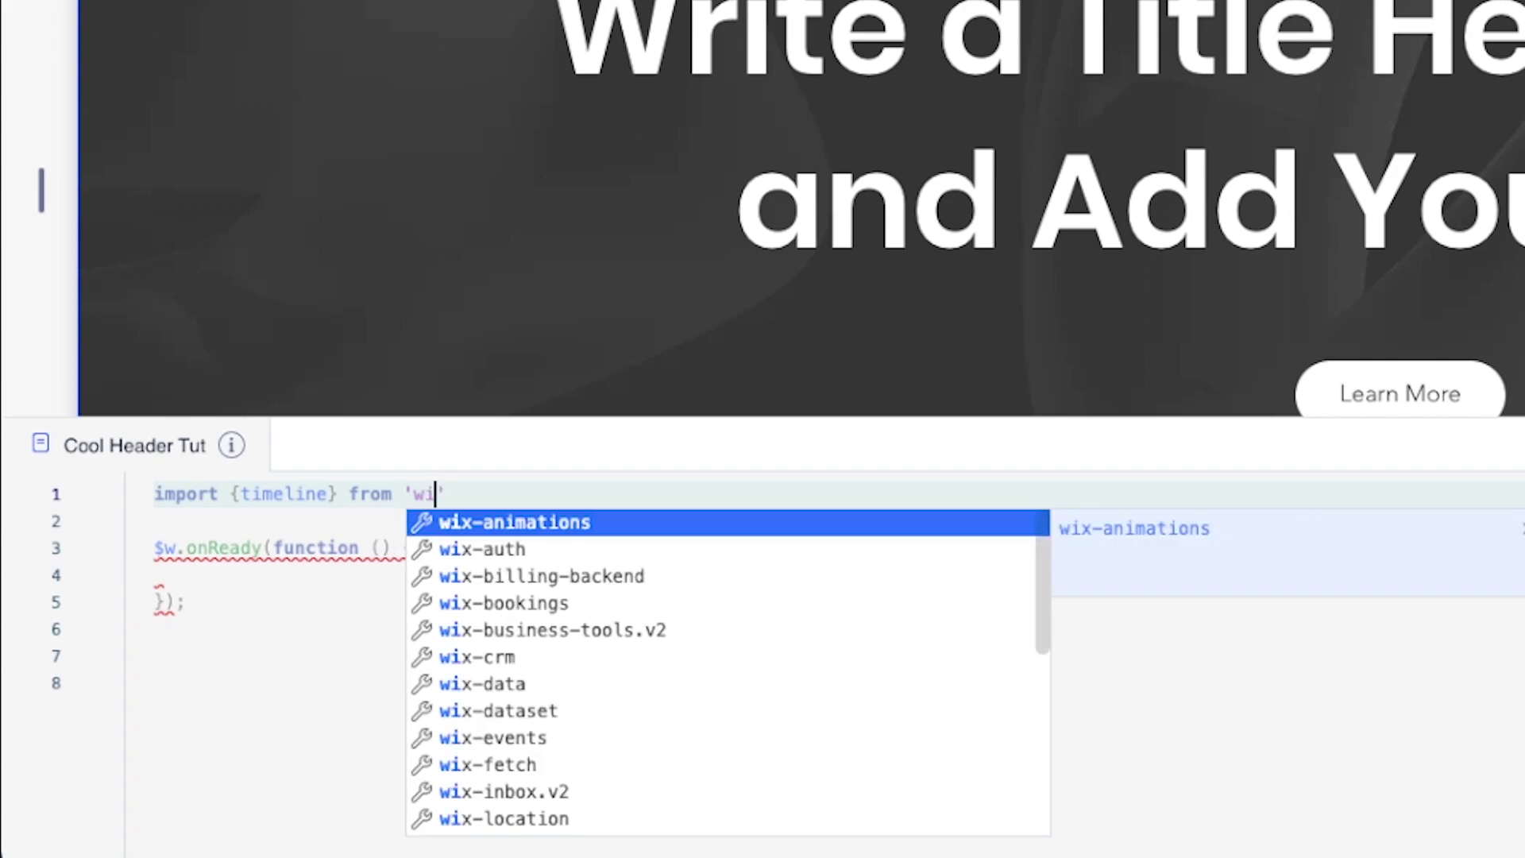
pyautogui.press('Return')
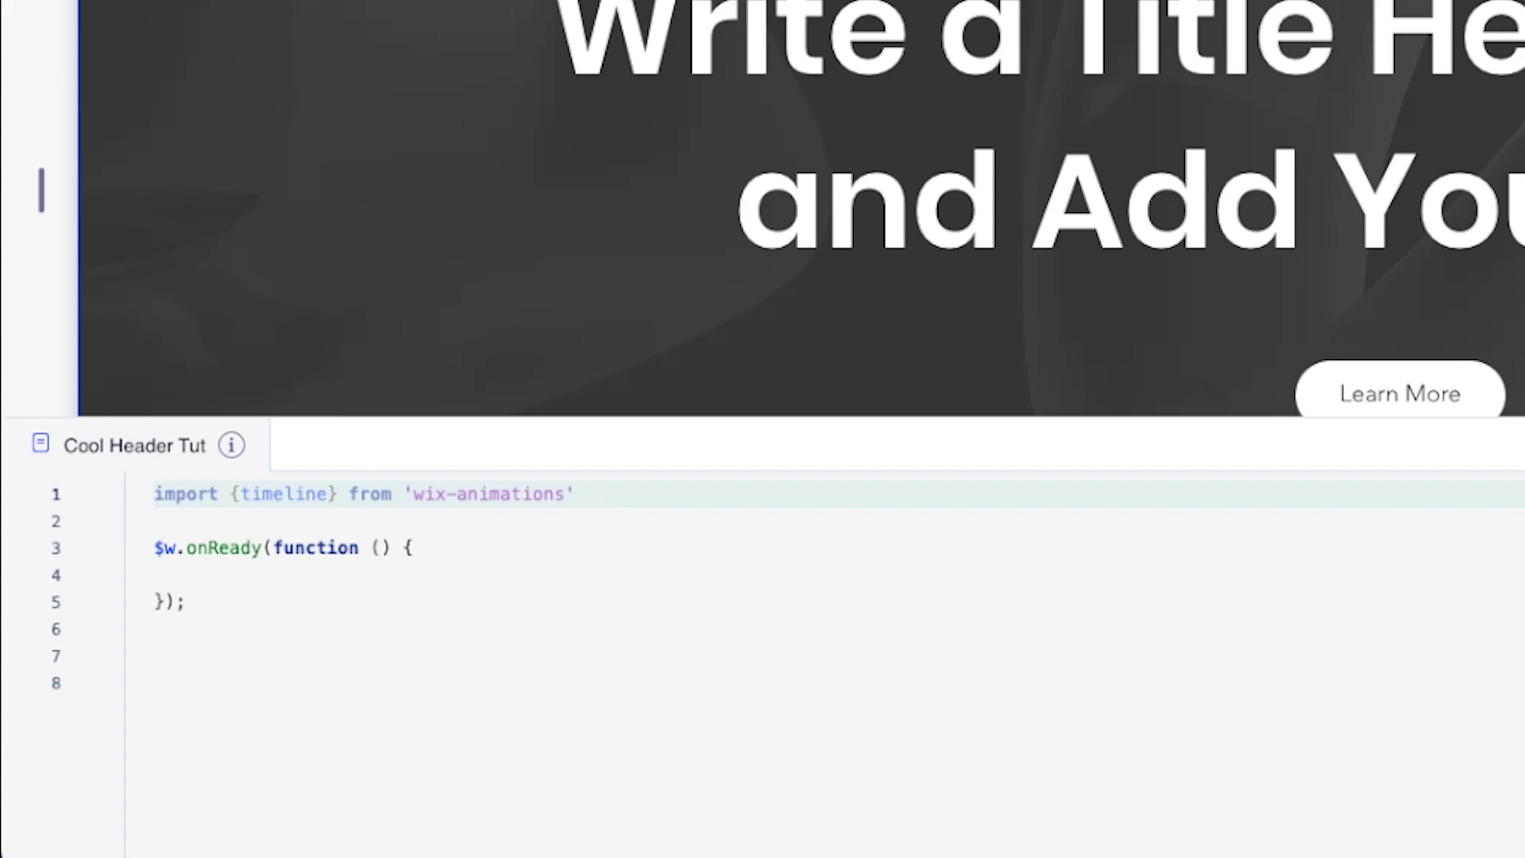
# - Begin a constant declaration, const header =, two lines below the import statement
pyautogui.press('Return')
pyautogui.press('Return')
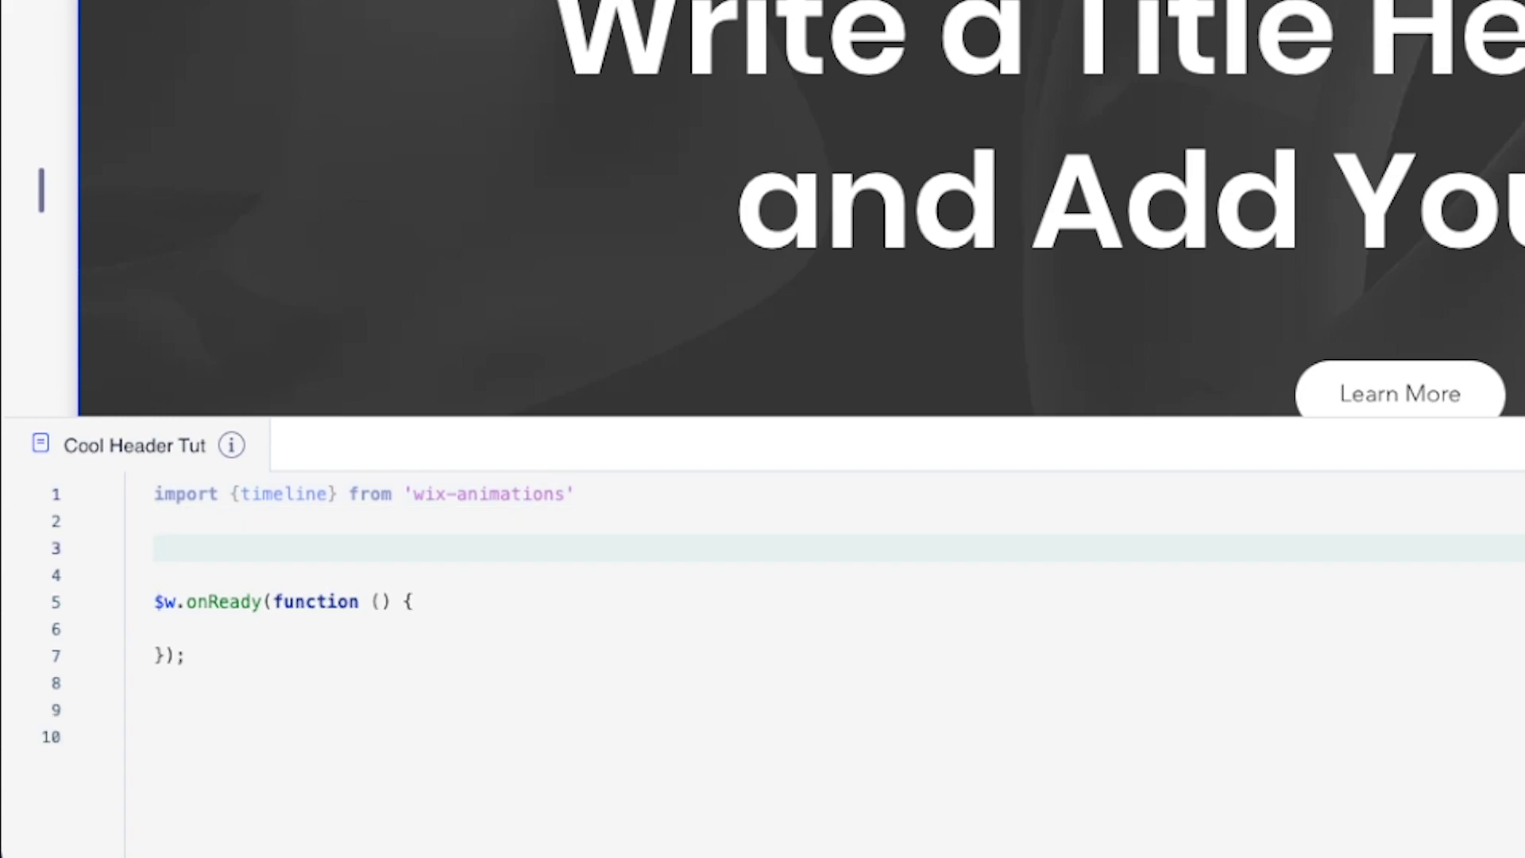
pyautogui.write('const header ')
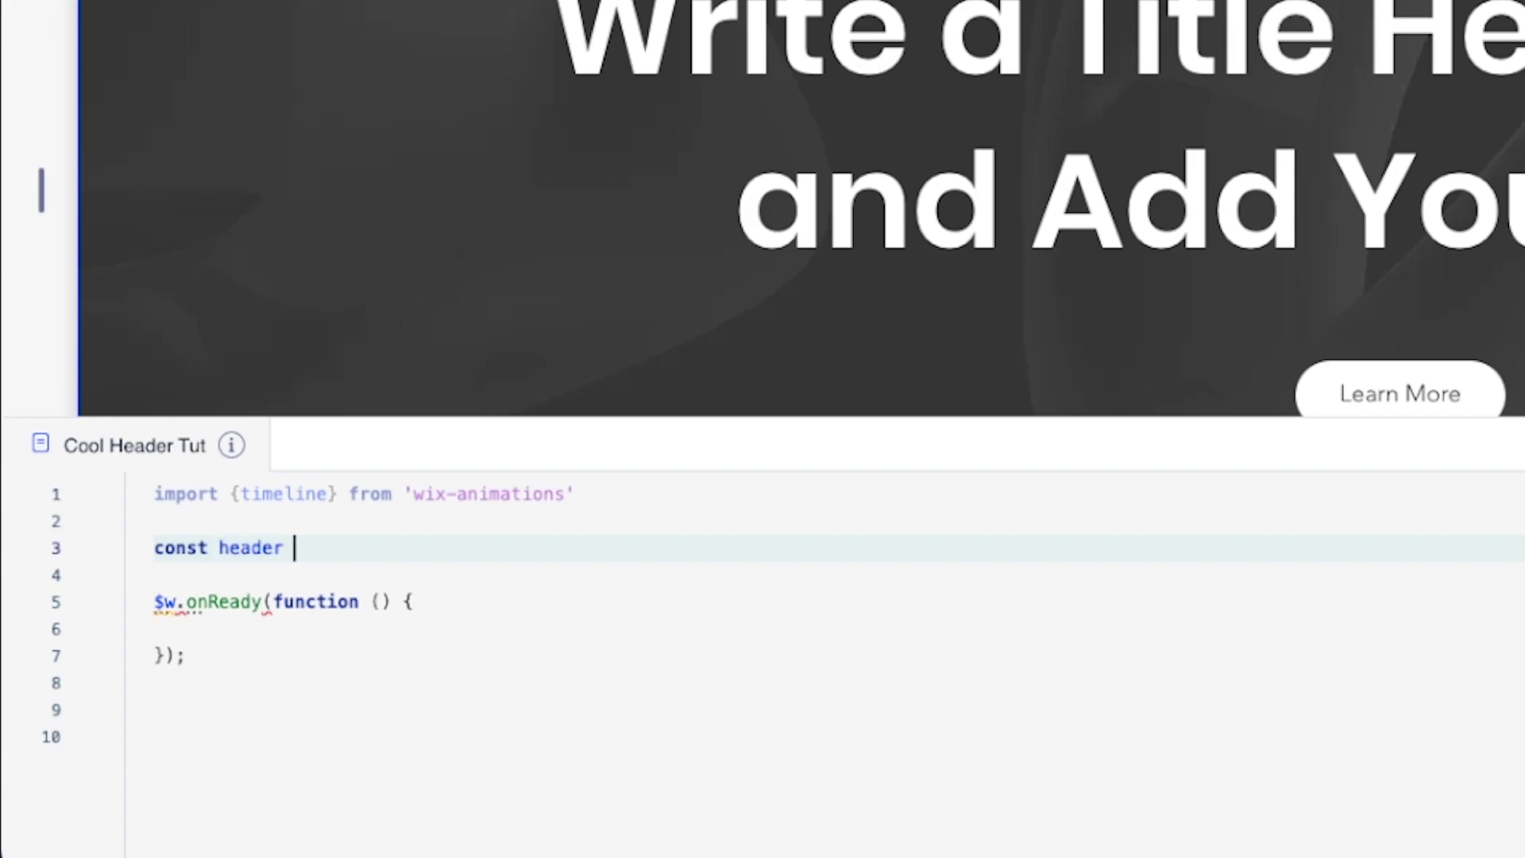
pyautogui.write('=')
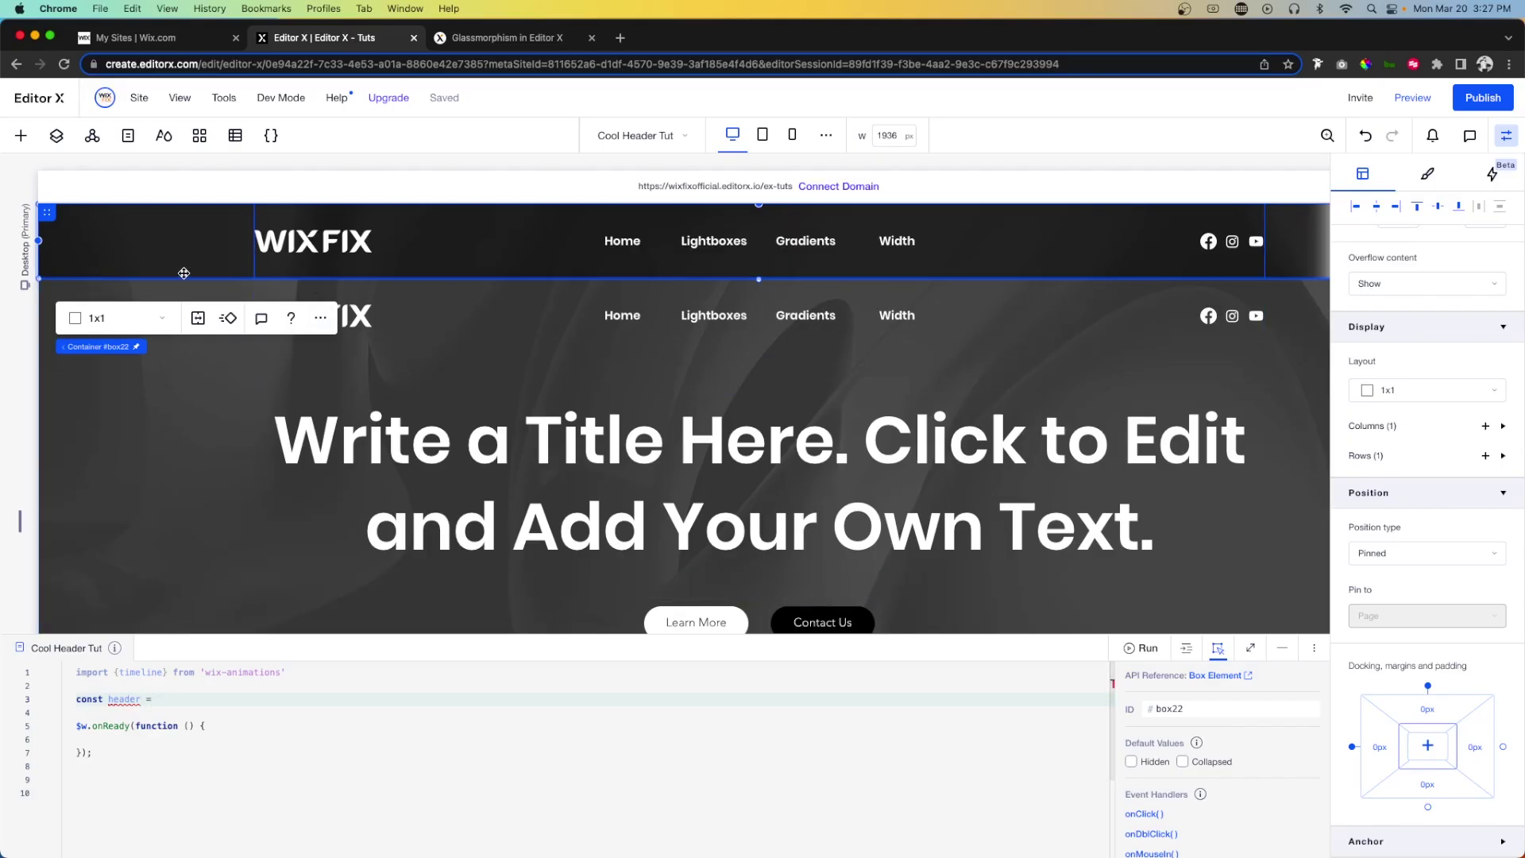
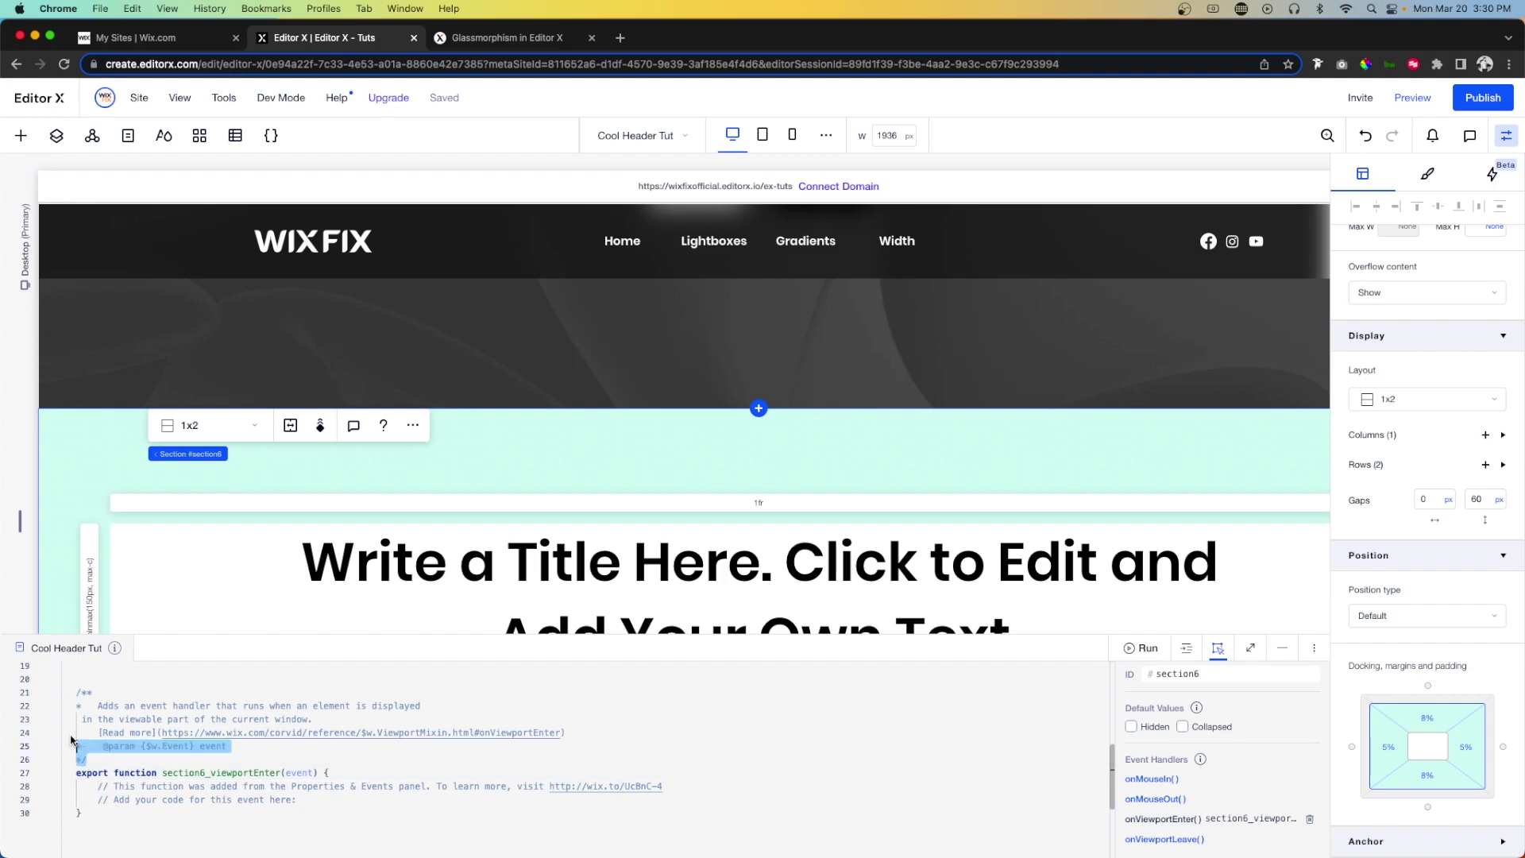
# - Delete the automatically added comments above and inside the section6_viewportEnter function, leaving its body empty
pyautogui.press('BackSpace')
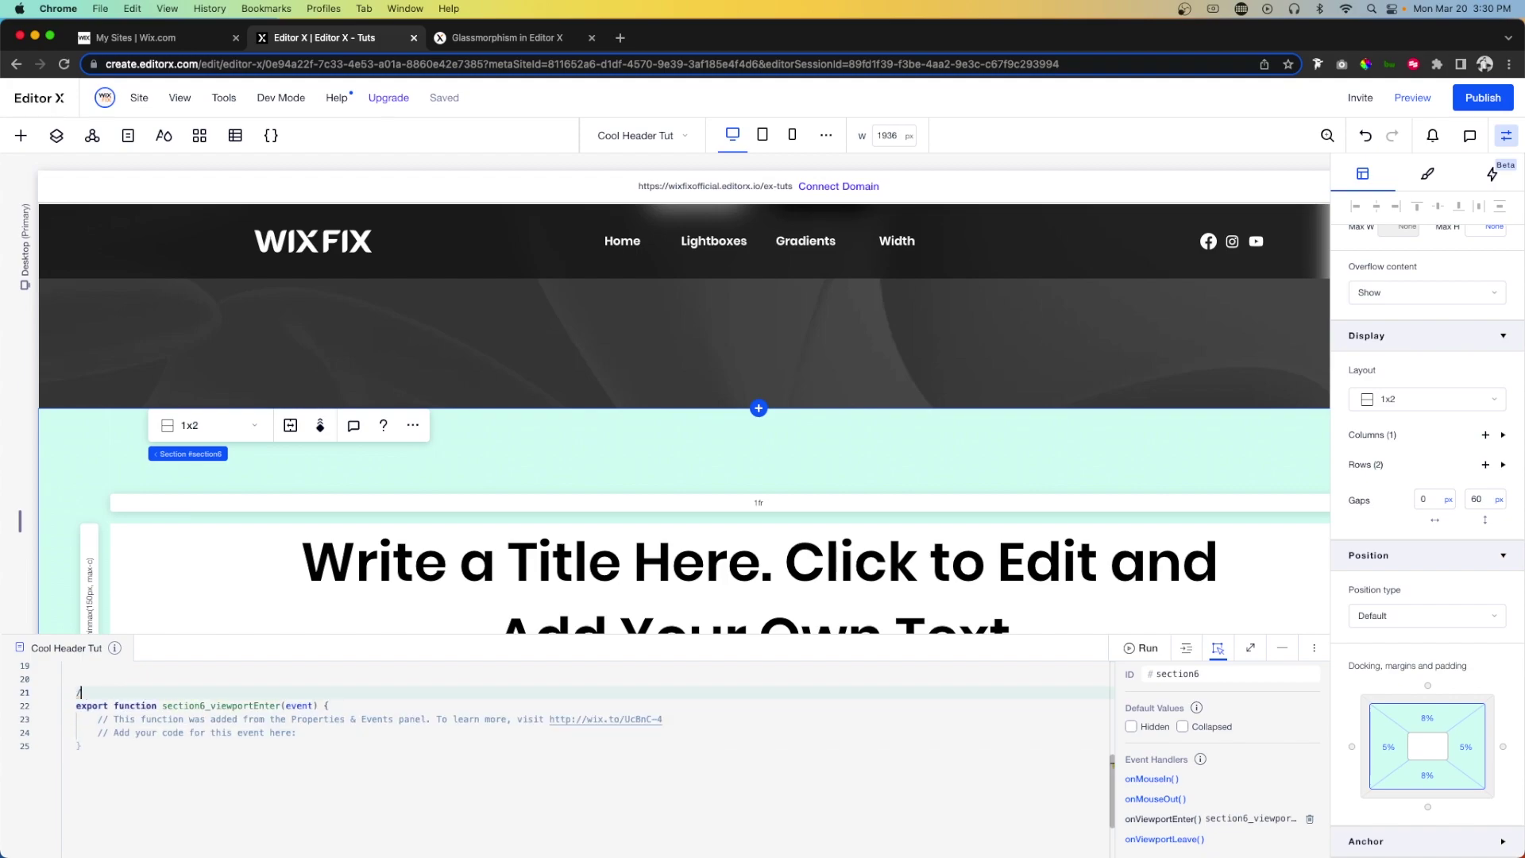
pyautogui.moveTo(309, 733); pyautogui.dragTo(106, 721)
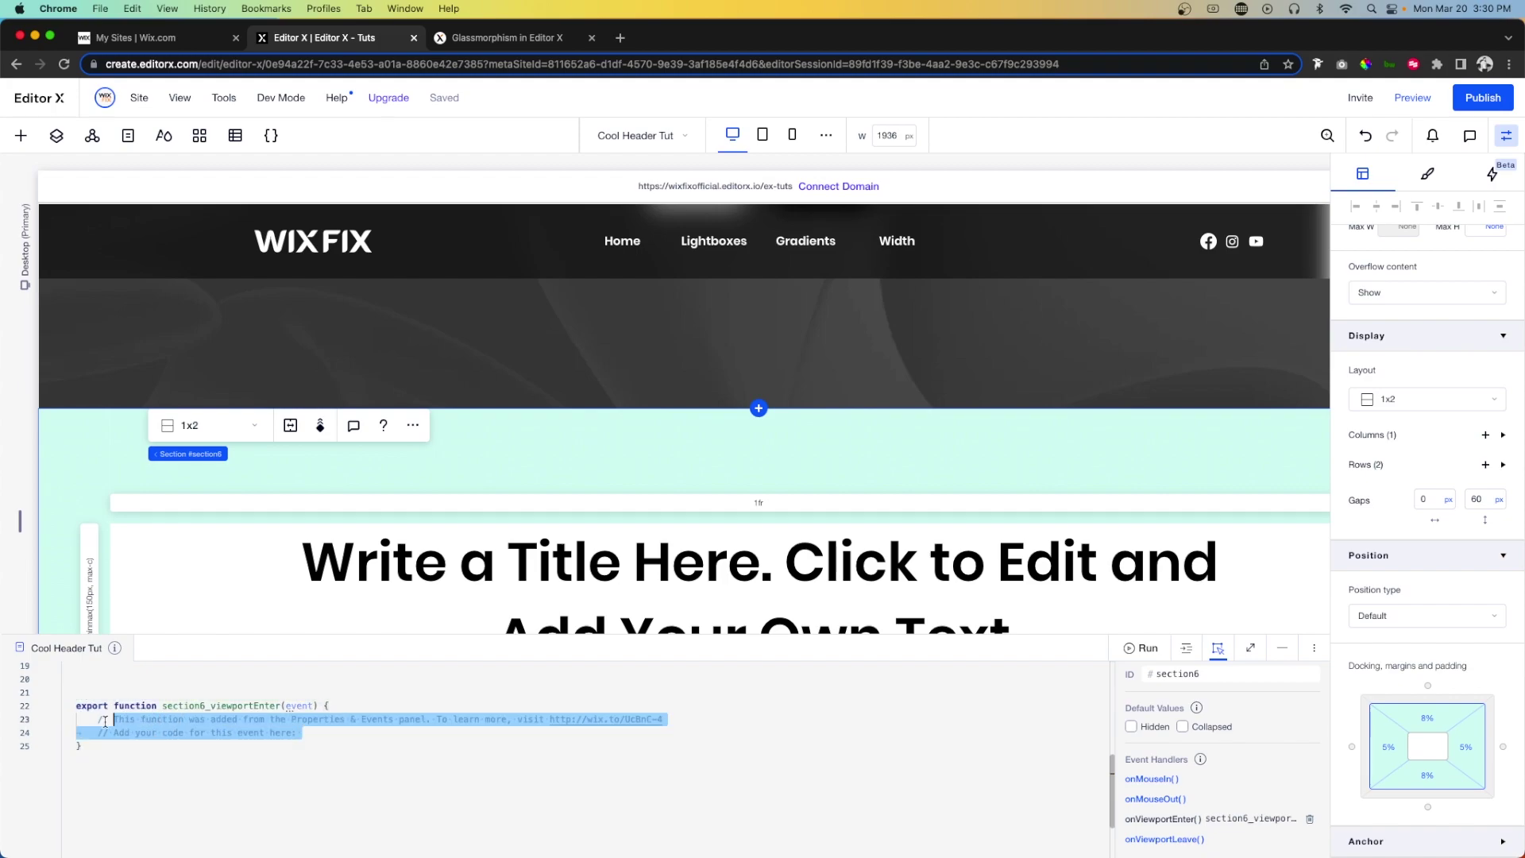
pyautogui.press('BackSpace')
pyautogui.scroll(3, 199, 727)
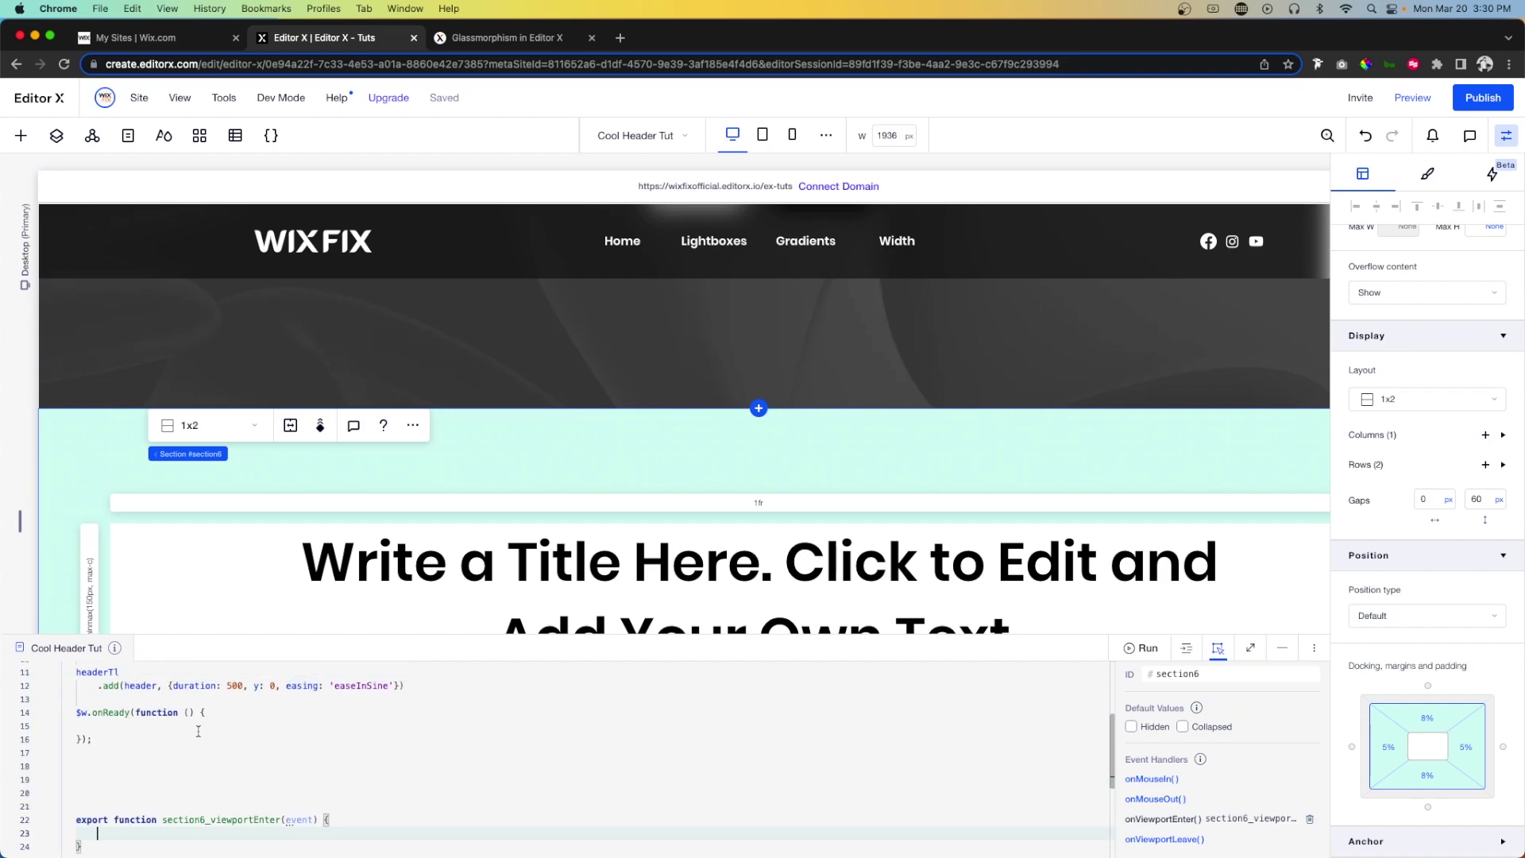
# - Remove the extra blank lines between the onReady block and the section6_viewportEnter function
pyautogui.scroll(-1, 199, 730)
pyautogui.click(99, 767)
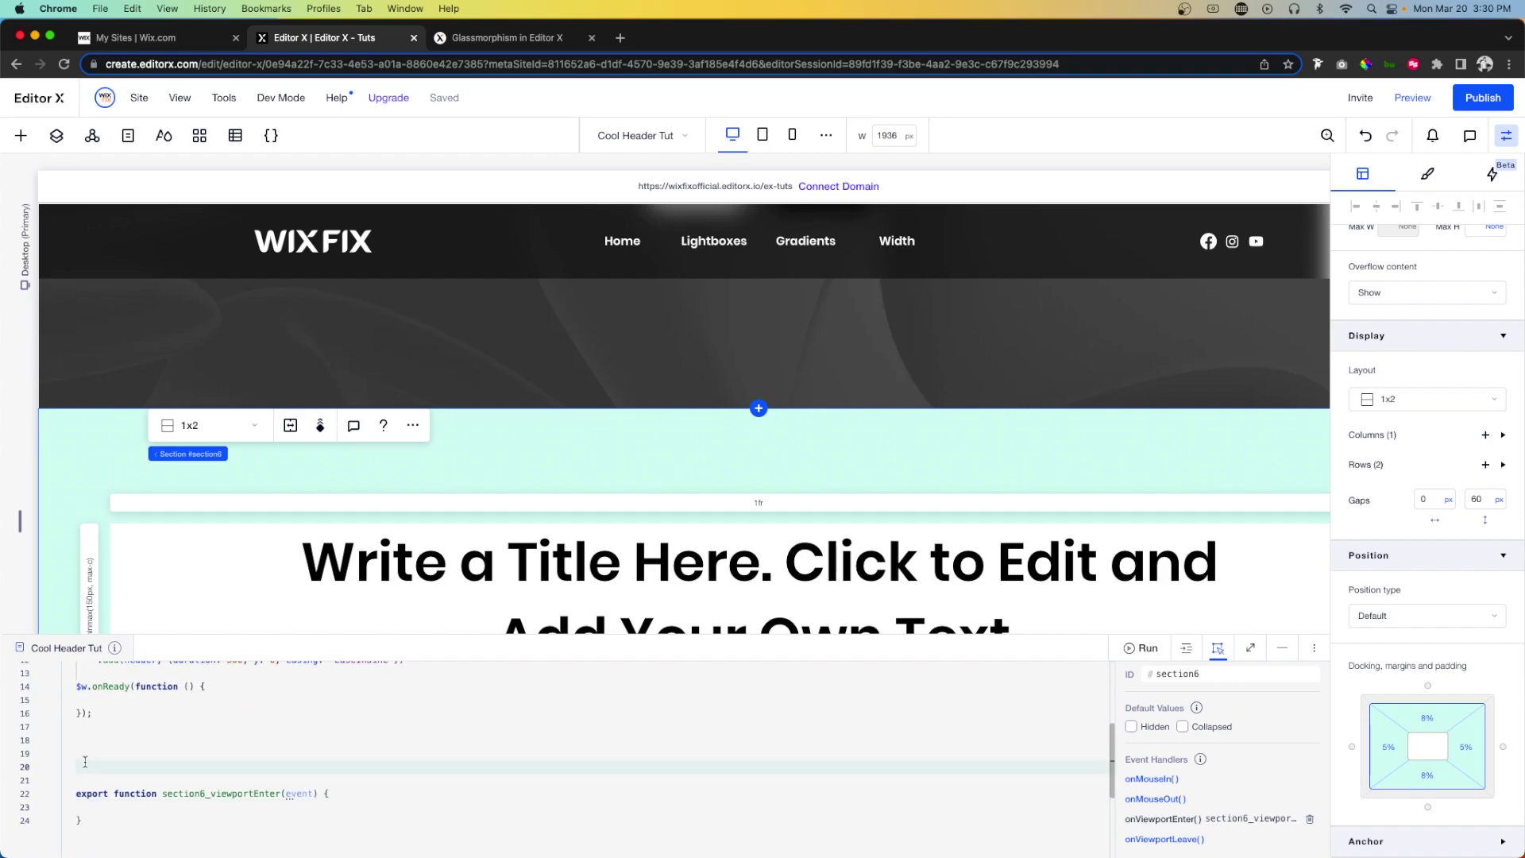
pyautogui.press('BackSpace')
pyautogui.press('BackSpace')
pyautogui.press('BackSpace')
pyautogui.press('BackSpace')
pyautogui.scroll(2, 197, 785)
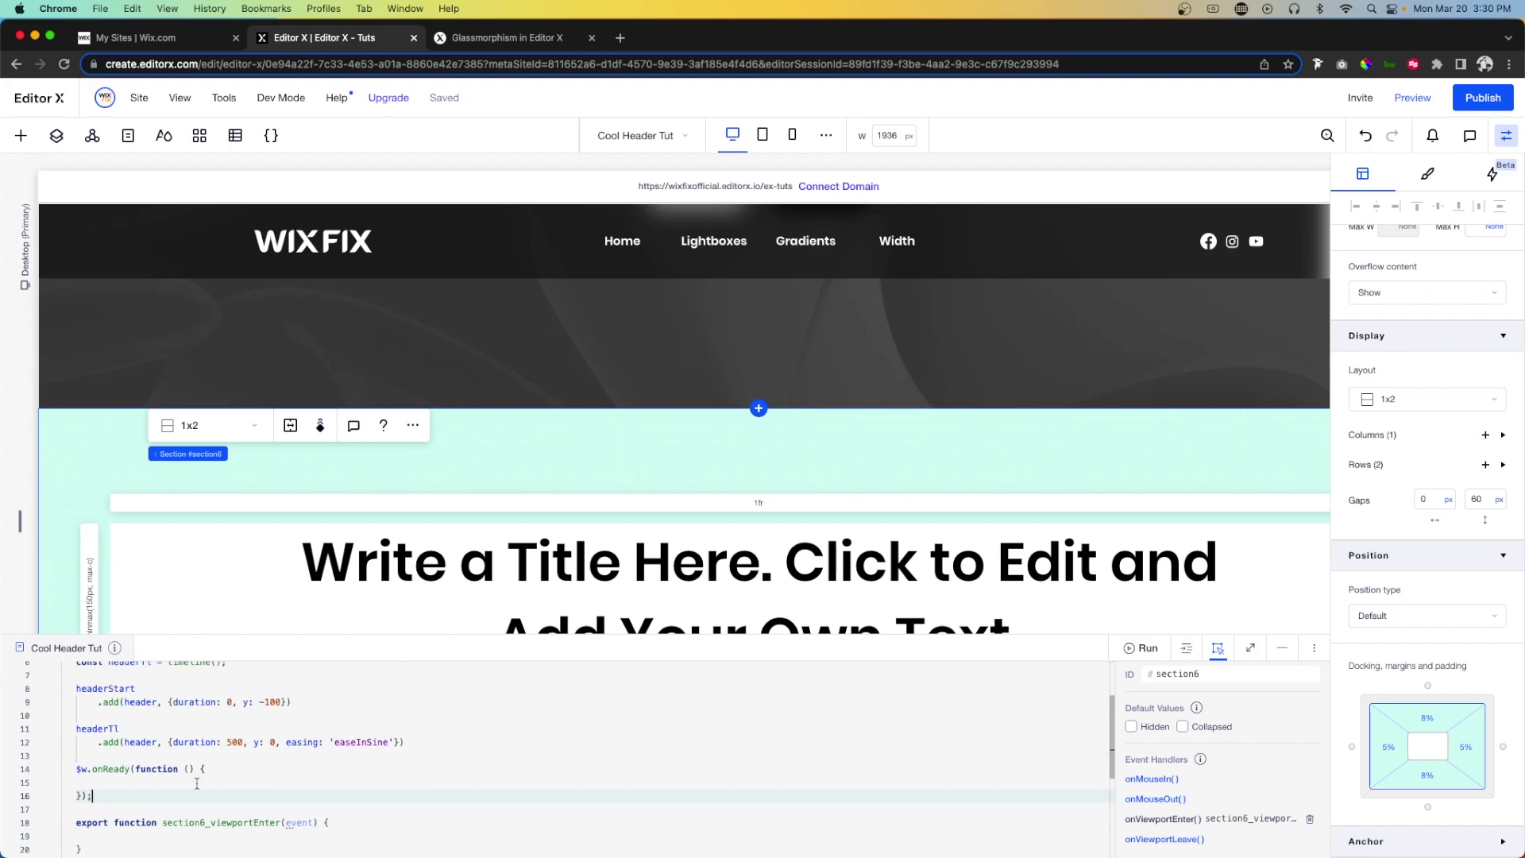
# - Write headerTl.play(); inside the section6_viewportEnter function
pyautogui.scroll(-2, 151, 724)
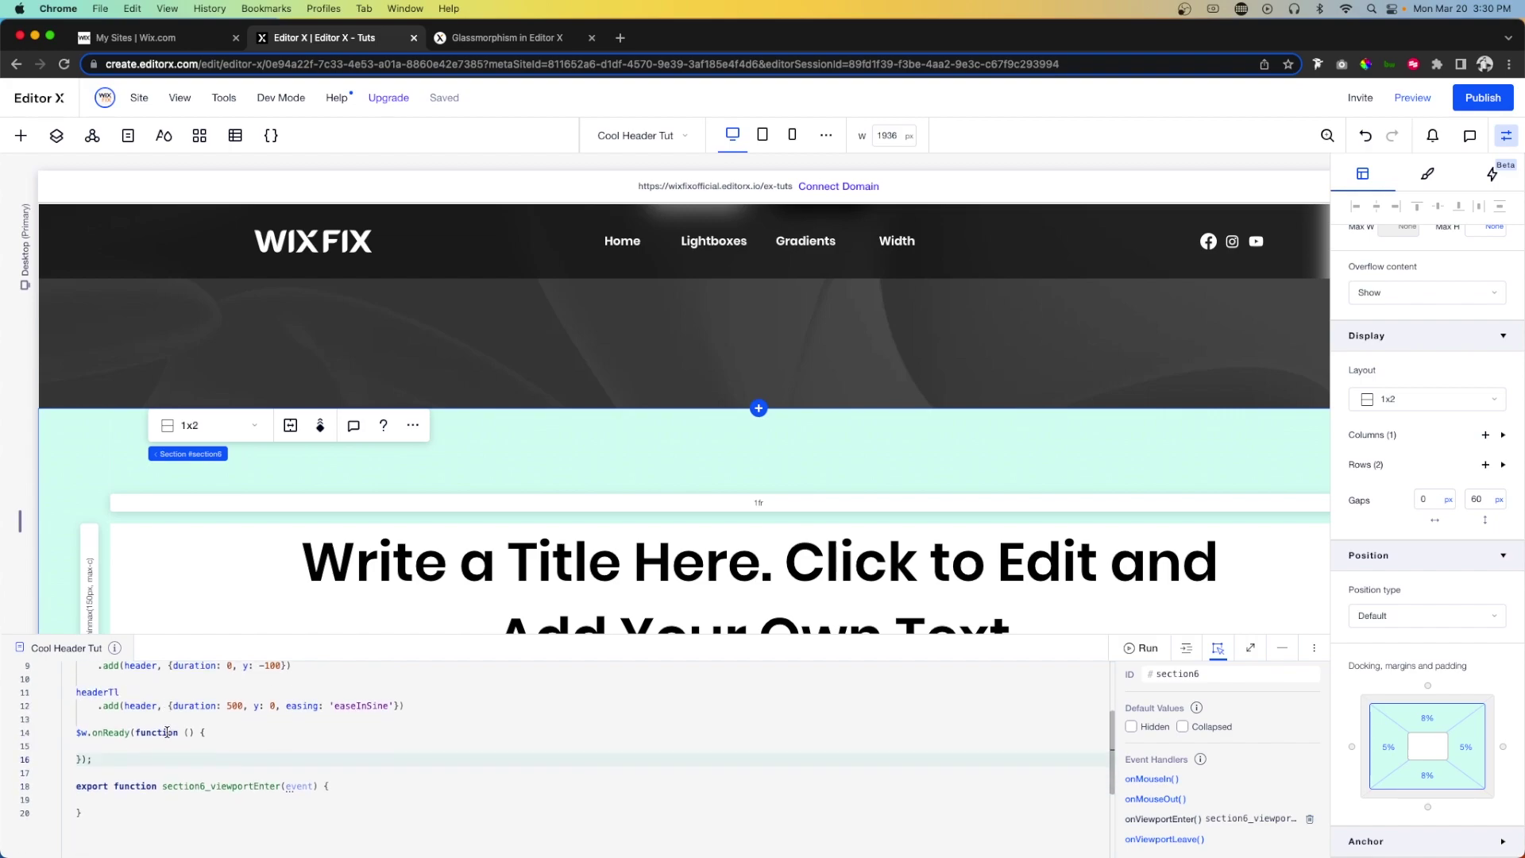
pyautogui.click(110, 798)
pyautogui.write('header')
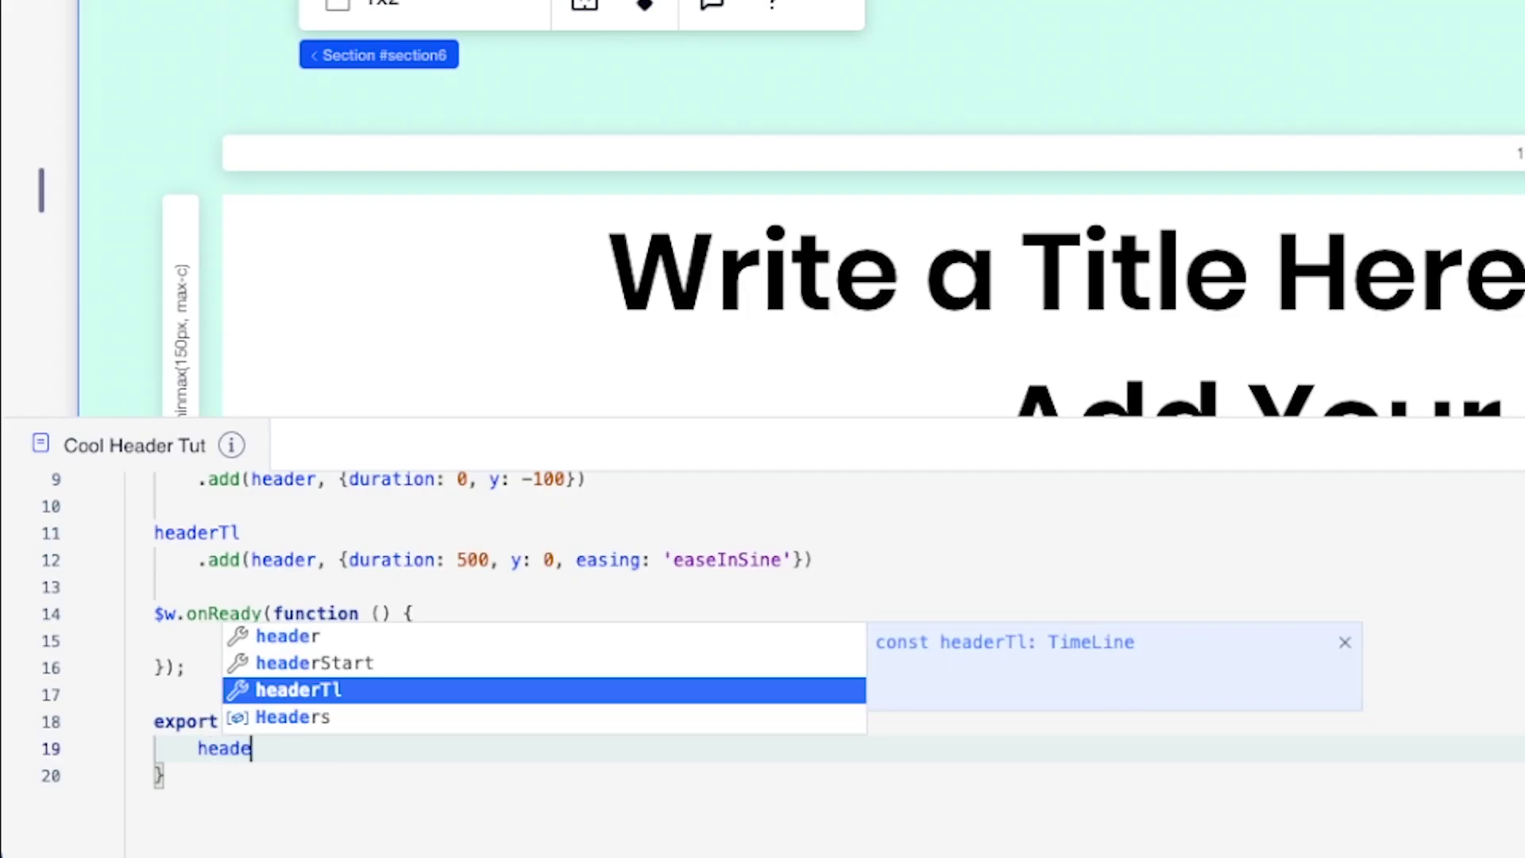
pyautogui.press('Down')
pyautogui.press('Down')
pyautogui.press('Return')
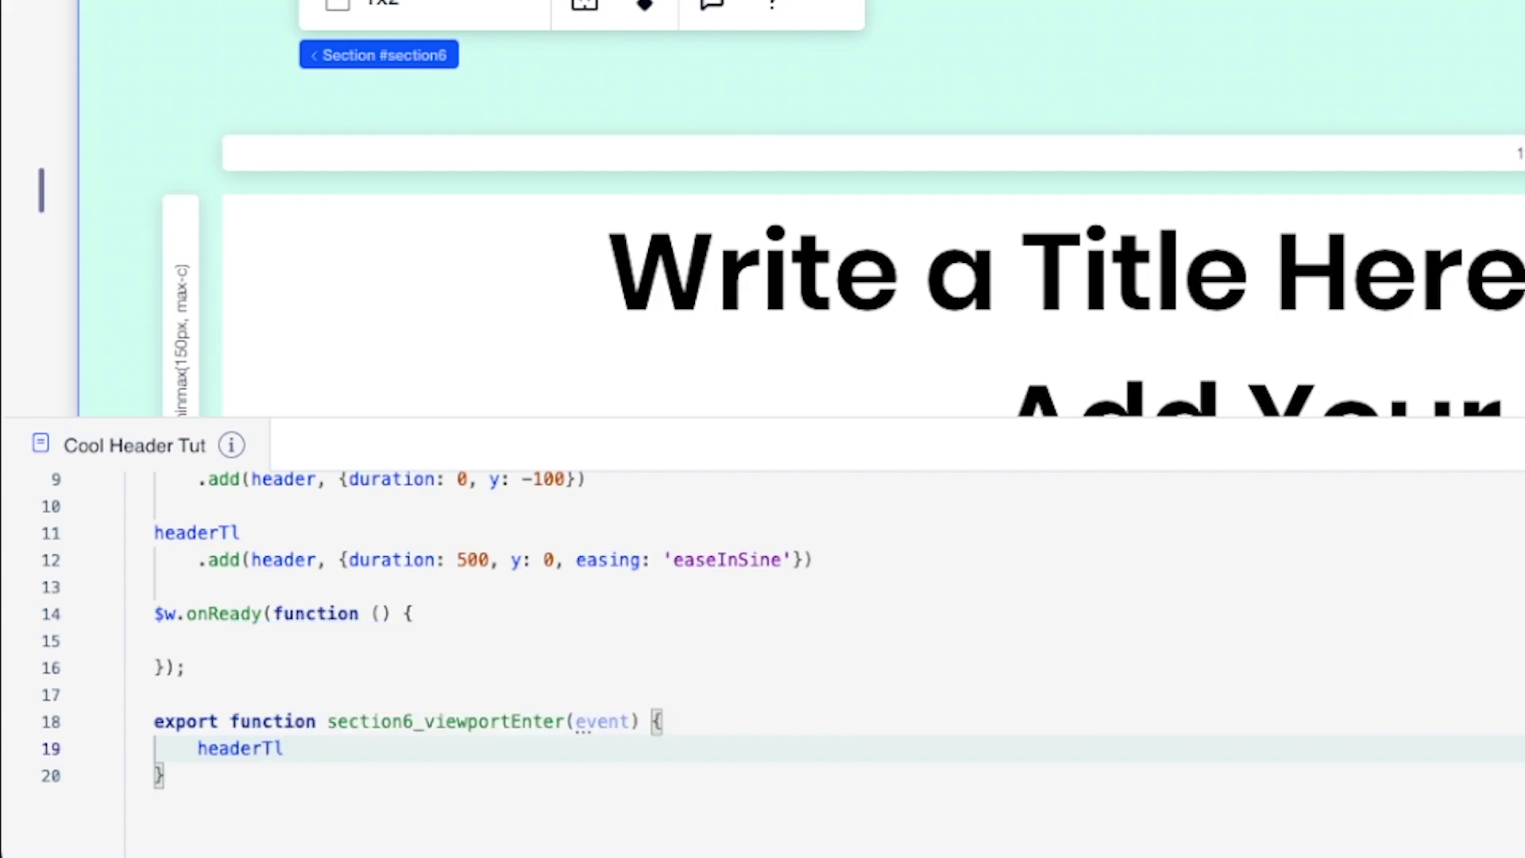
pyautogui.write('.play()')
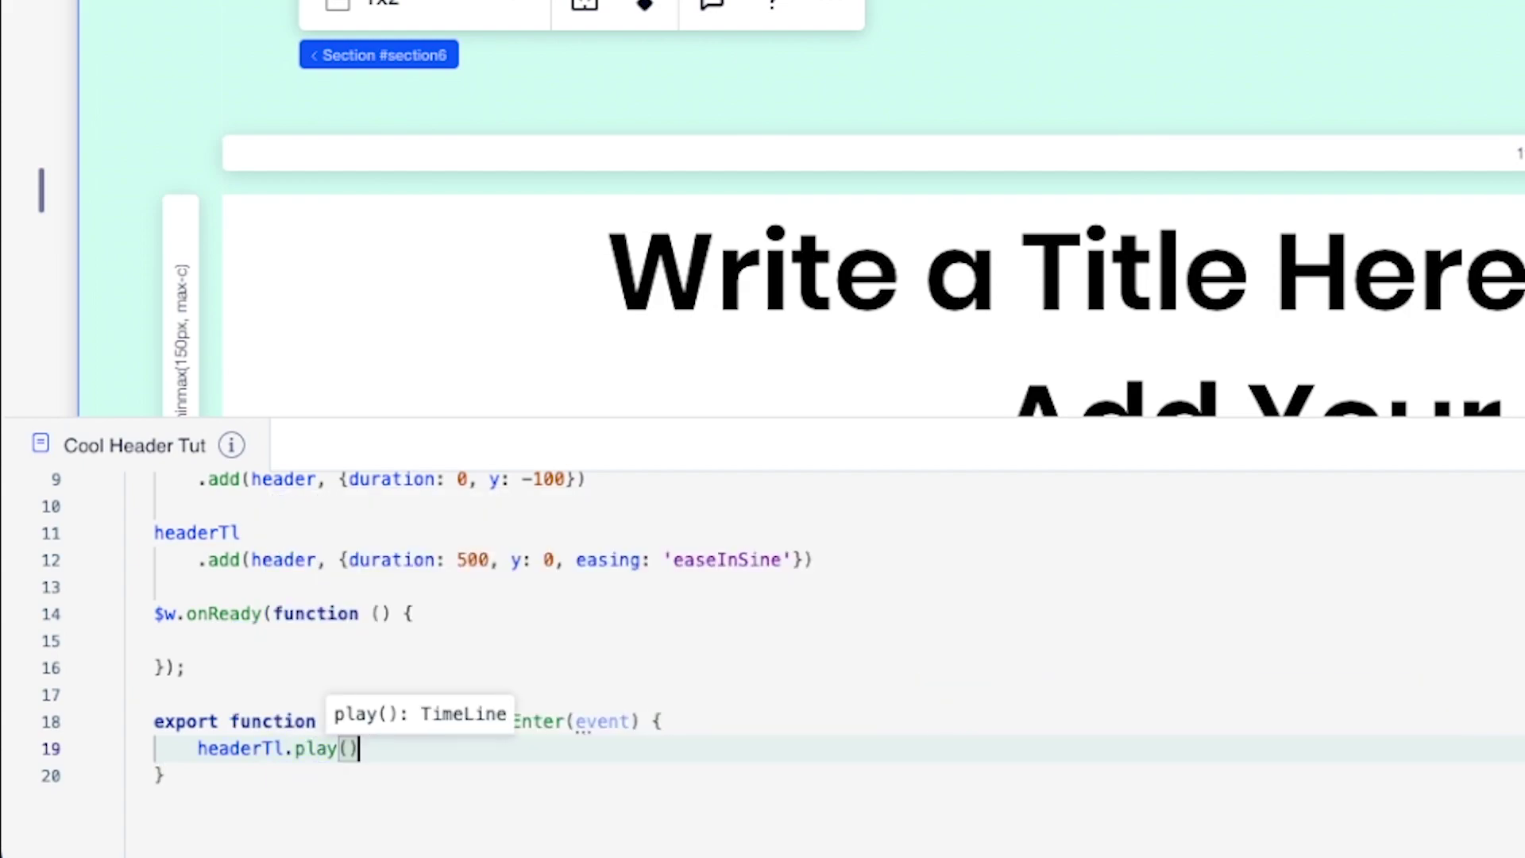
pyautogui.write(';')
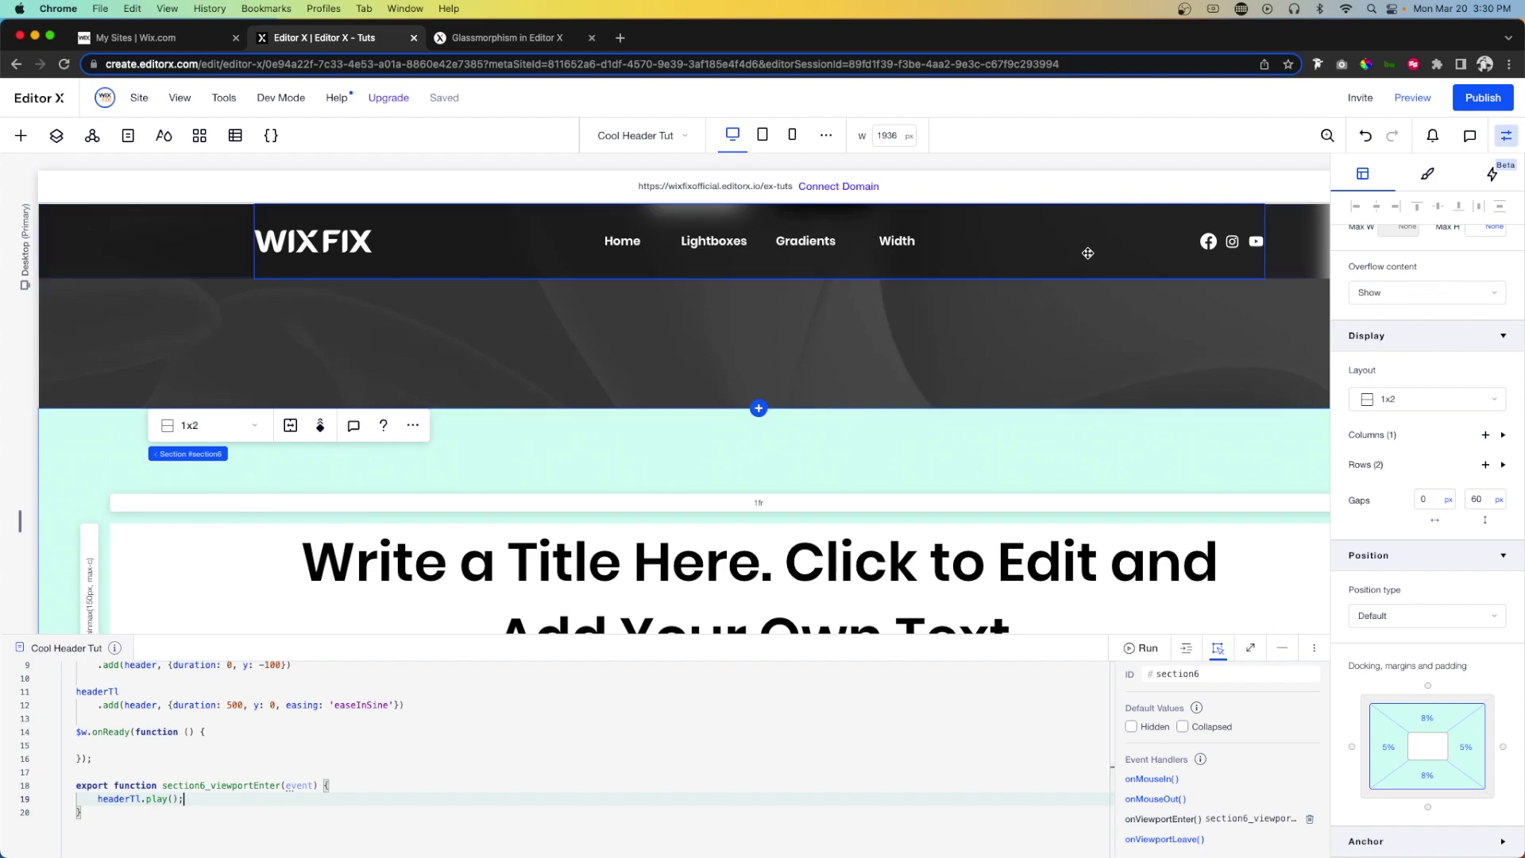
# - Preview the page, check the pinned header while moving between the hero and the lower section several times, and return to editing
pyautogui.scroll(5, 1088, 252)
pyautogui.click(1411, 98)
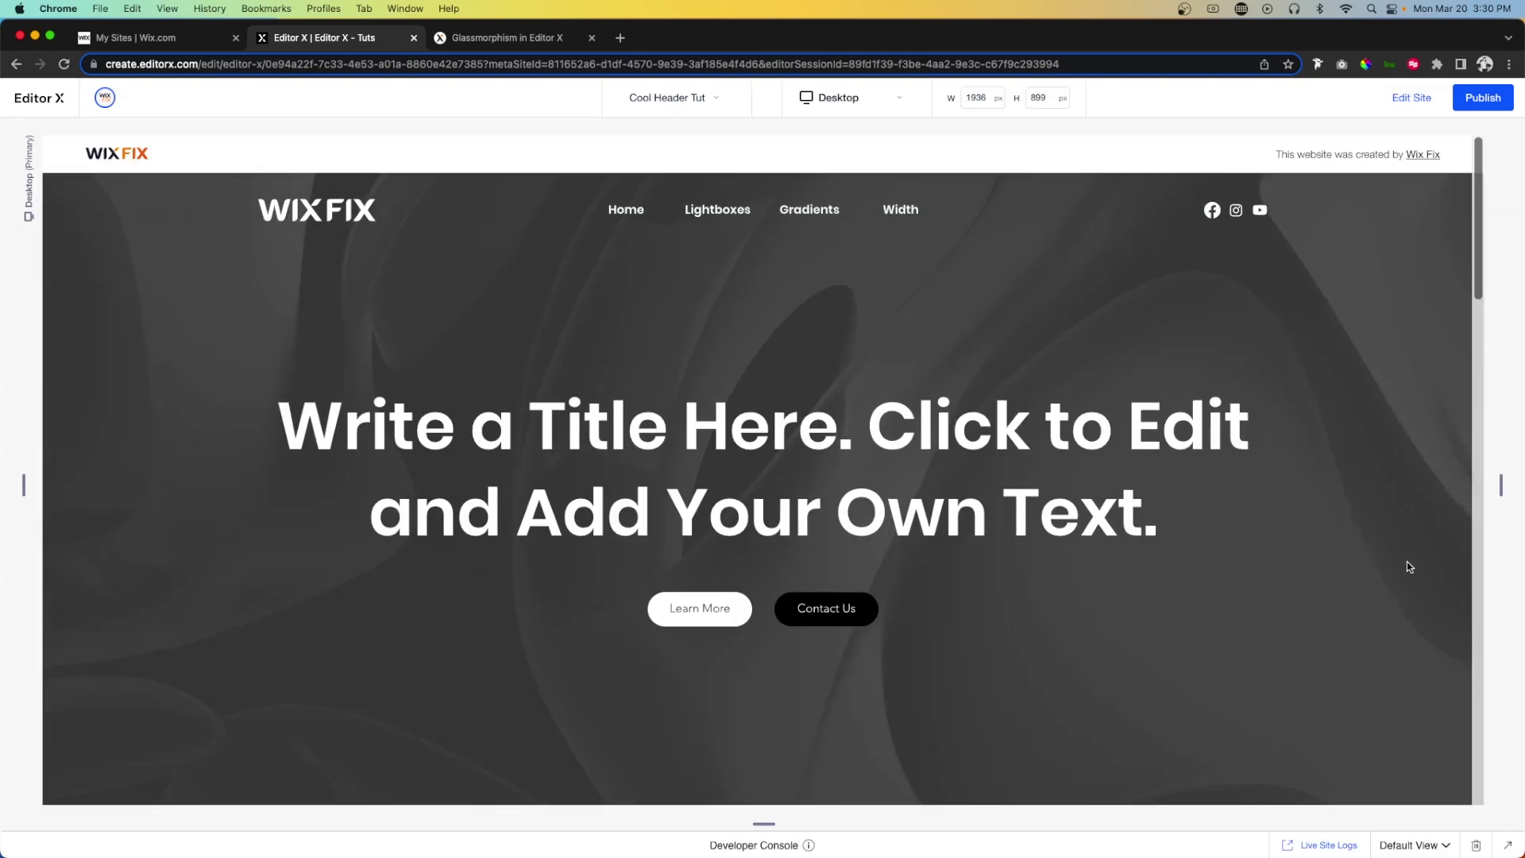
pyautogui.scroll(-10, 1272, 432)
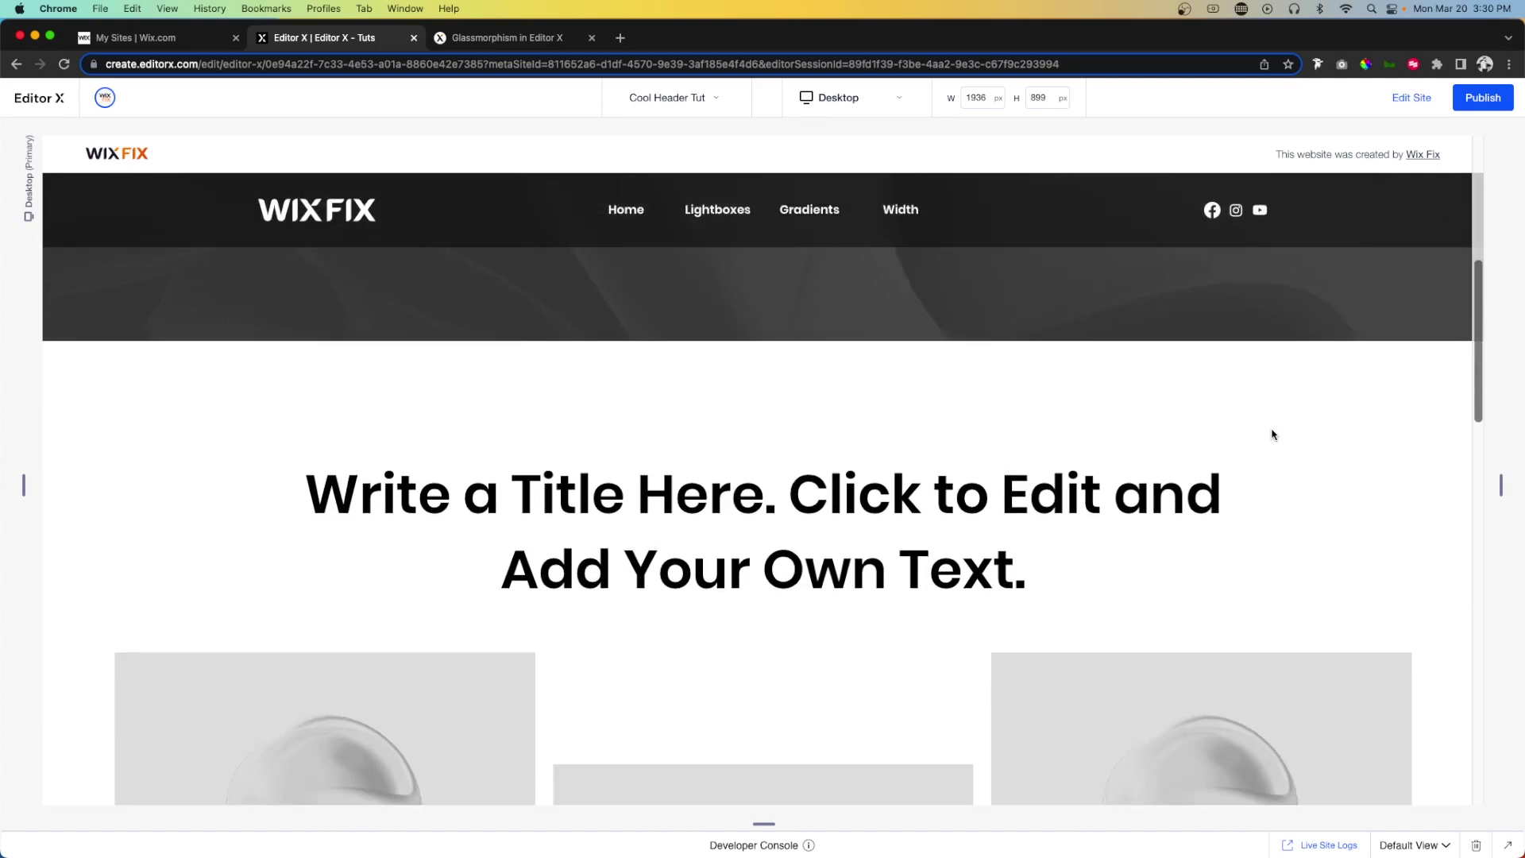
pyautogui.scroll(10, 1272, 433)
pyautogui.scroll(-8, 1273, 432)
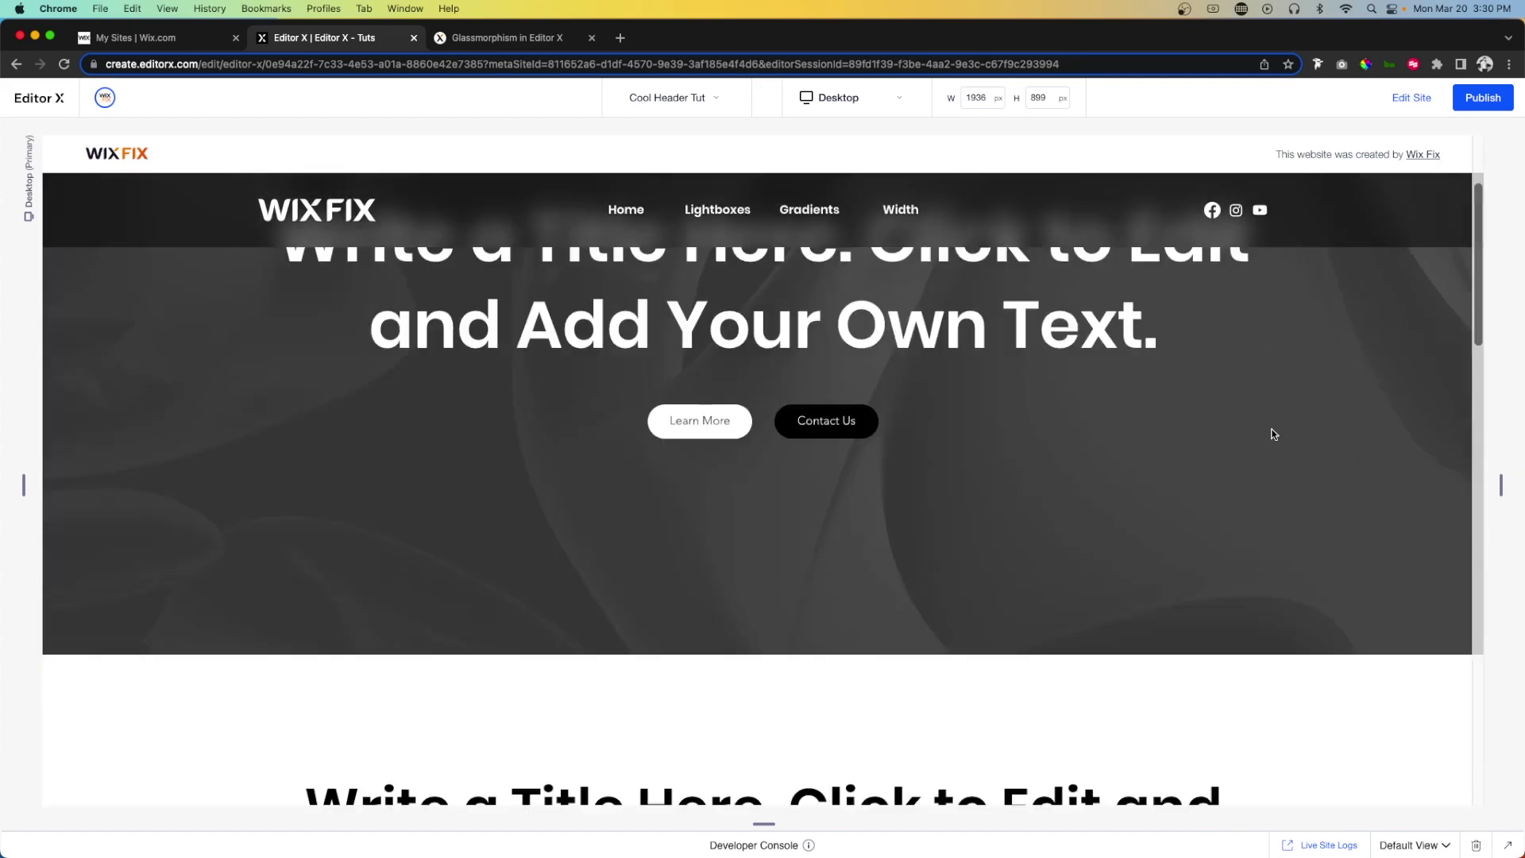
pyautogui.scroll(10, 1272, 433)
pyautogui.scroll(-6, 1273, 432)
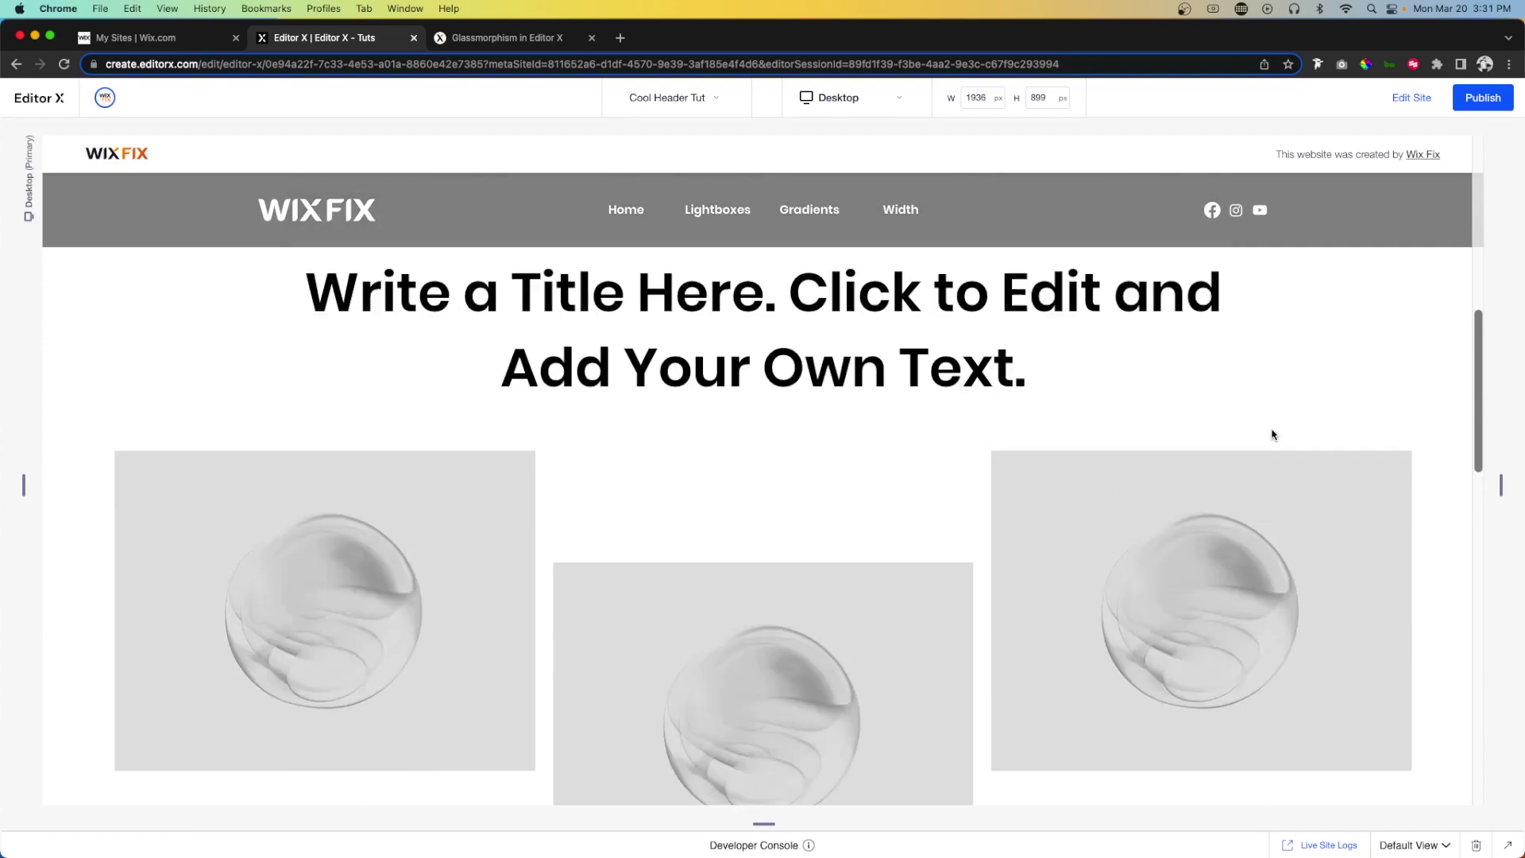
pyautogui.scroll(8, 1272, 432)
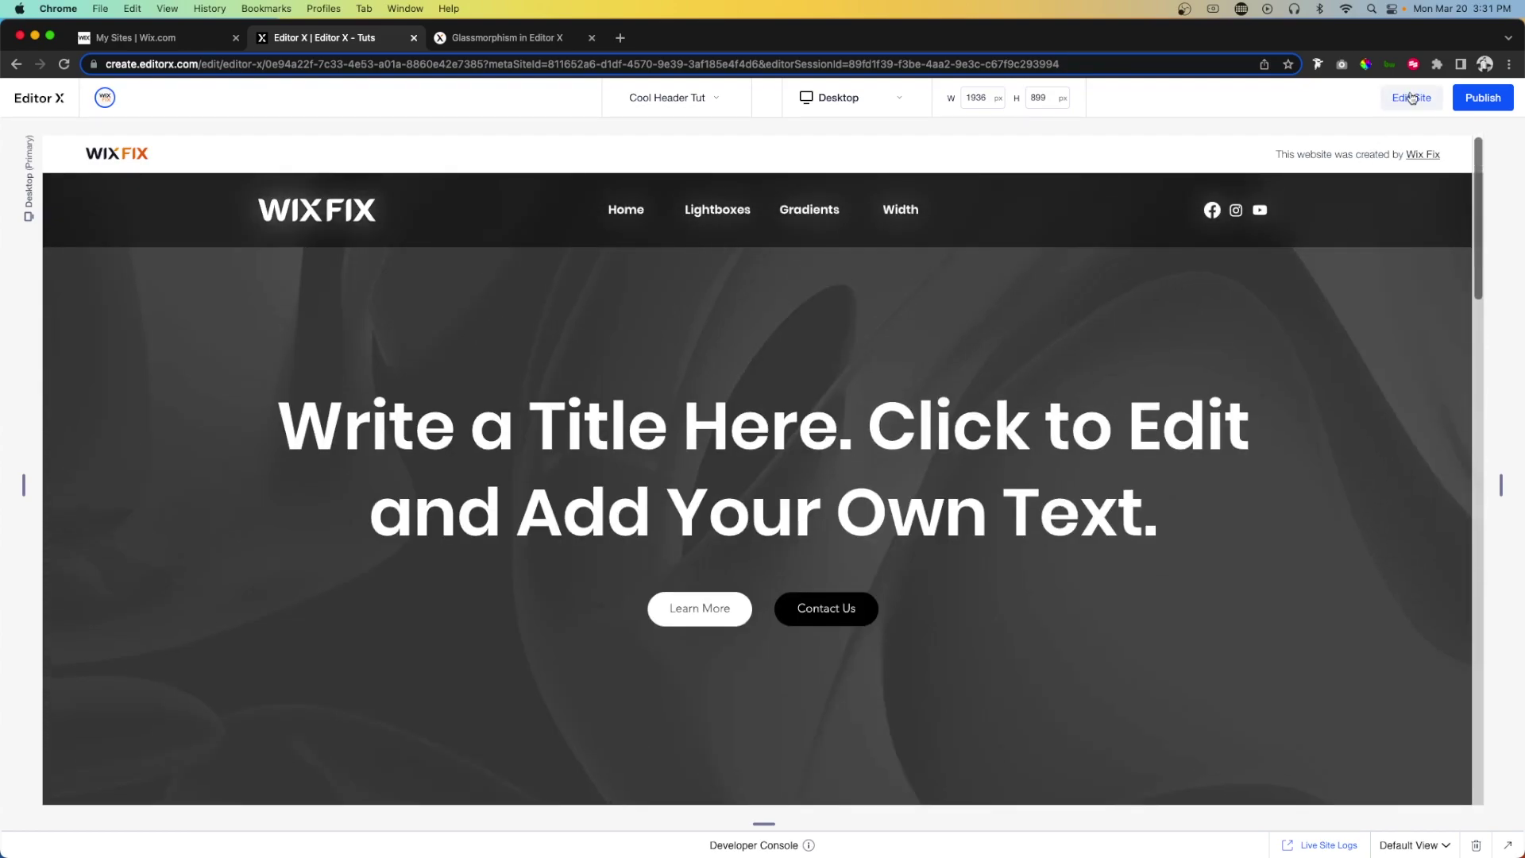
pyautogui.click(1411, 97)
# - Add an onViewportEnter event handler named section5_viewportEnter to the dark hero section #section5
pyautogui.scroll(-3, 531, 469)
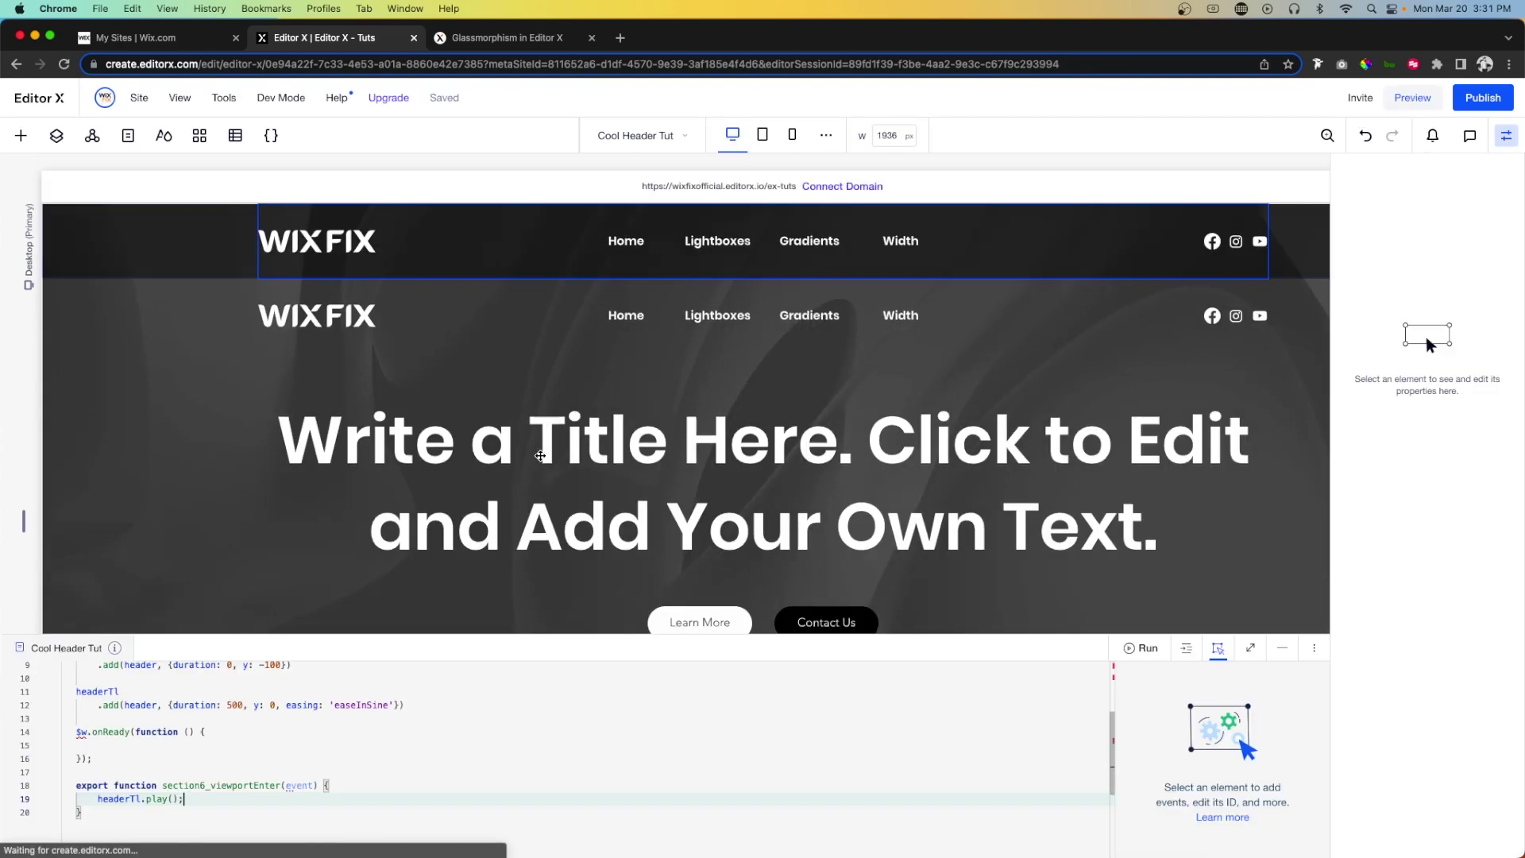
pyautogui.scroll(-4, 425, 527)
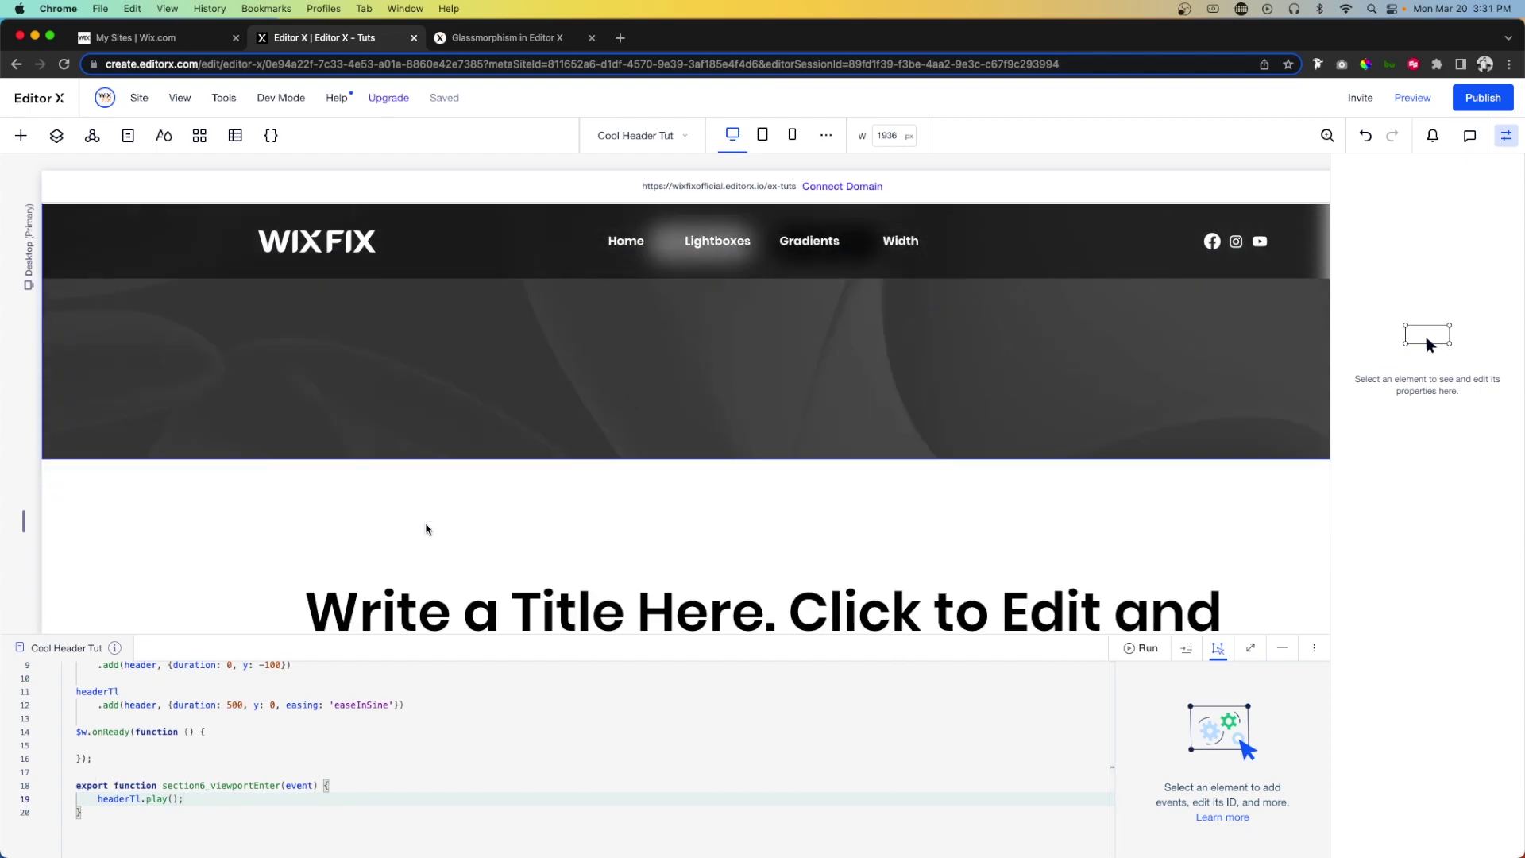
pyautogui.click(220, 375)
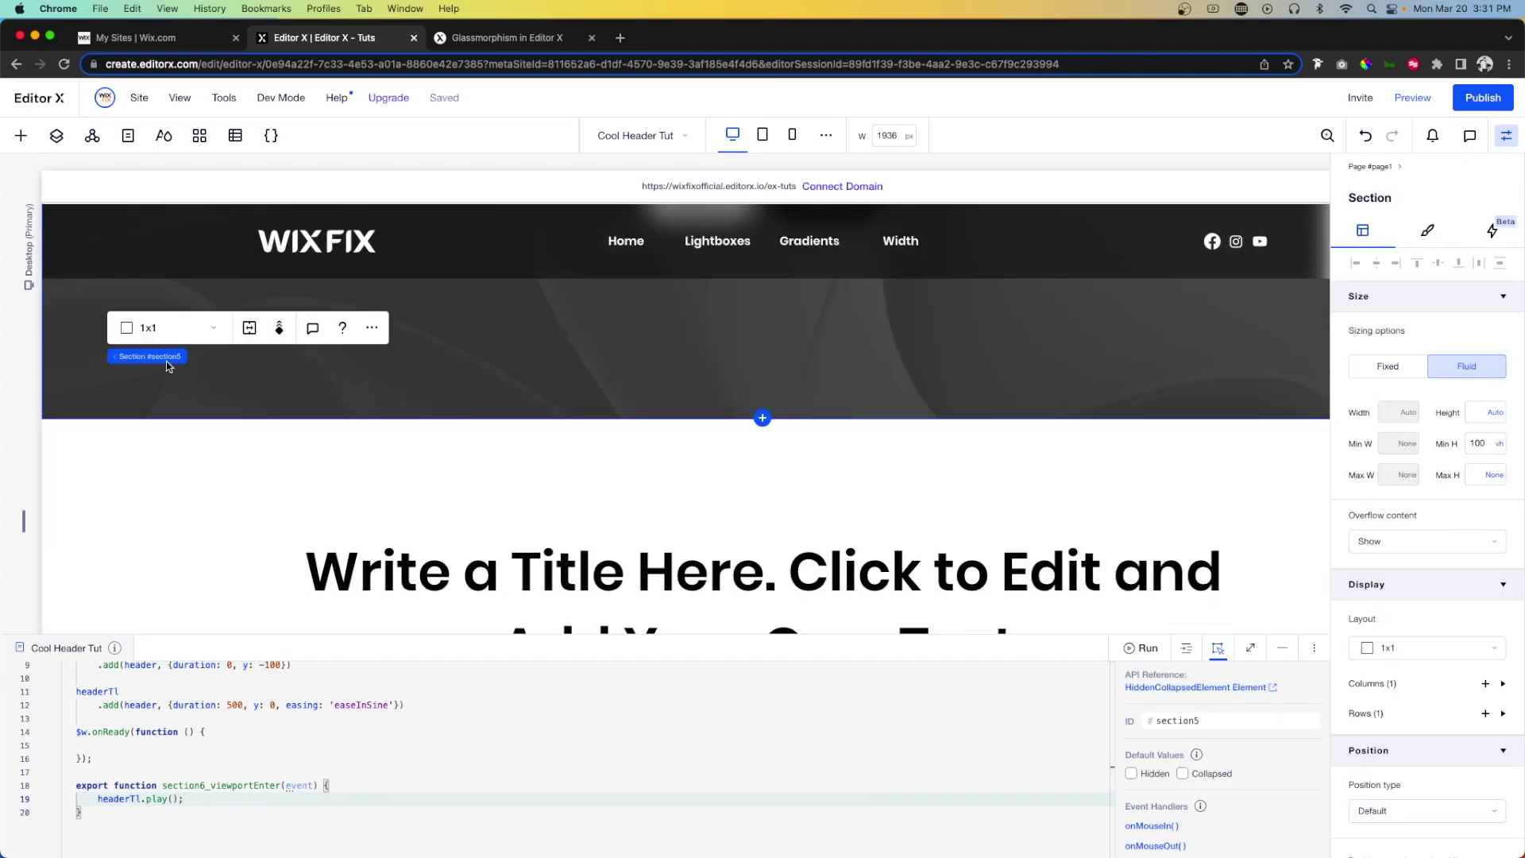
pyautogui.scroll(-2, 239, 596)
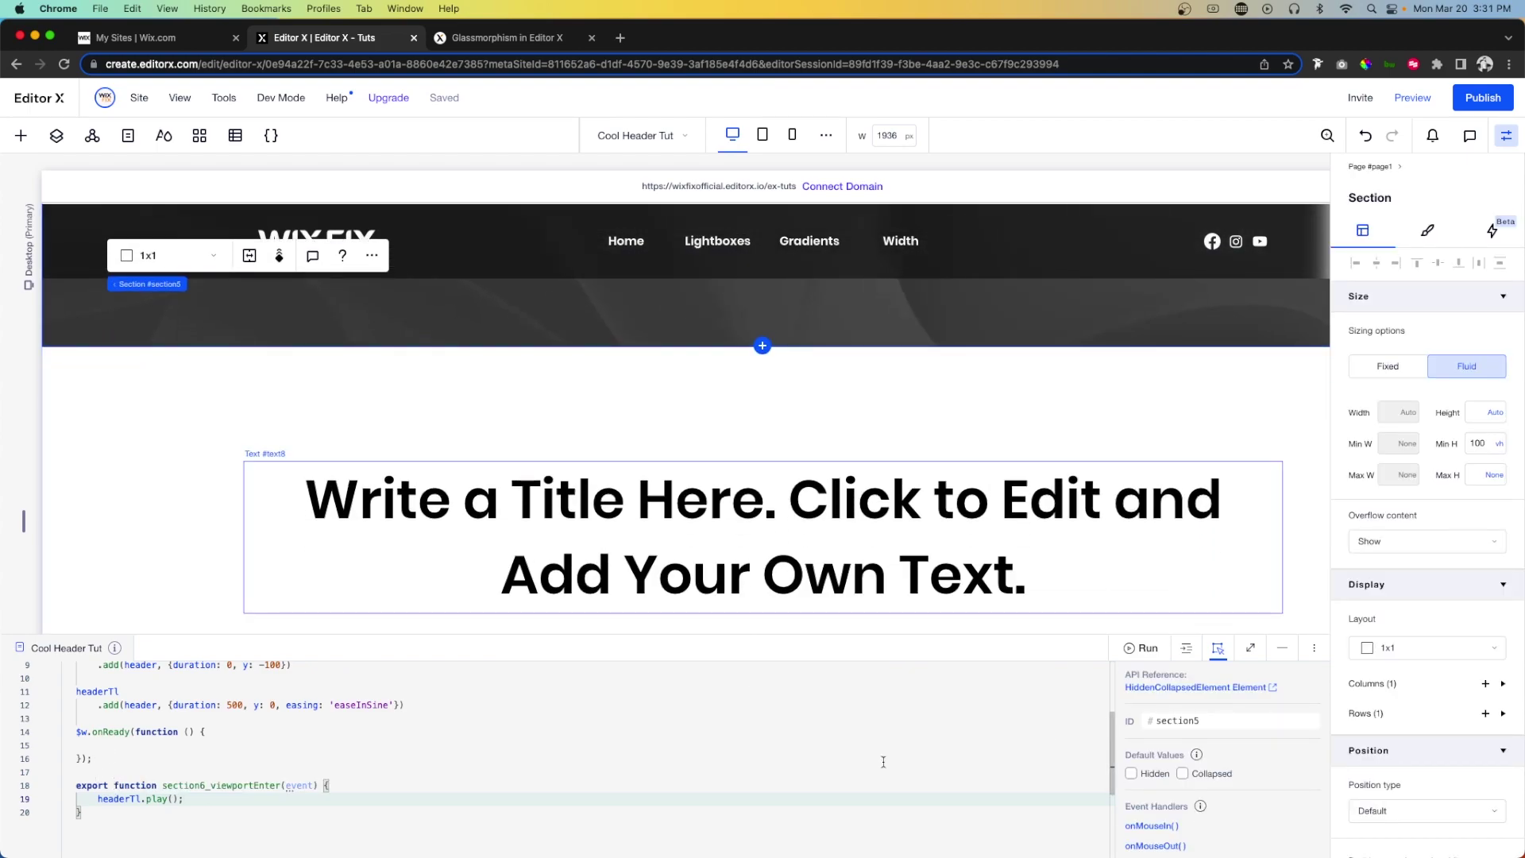
pyautogui.scroll(-2, 750, 781)
pyautogui.scroll(-2, 1247, 801)
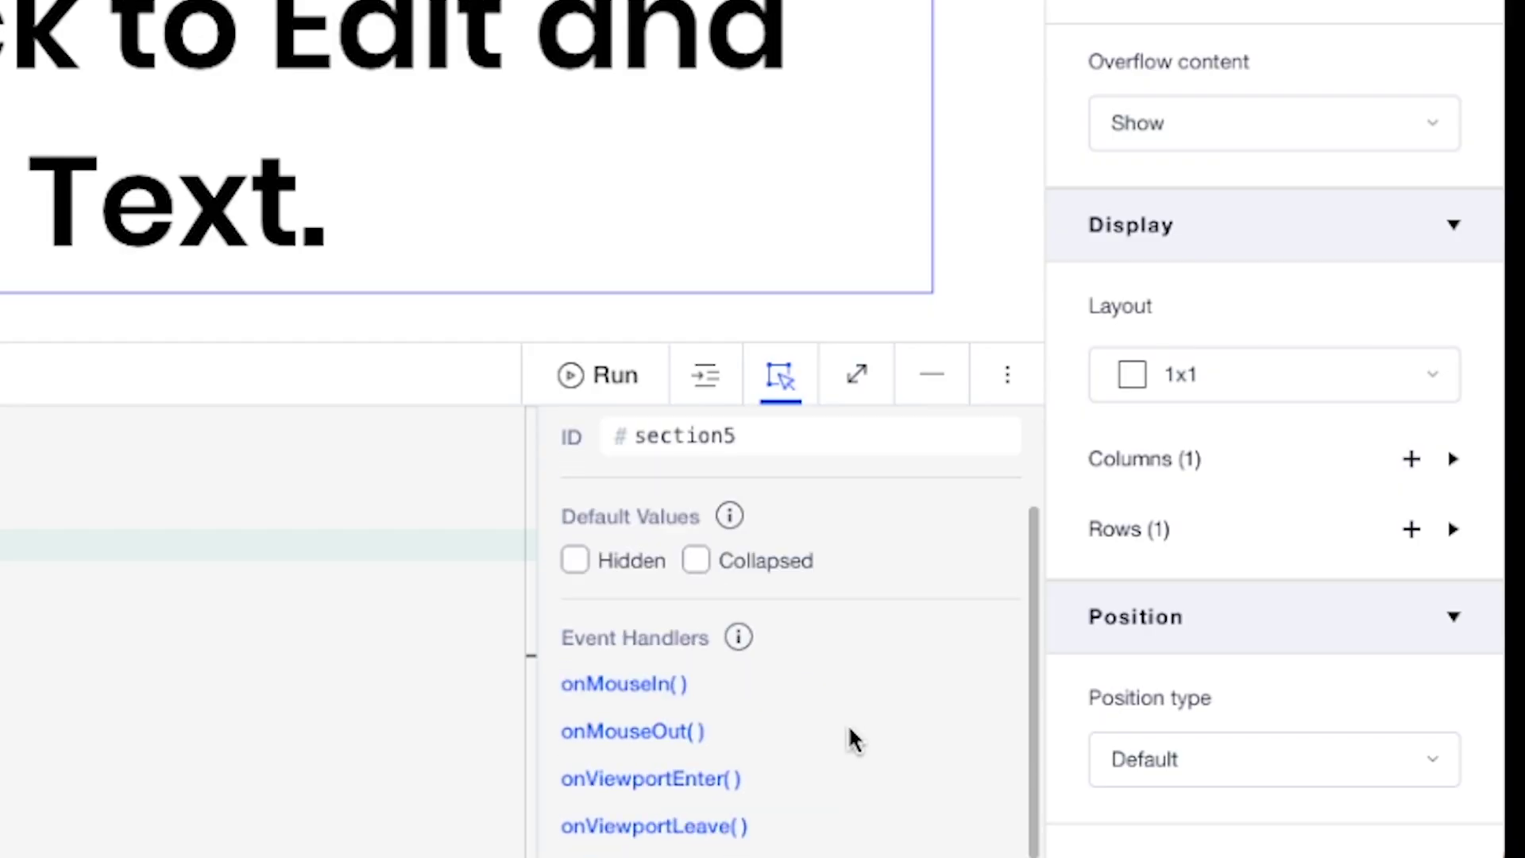
pyautogui.click(623, 782)
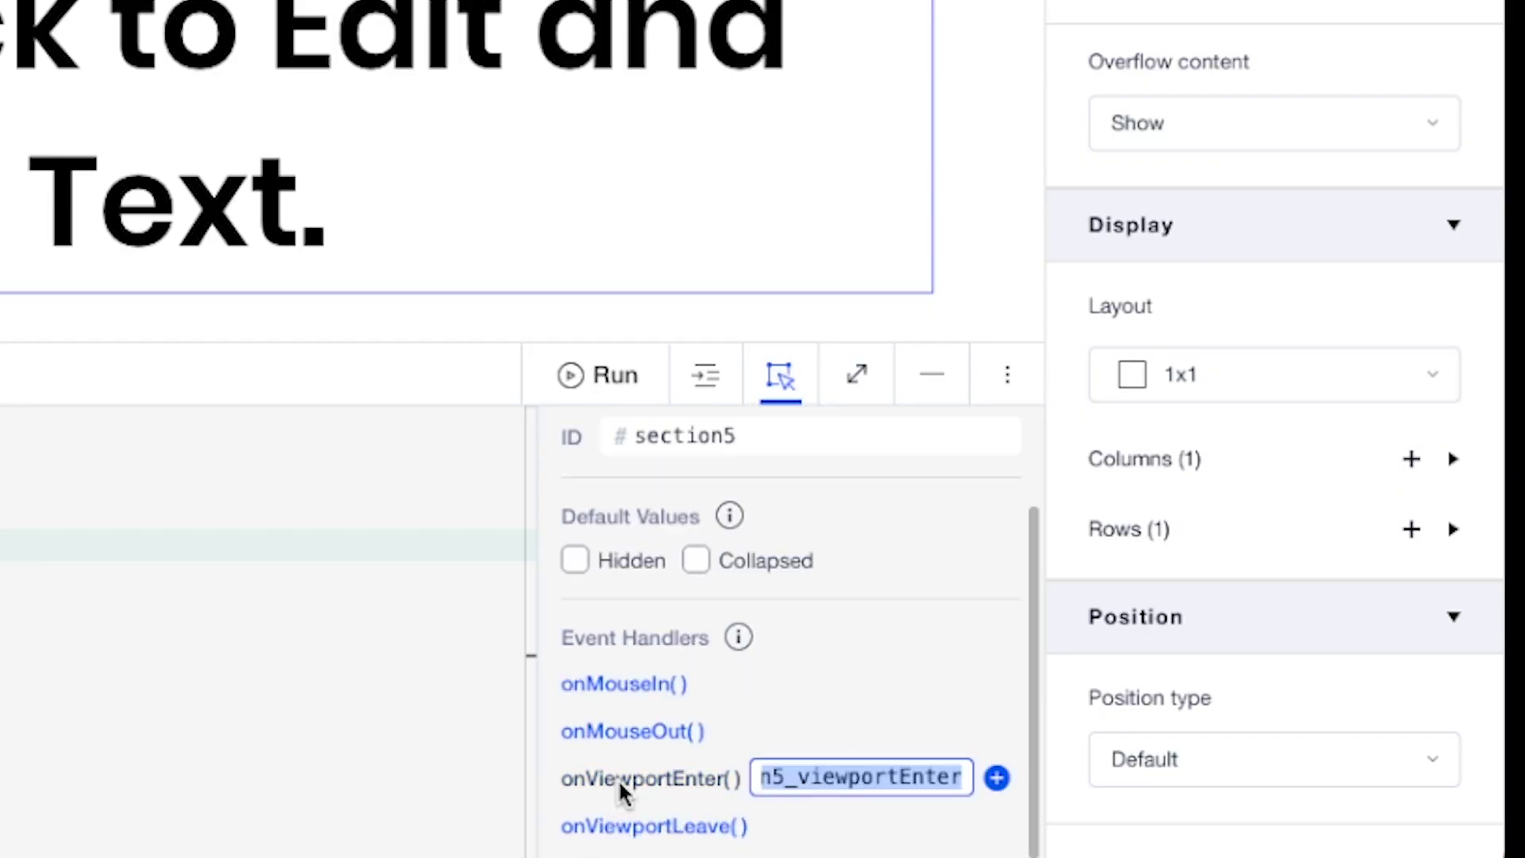
pyautogui.click(994, 781)
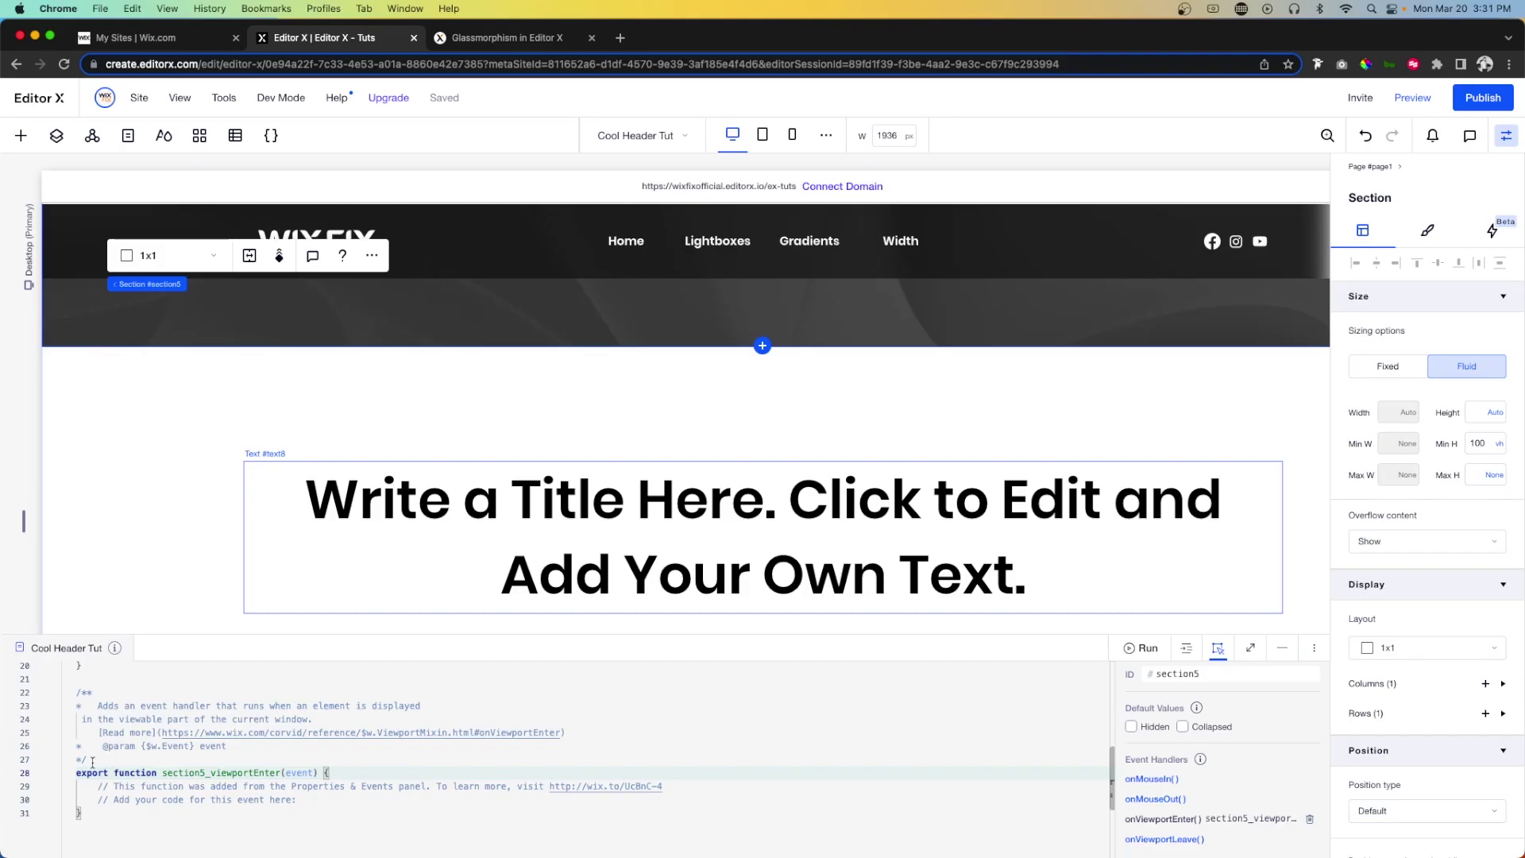
# - Delete the automatically added comments above and inside the section5_viewportEnter function, leaving its body empty
pyautogui.moveTo(92, 762); pyautogui.dragTo(56, 685)
pyautogui.press('BackSpace')
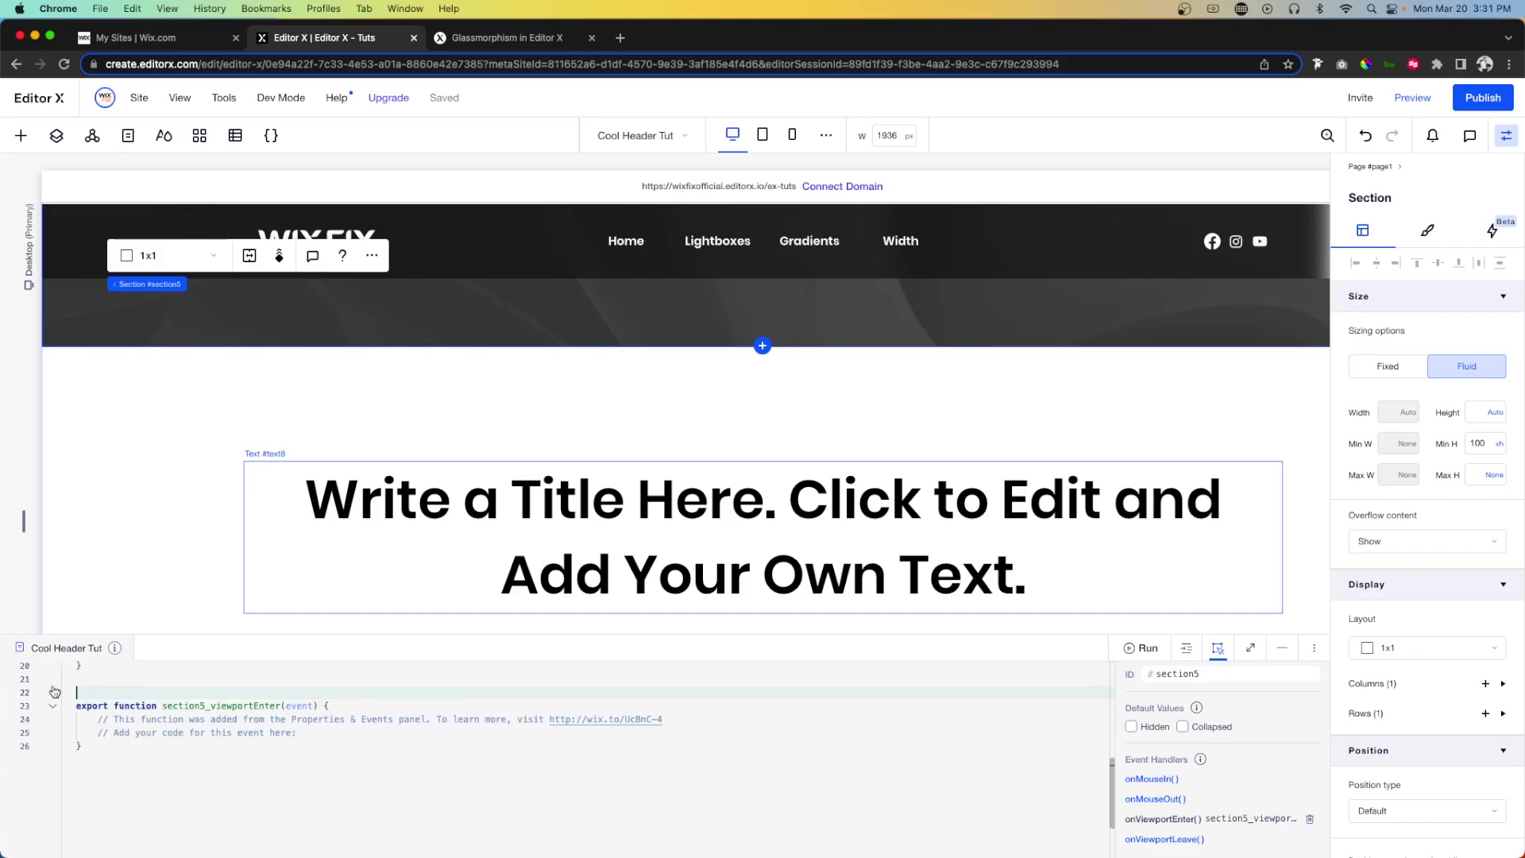
pyautogui.moveTo(307, 731); pyautogui.dragTo(96, 719)
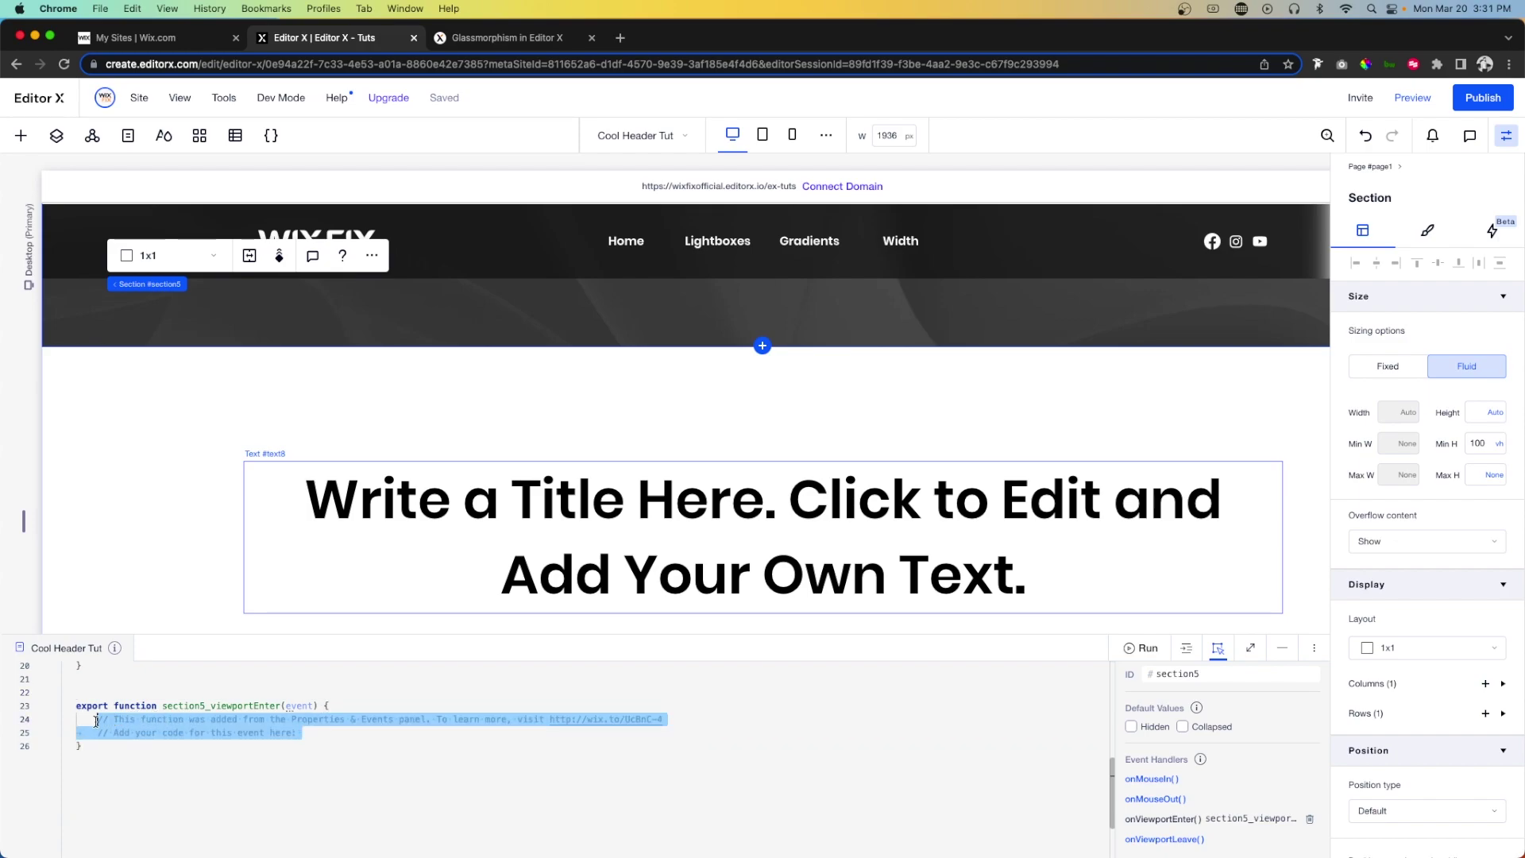
pyautogui.press('BackSpace')
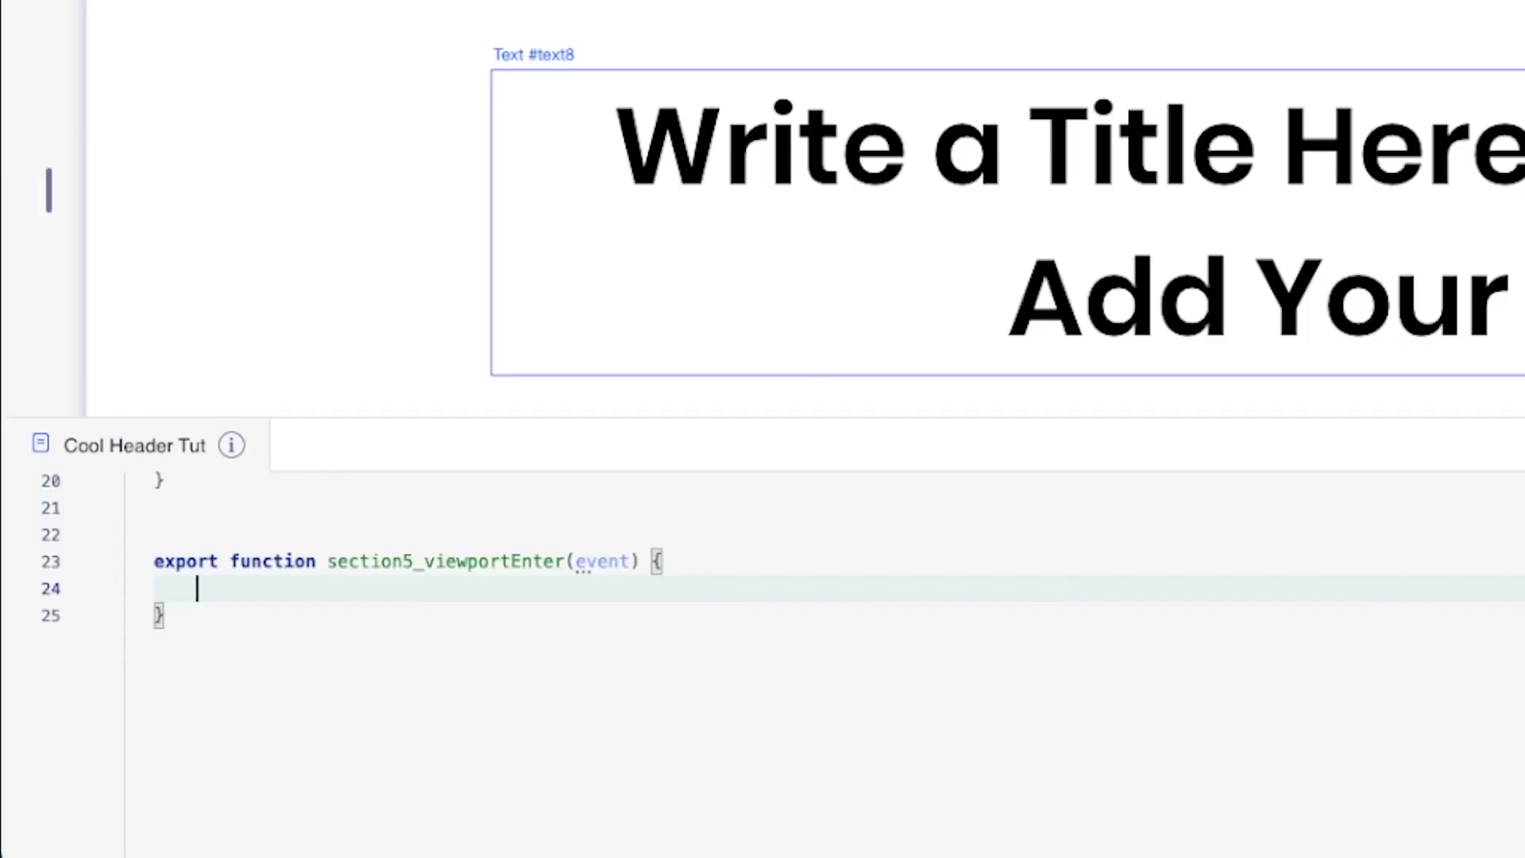
# - Write headerTl.reverse(); inside the section5_viewportEnter function
pyautogui.write('header')
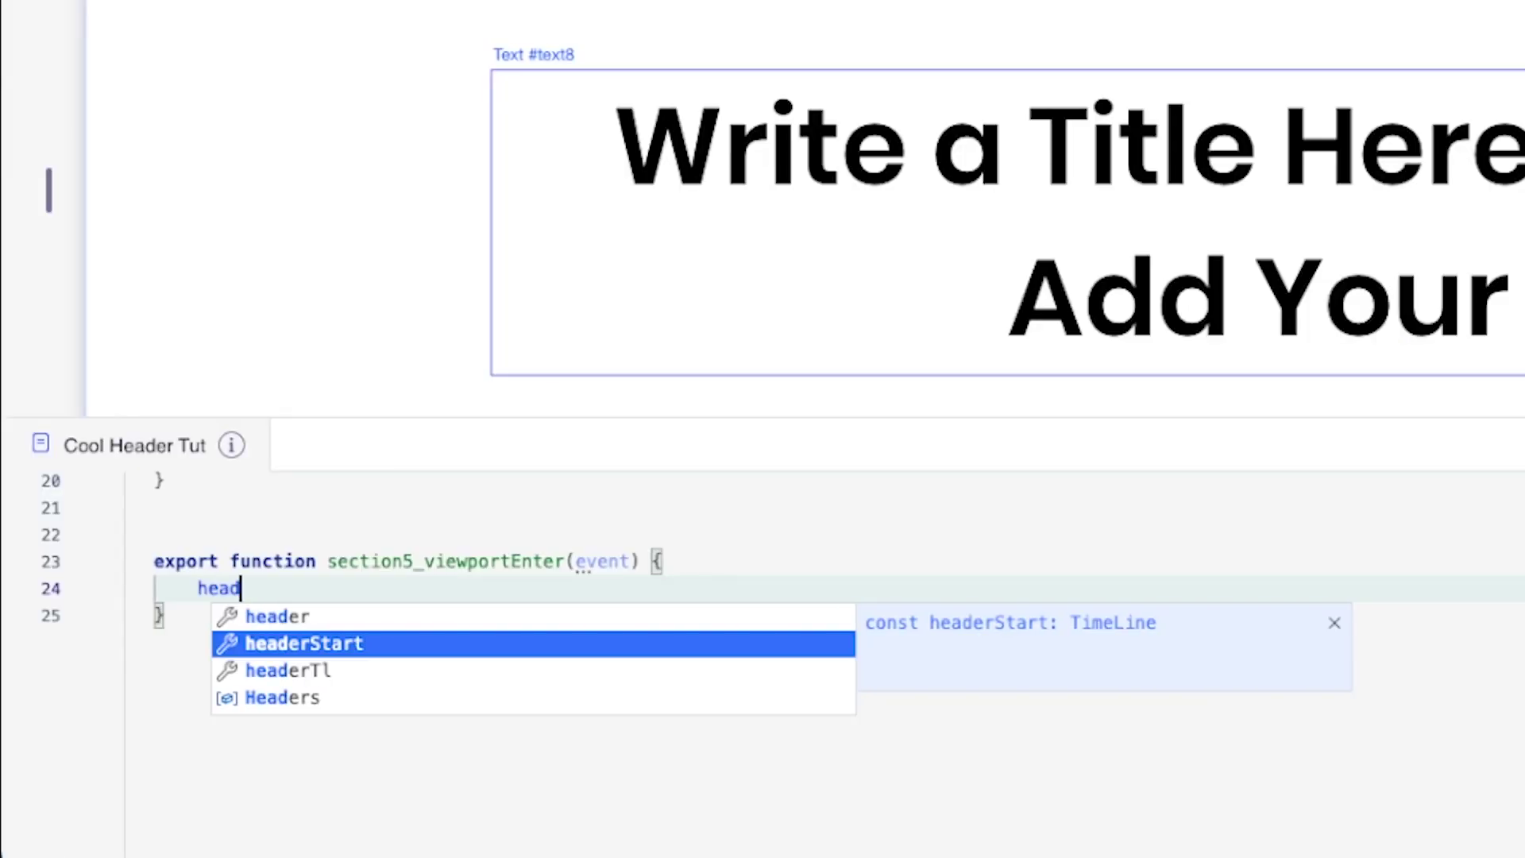
pyautogui.press('Down')
pyautogui.press('Down')
pyautogui.press('Return')
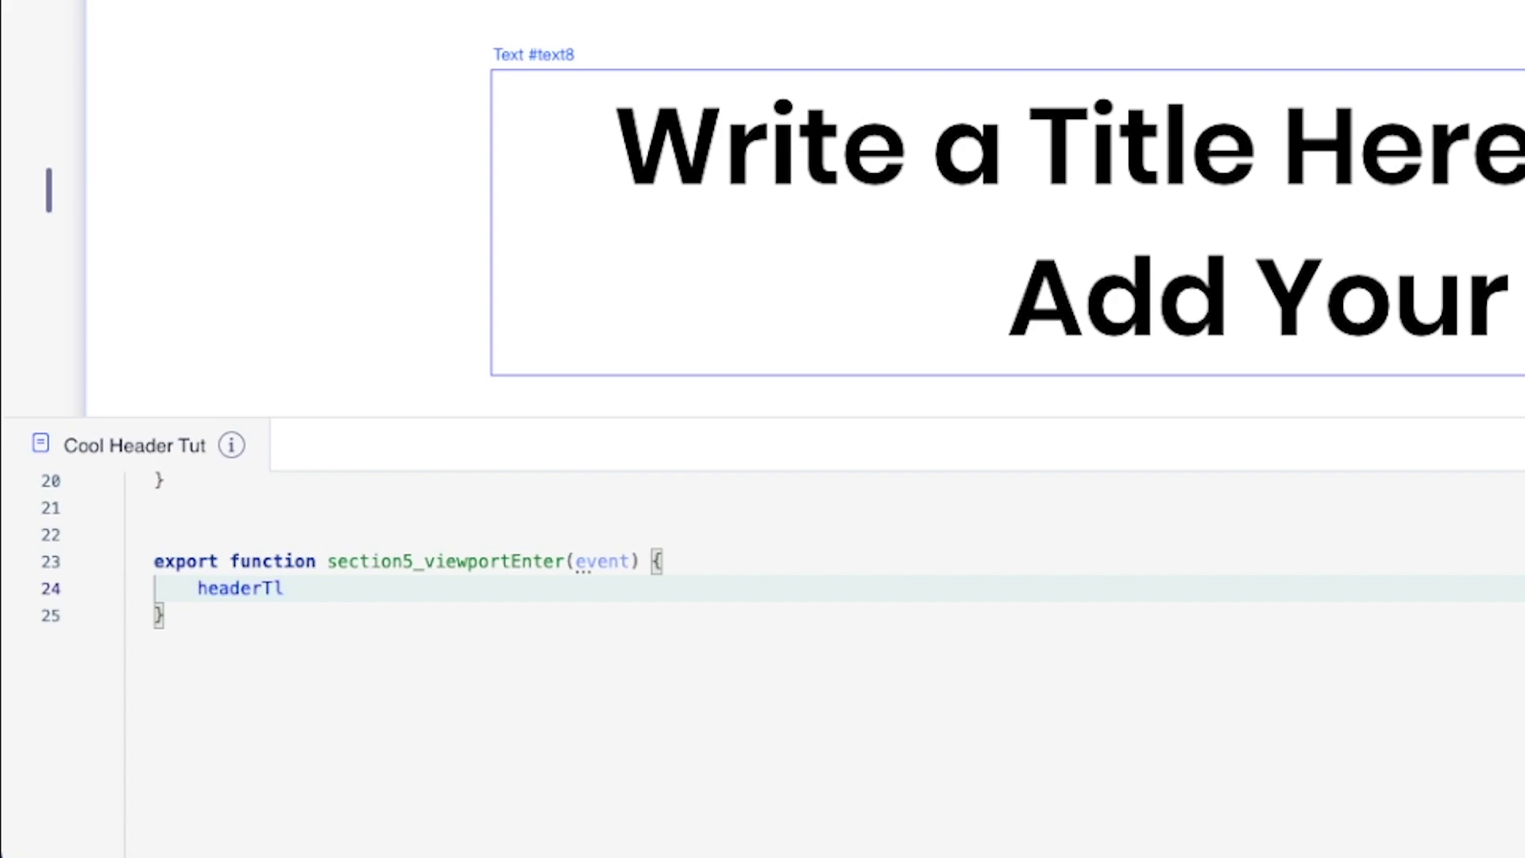
pyautogui.write('.reverse(')
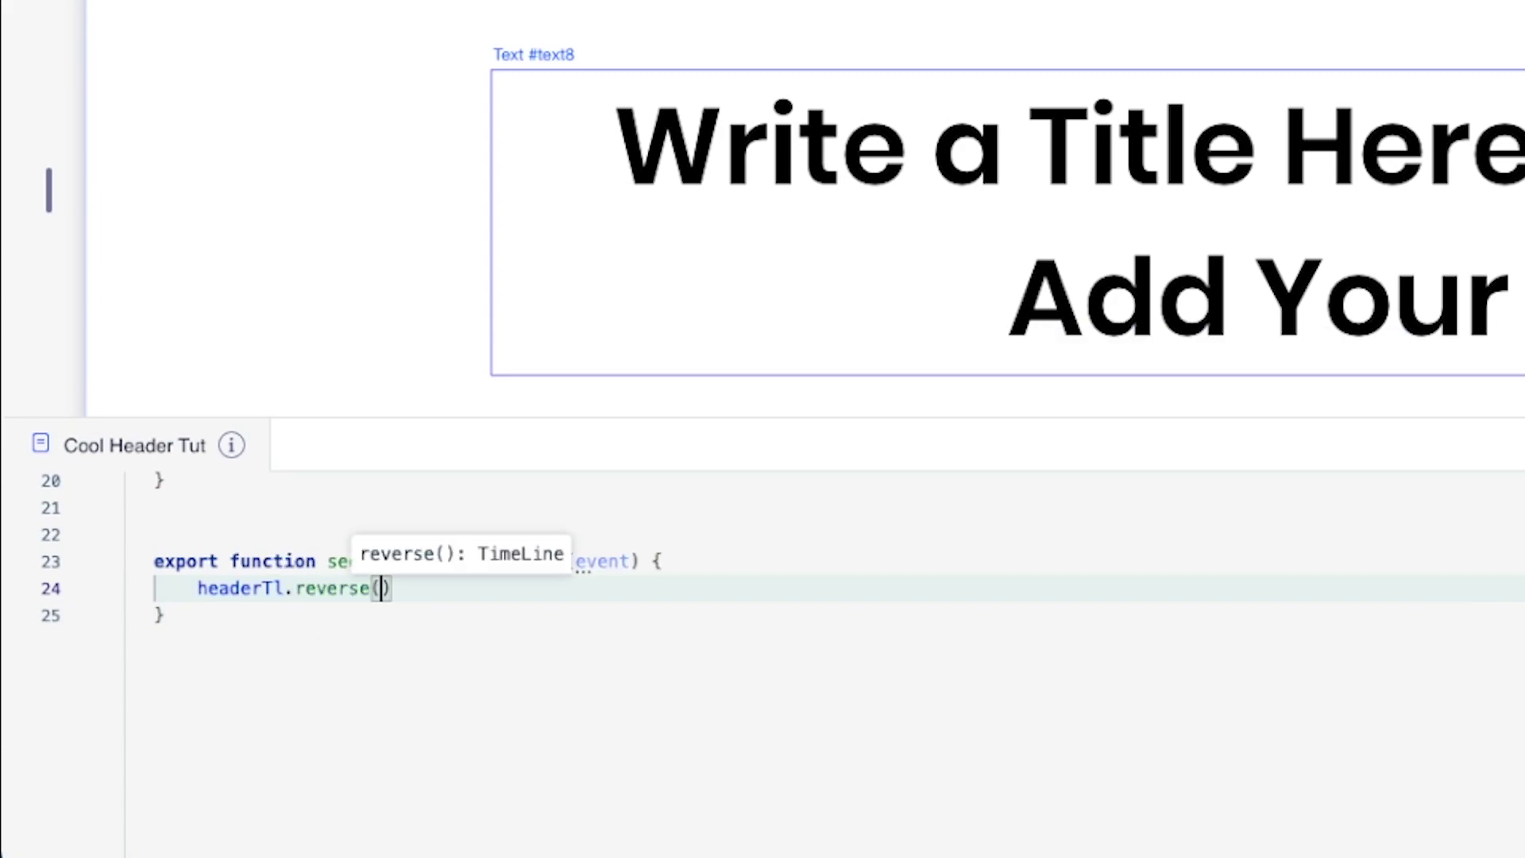
pyautogui.write(');')
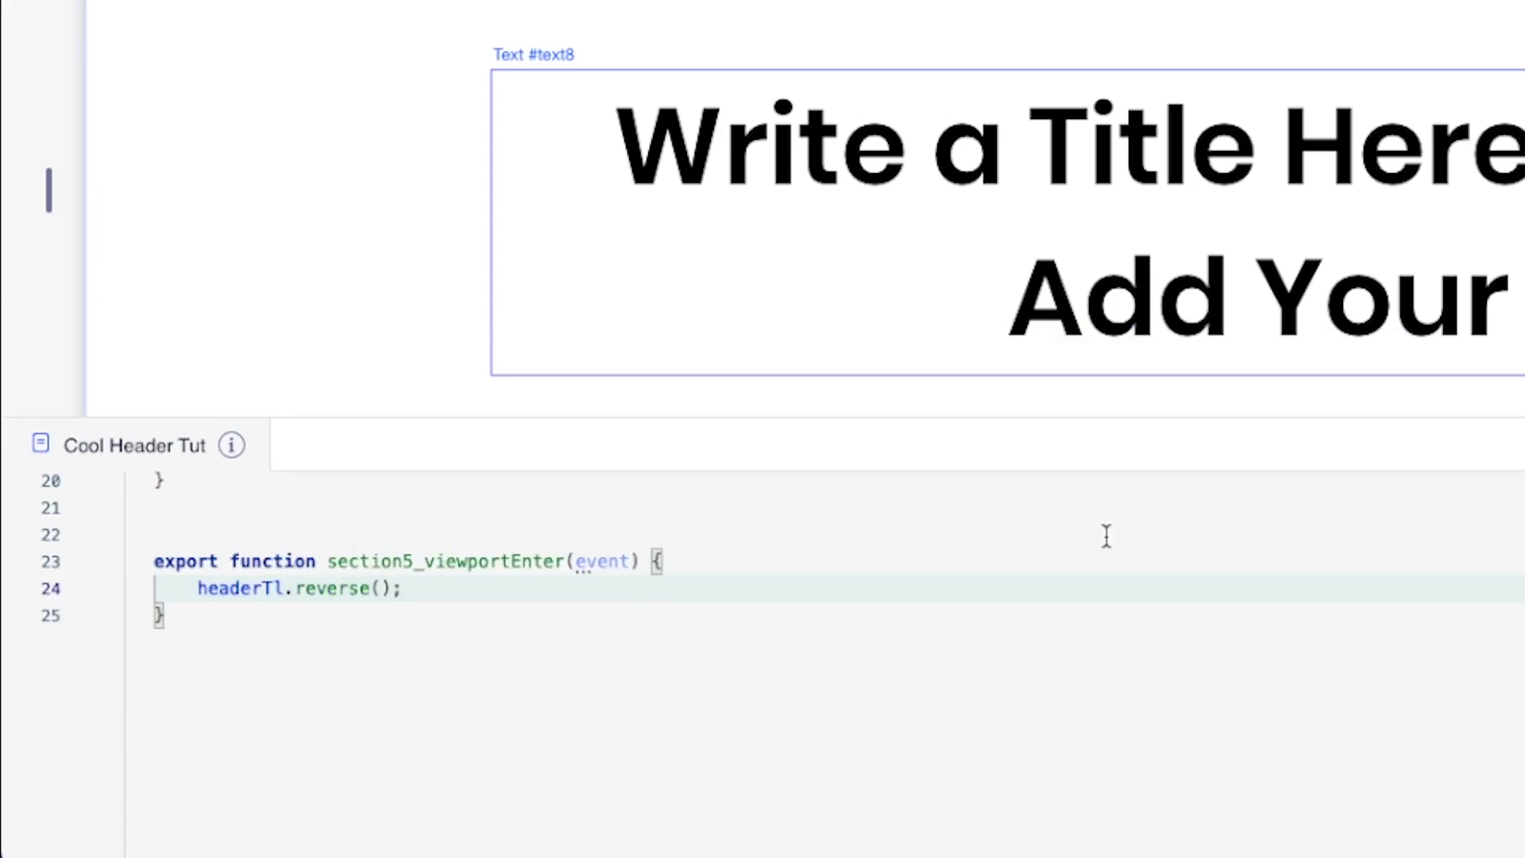
# - Preview the page again, check the header's animation down to the item sections and back up to the hero, and return to editing
pyautogui.scroll(6, 1195, 548)
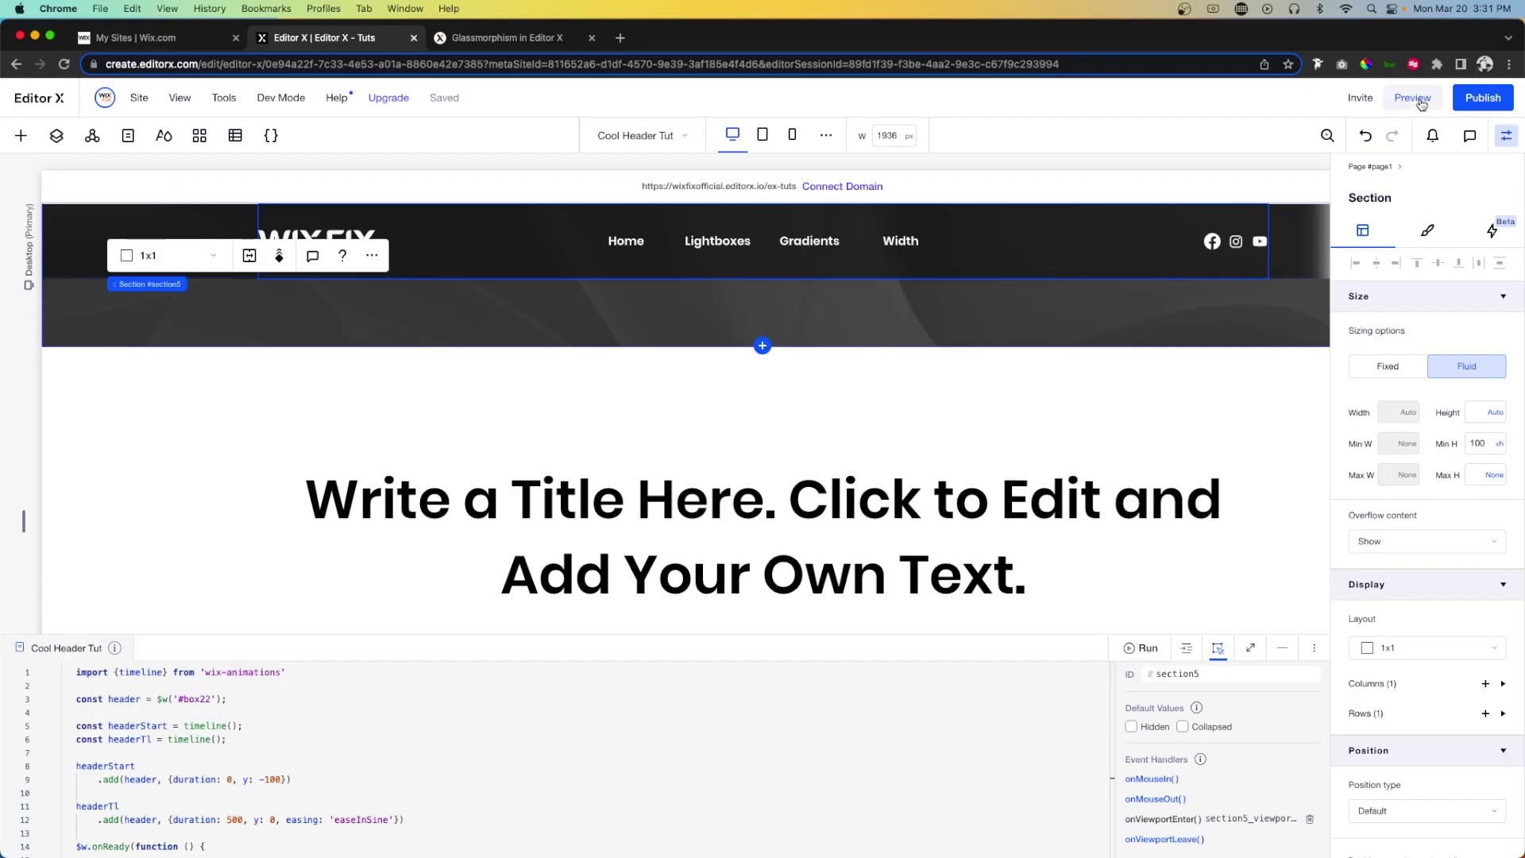
pyautogui.press('Escape')
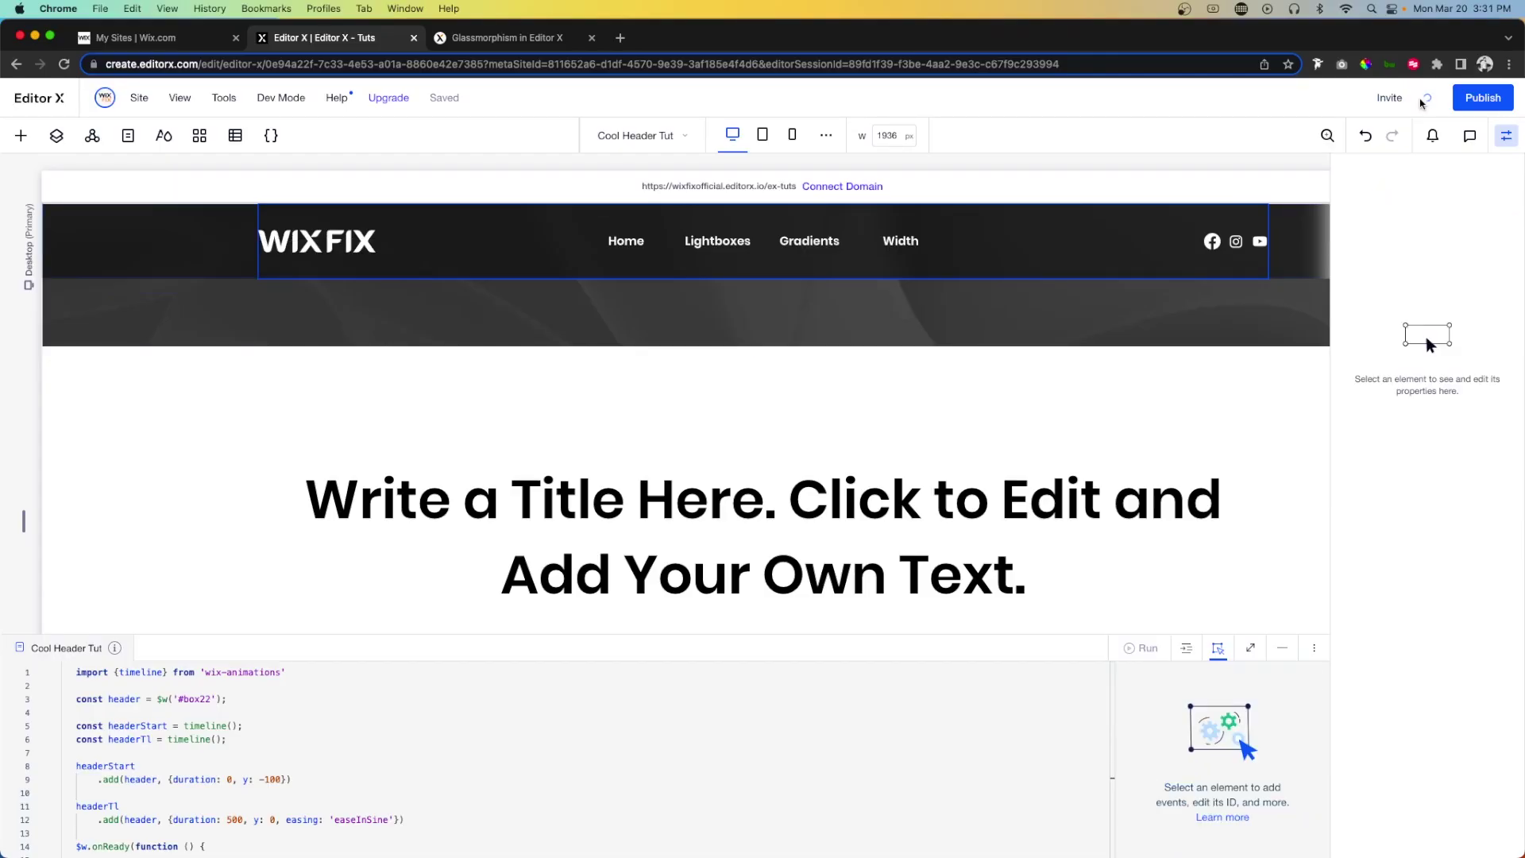
pyautogui.press('super+p')
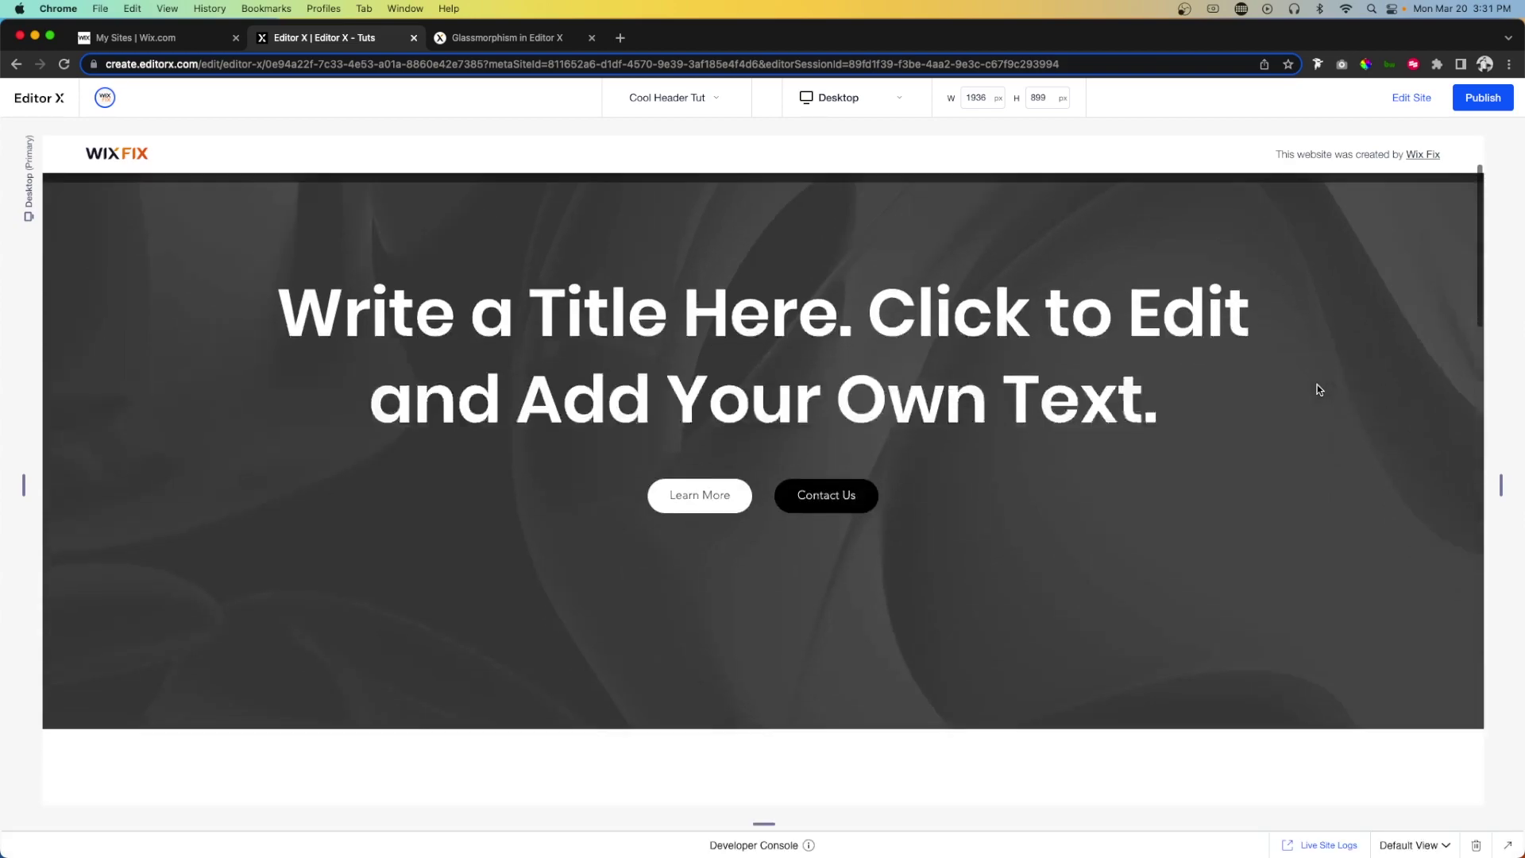
pyautogui.scroll(-5, 1317, 385)
pyautogui.scroll(-5, 1317, 390)
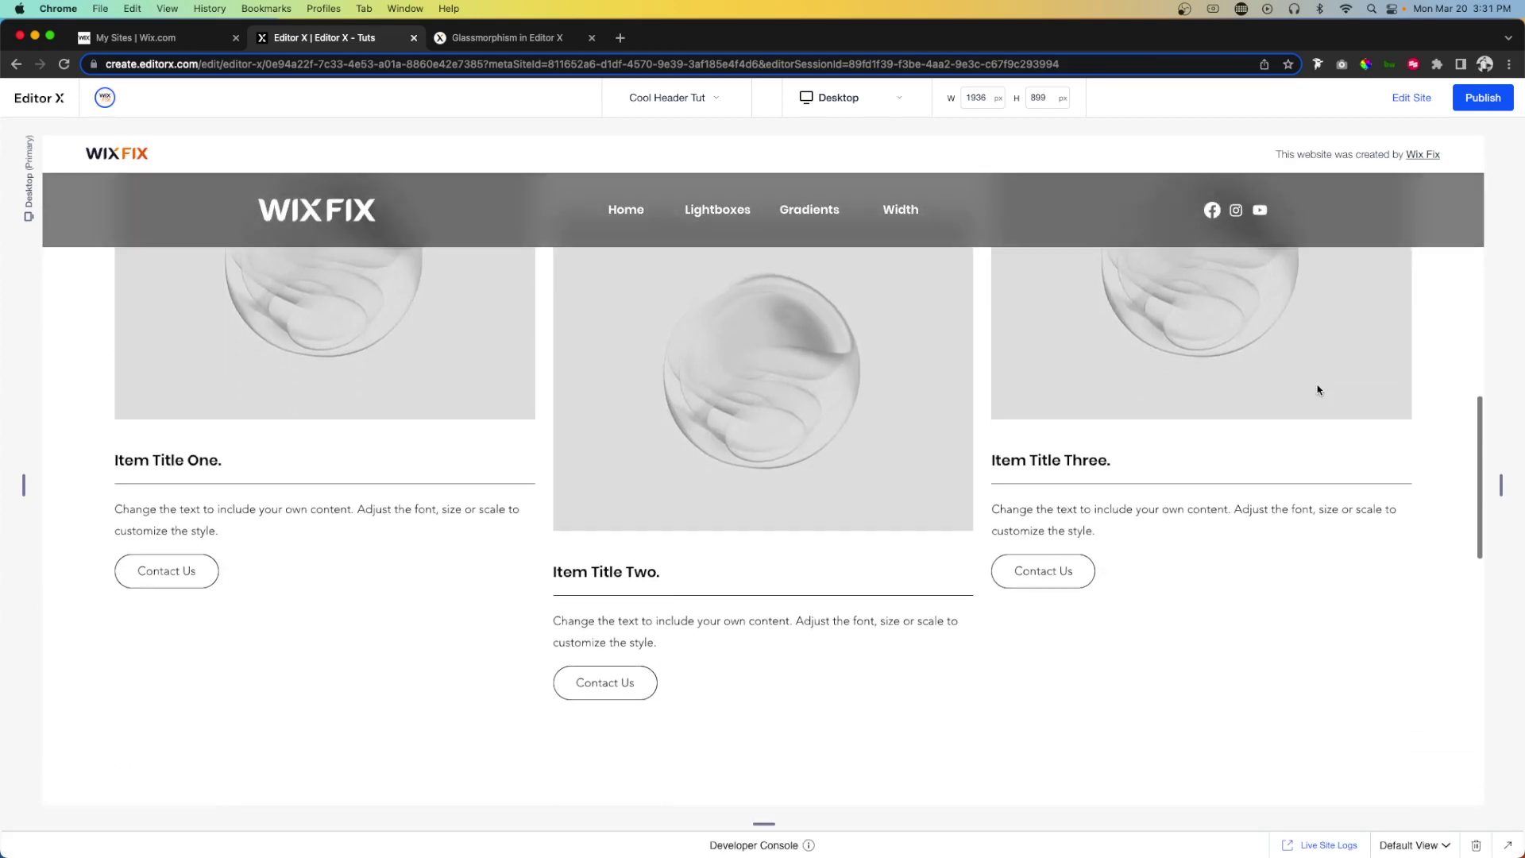
pyautogui.scroll(10, 1318, 389)
pyautogui.scroll(1, 1317, 389)
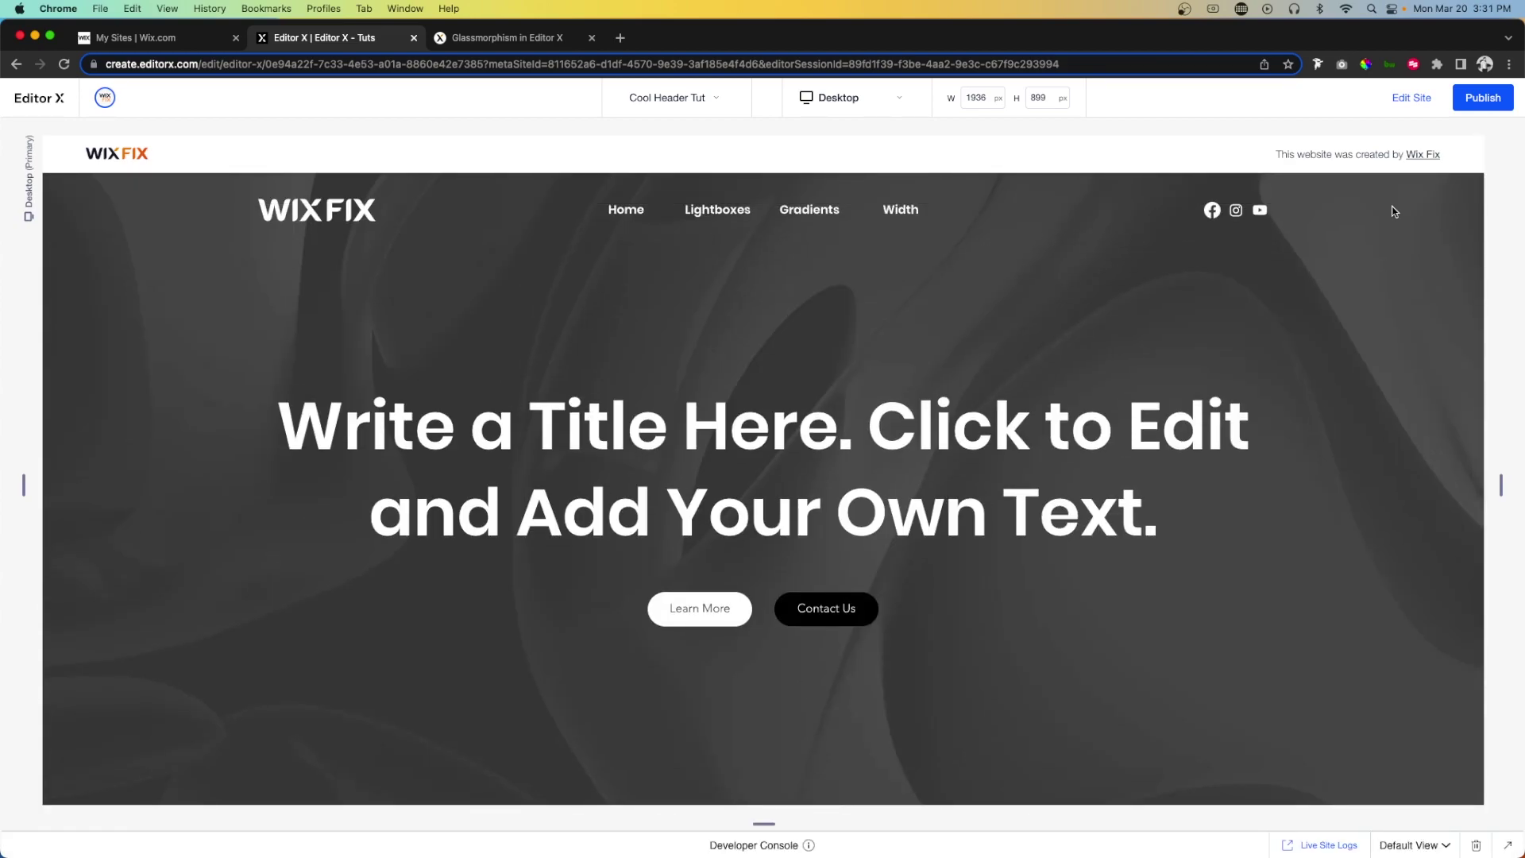
pyautogui.click(1412, 98)
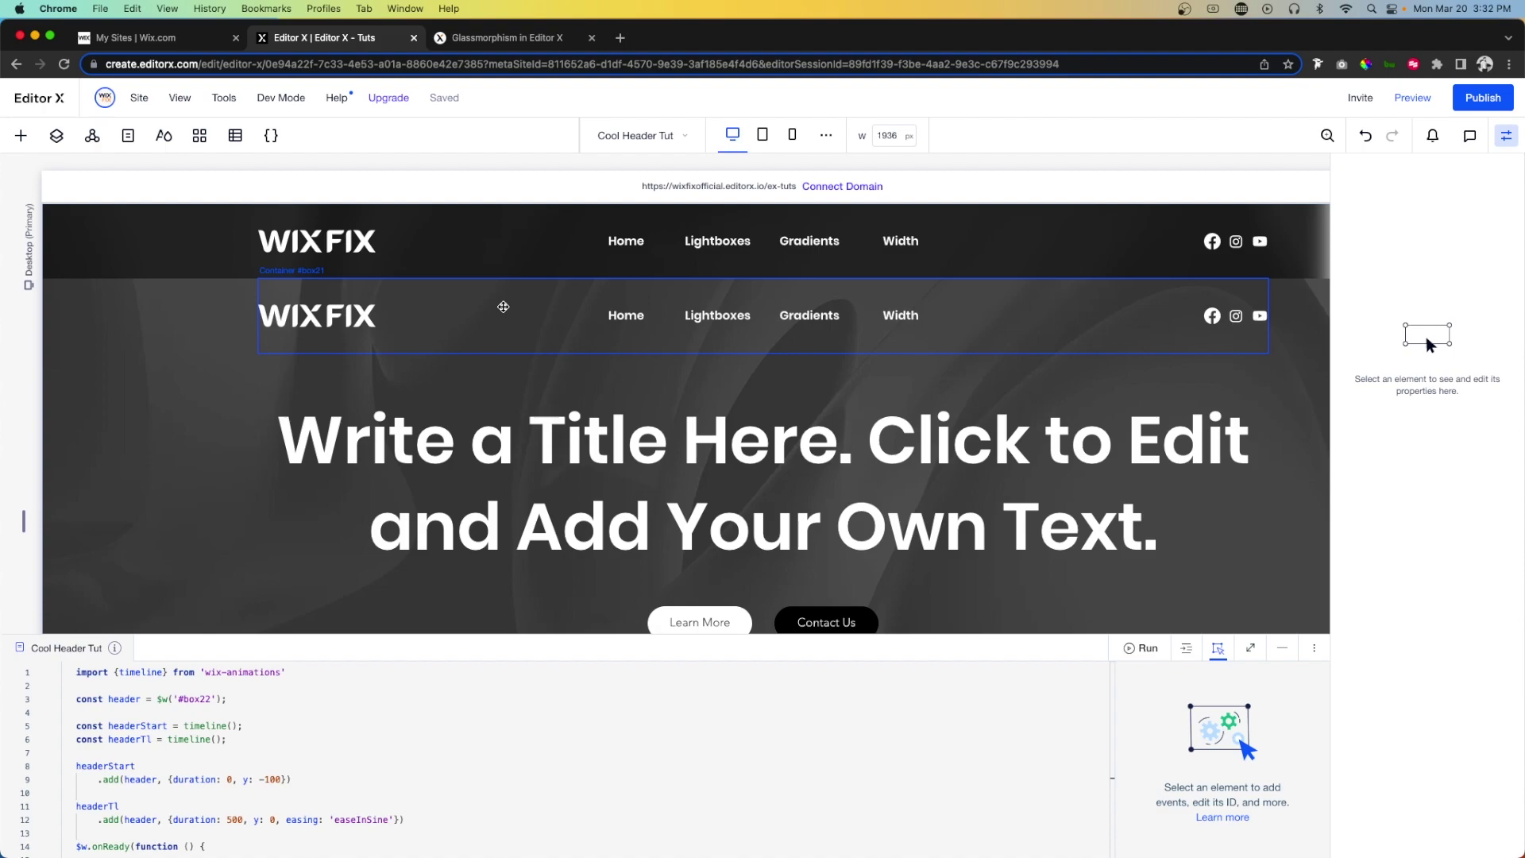
# - Switch the header container #box22 to the Default position type and check its Translate settings
pyautogui.click(155, 246)
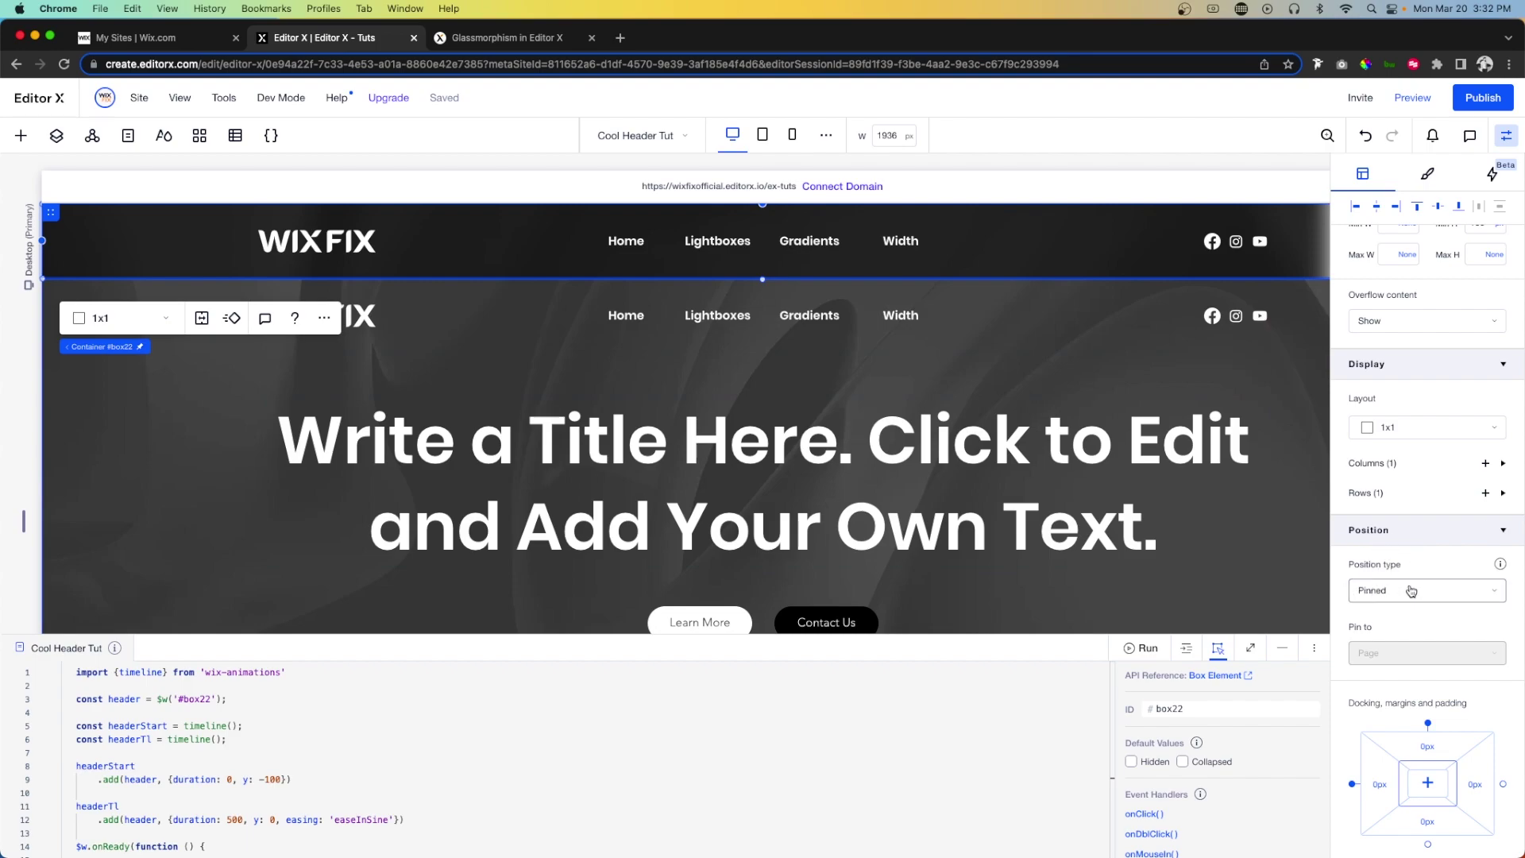
pyautogui.scroll(-1, 1448, 629)
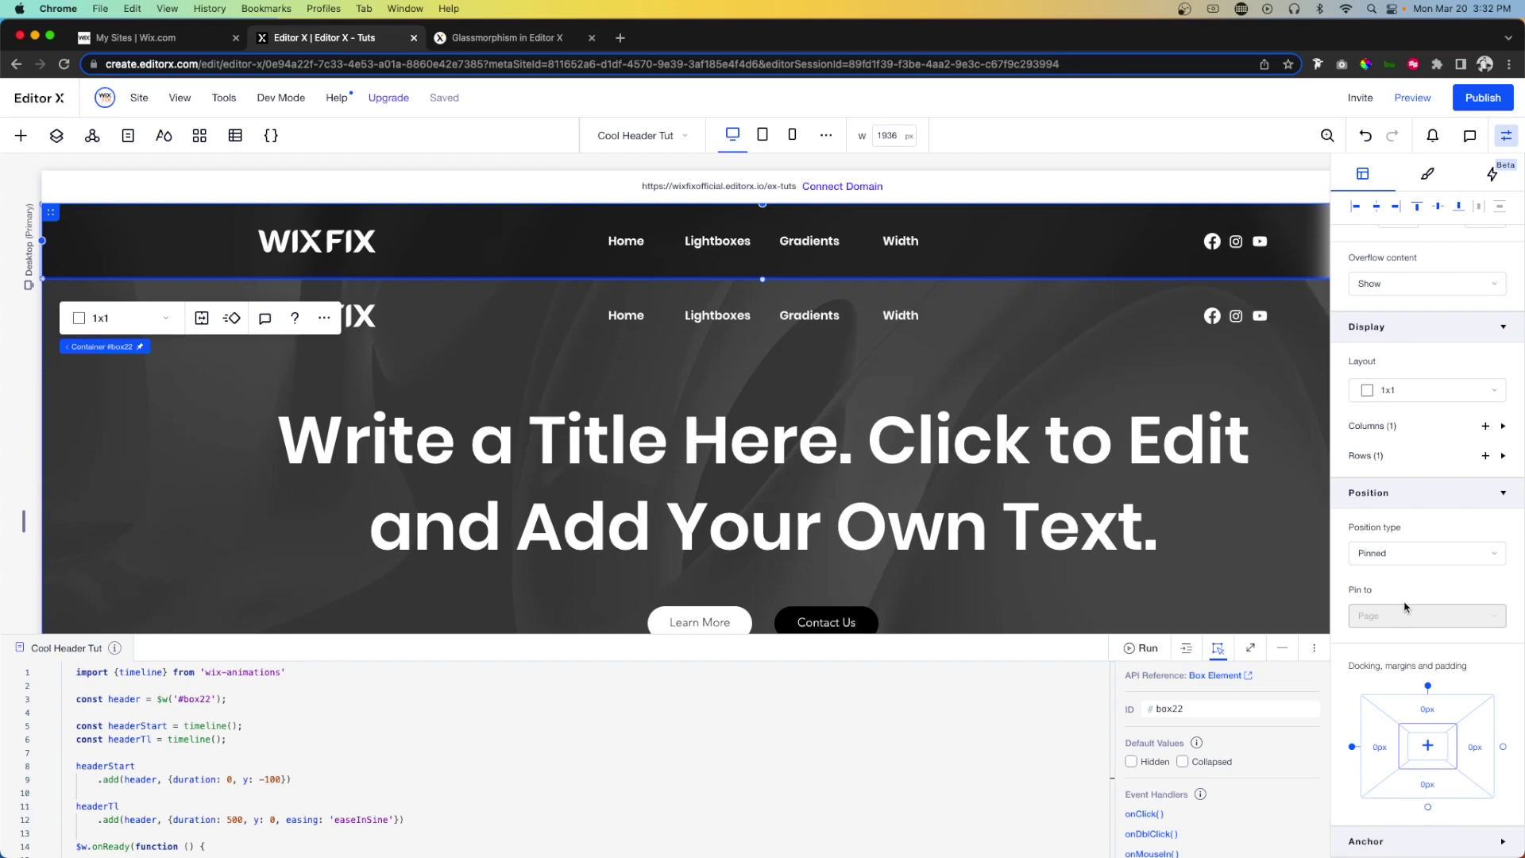
pyautogui.click(1421, 559)
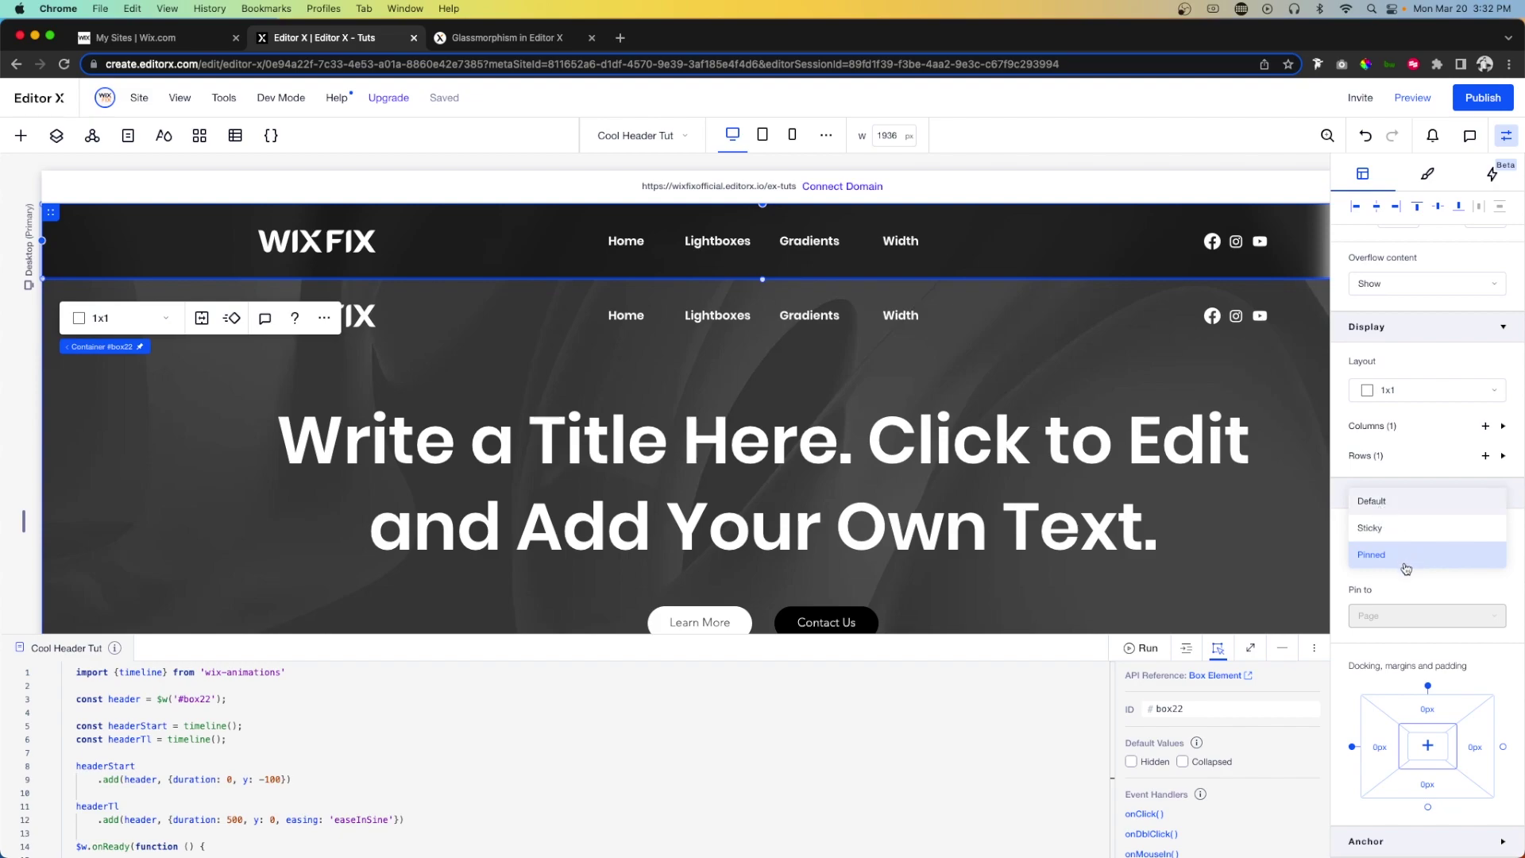
pyautogui.click(1372, 500)
pyautogui.scroll(-5, 1352, 555)
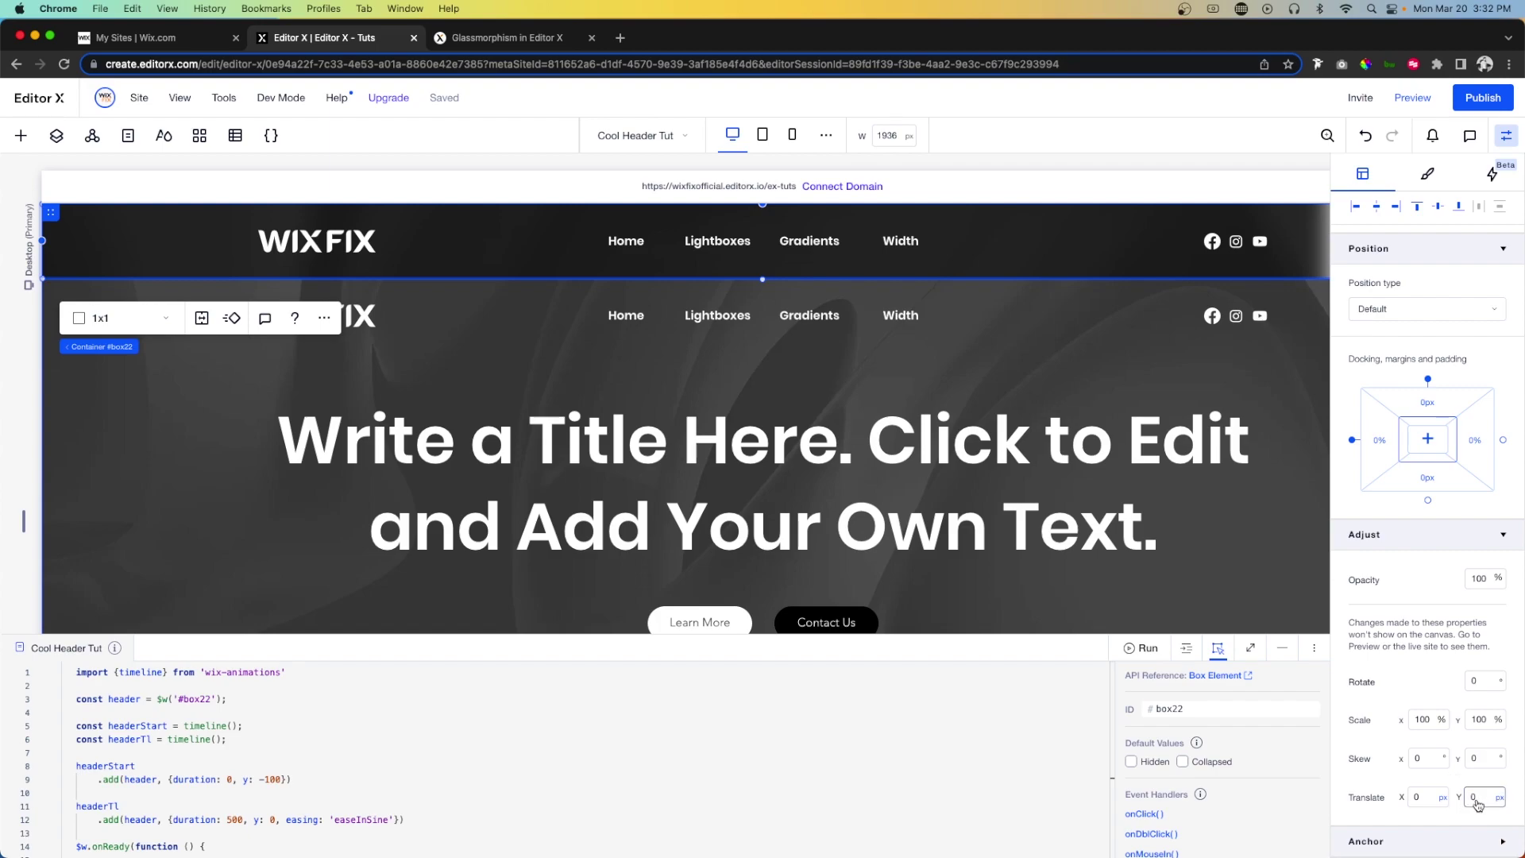
# - Set the header container back to Pinned on the Page, preview the site's header, and return to editing
pyautogui.scroll(3, 1430, 572)
pyautogui.click(1372, 459)
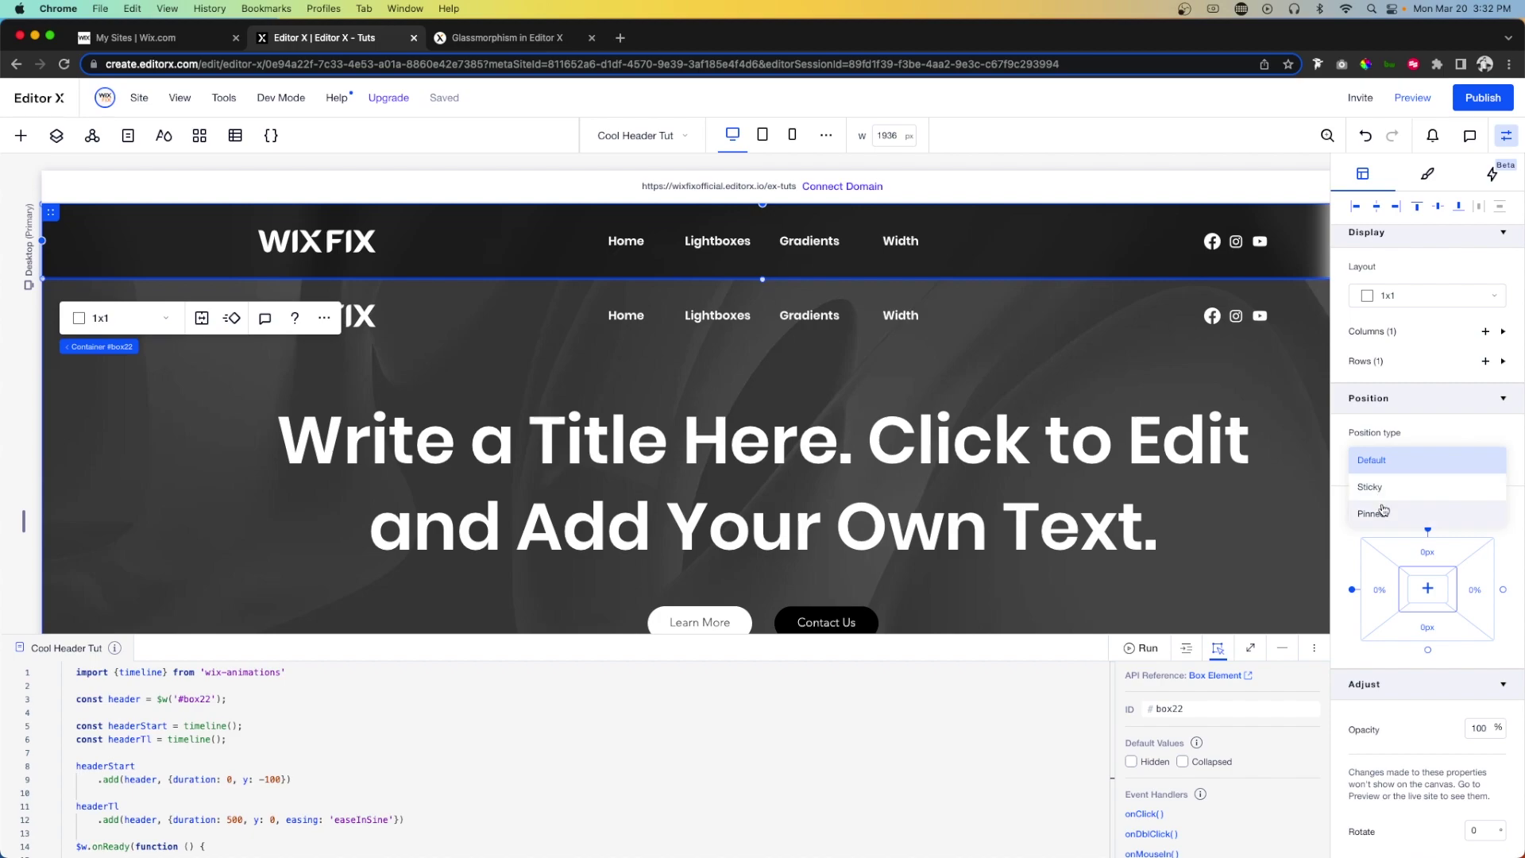
pyautogui.click(1383, 512)
pyautogui.click(1384, 522)
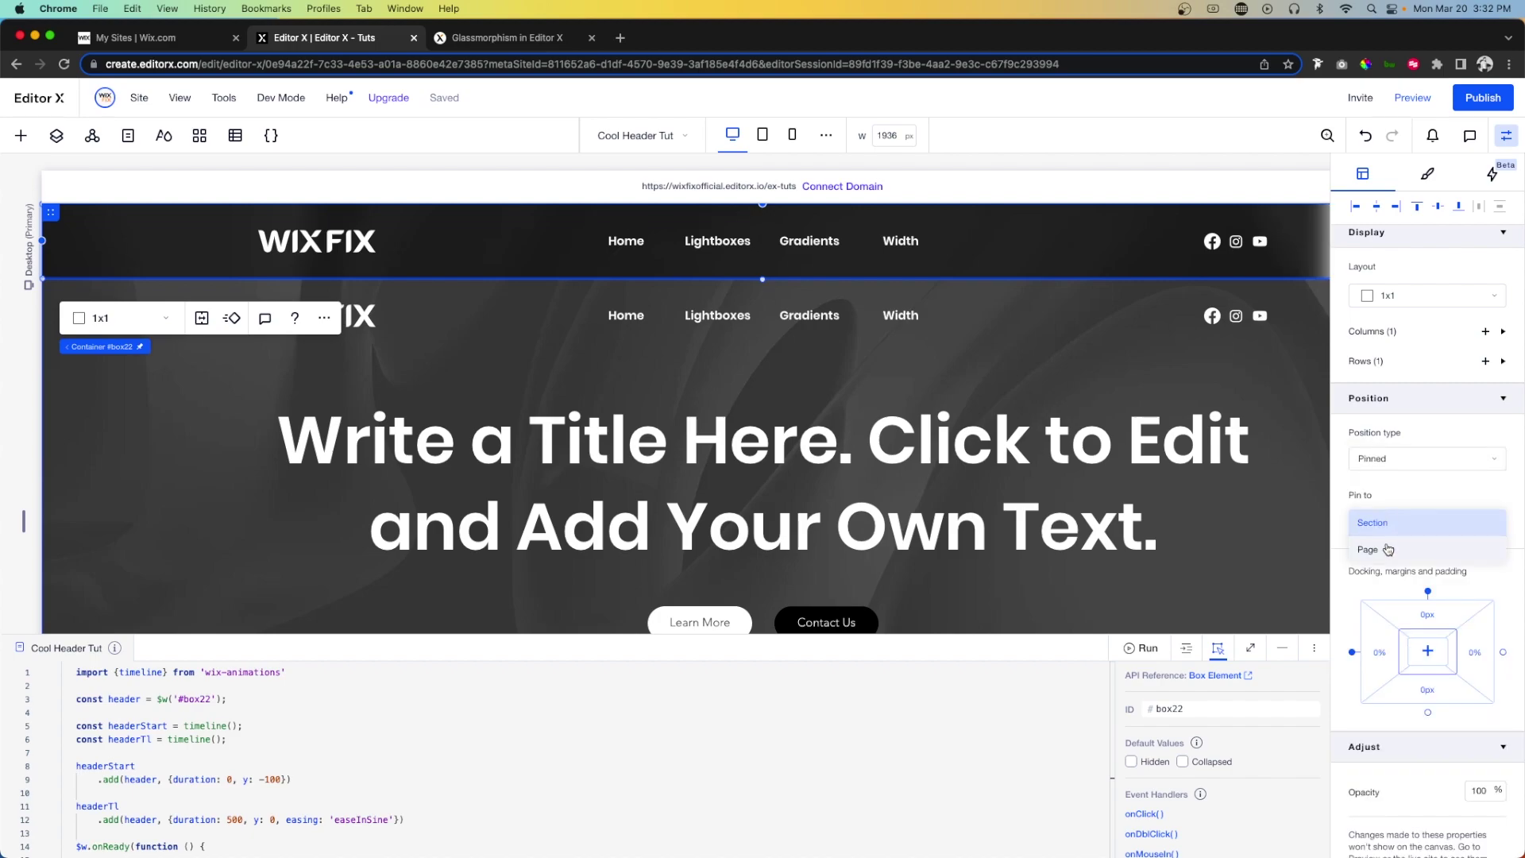
pyautogui.click(1388, 549)
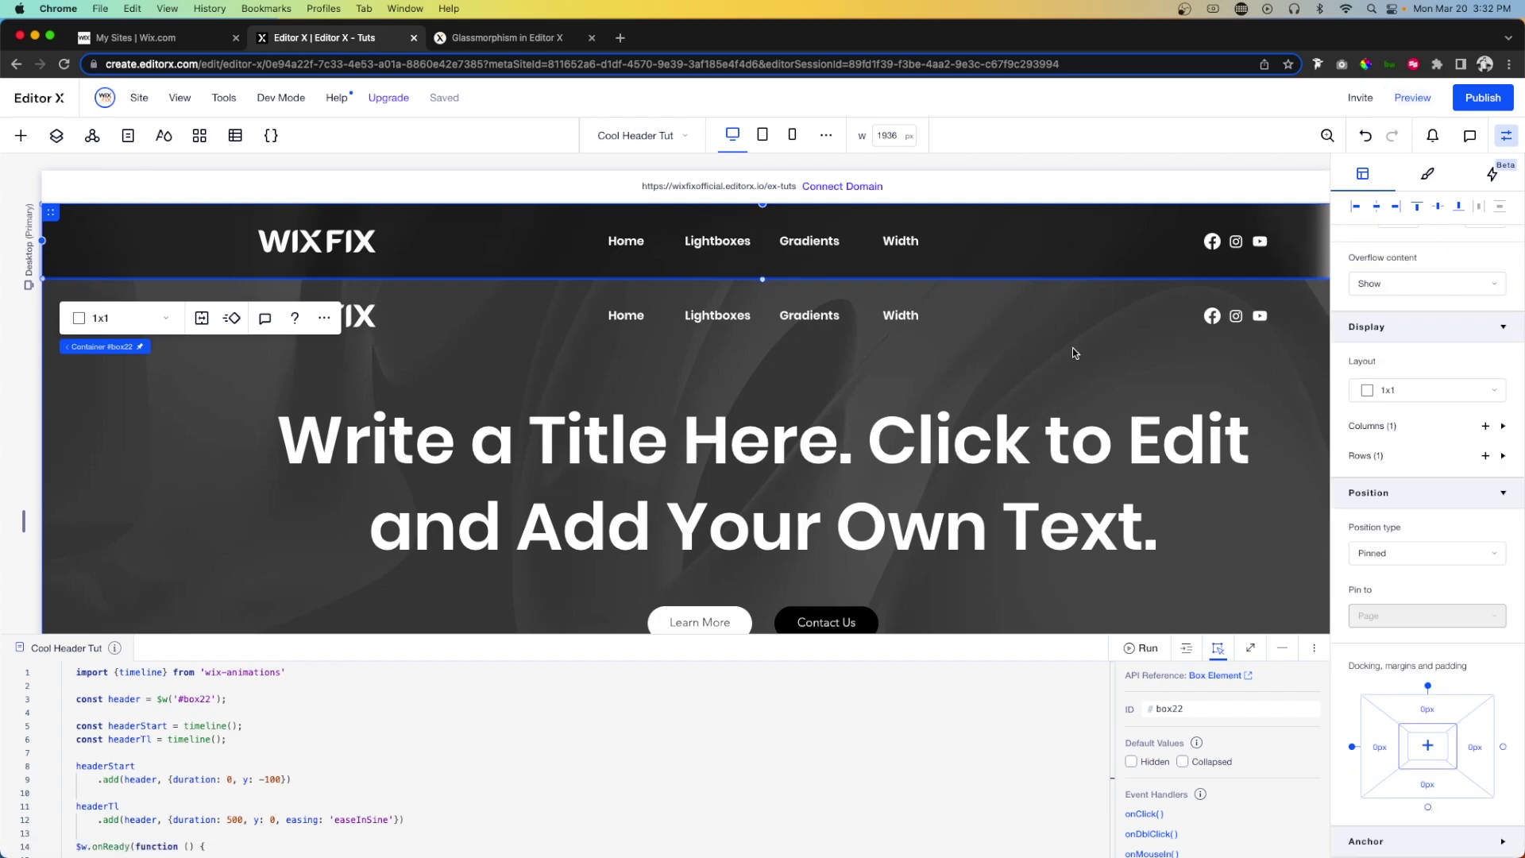
pyautogui.click(1412, 97)
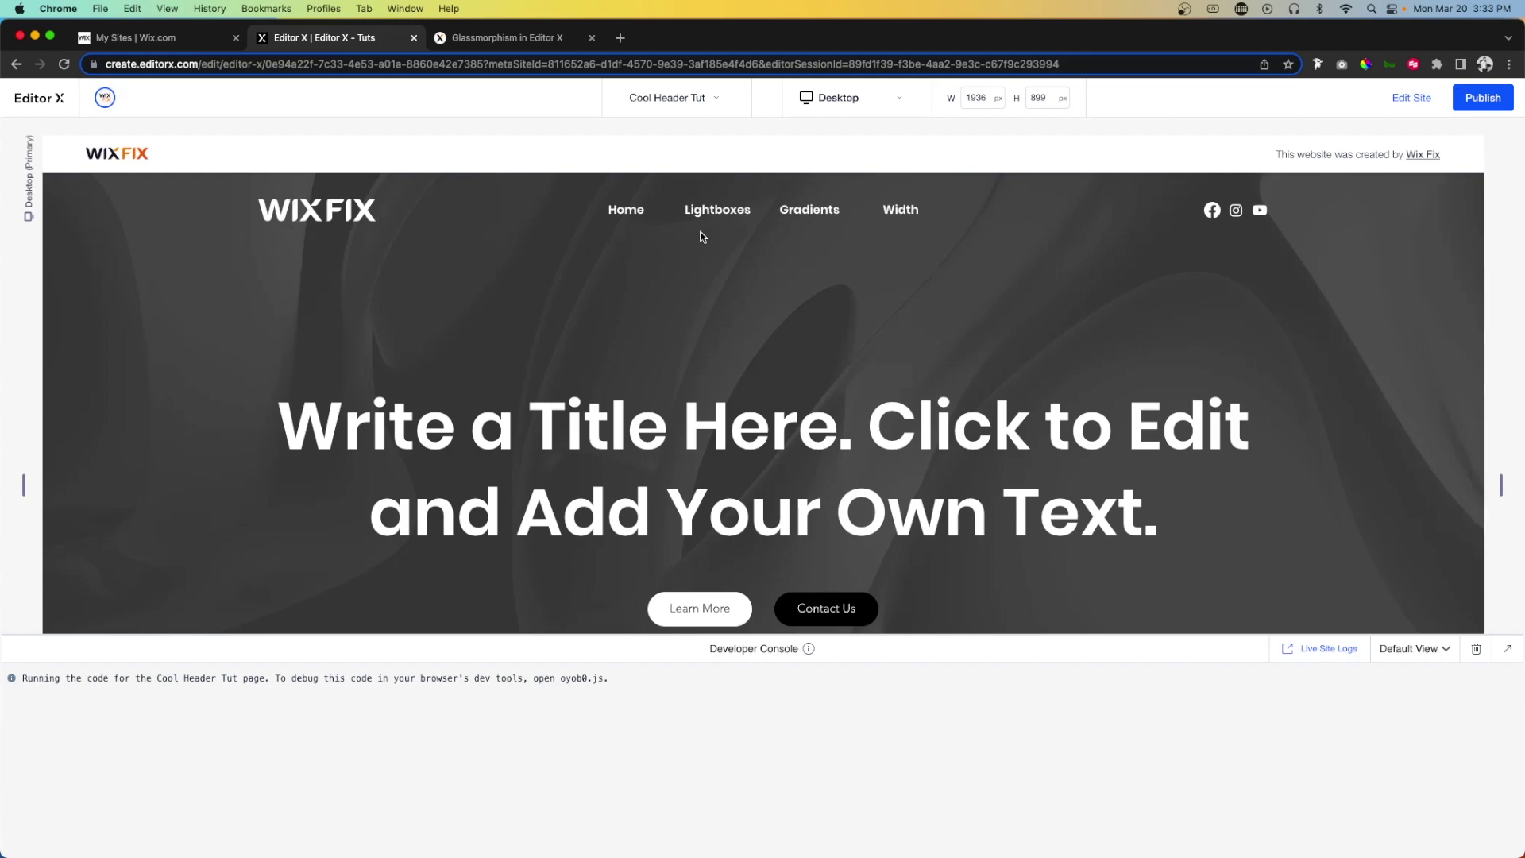
pyautogui.click(1404, 108)
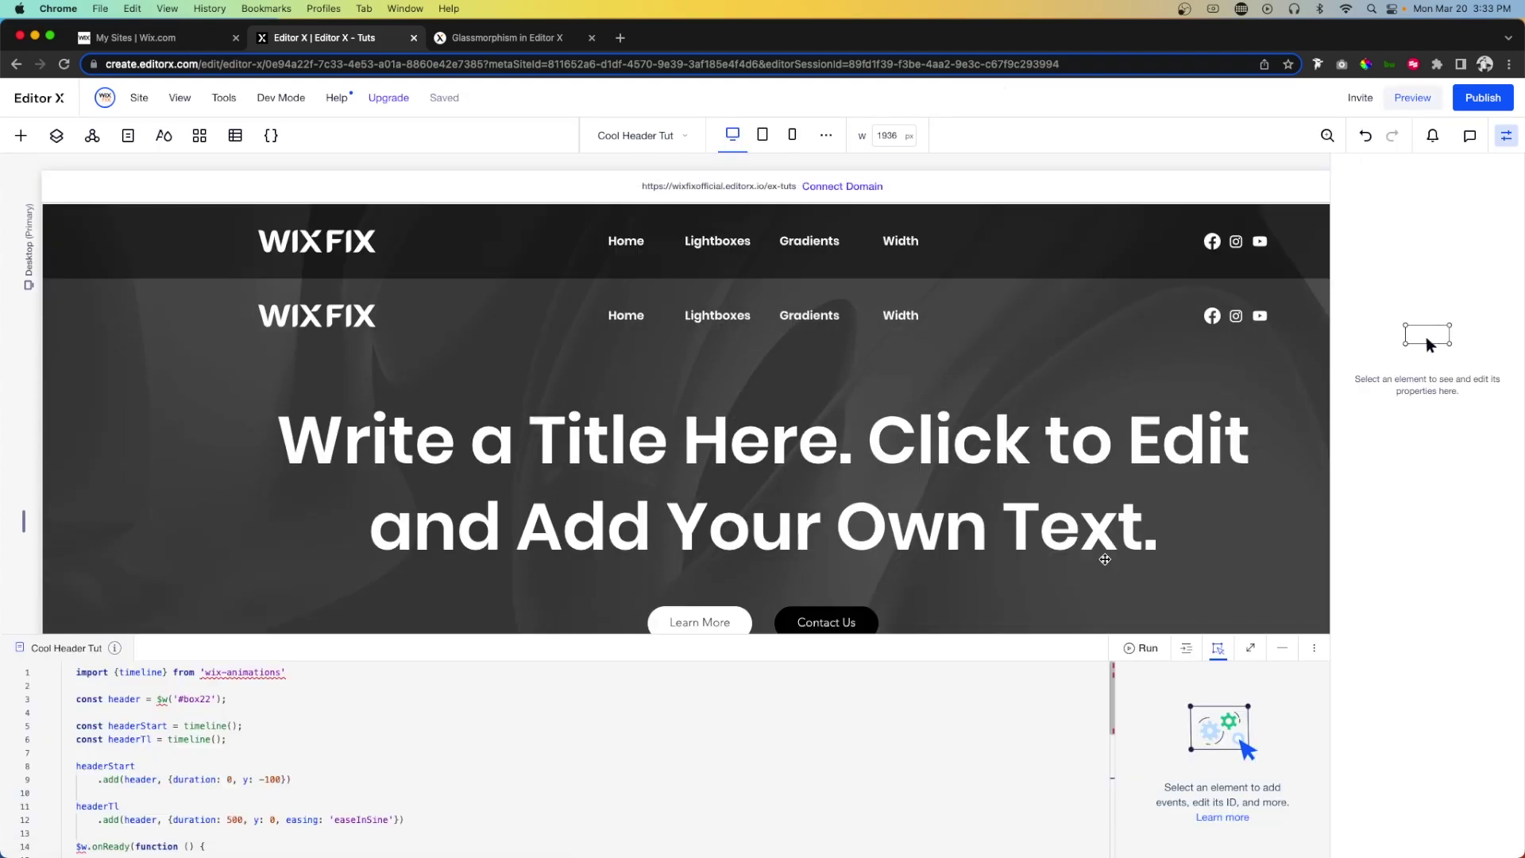
# - Set the header container #box22 to the Default position type and its Translate Y to -100 px
pyautogui.click(102, 259)
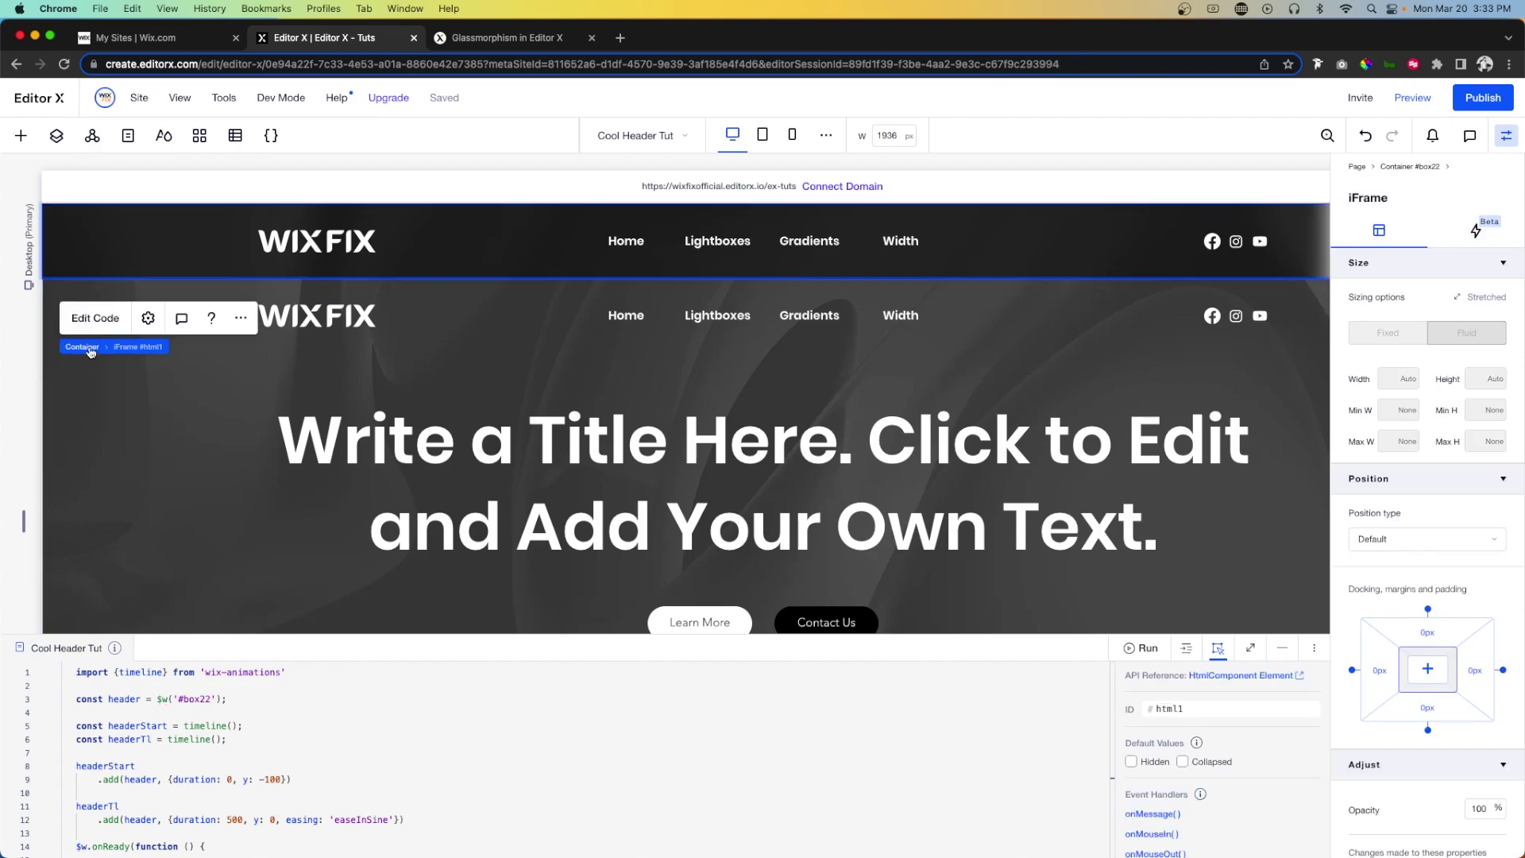
pyautogui.press('Escape')
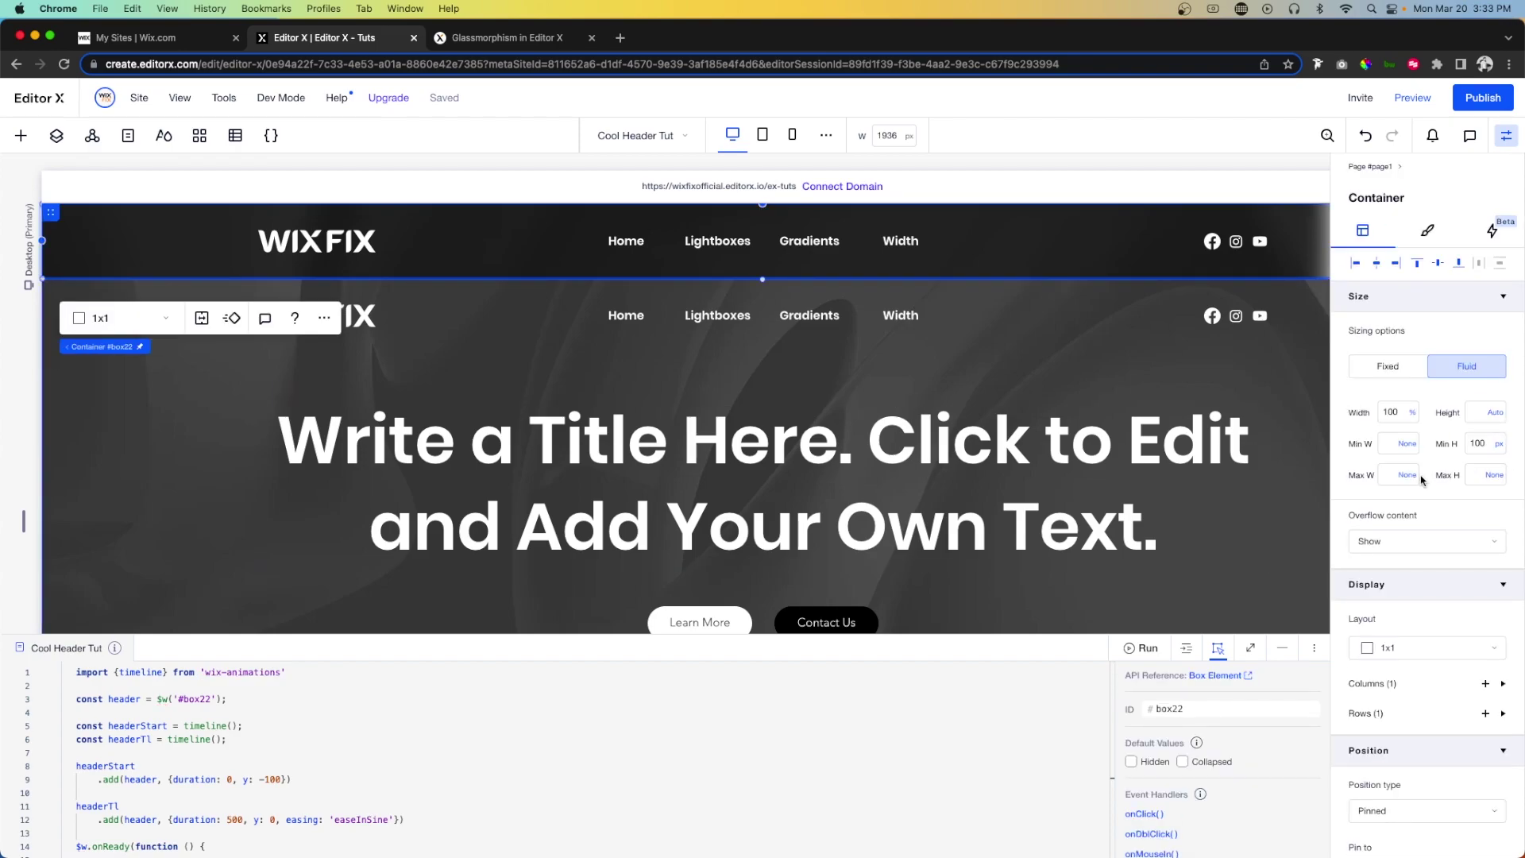
pyautogui.scroll(-5, 1422, 480)
pyautogui.click(1380, 629)
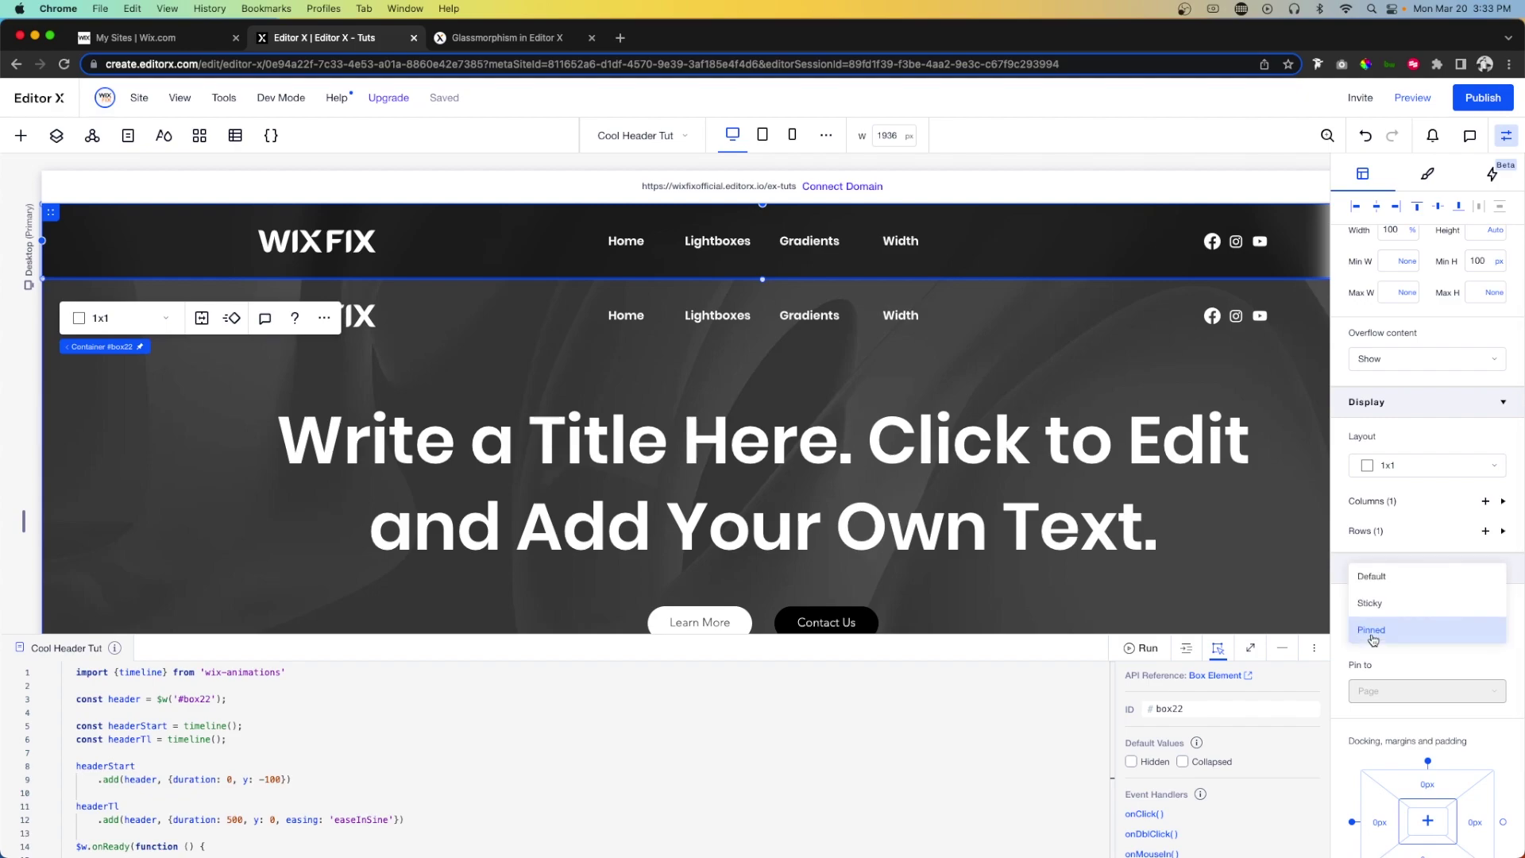
pyautogui.click(1380, 587)
pyautogui.scroll(-8, 1491, 767)
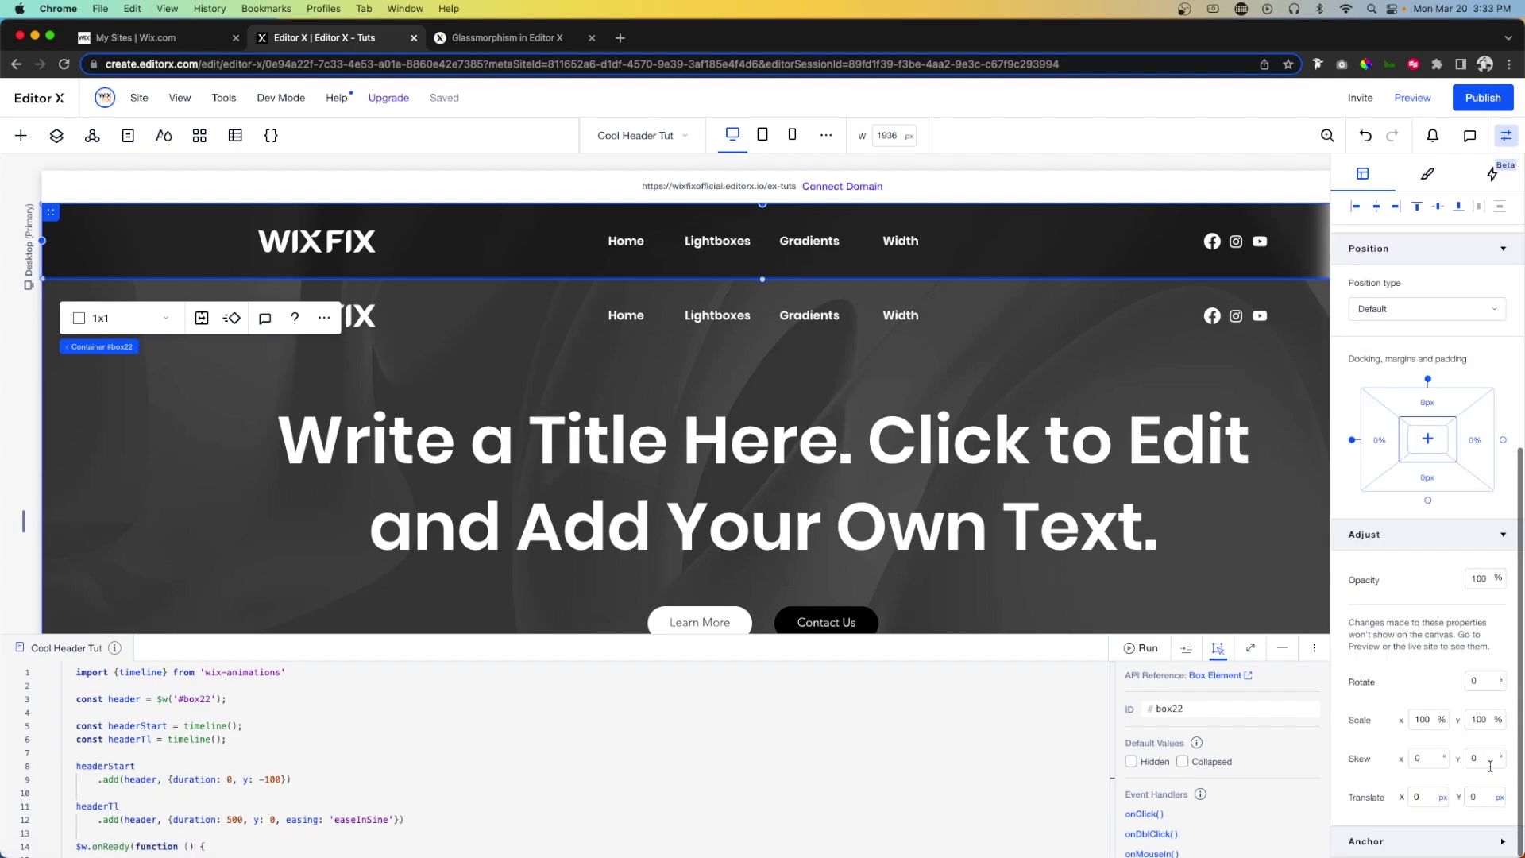
pyautogui.click(1480, 797)
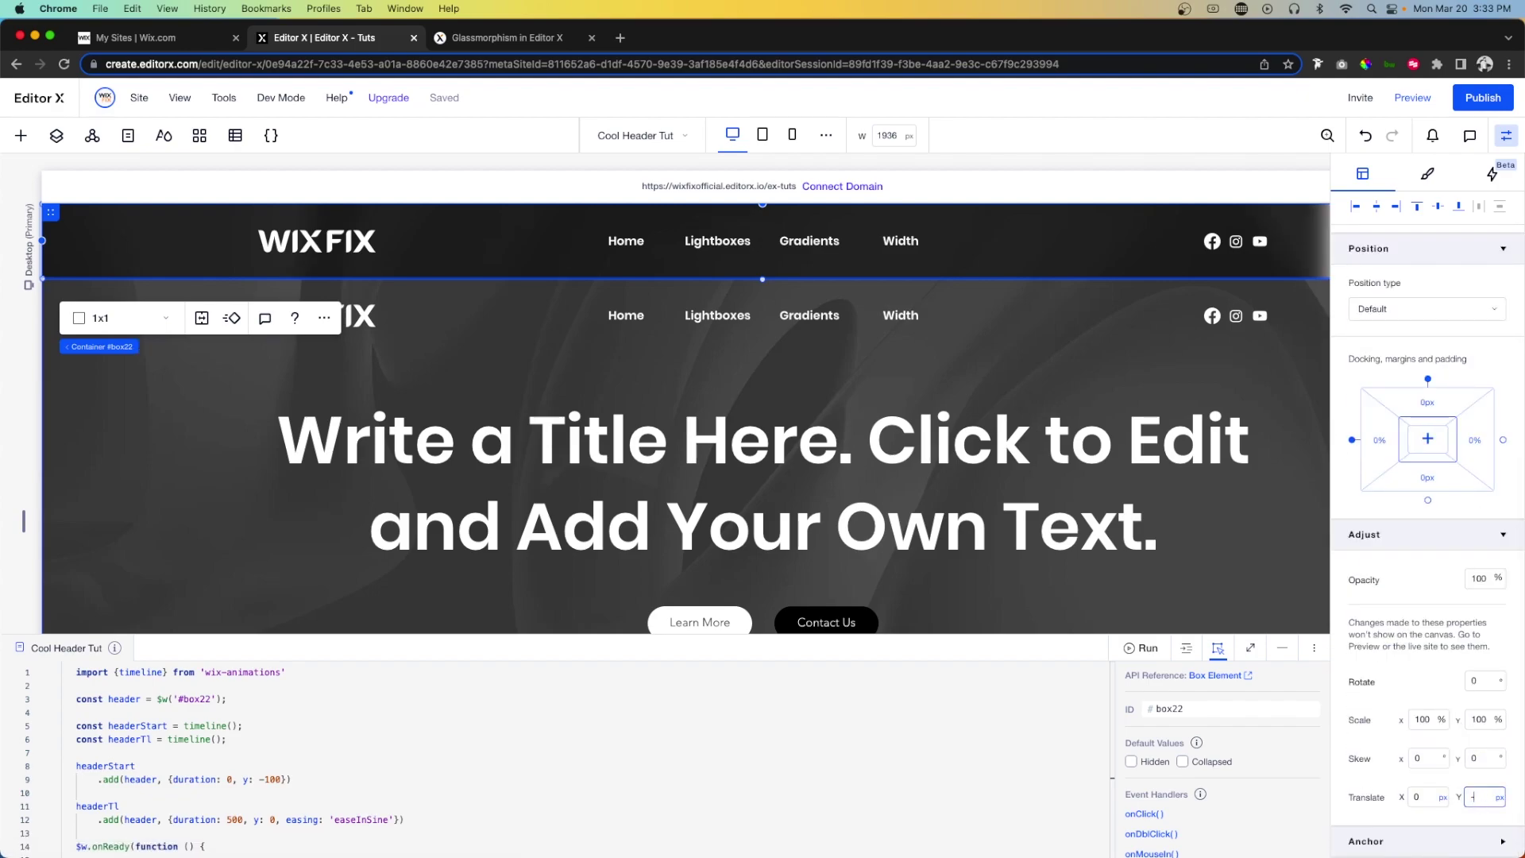
pyautogui.write('-100')
# - Pin the offset header container to the Page, preview the site, and return to editing
pyautogui.scroll(4, 1413, 604)
pyautogui.click(1396, 467)
pyautogui.click(1390, 520)
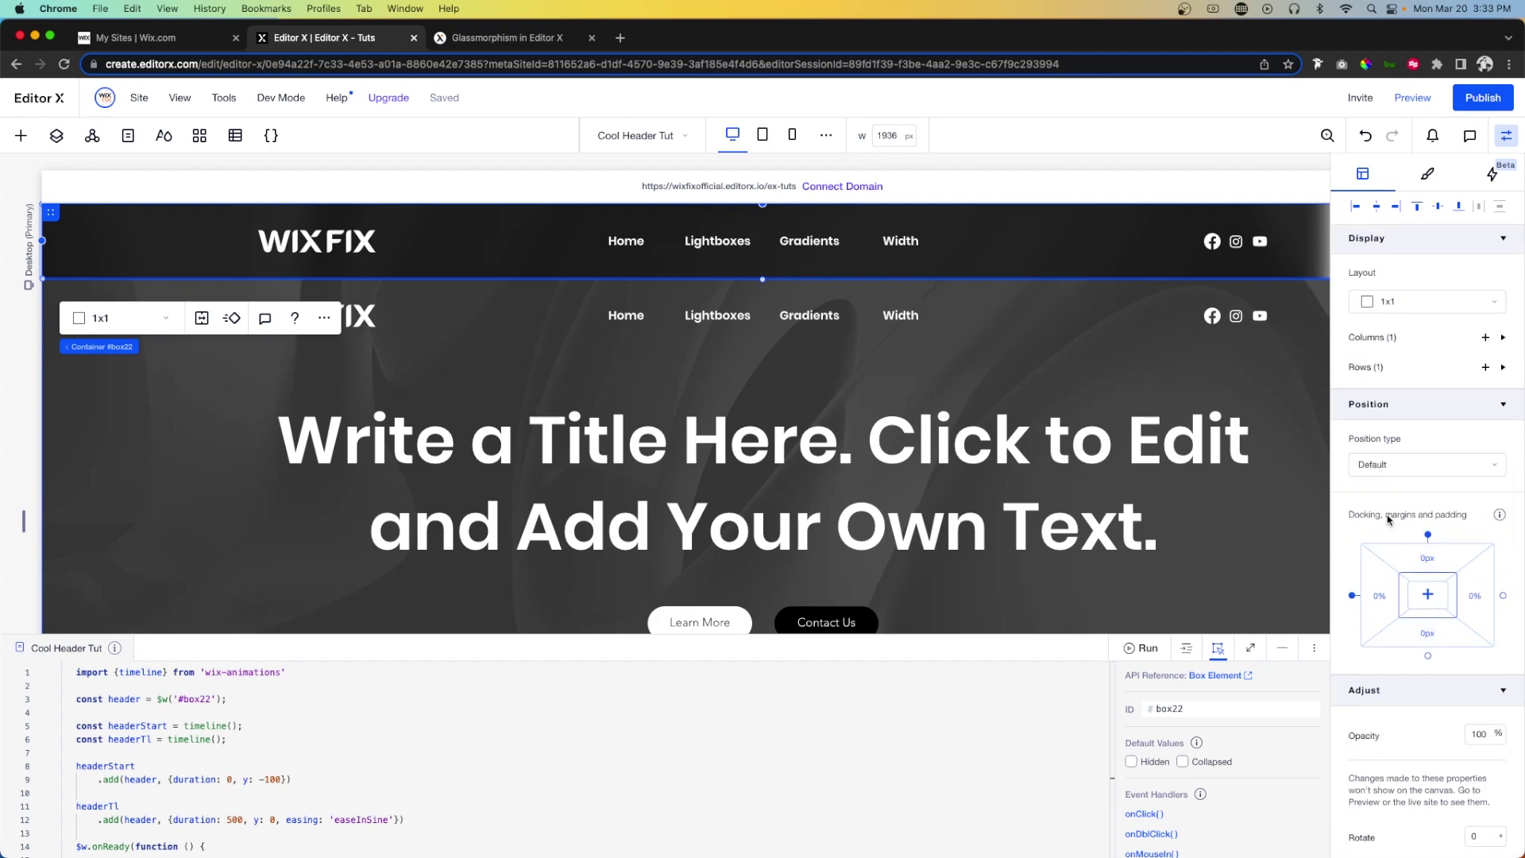
pyautogui.click(1388, 528)
pyautogui.click(1386, 560)
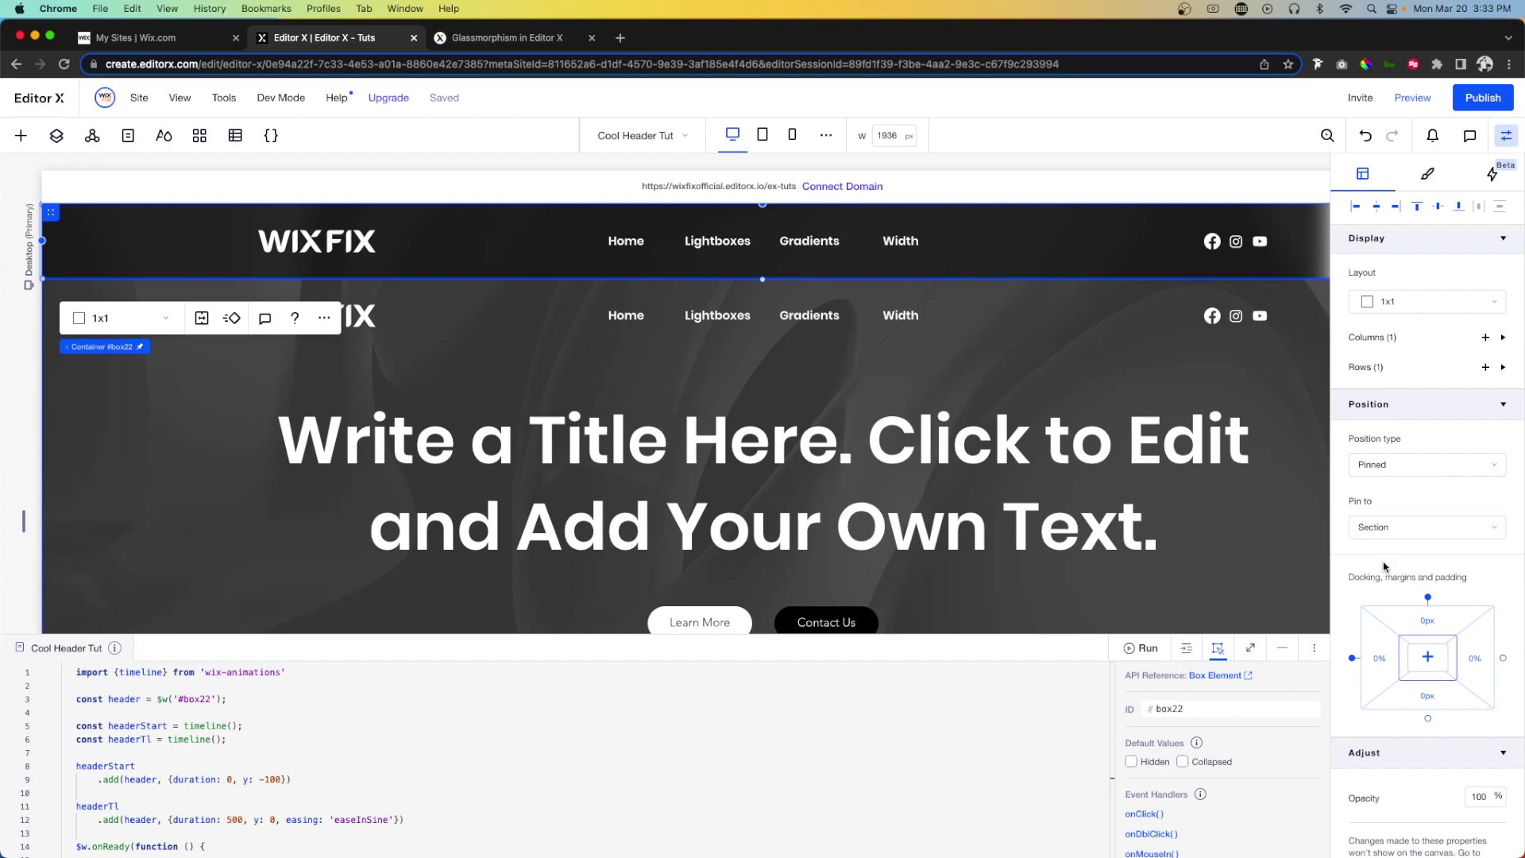
pyautogui.click(1408, 101)
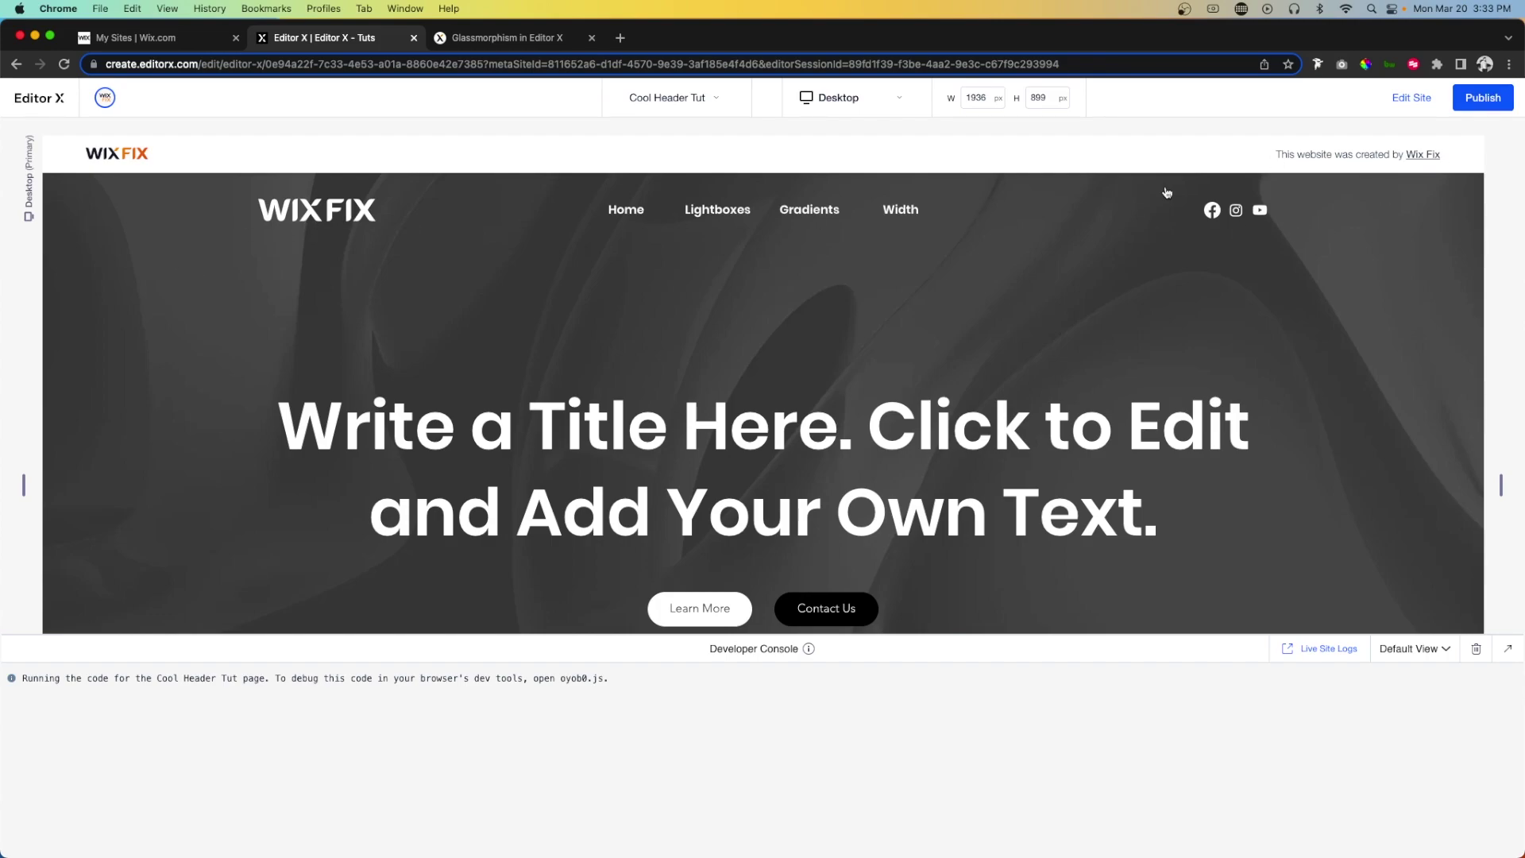
pyautogui.click(1507, 654)
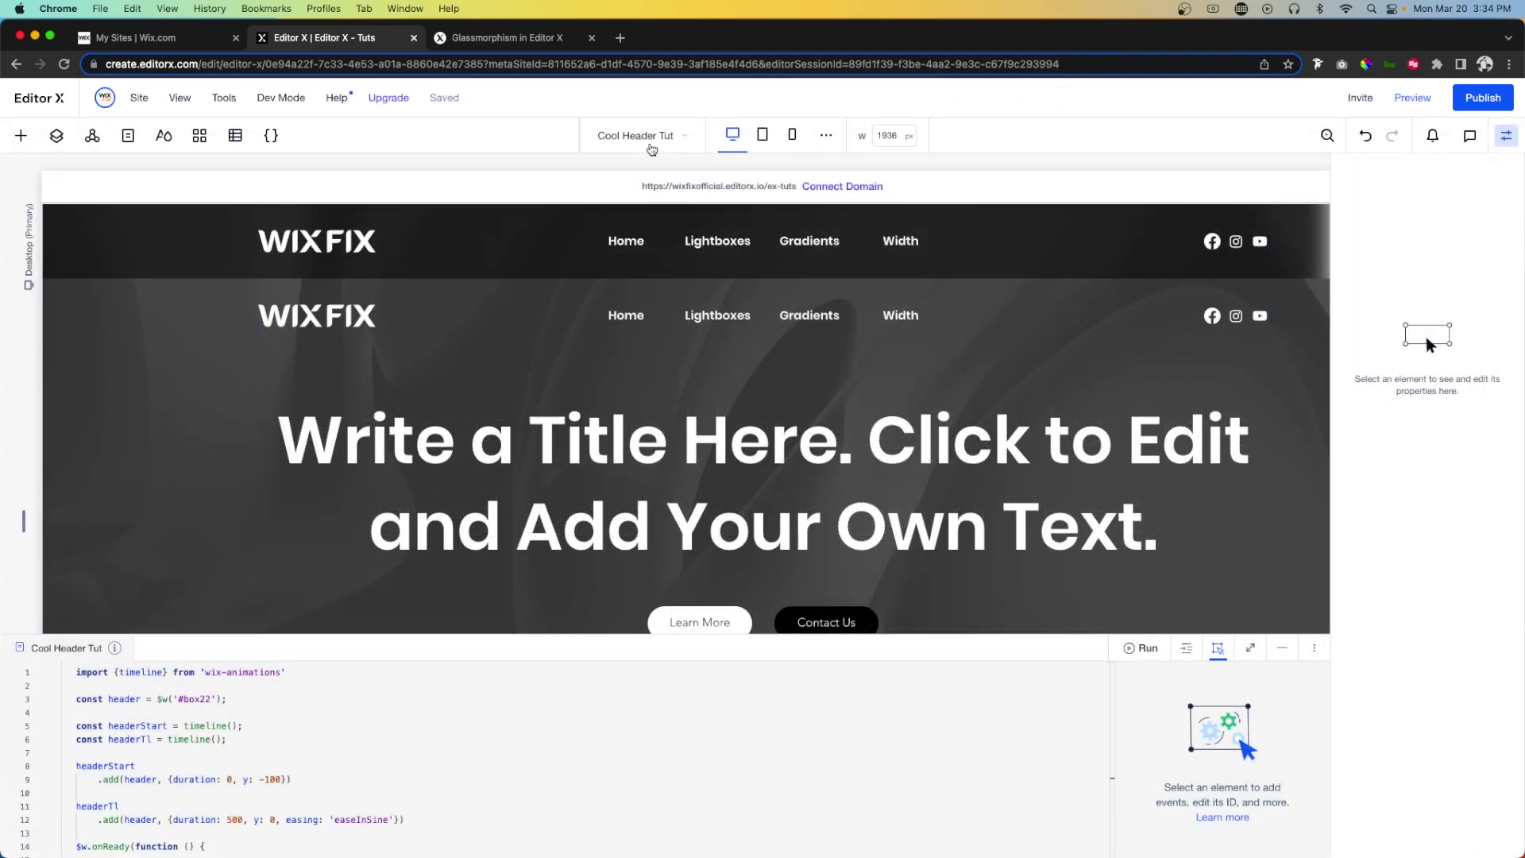
# - Copy the pinned header container #box22 from the Cool Header Tut page
pyautogui.click(644, 139)
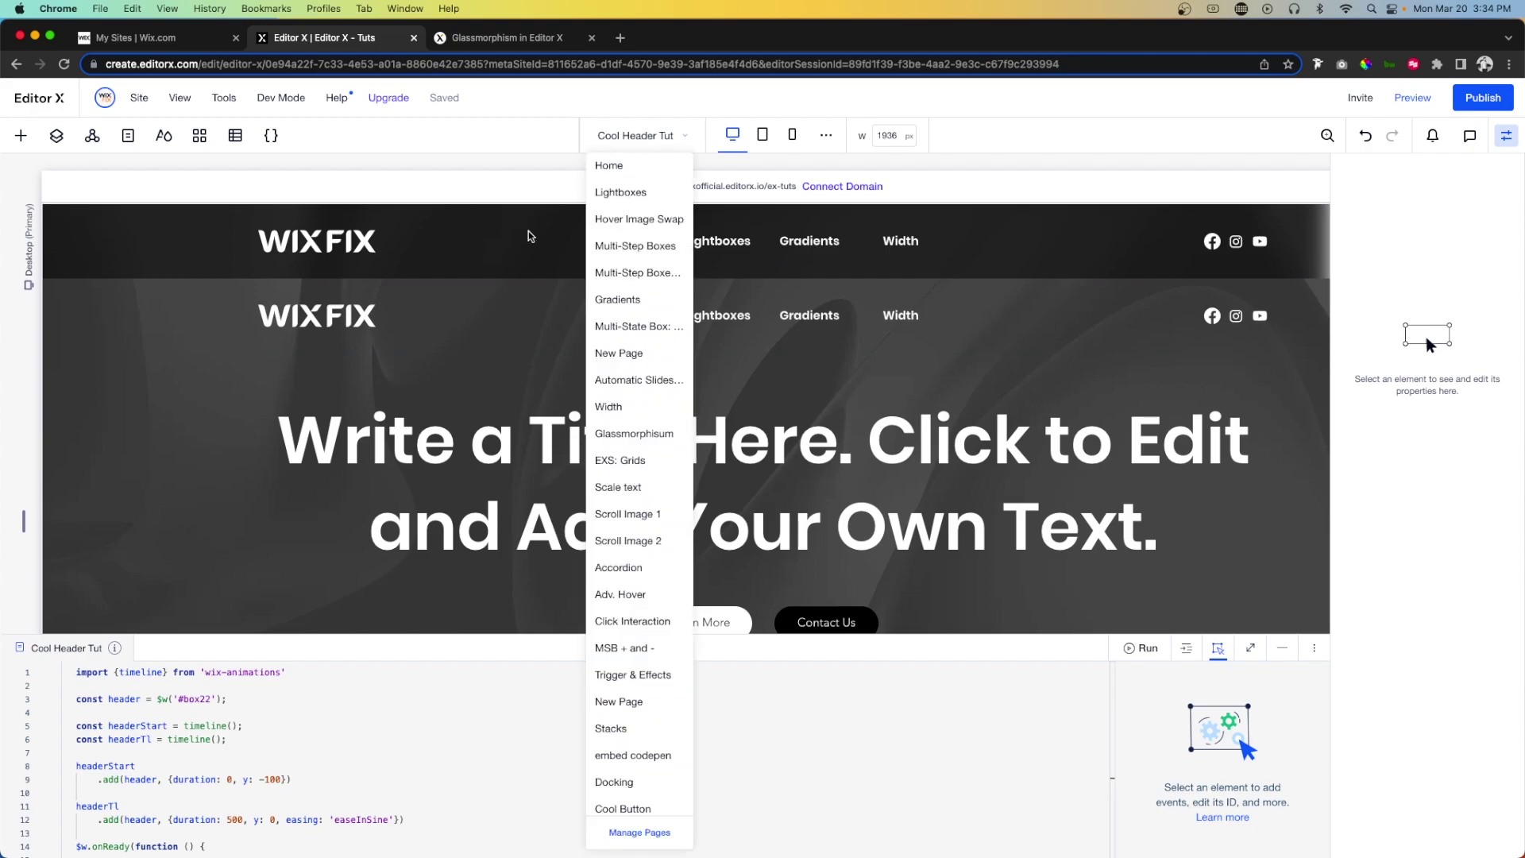
pyautogui.click(450, 314)
pyautogui.click(448, 314)
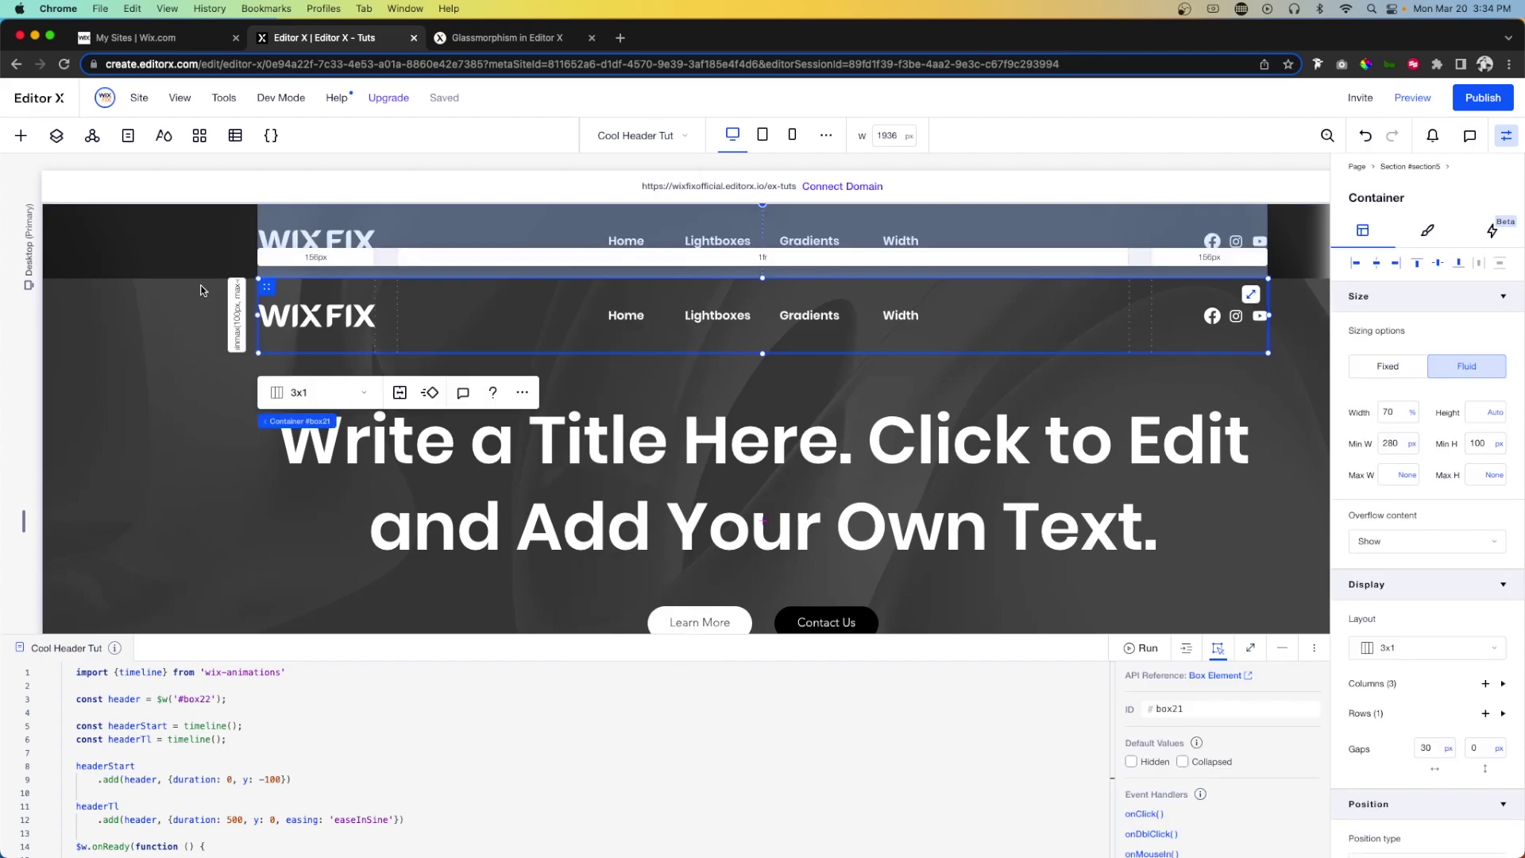
pyautogui.click(447, 315)
pyautogui.click(449, 316)
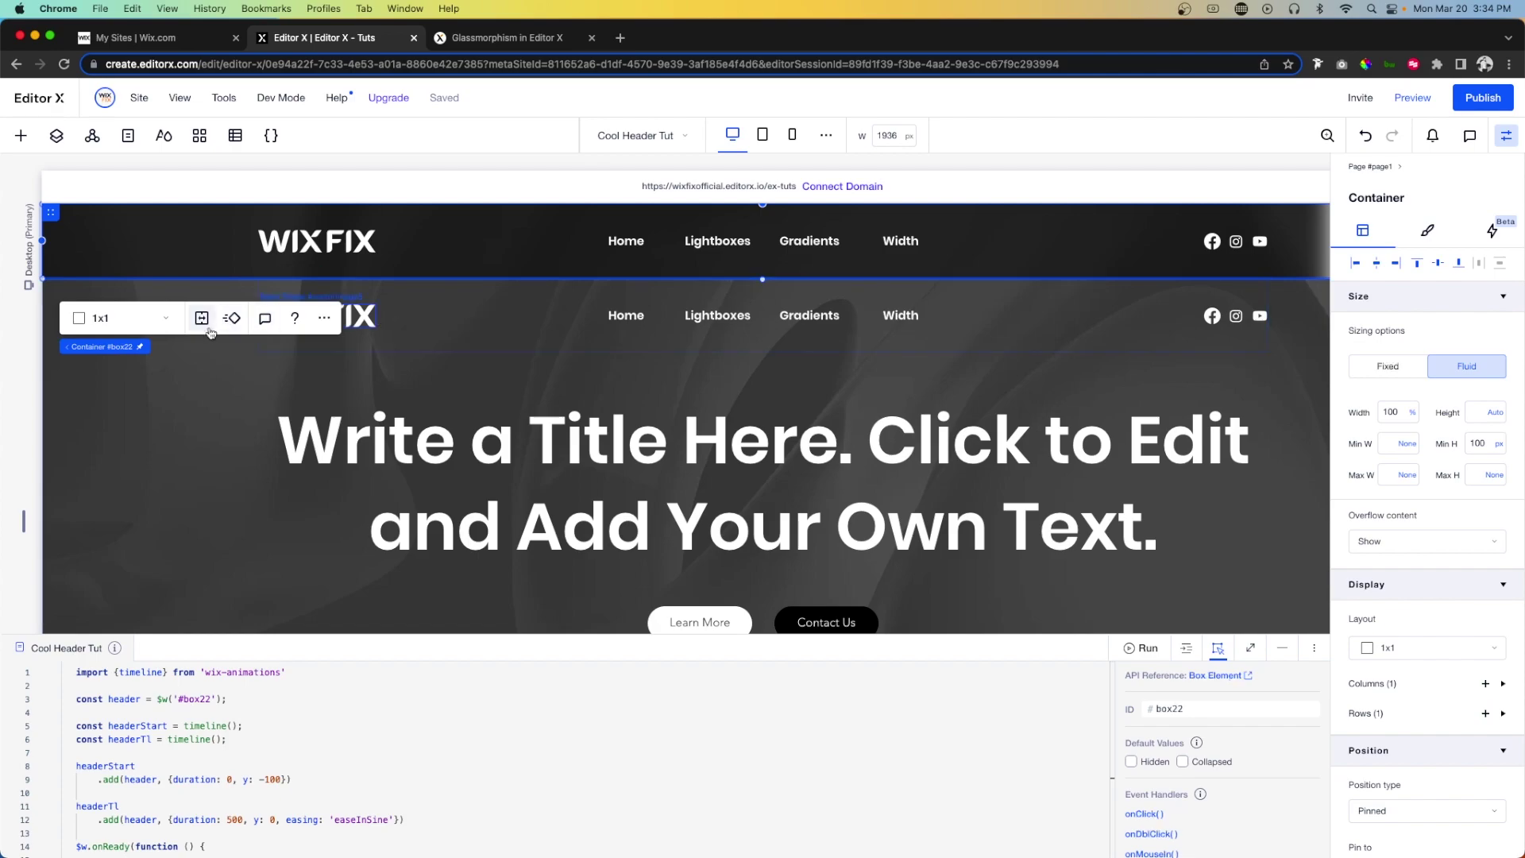
pyautogui.click(323, 318)
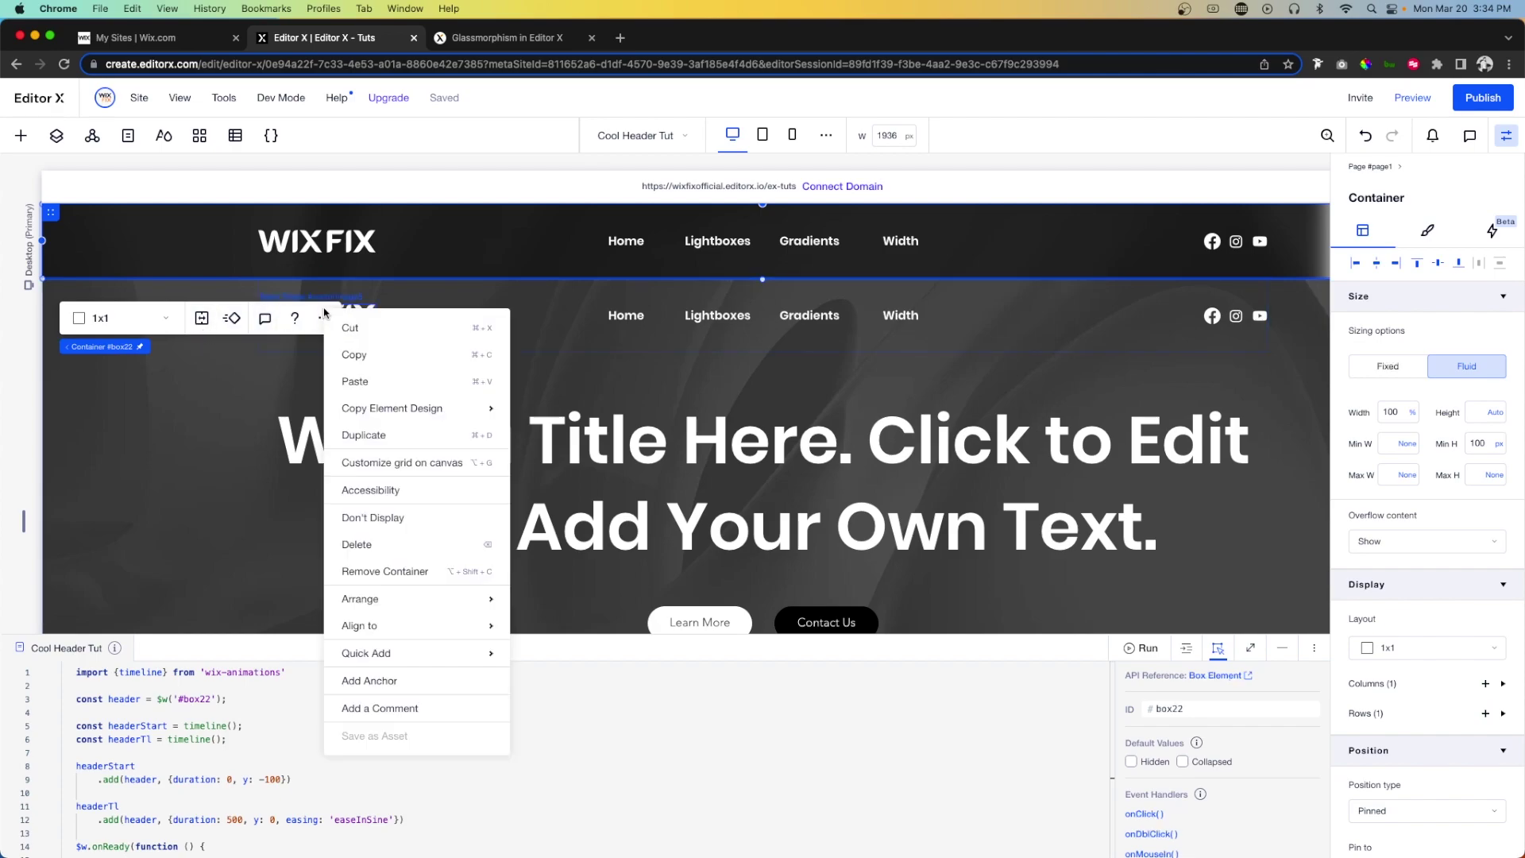
pyautogui.click(368, 356)
# - Add a new standard blank page to the site and close the page list
pyautogui.click(681, 135)
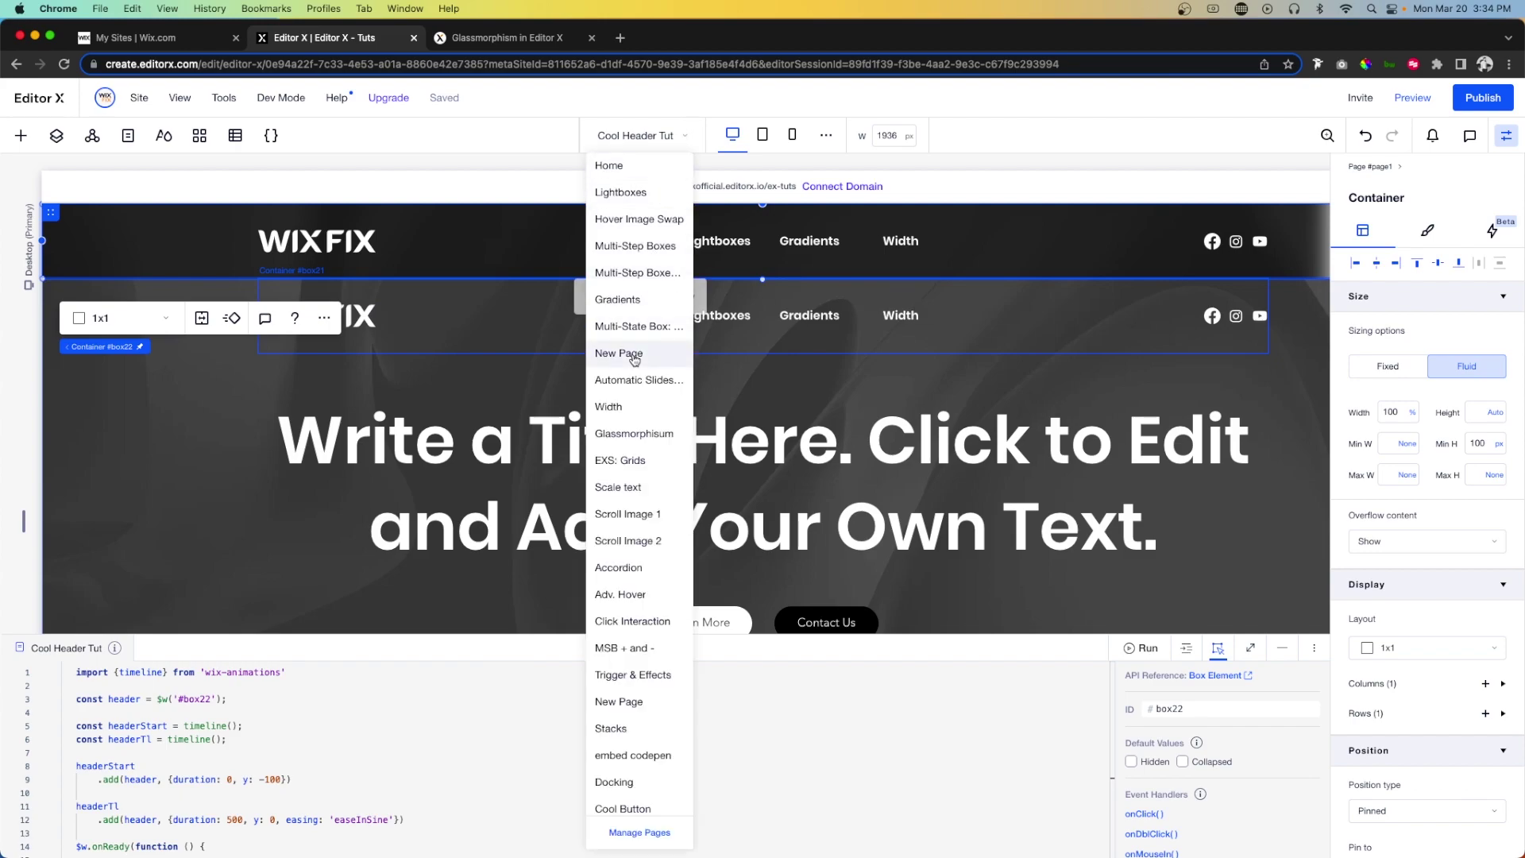
pyautogui.click(125, 136)
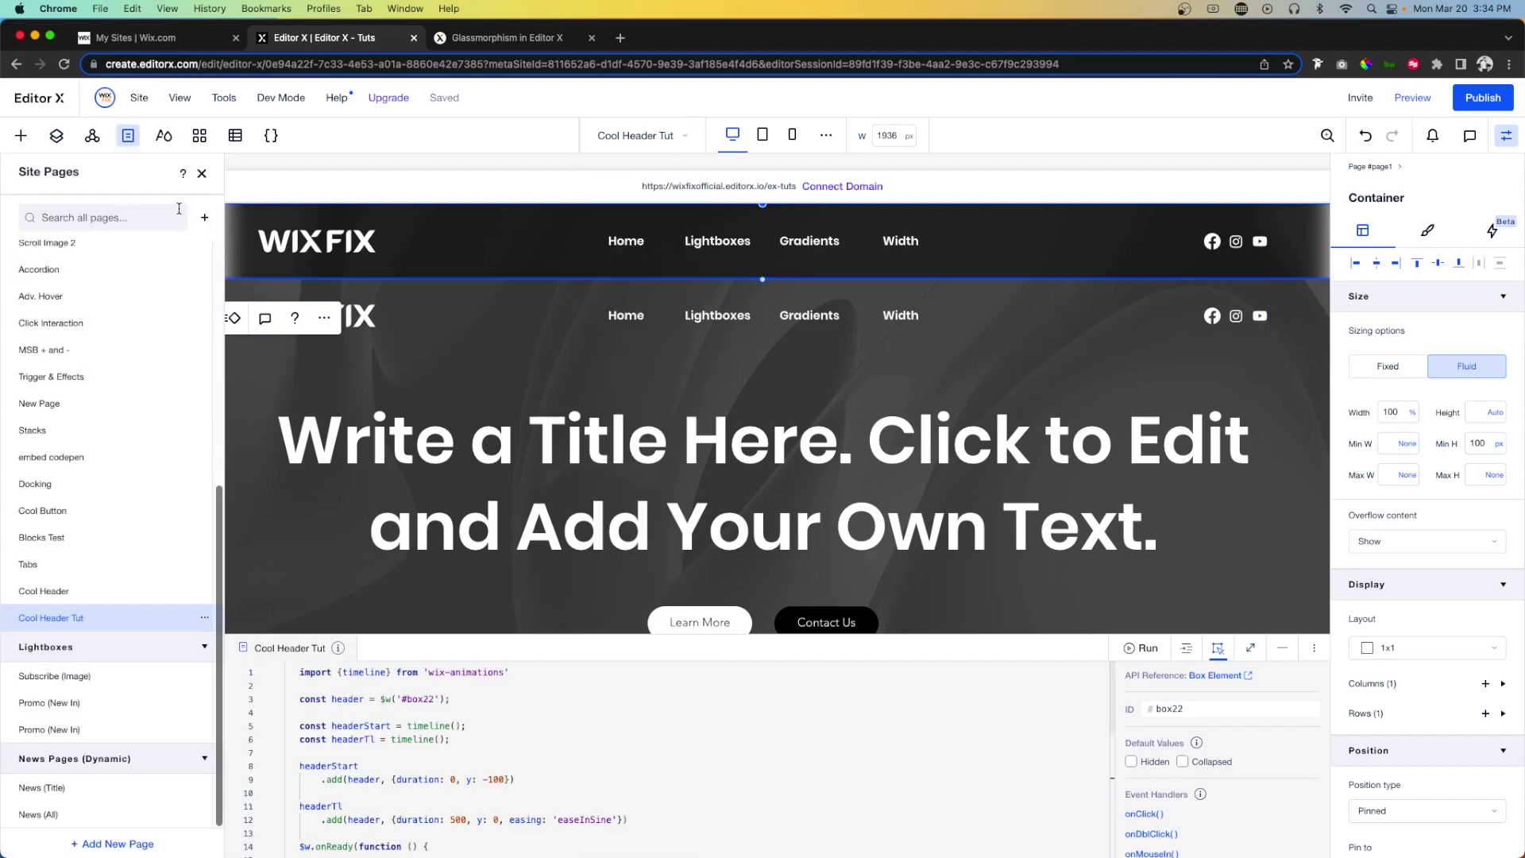
pyautogui.click(204, 219)
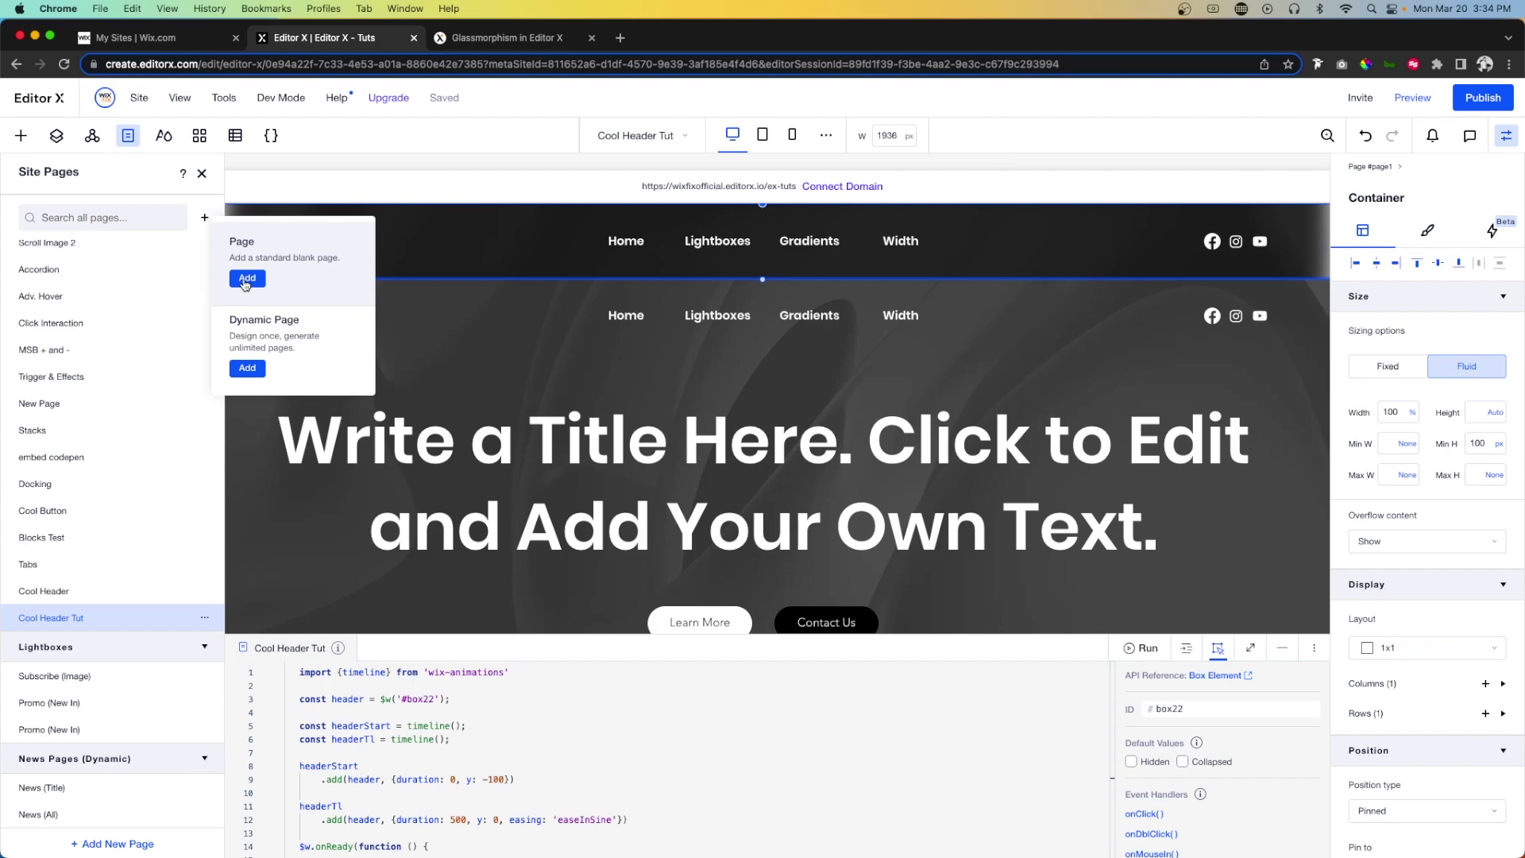
pyautogui.click(246, 279)
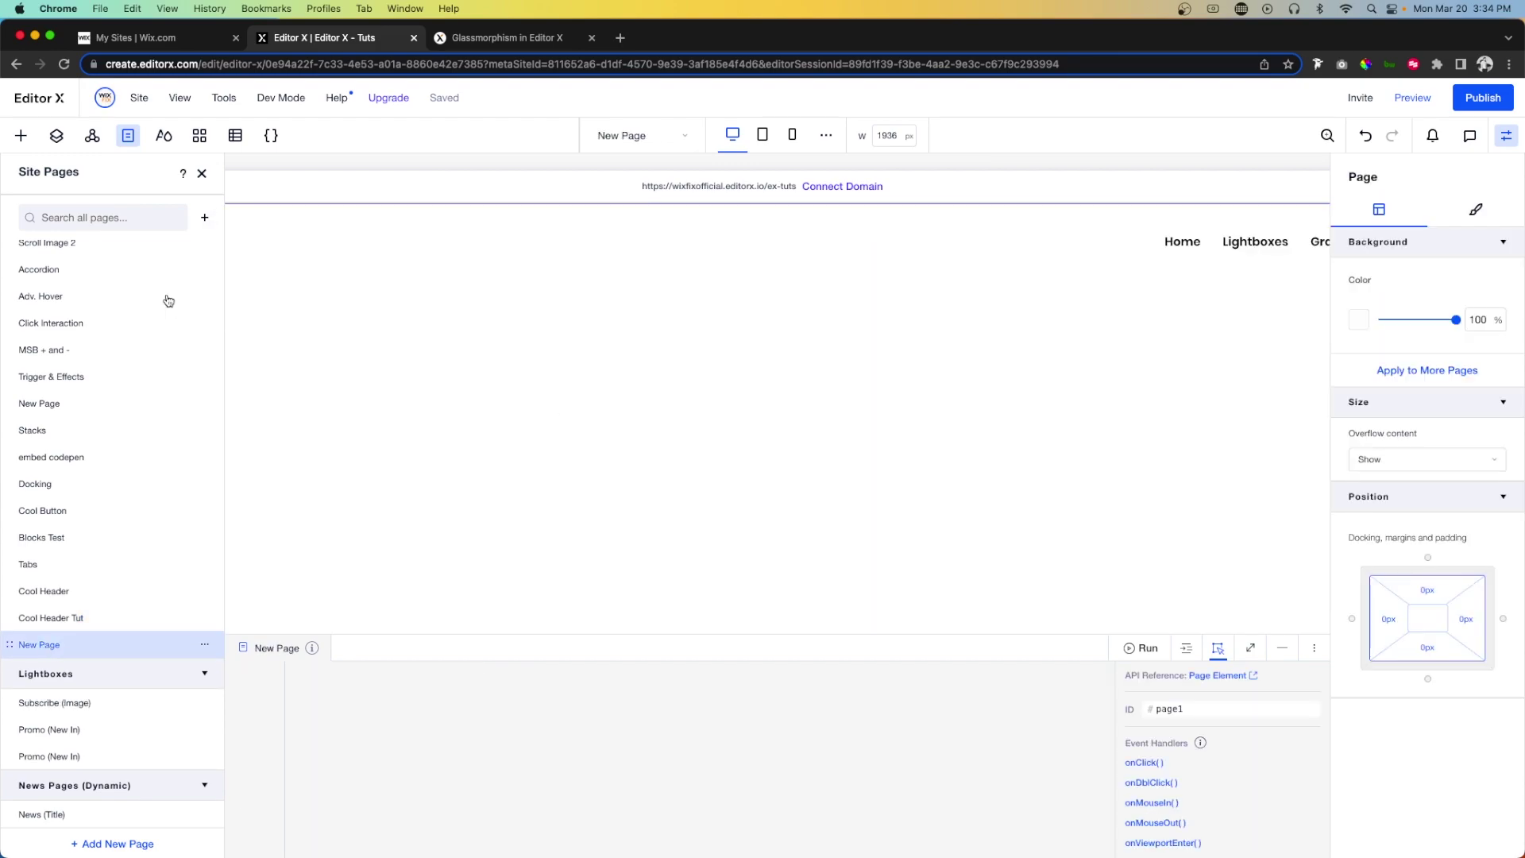
pyautogui.click(468, 247)
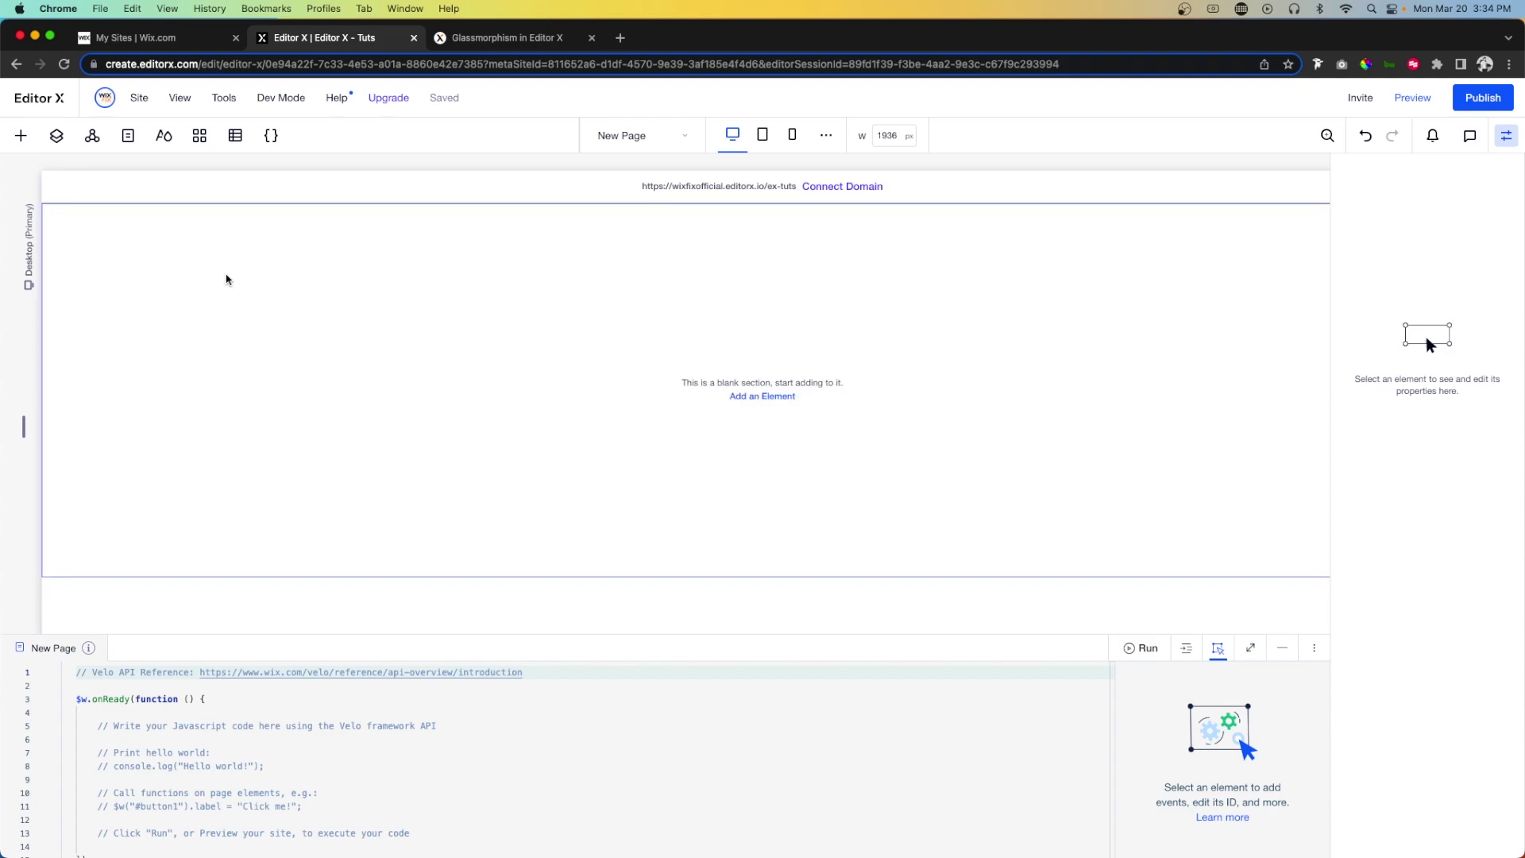
# - Add two Hero wireframes to the new page: the split image-and-text layout, and below it the dark title layout with four items
pyautogui.click(21, 137)
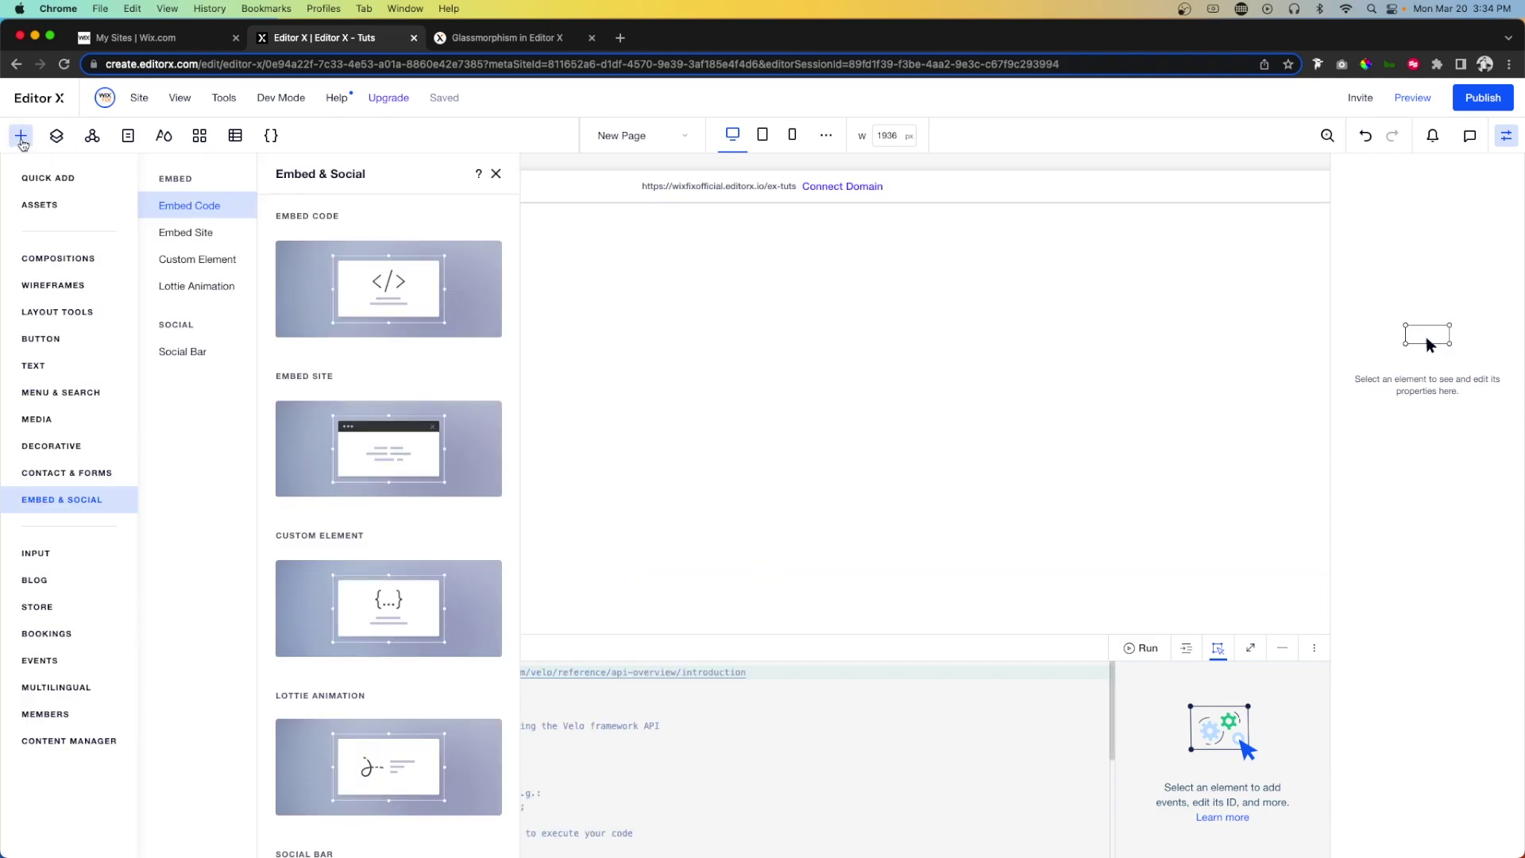
pyautogui.click(45, 287)
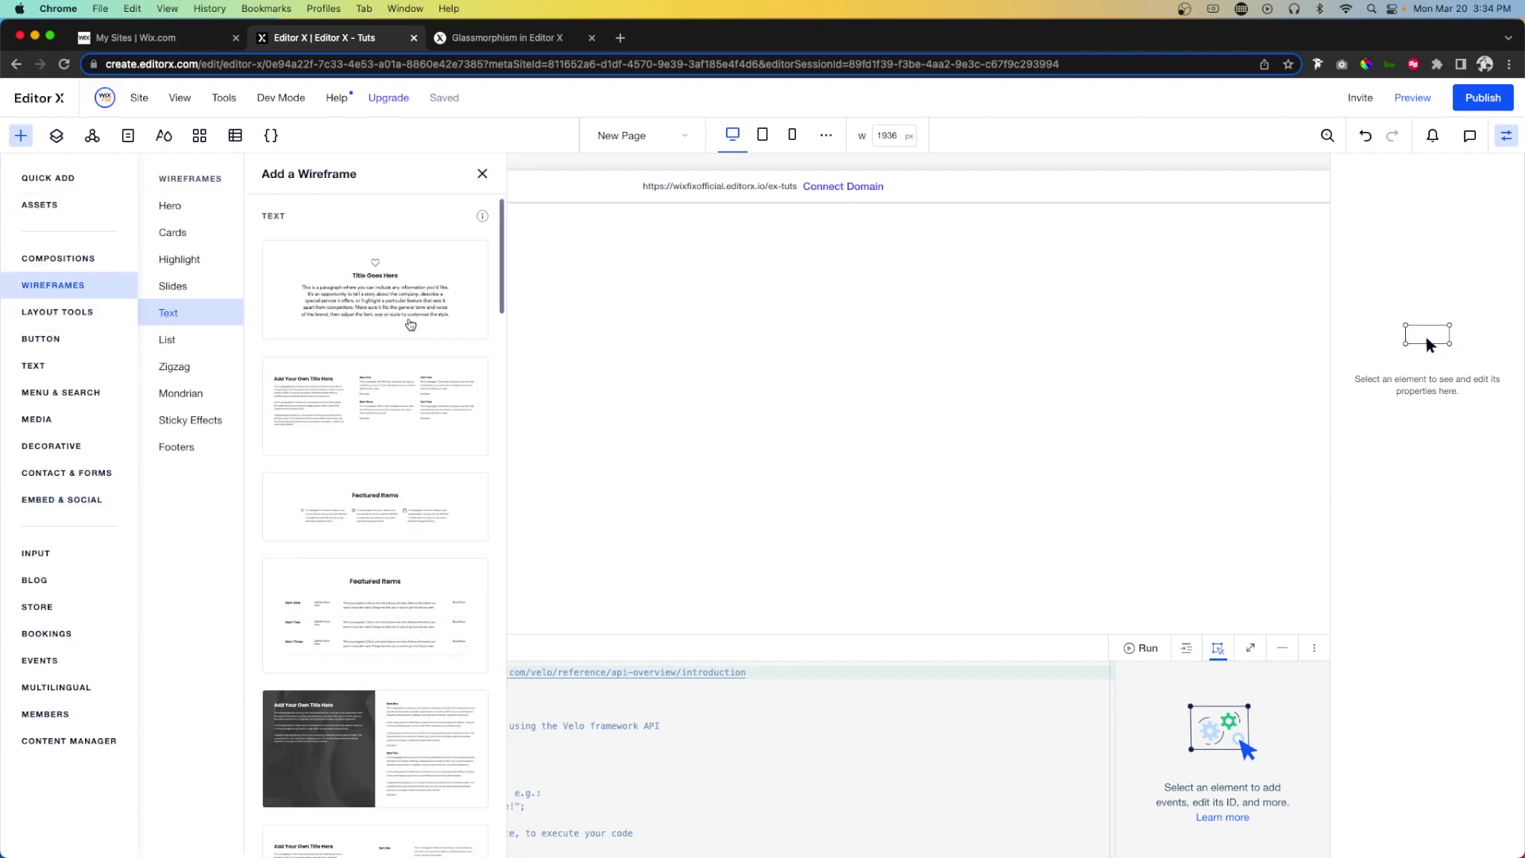
pyautogui.click(168, 208)
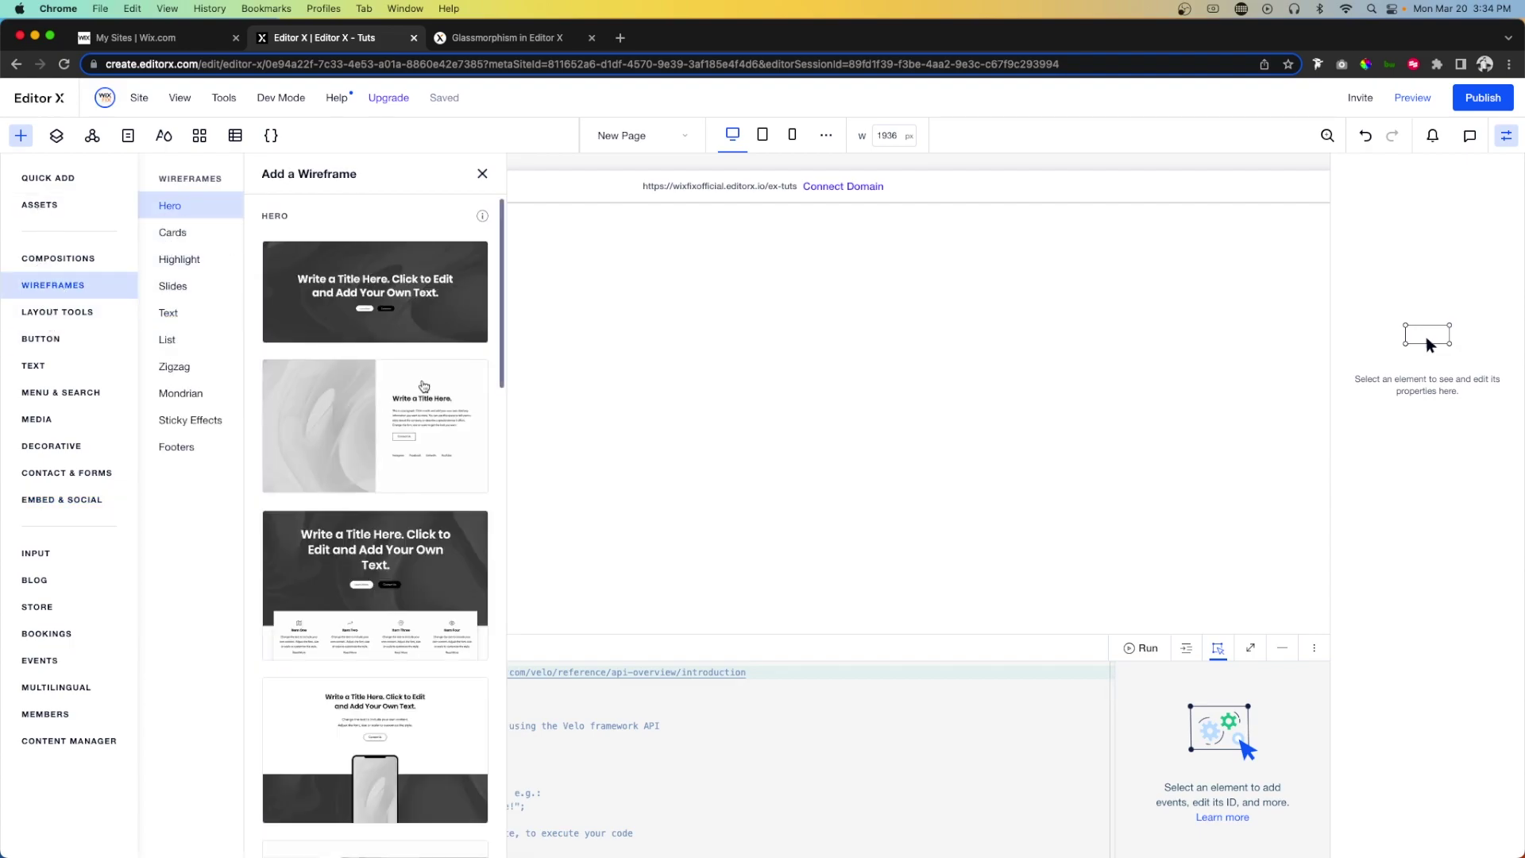
pyautogui.moveTo(362, 409); pyautogui.dragTo(725, 397)
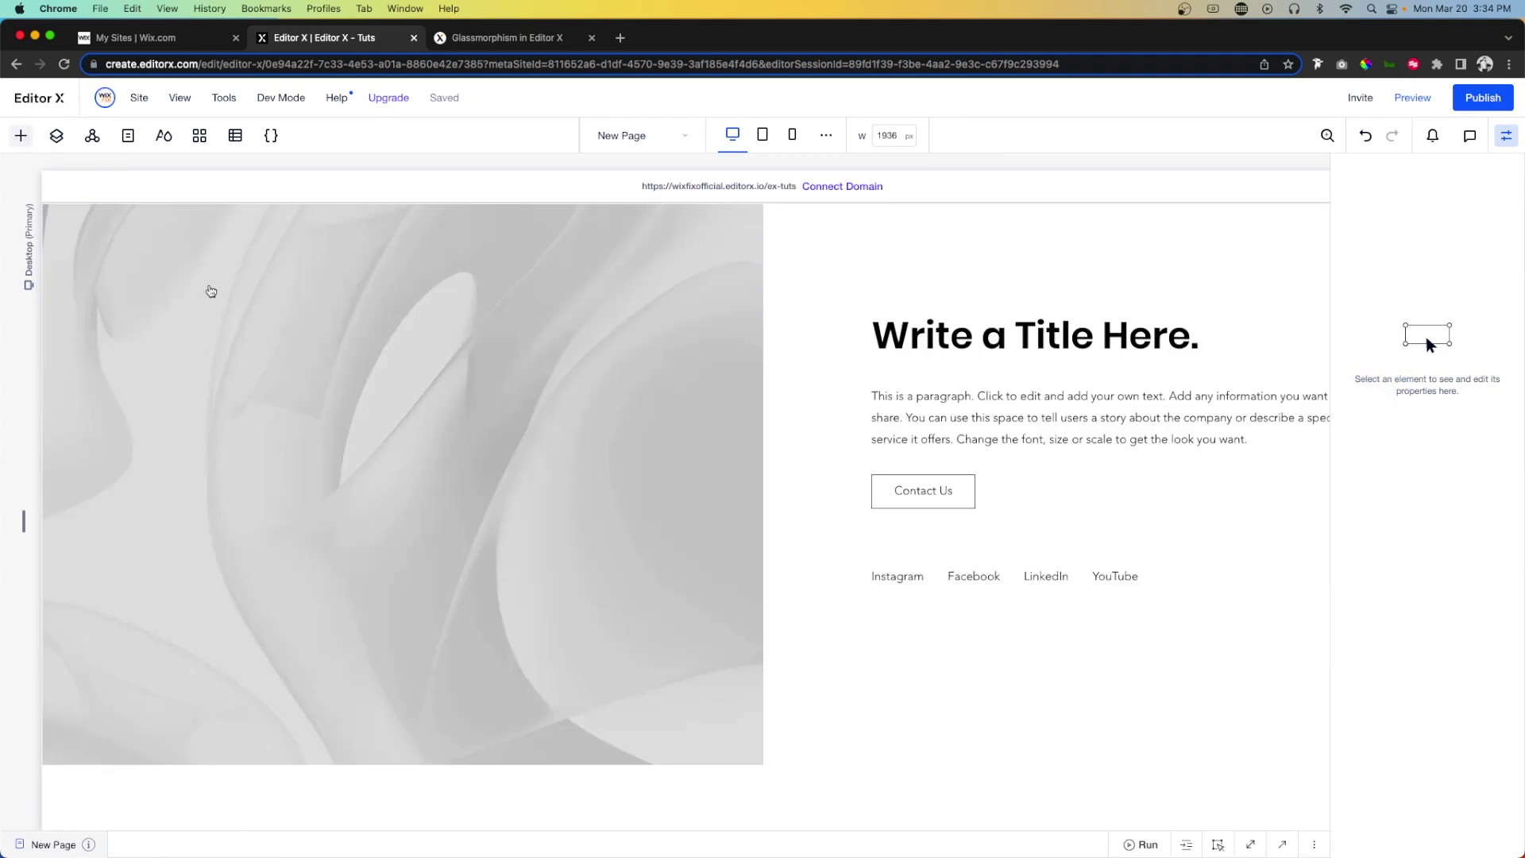
pyautogui.press('a')
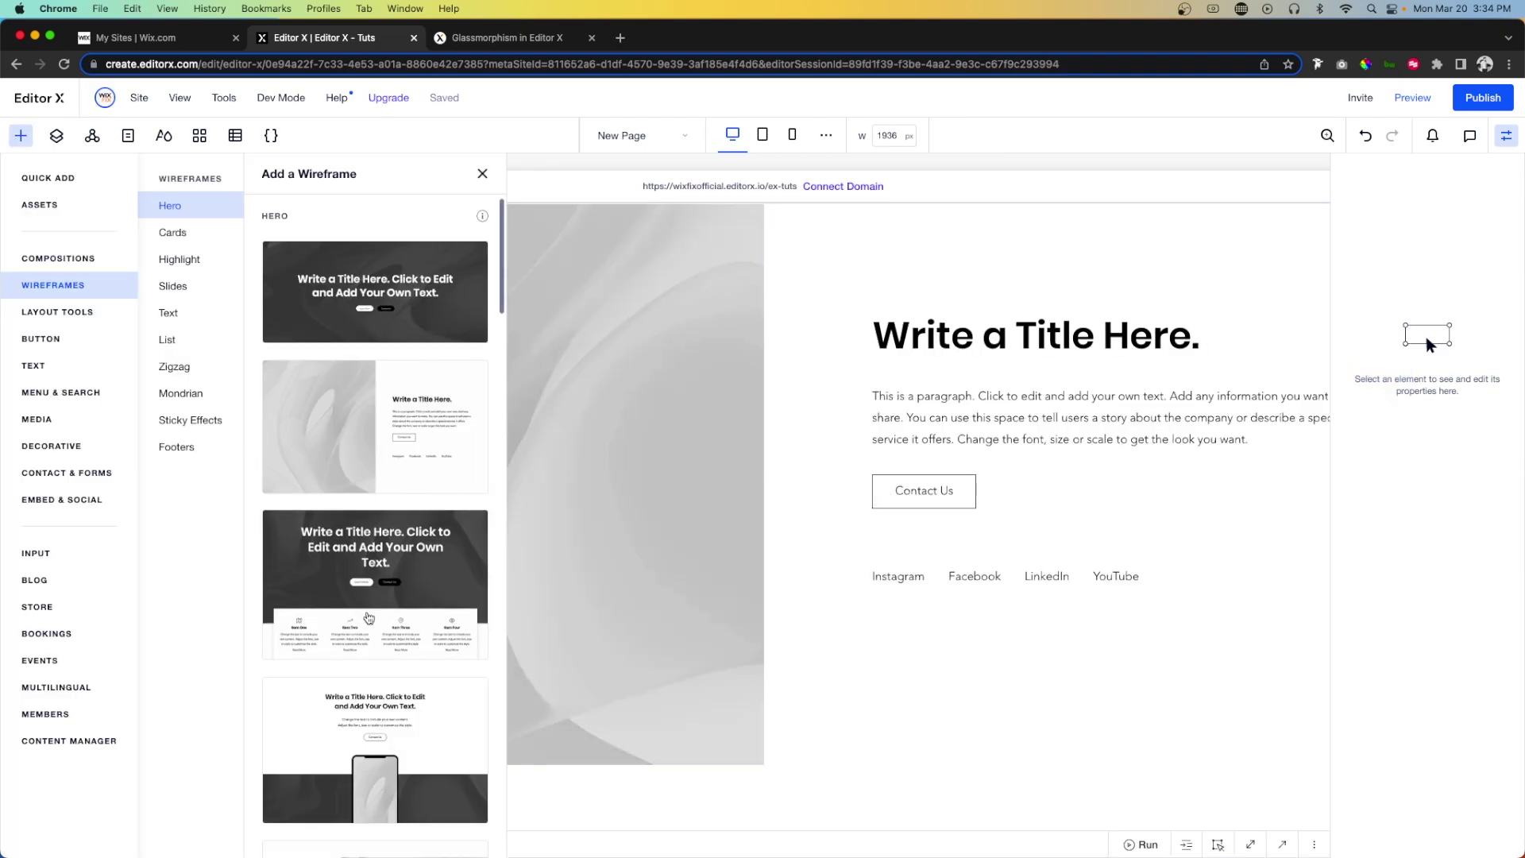
pyautogui.moveTo(337, 581); pyautogui.dragTo(747, 747)
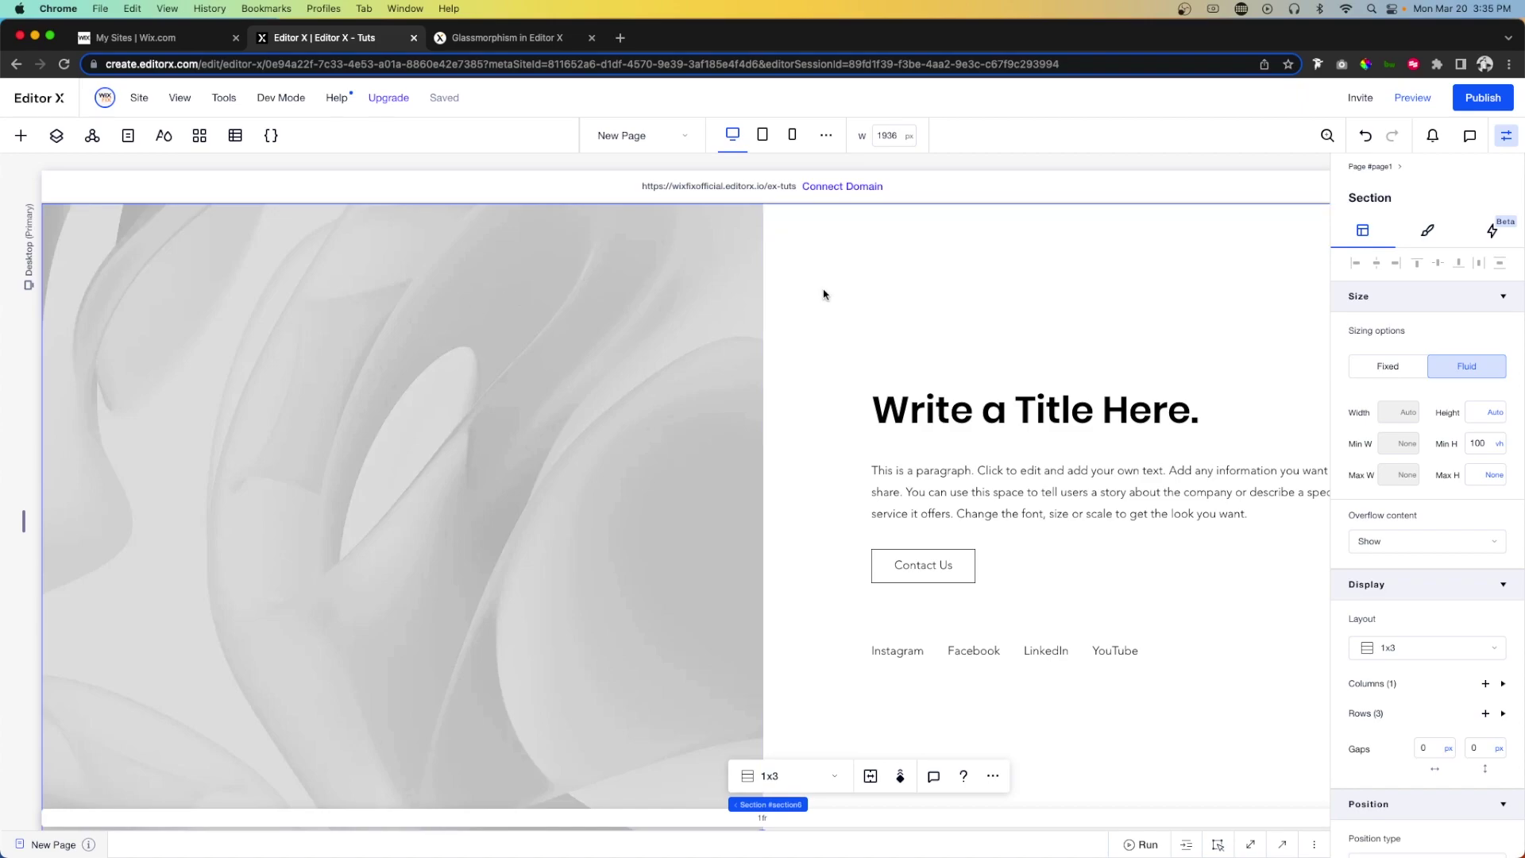
# - Paste the copied header container onto the new page over its split image-and-text hero section
pyautogui.click(823, 295)
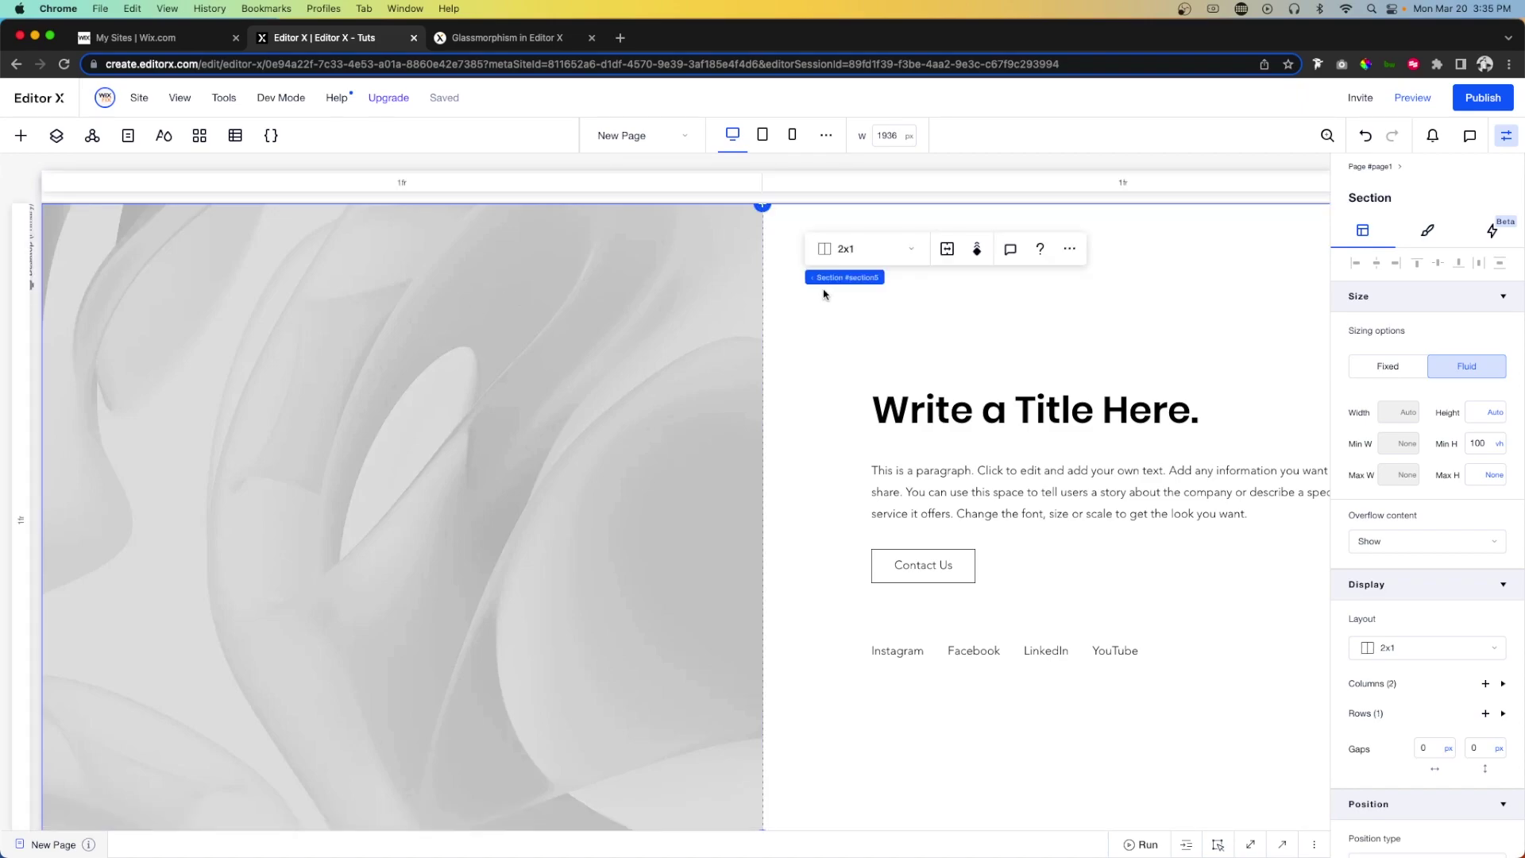
pyautogui.press('Escape')
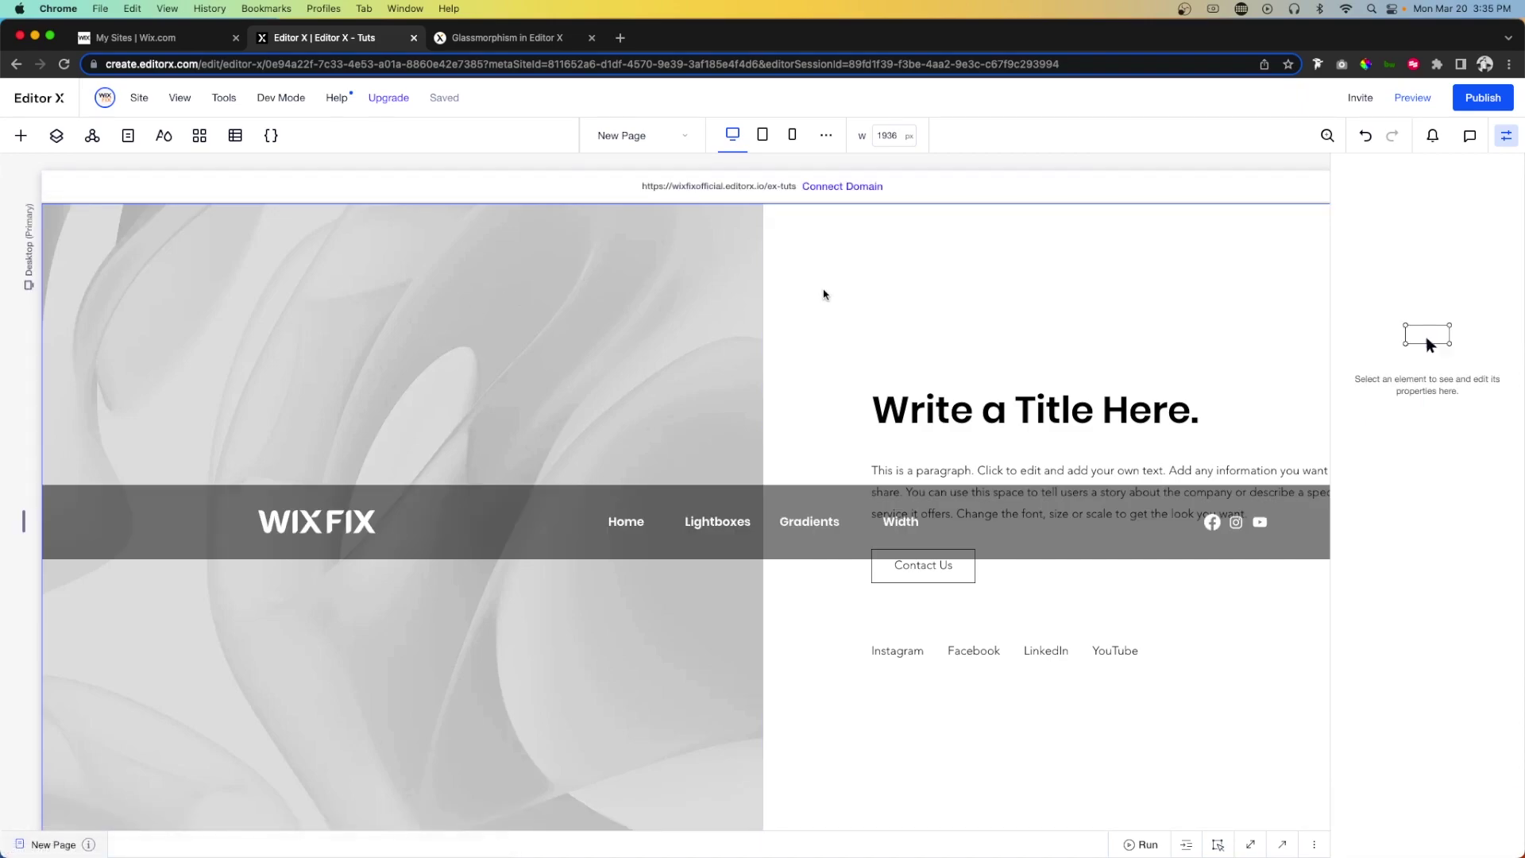
# - Set the top margin of the pasted header container #box22 to 0 px
pyautogui.click(769, 552)
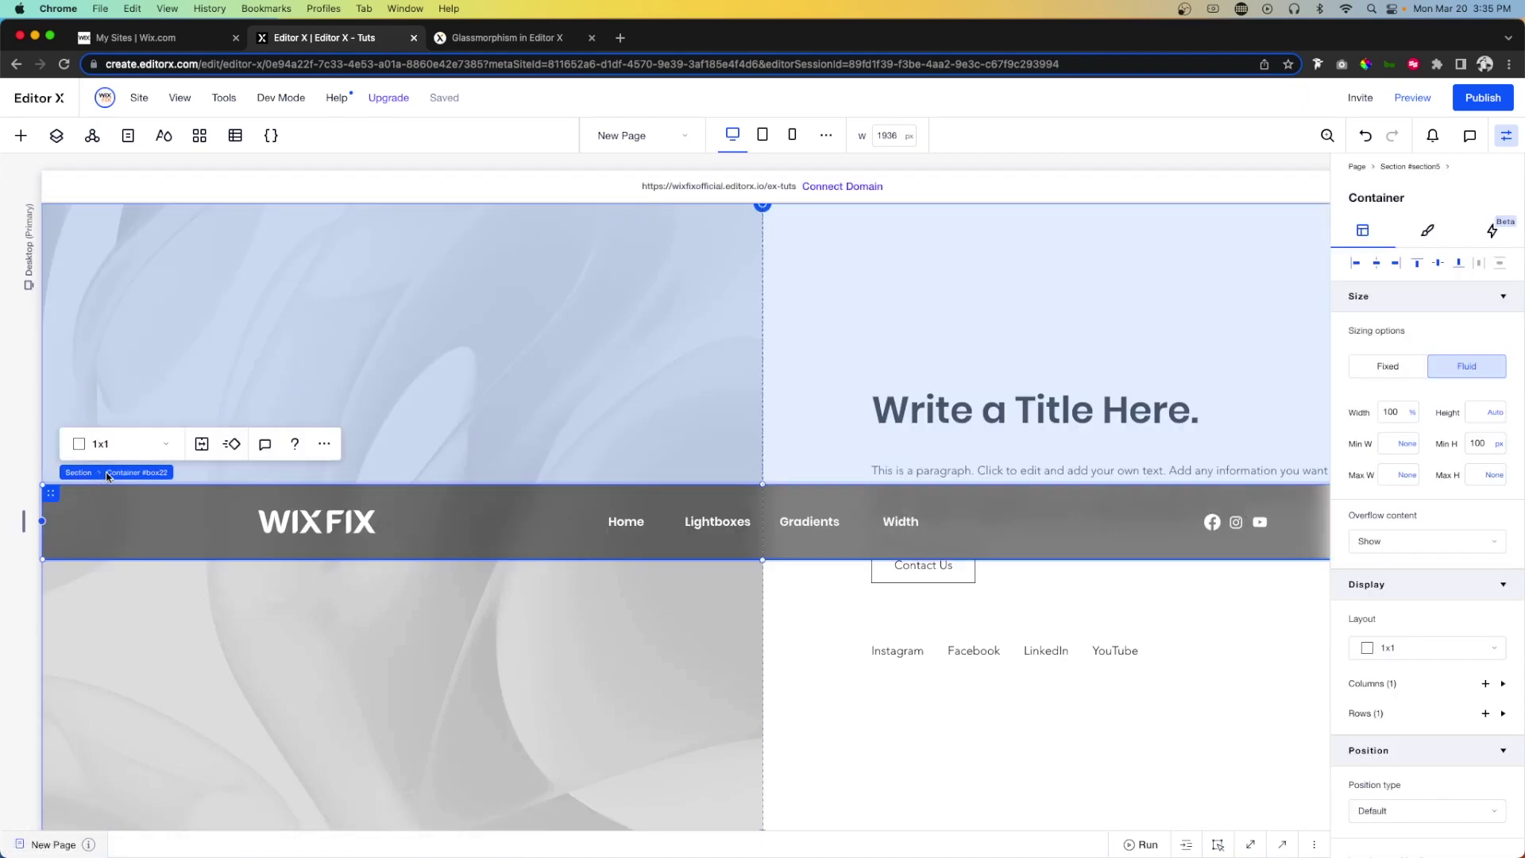
pyautogui.scroll(-10, 1369, 551)
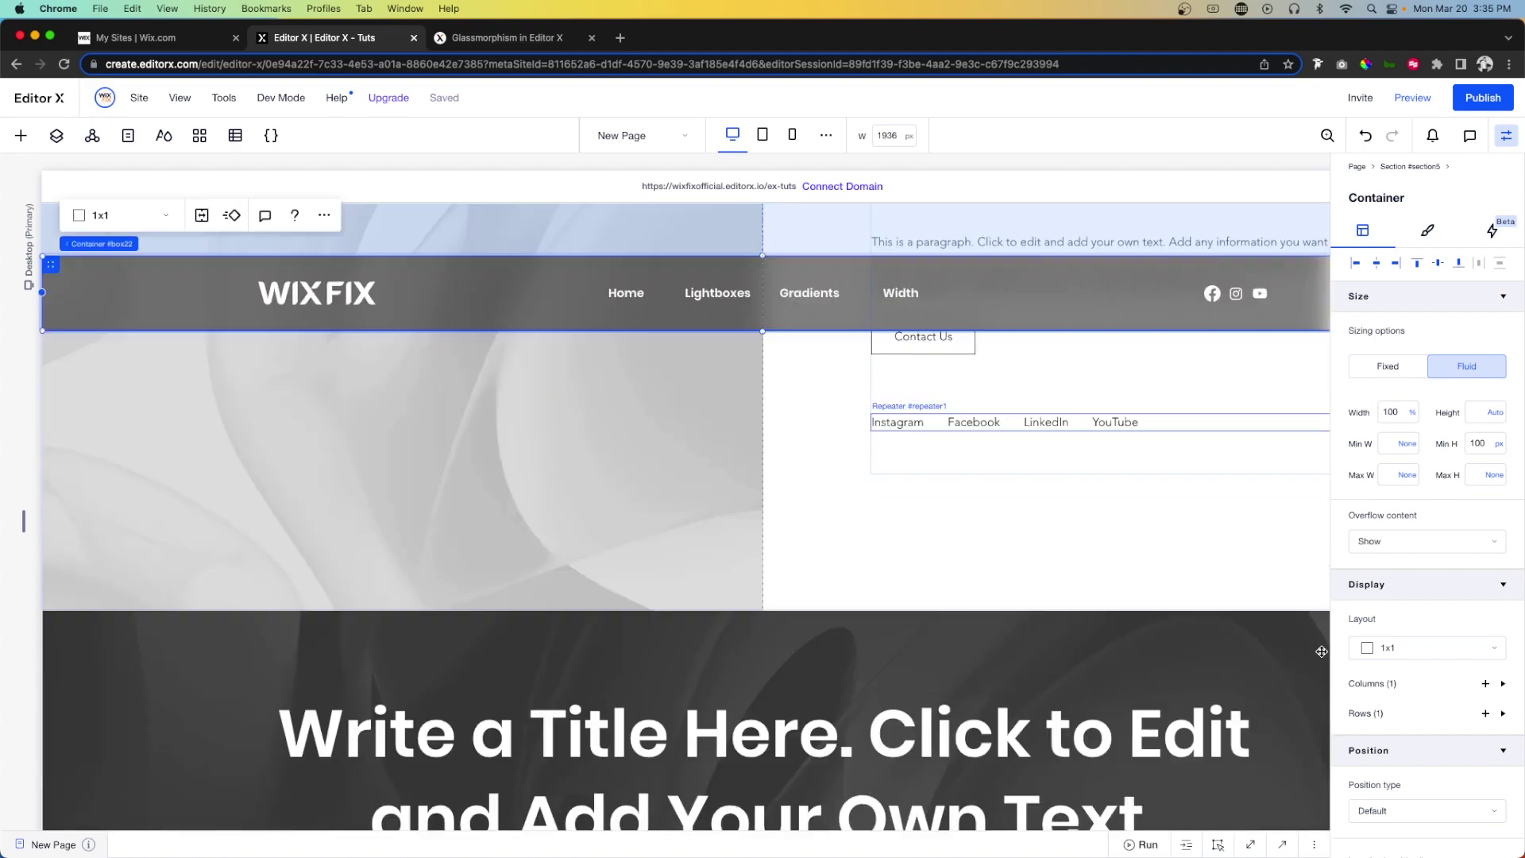
pyautogui.click(1429, 502)
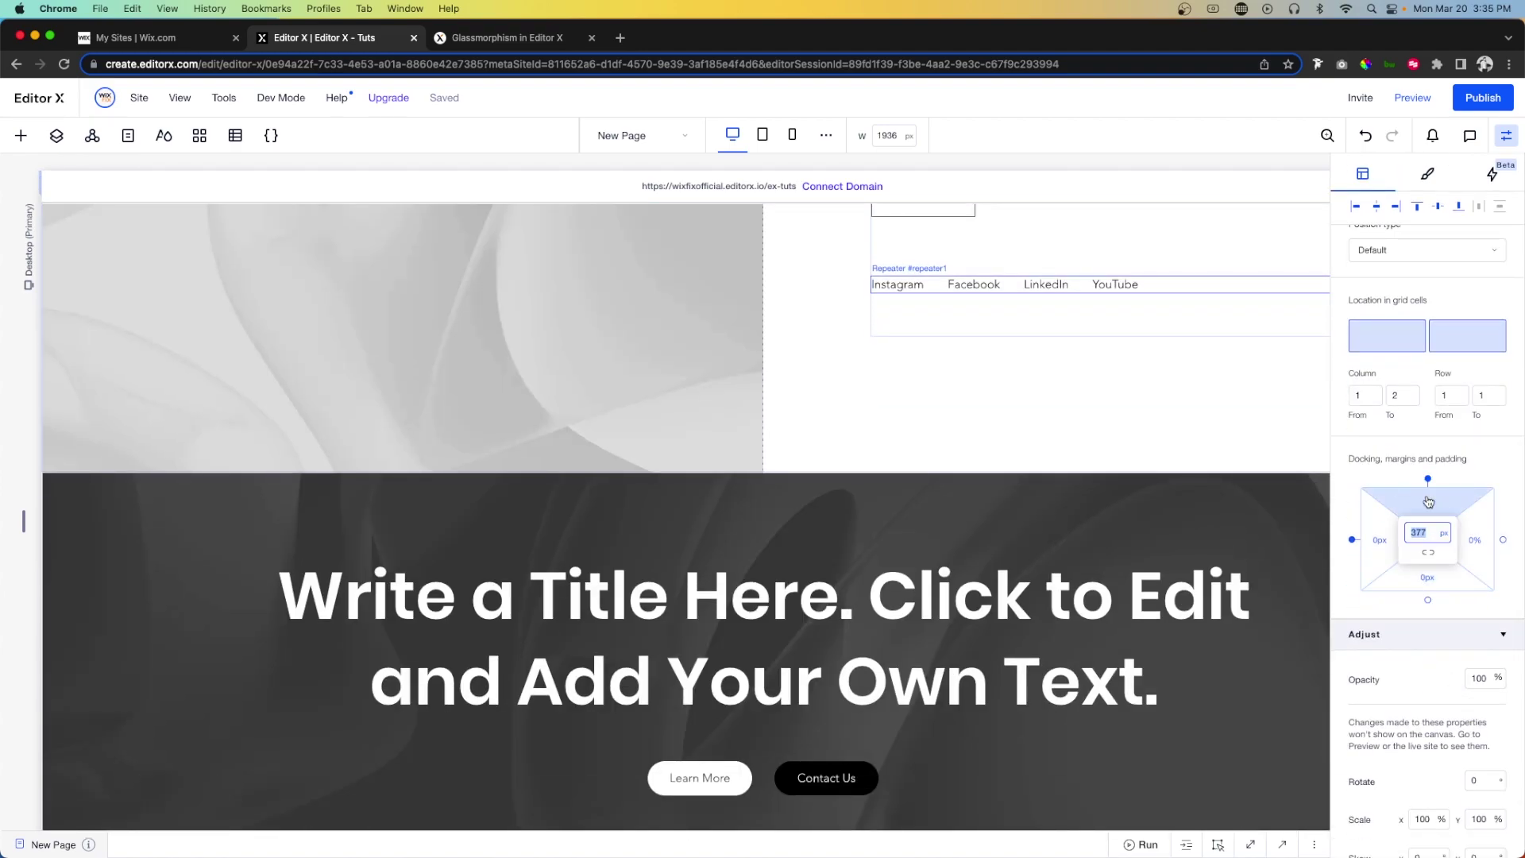
pyautogui.write('0')
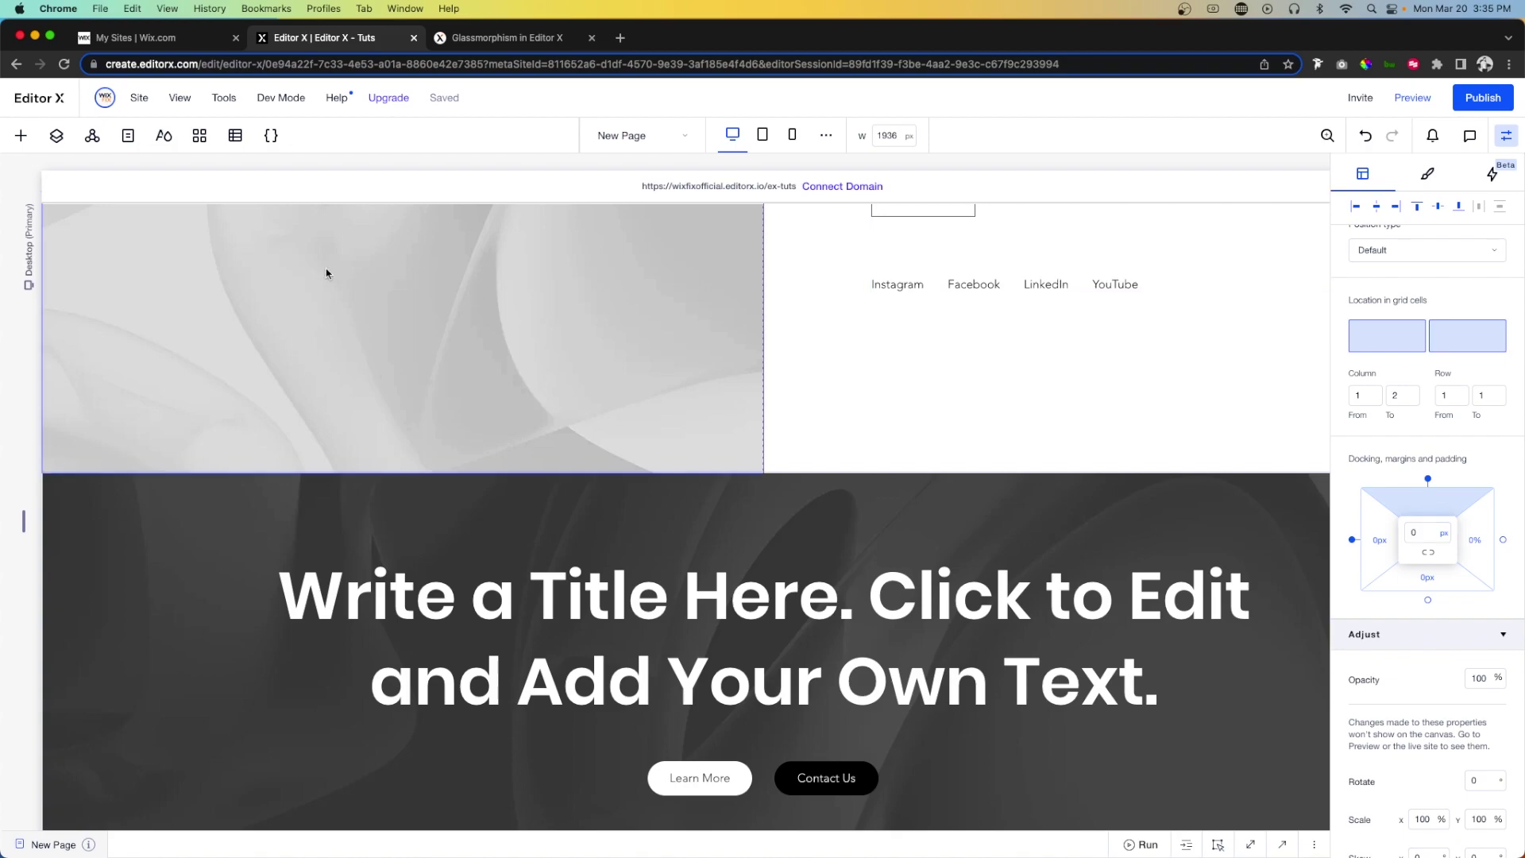
pyautogui.press('Return')
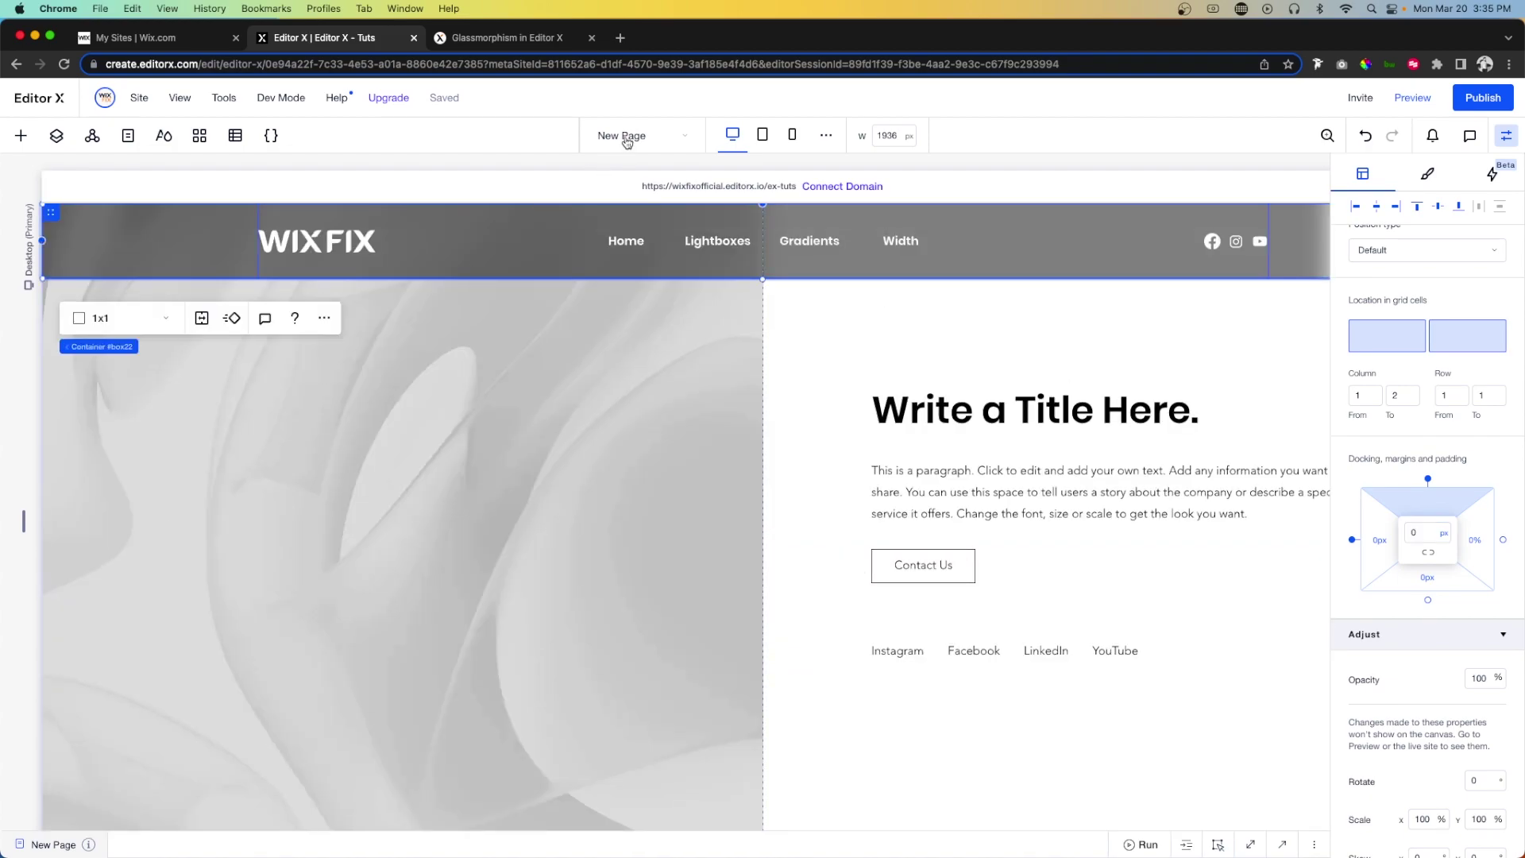
# - Copy the transparent header container #box21 from the Cool Header Tut page and paste it onto the new page below it in the page list
pyautogui.click(627, 137)
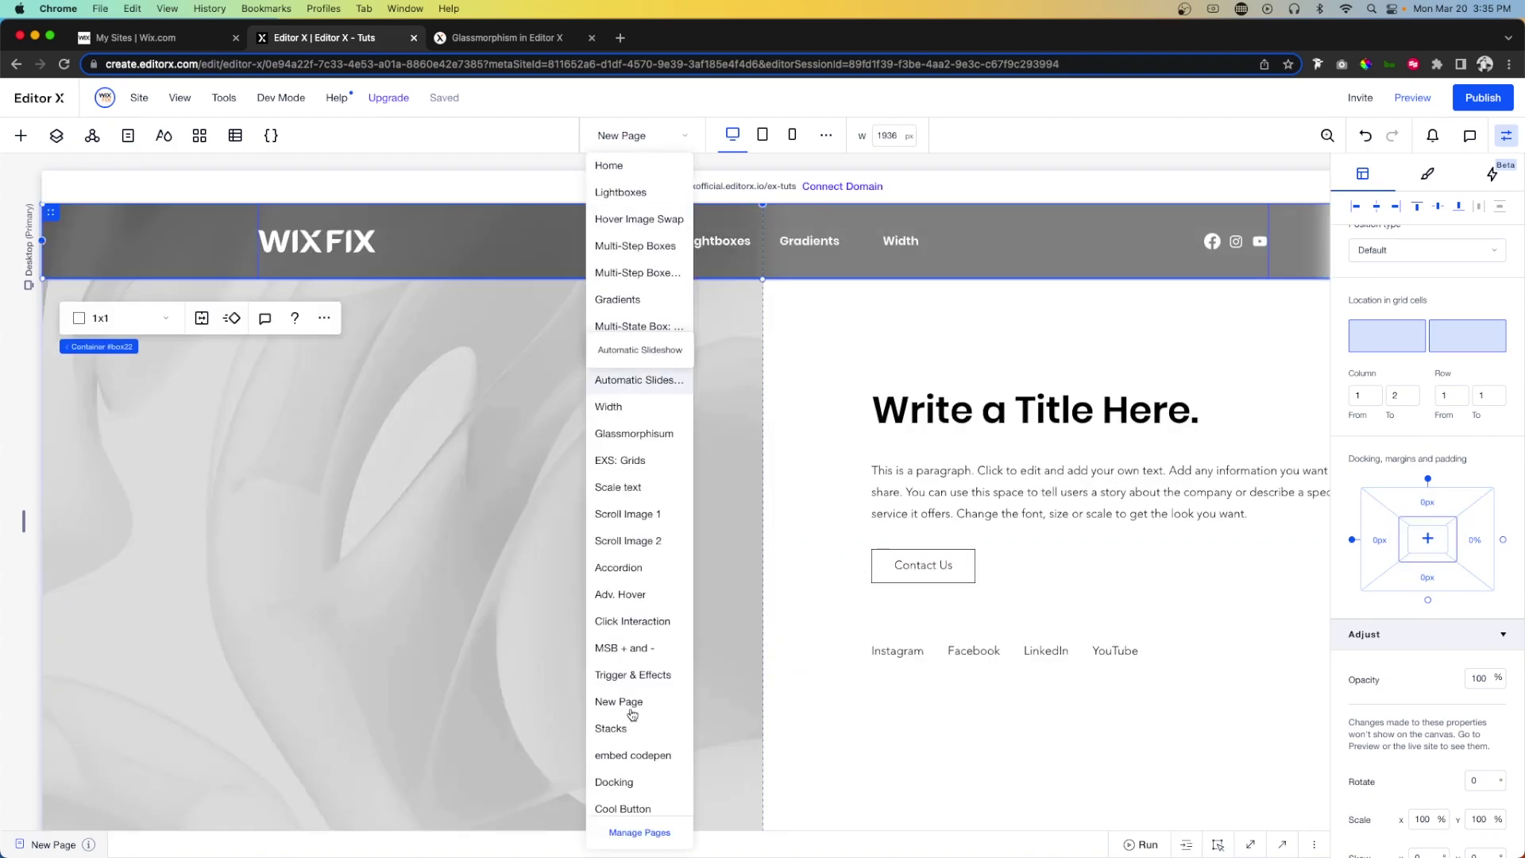
pyautogui.scroll(-5, 628, 600)
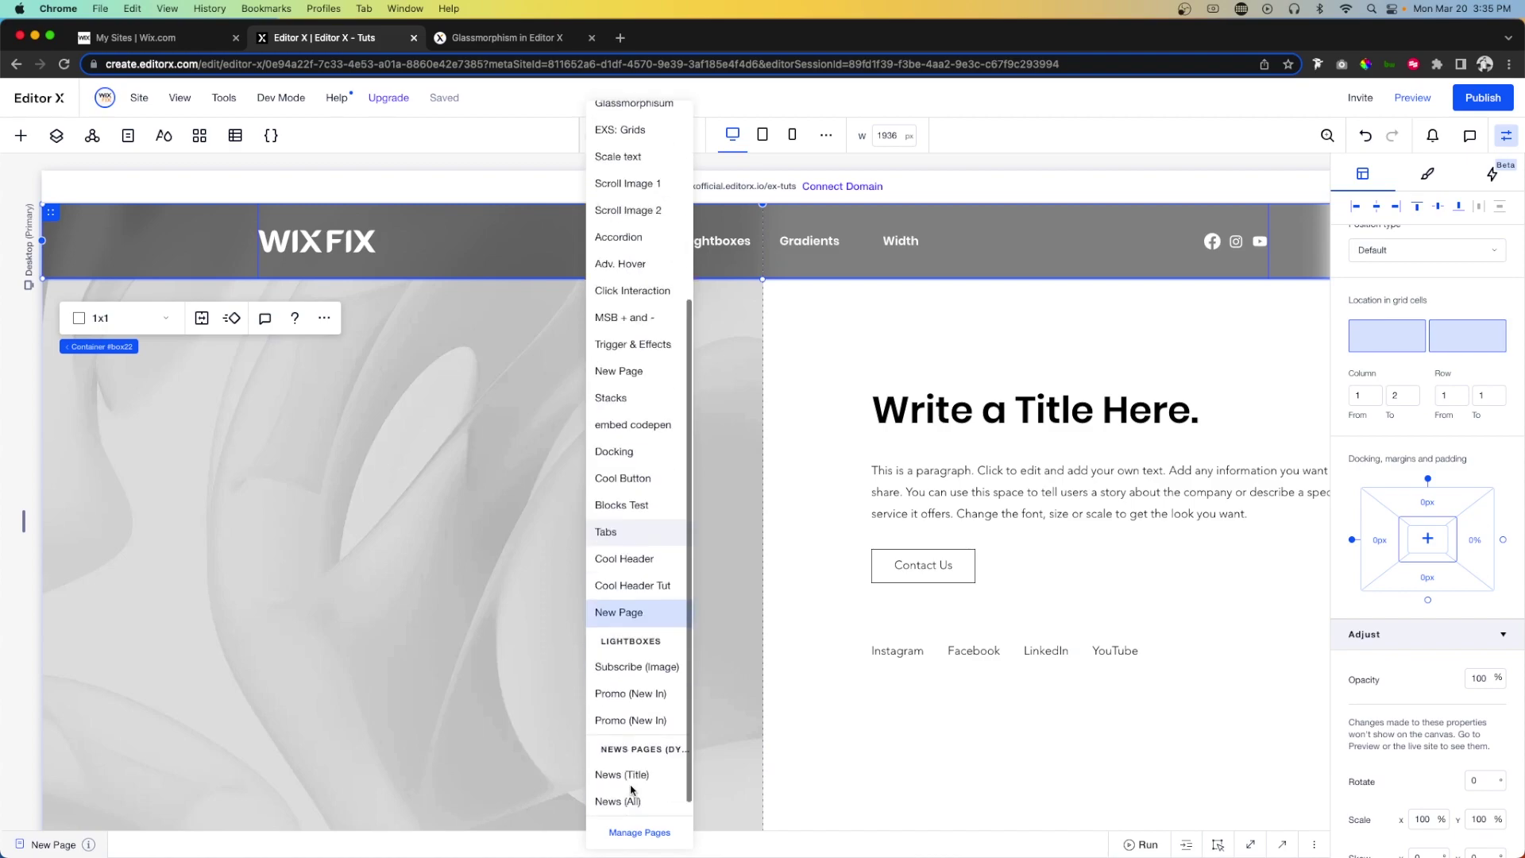
pyautogui.click(632, 586)
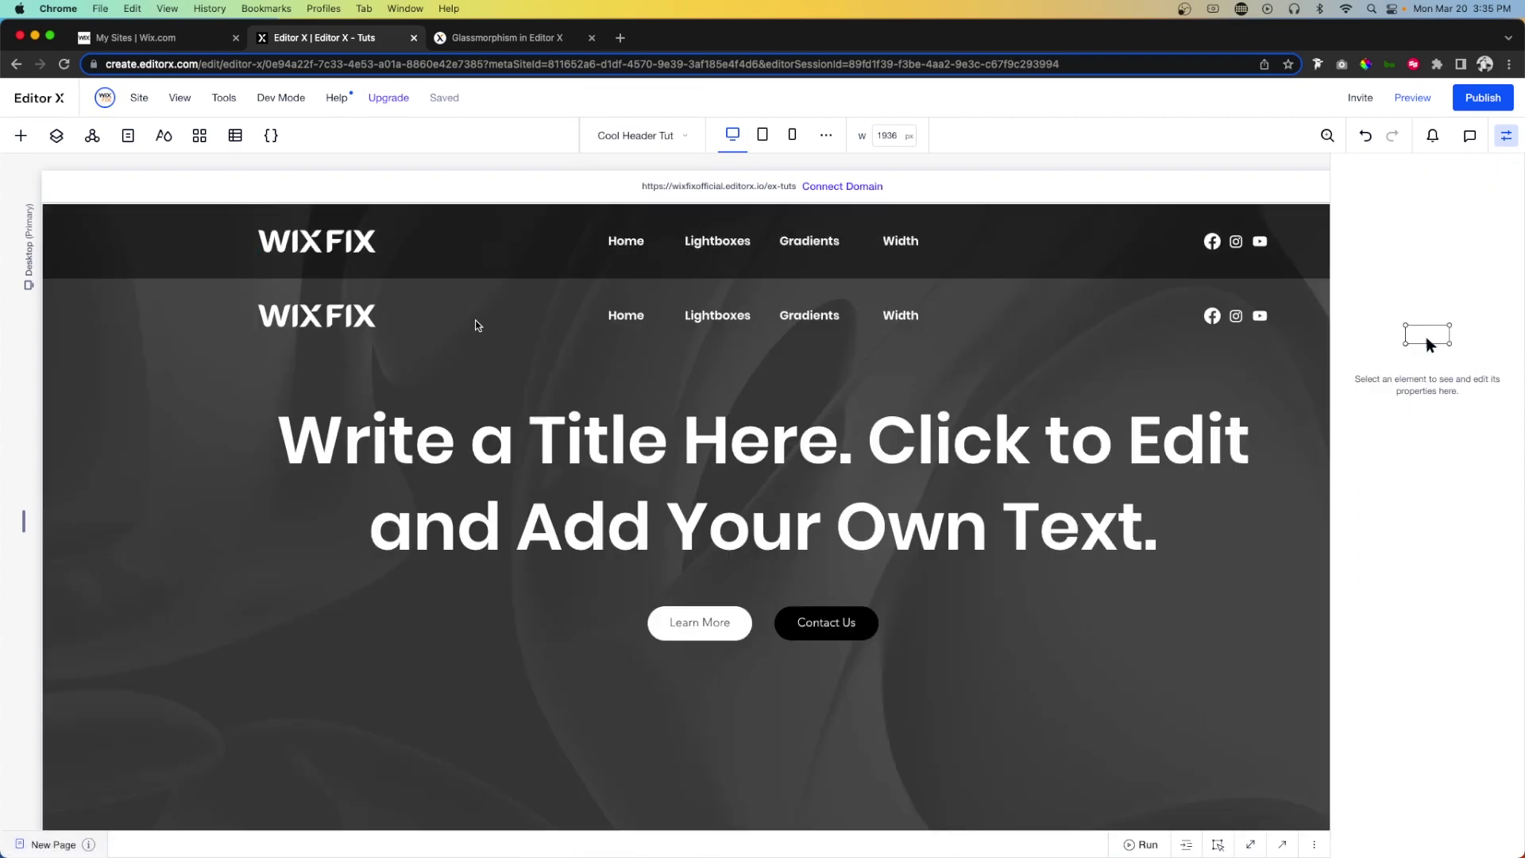
pyautogui.click(481, 318)
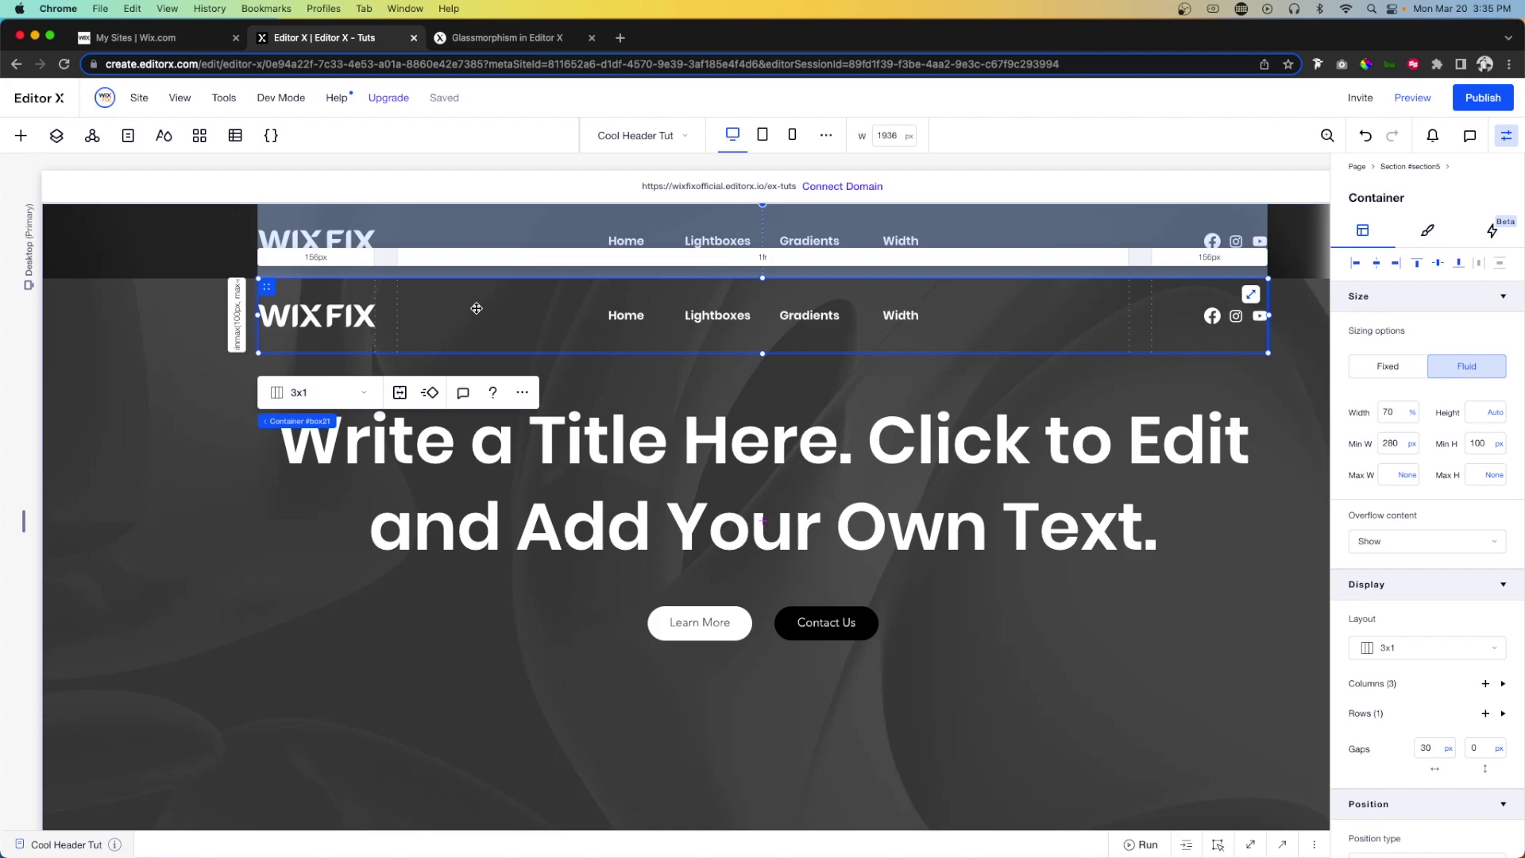
pyautogui.click(631, 137)
pyautogui.scroll(-5, 631, 540)
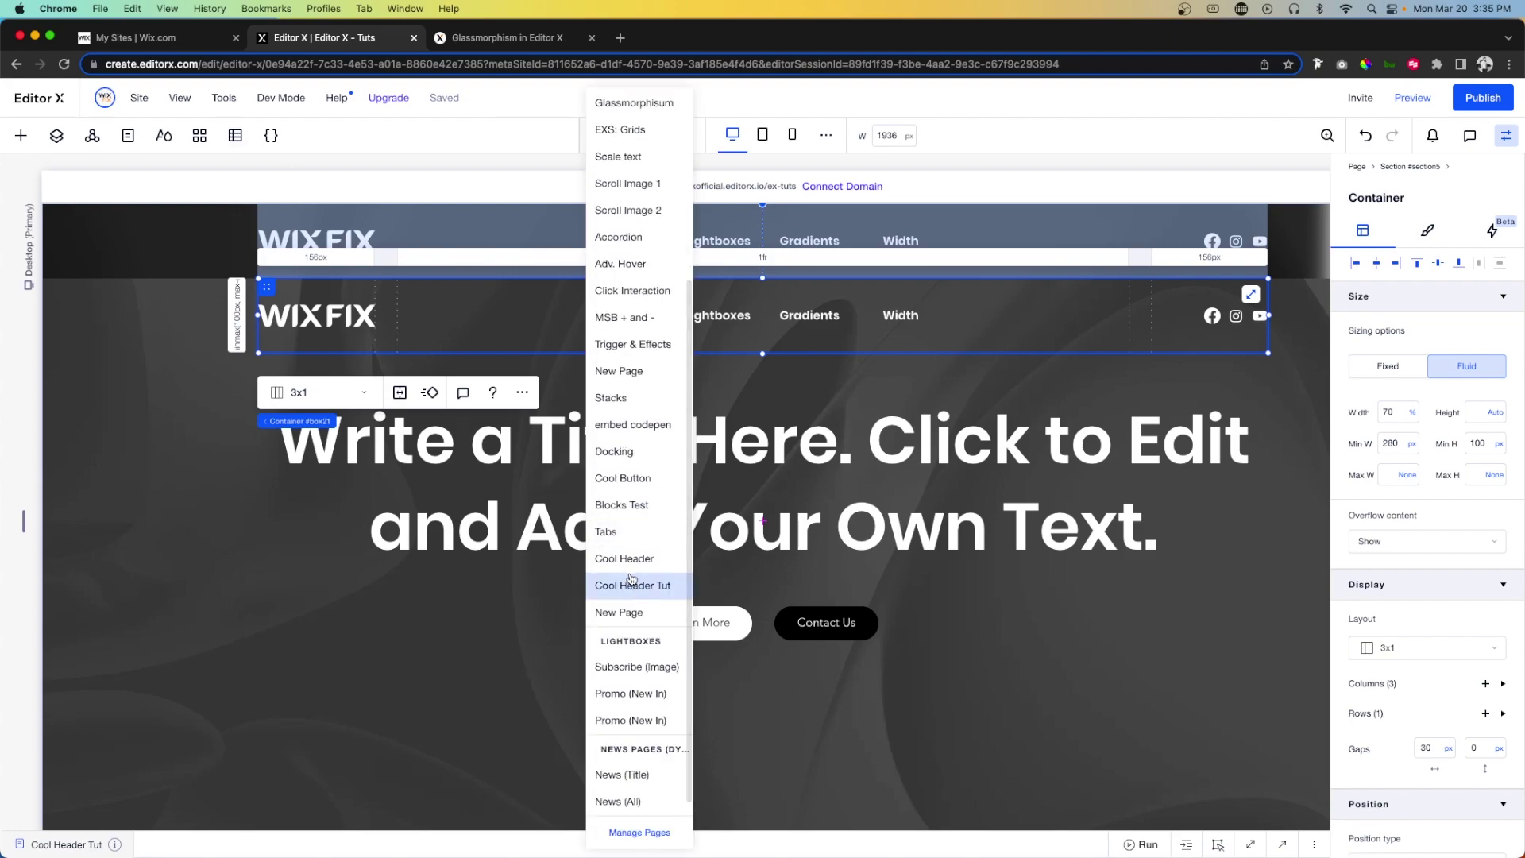
pyautogui.click(620, 611)
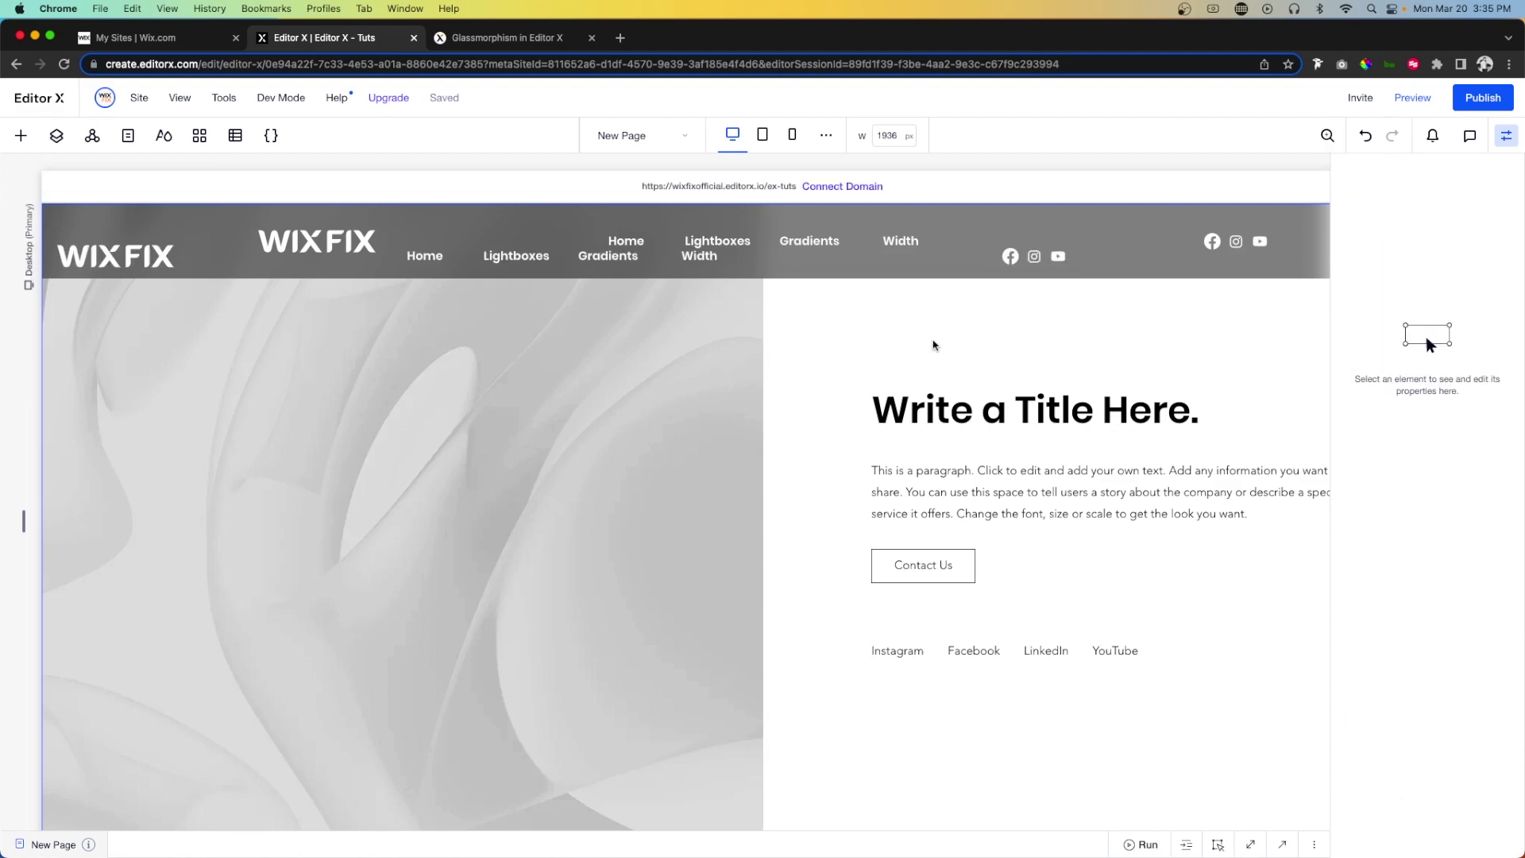
# - Align container #box21 to the horizontal center and top of its section, and set its top margin to 100 px
pyautogui.click(136, 293)
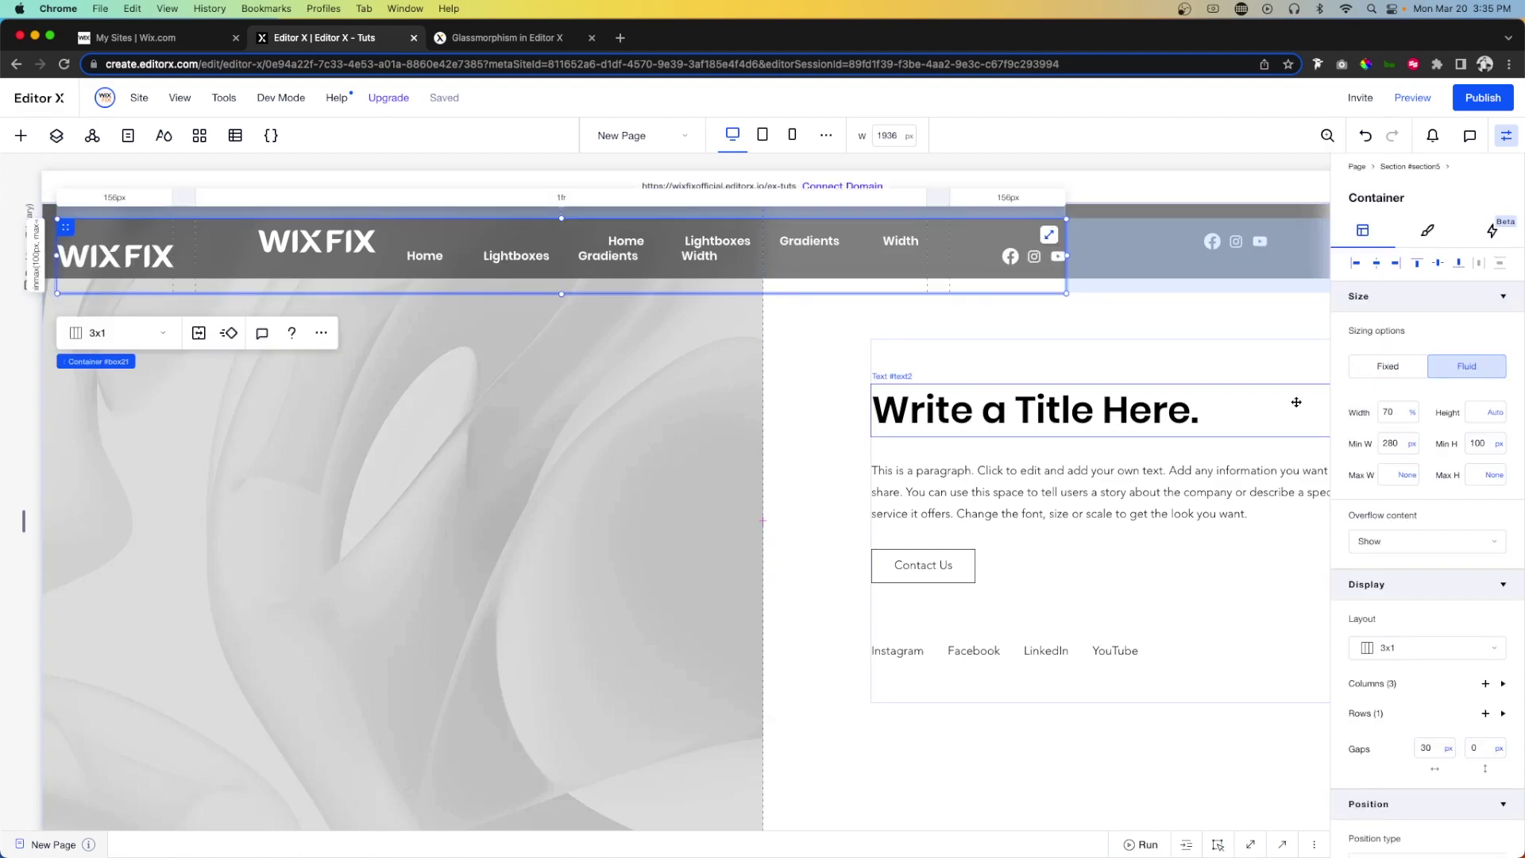
pyautogui.click(1377, 264)
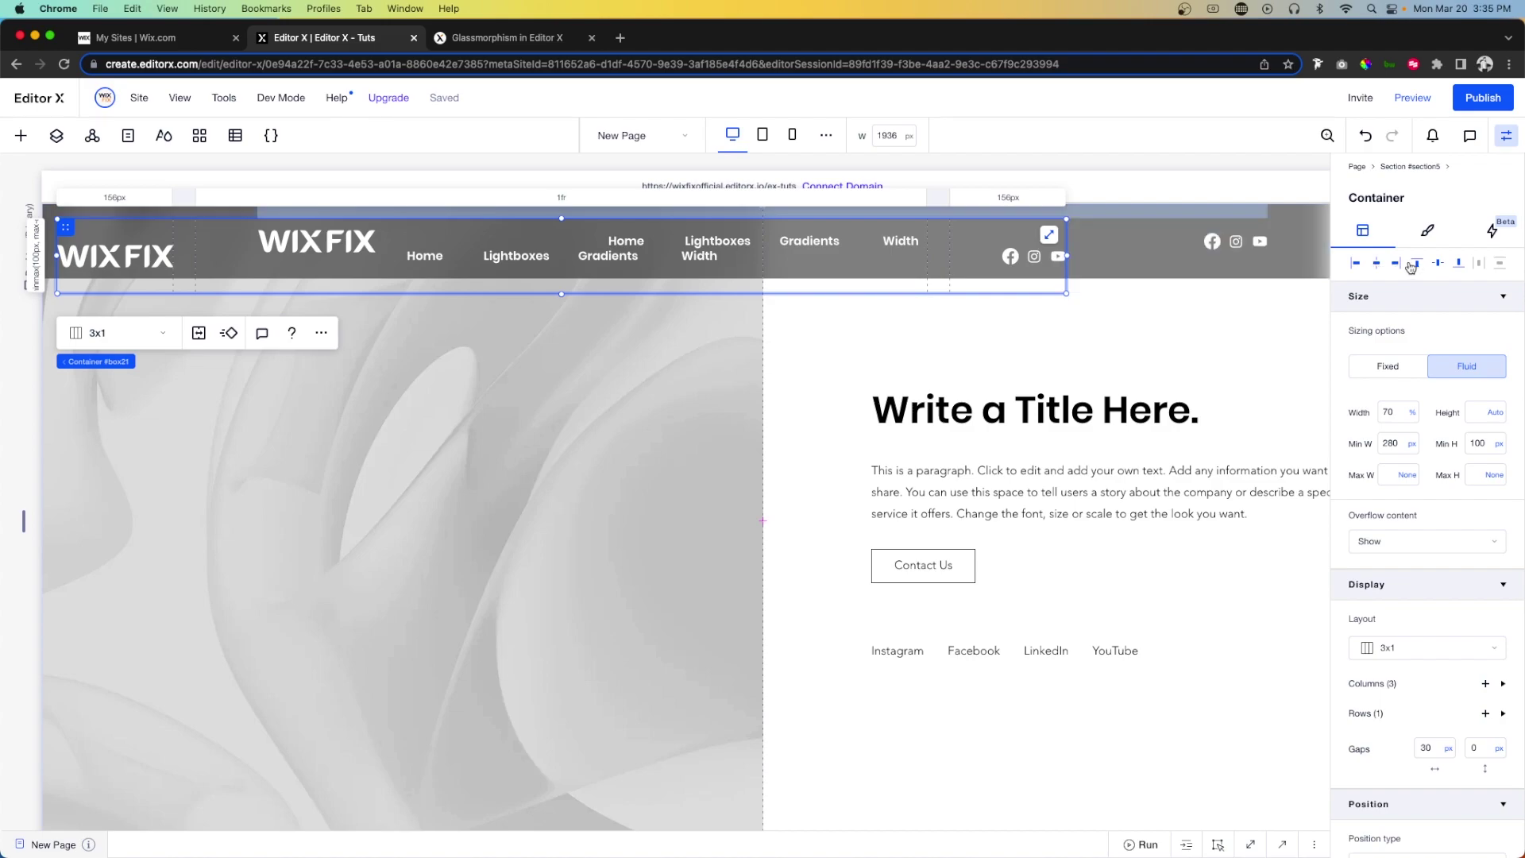
pyautogui.scroll(-10, 1461, 516)
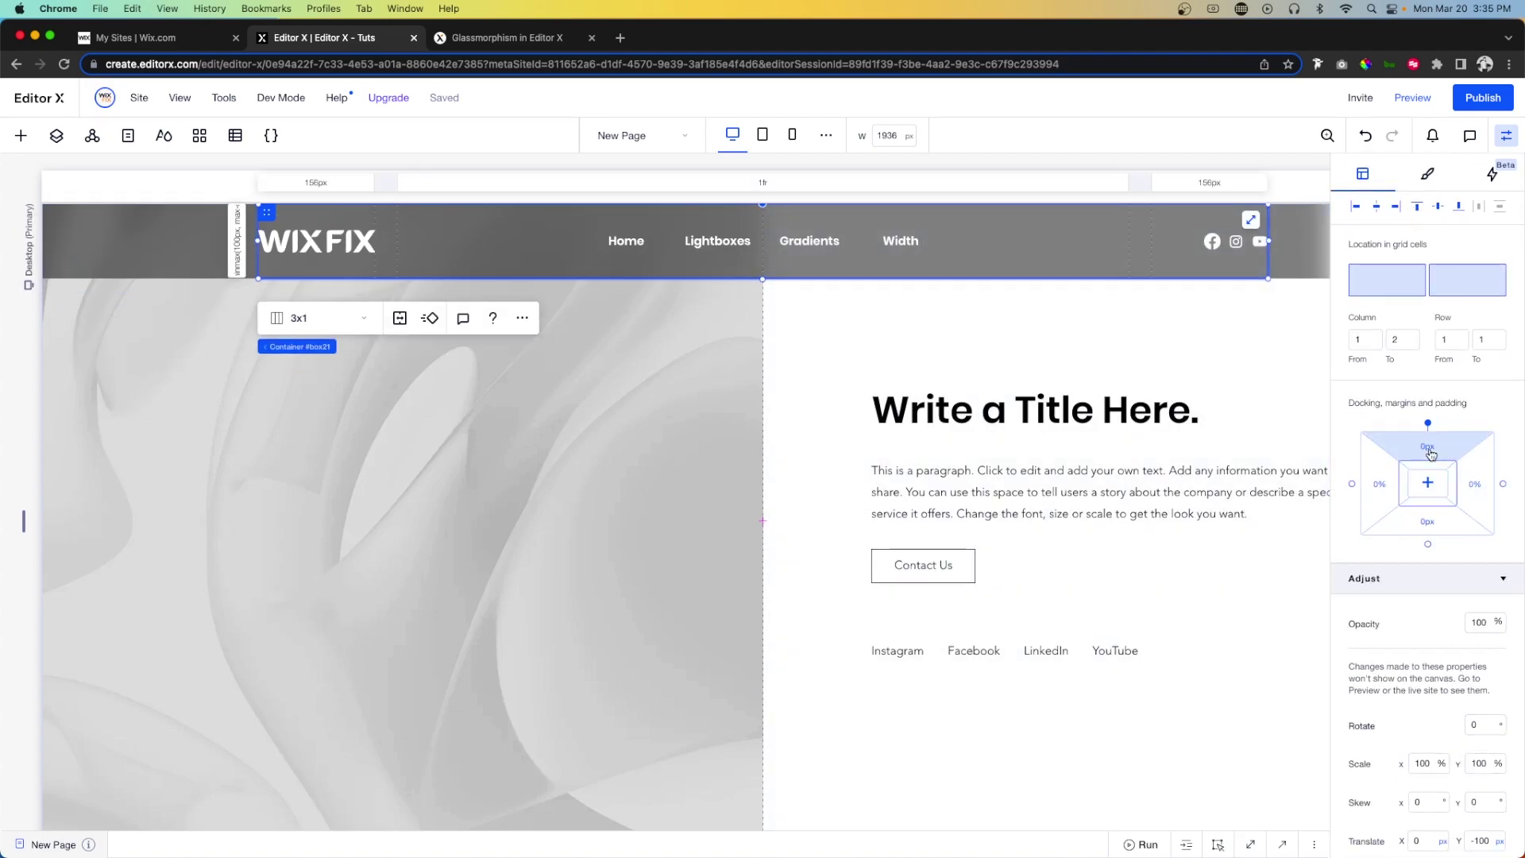
pyautogui.click(1430, 451)
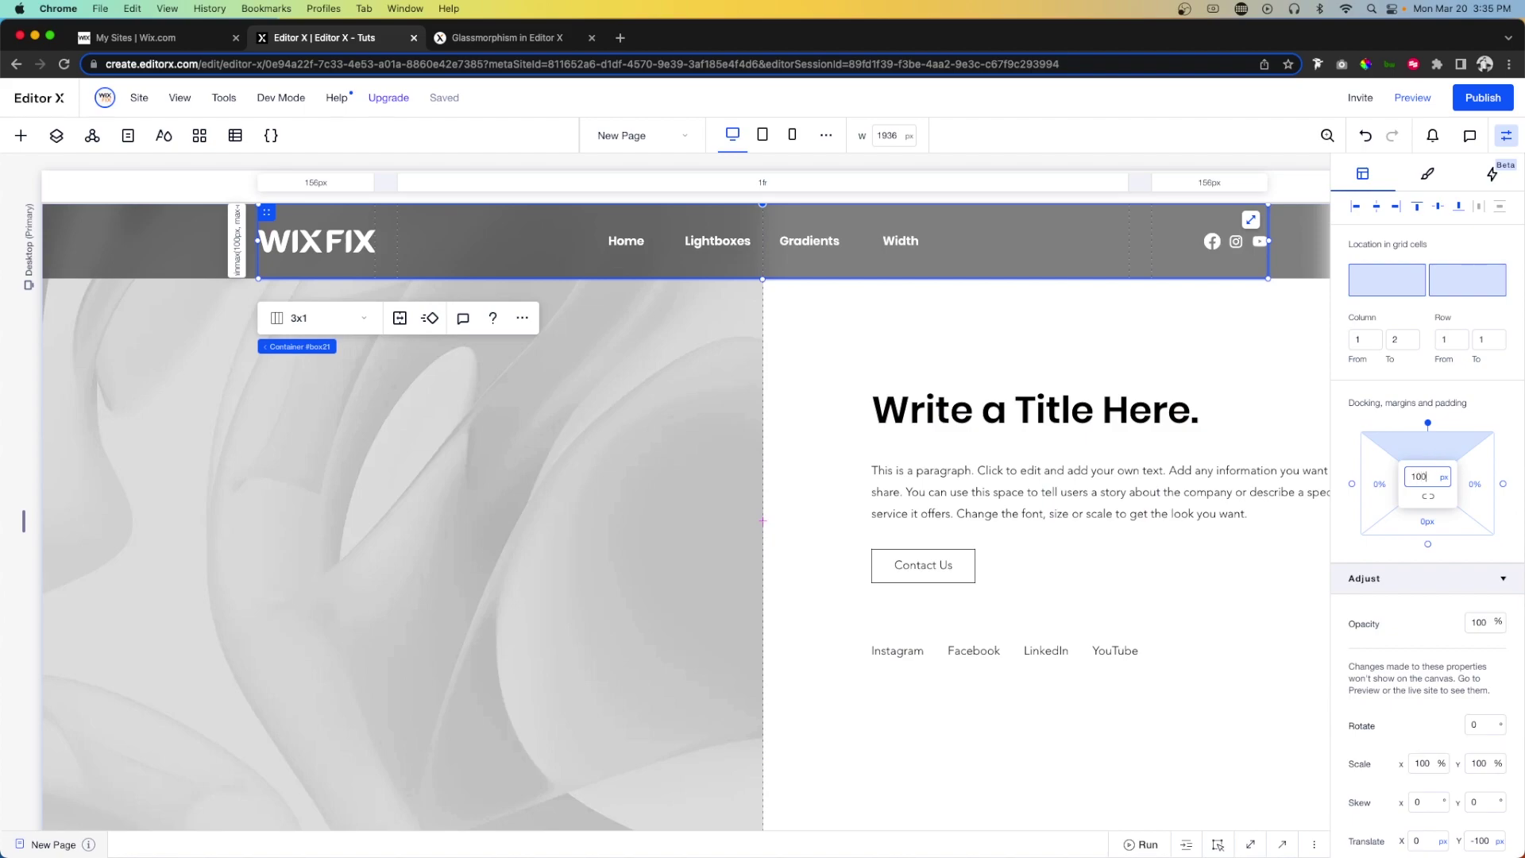
pyautogui.write('100')
pyautogui.press('Return')
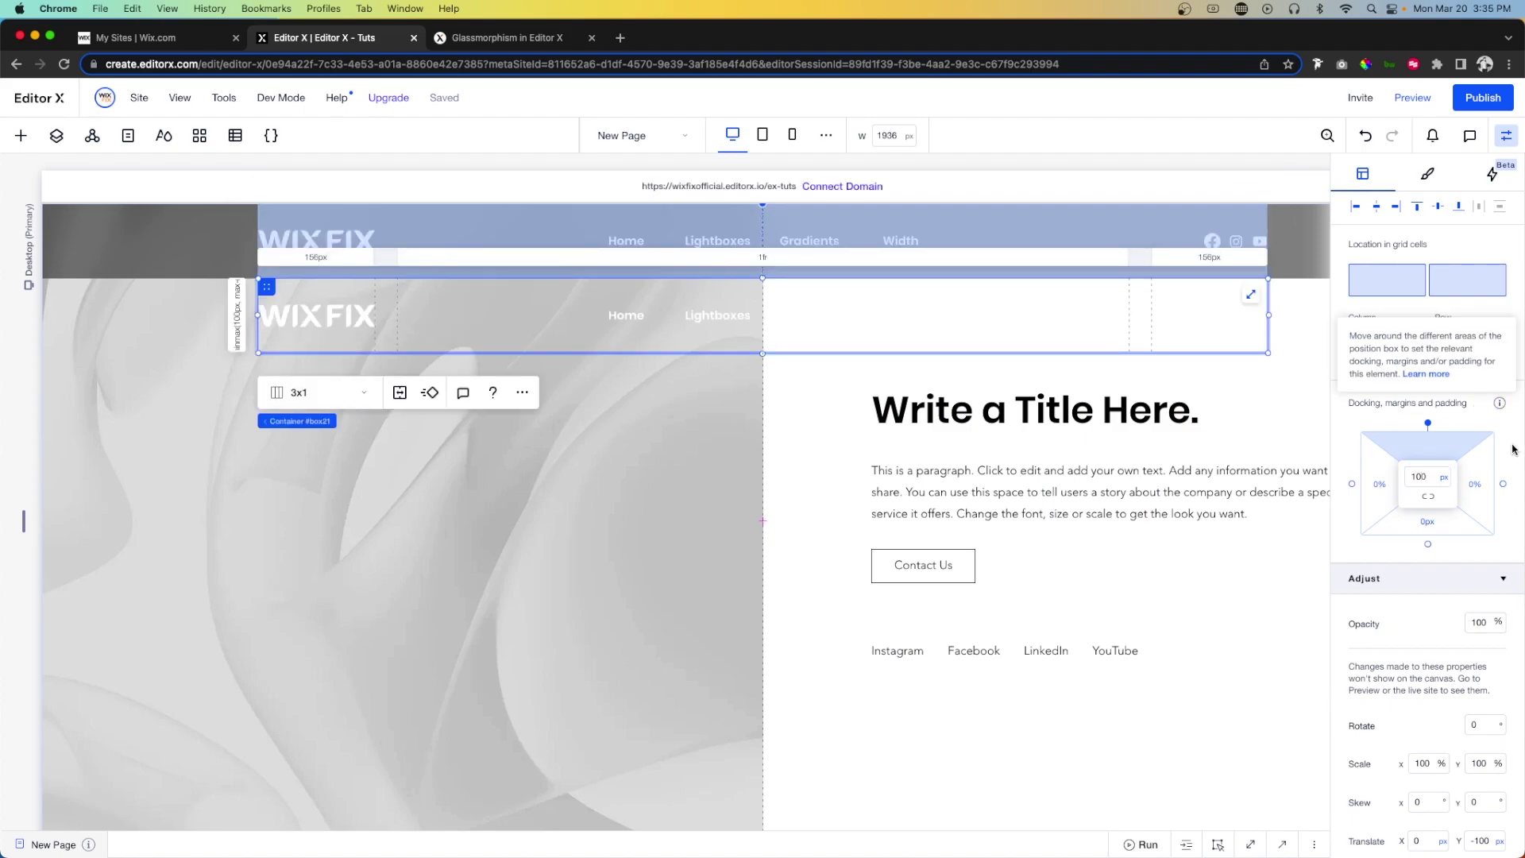
# - Set the Y translate of container #box21 to -100 px
pyautogui.scroll(-1, 1510, 449)
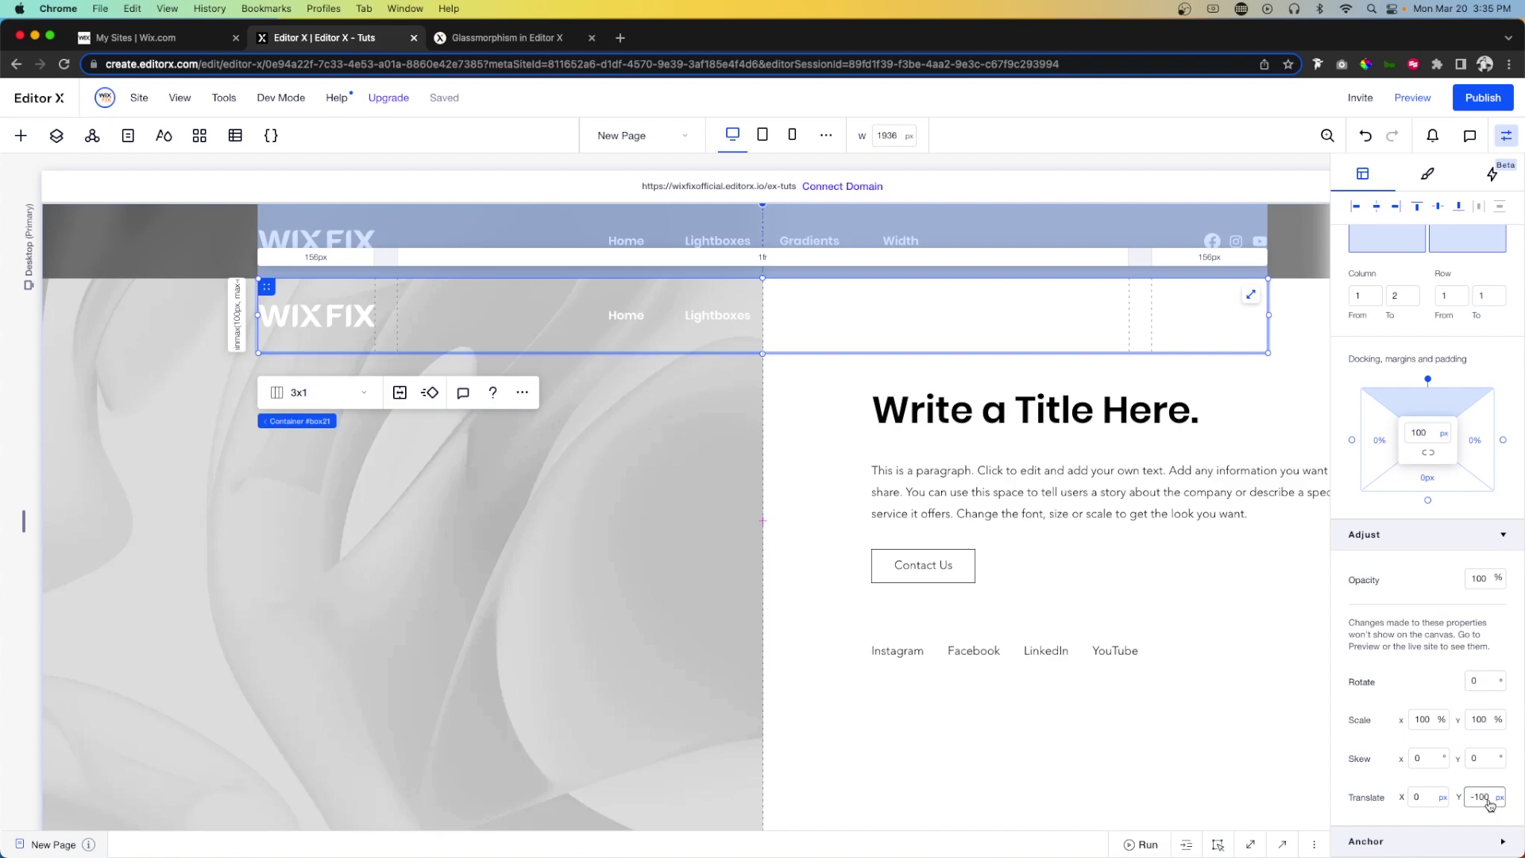
pyautogui.click(1491, 798)
pyautogui.write('-100')
pyautogui.press('Return')
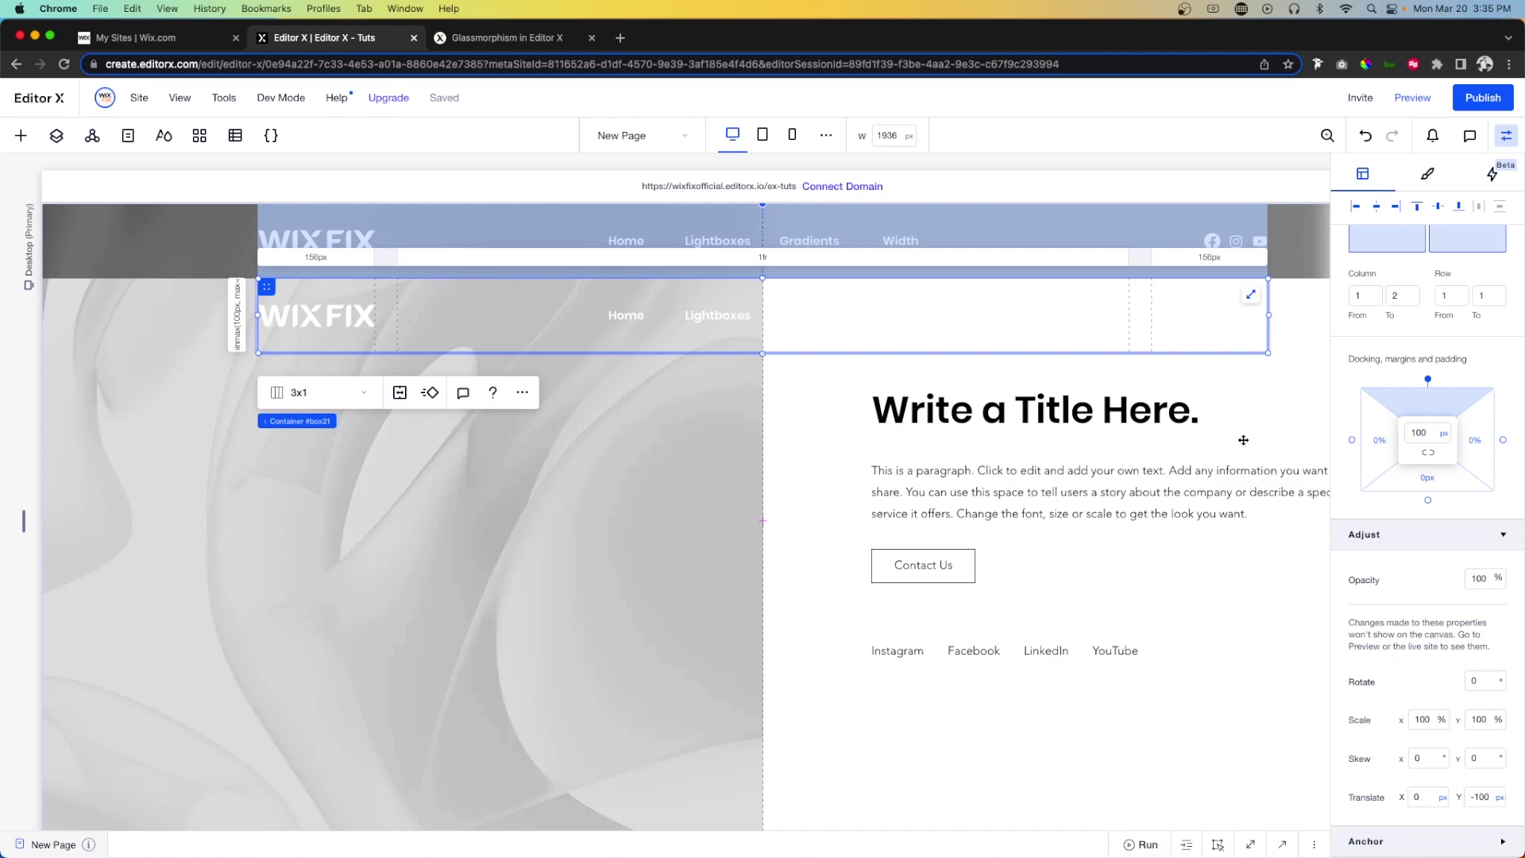
# - Change the position type of header container #box22 to Pinned and pin it to the page
pyautogui.click(117, 255)
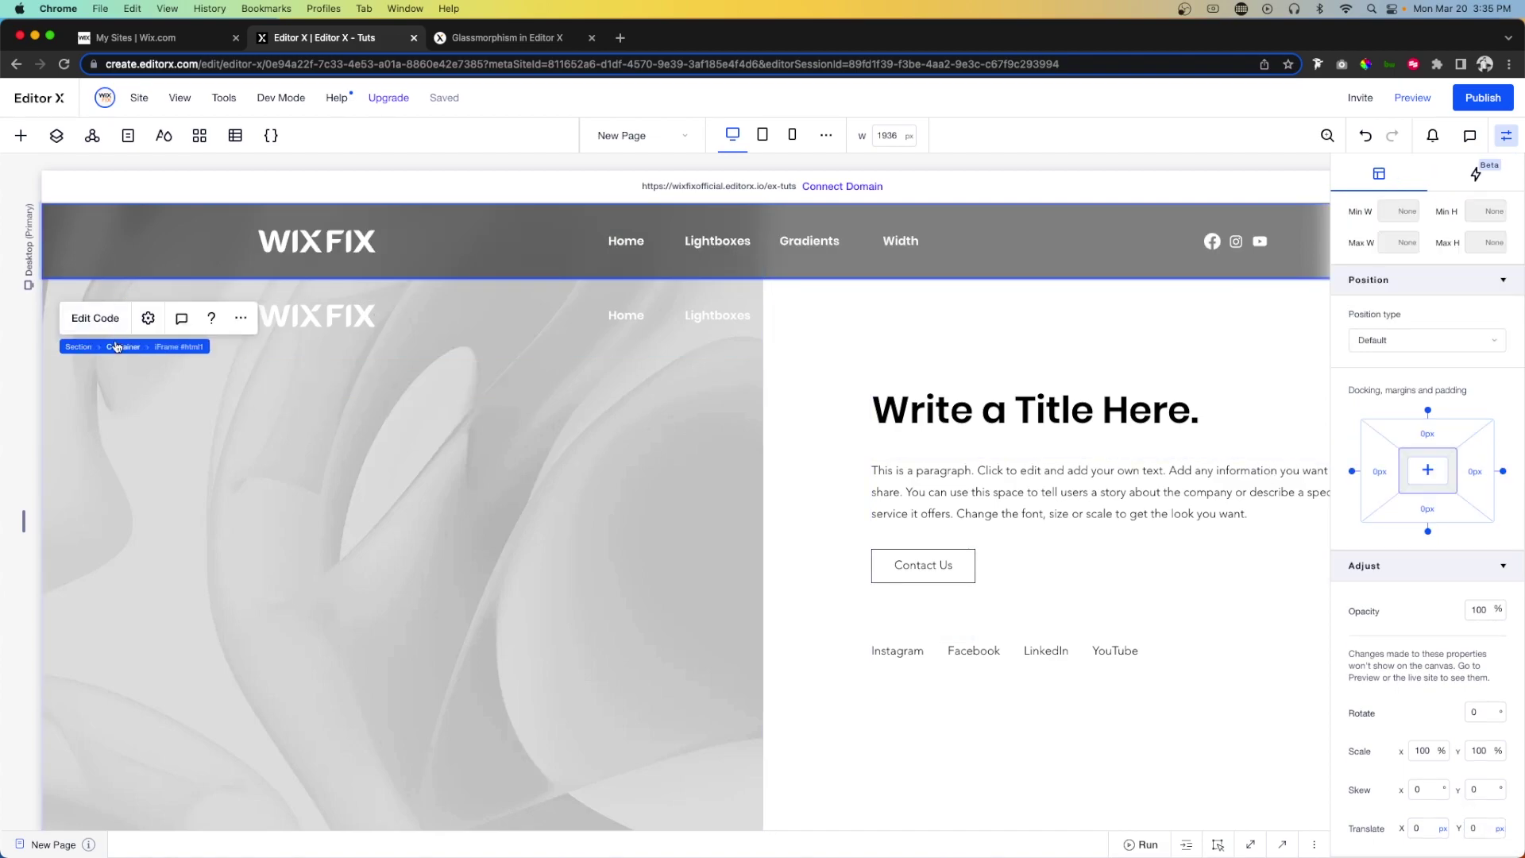
pyautogui.click(116, 347)
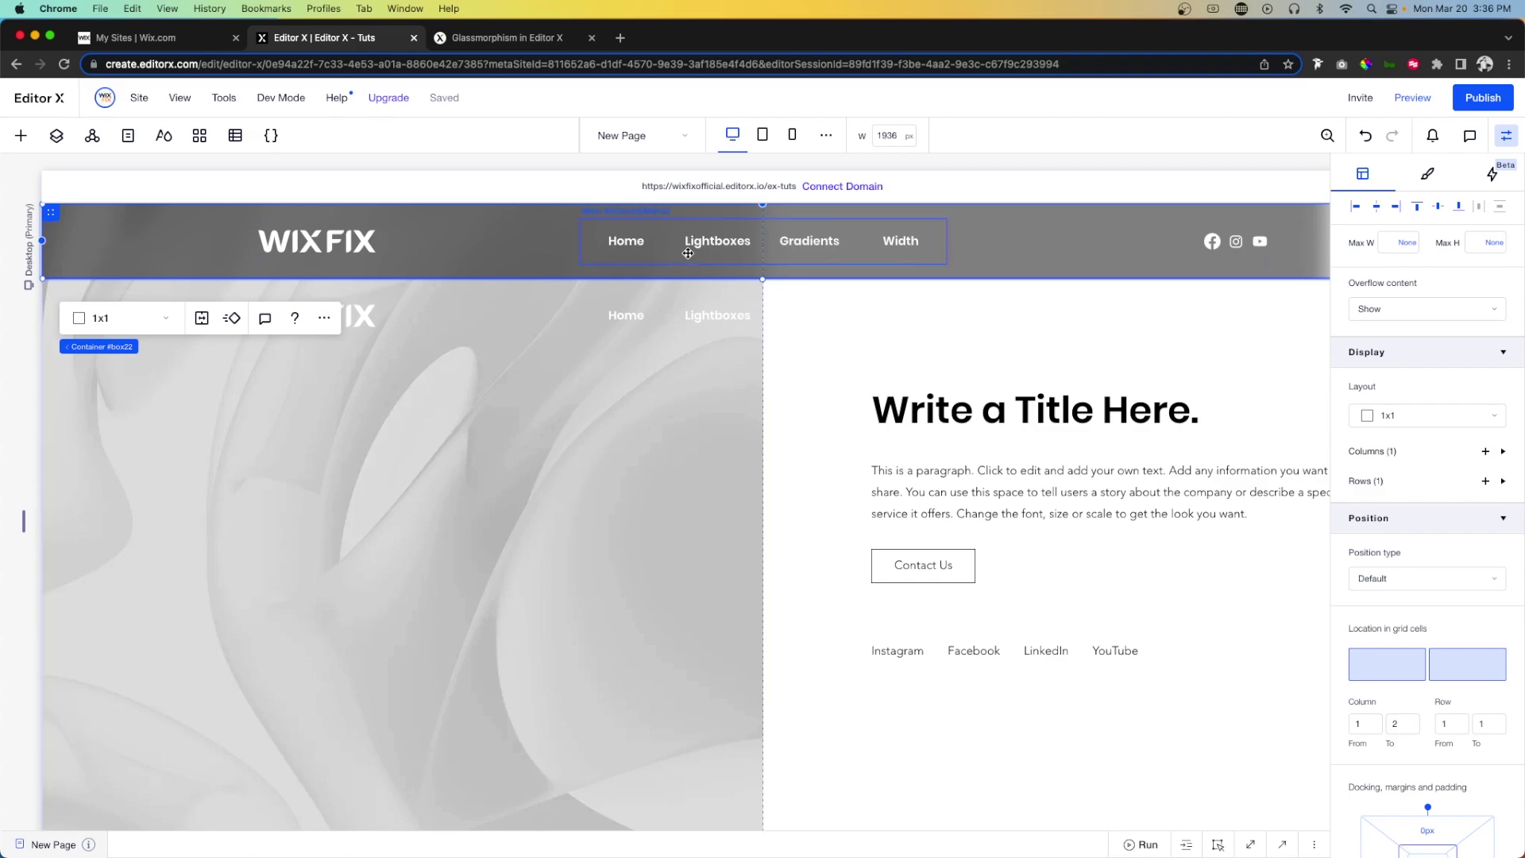
pyautogui.scroll(-5, 1482, 607)
pyautogui.scroll(5, 1482, 607)
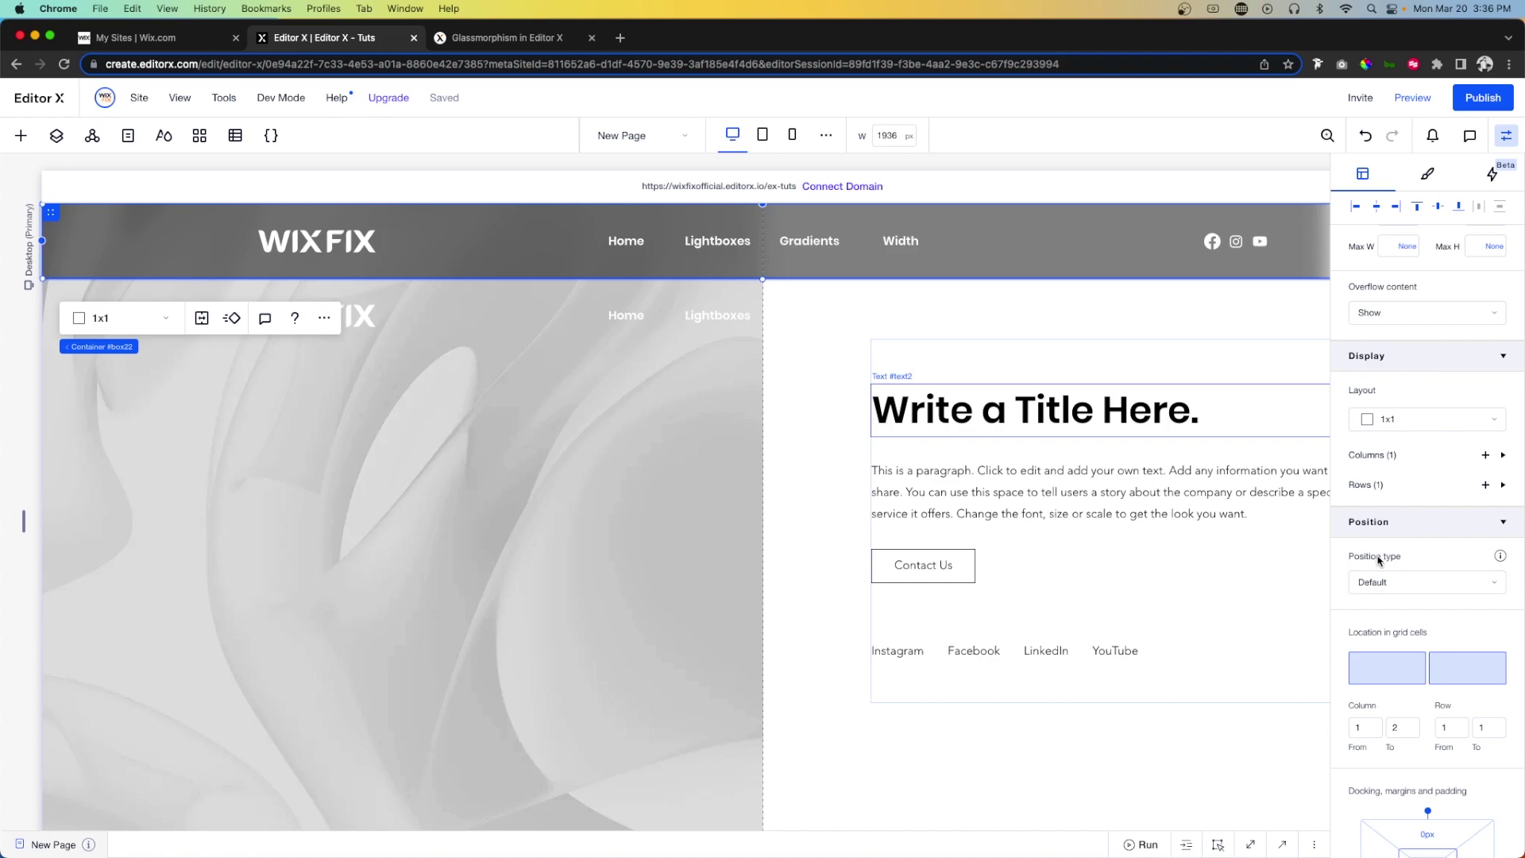
pyautogui.scroll(-6, 1415, 568)
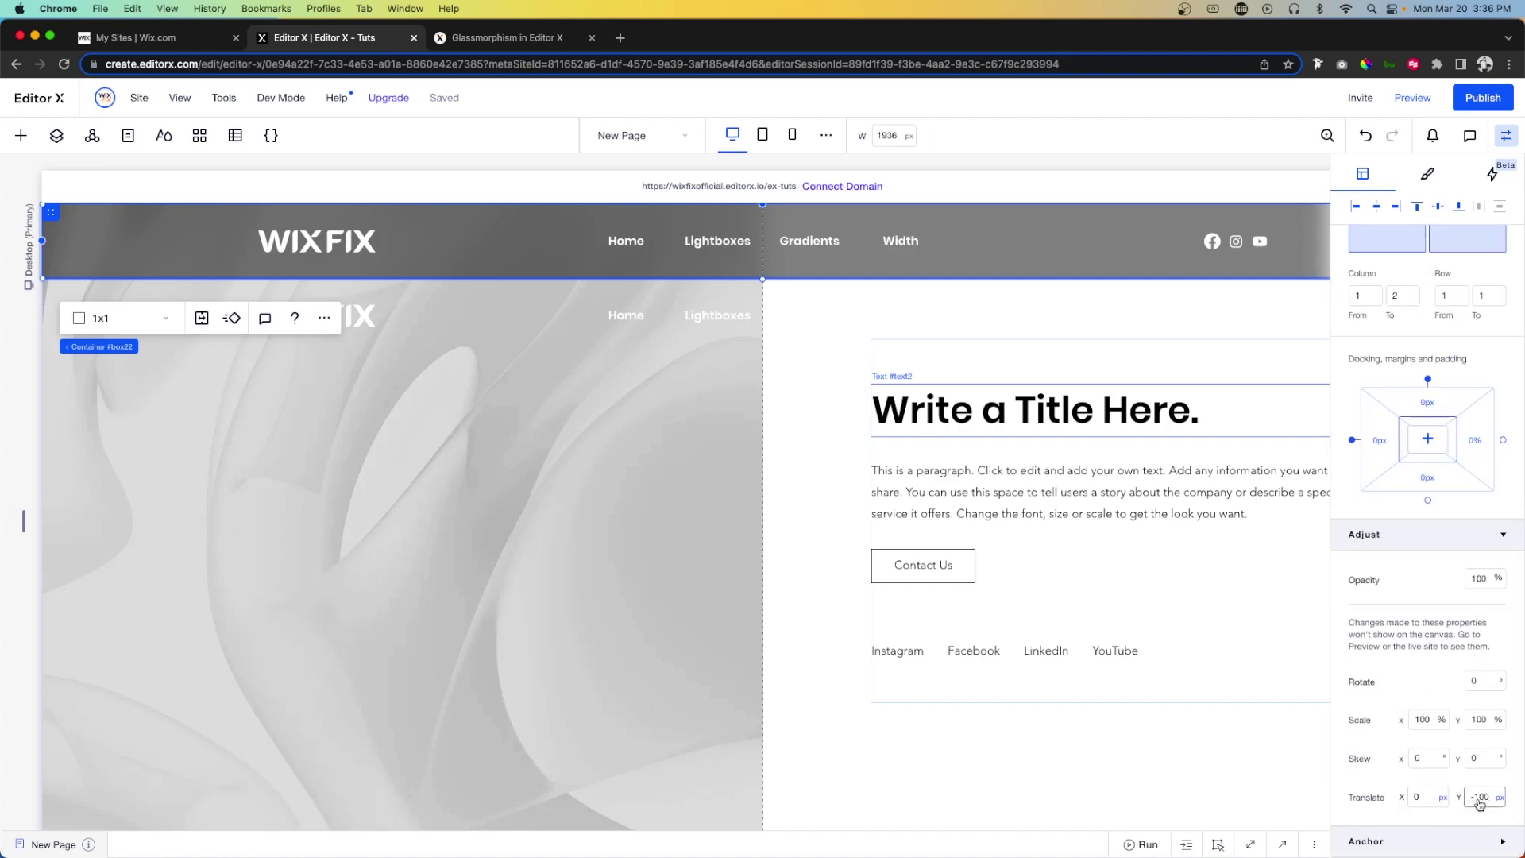
pyautogui.scroll(4, 1426, 560)
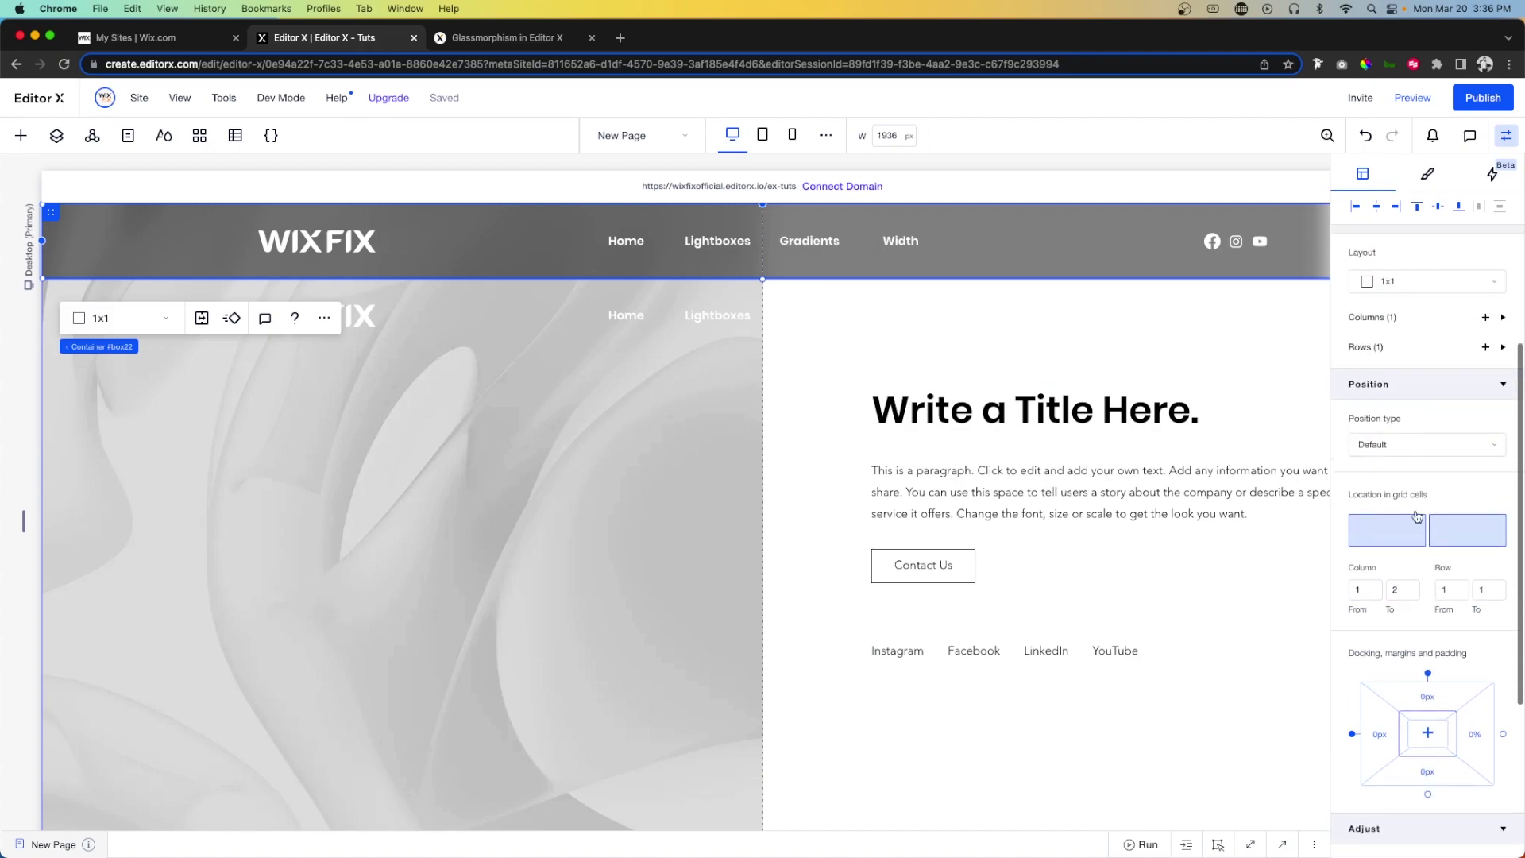
pyautogui.click(1379, 444)
pyautogui.press('Escape')
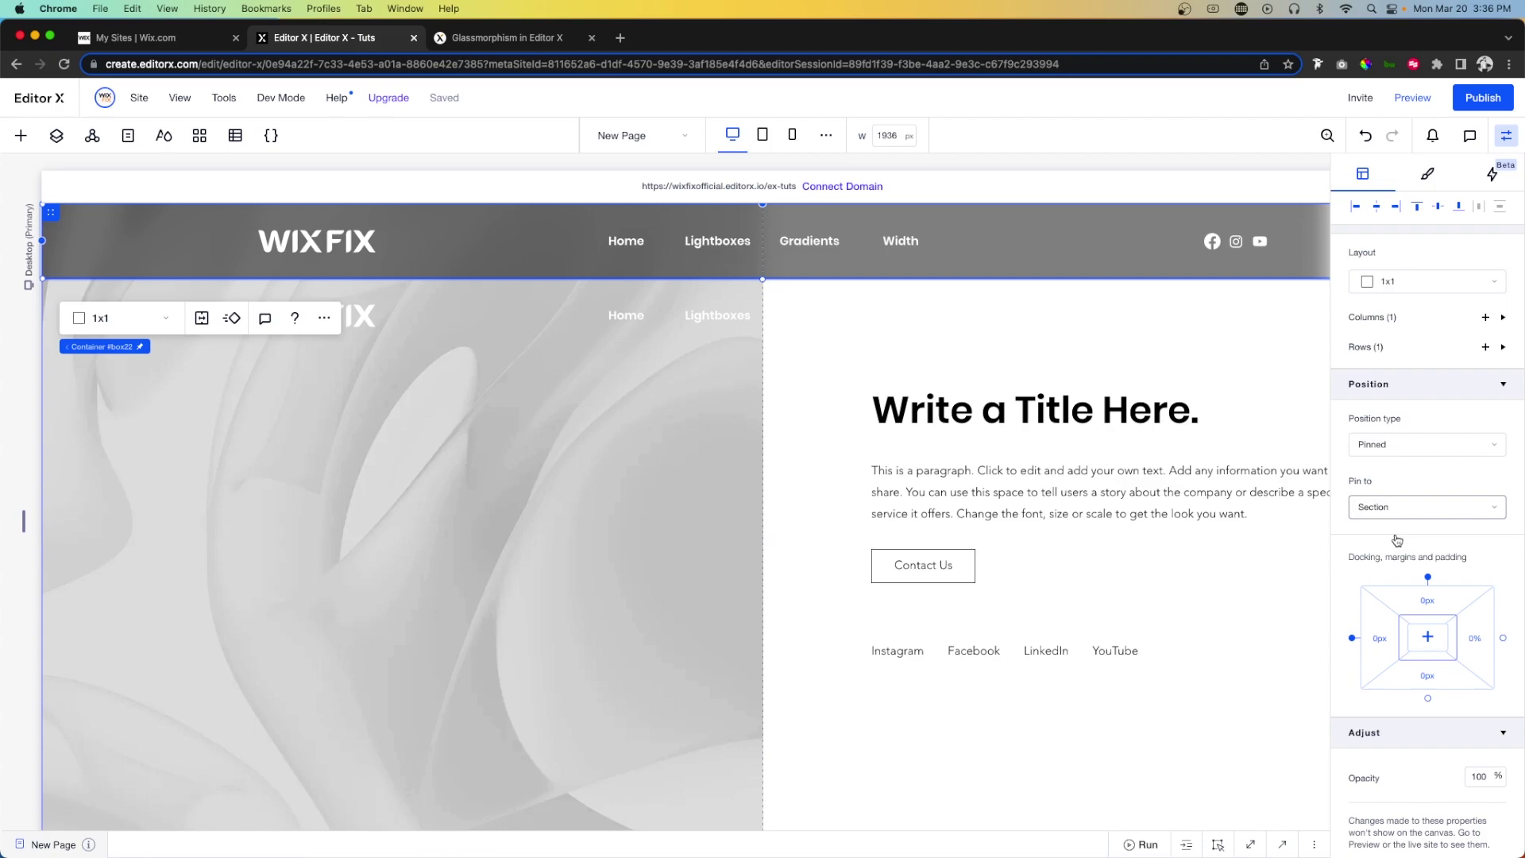
pyautogui.click(1396, 510)
pyautogui.click(1397, 537)
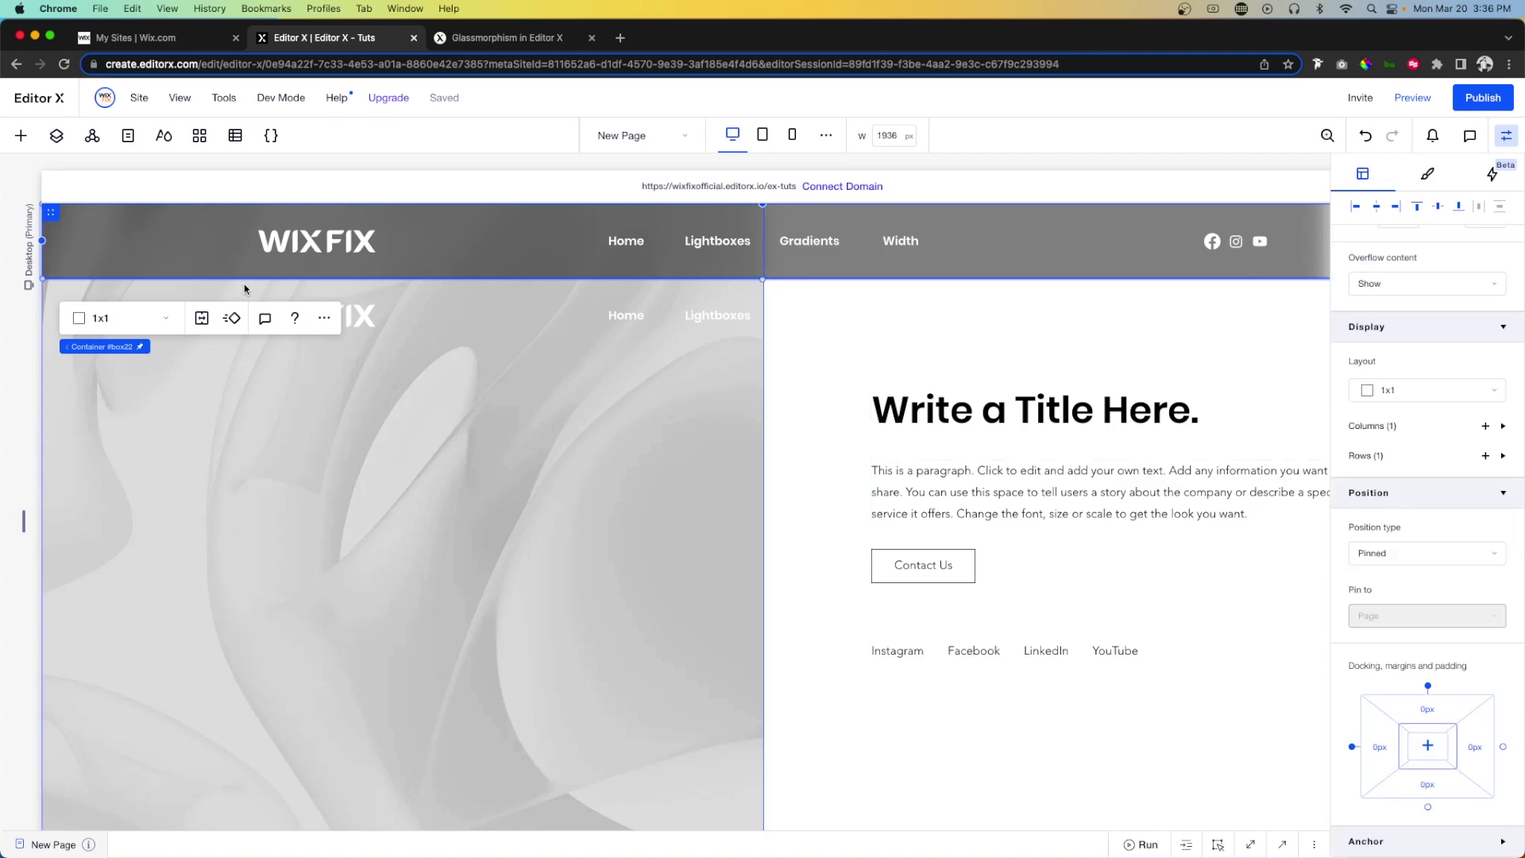
# - Copy the Cool Header Tut page code from the wix-animations import through the headerTl timeline's add call
pyautogui.click(640, 135)
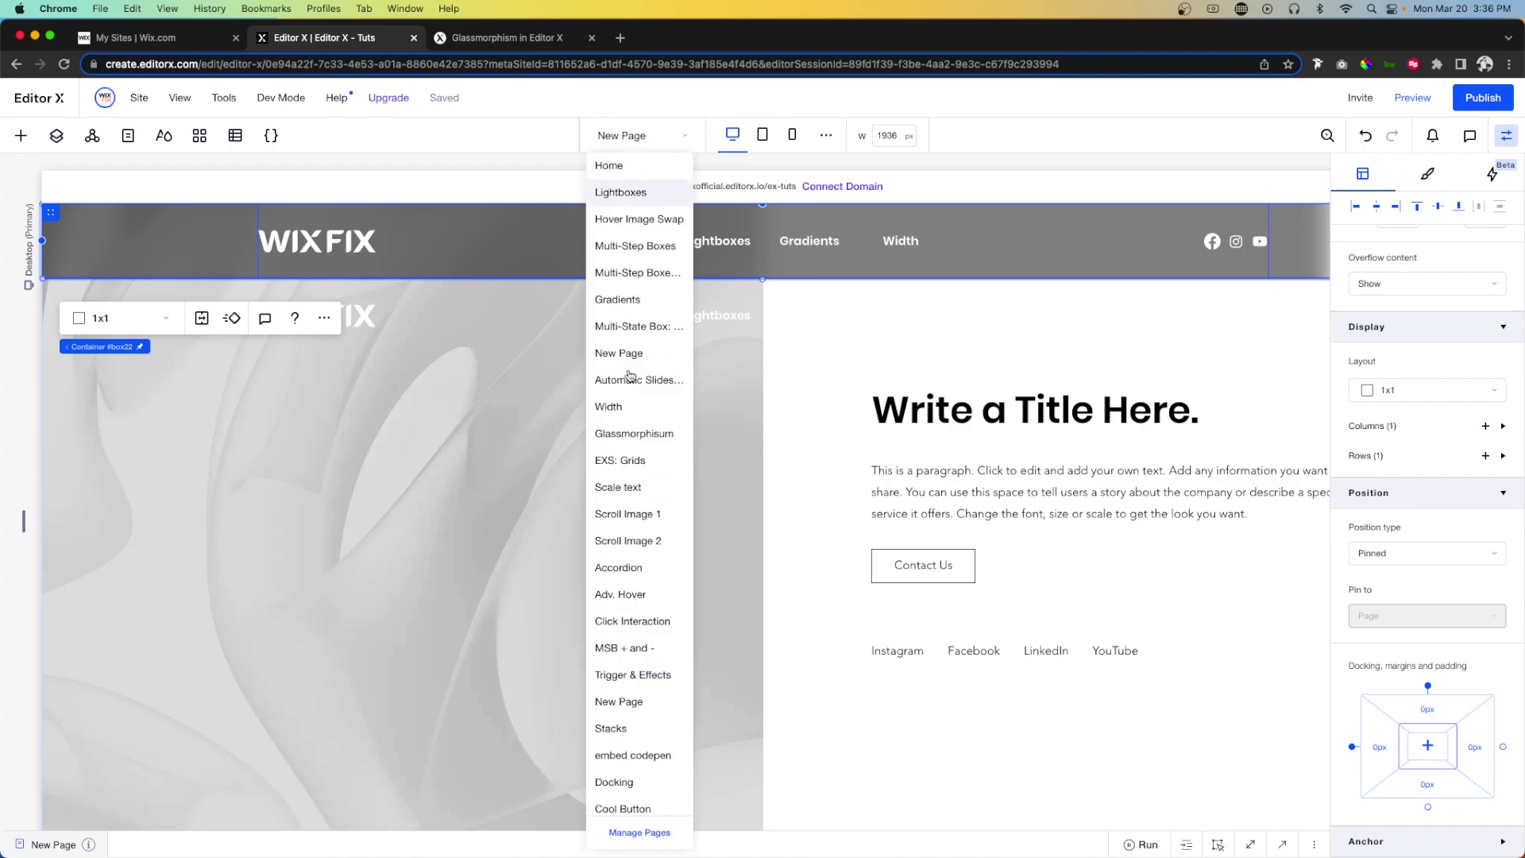
pyautogui.scroll(-3, 628, 651)
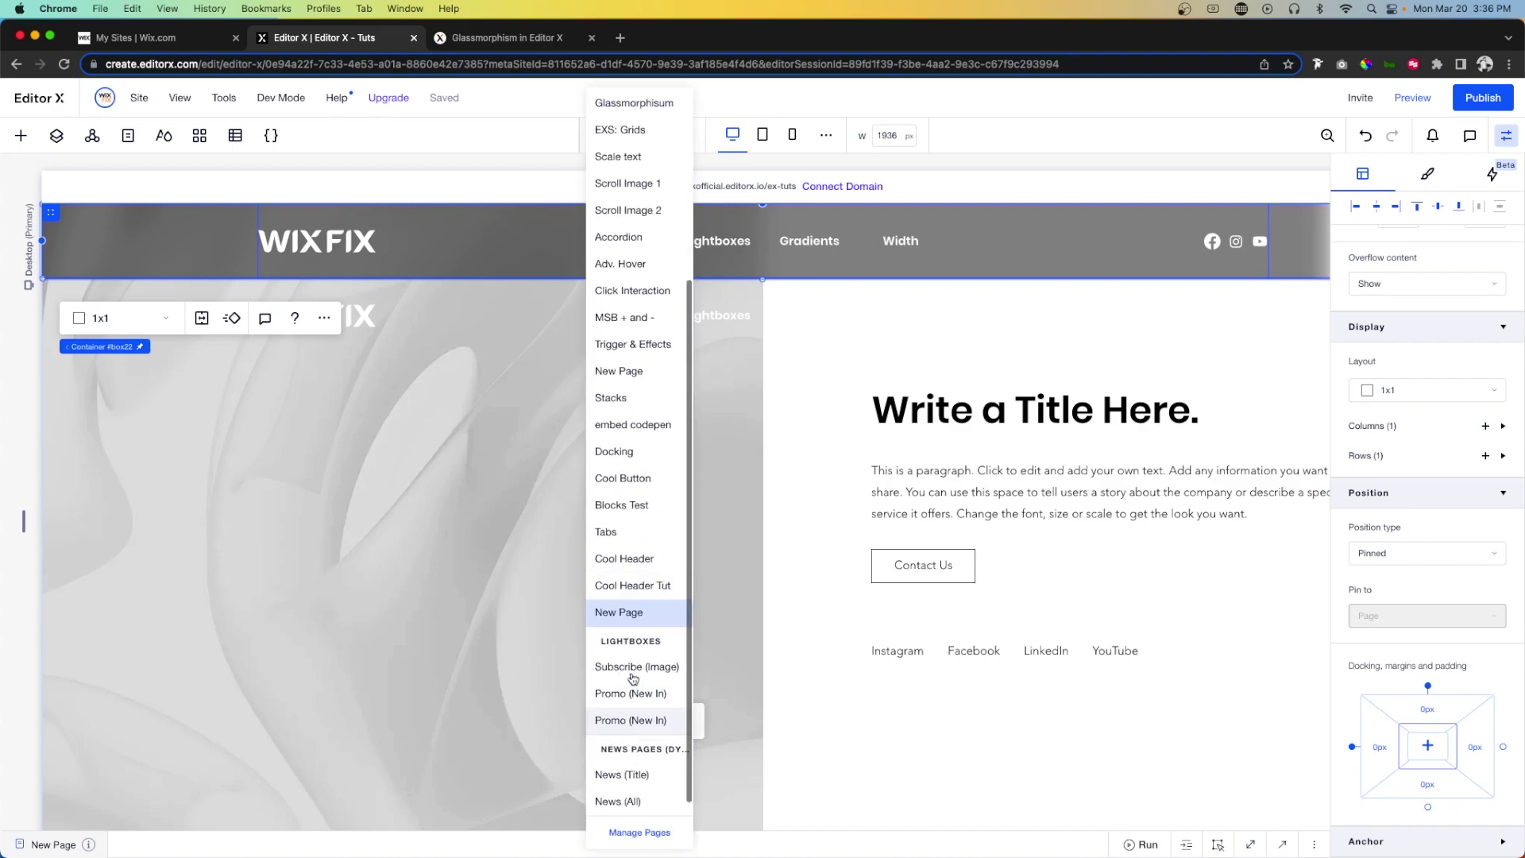
pyautogui.click(630, 588)
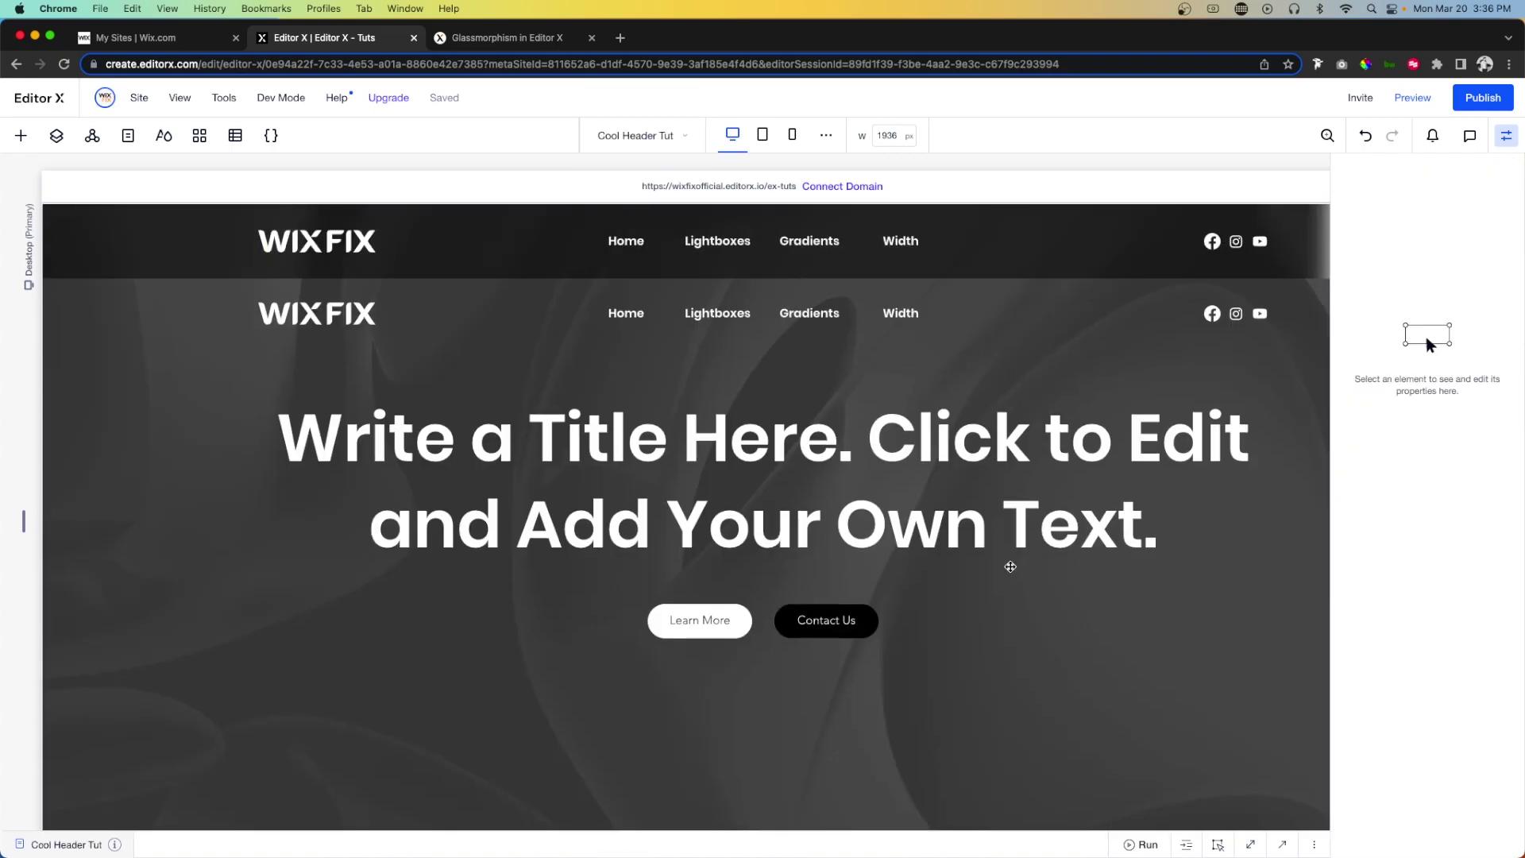
pyautogui.click(46, 843)
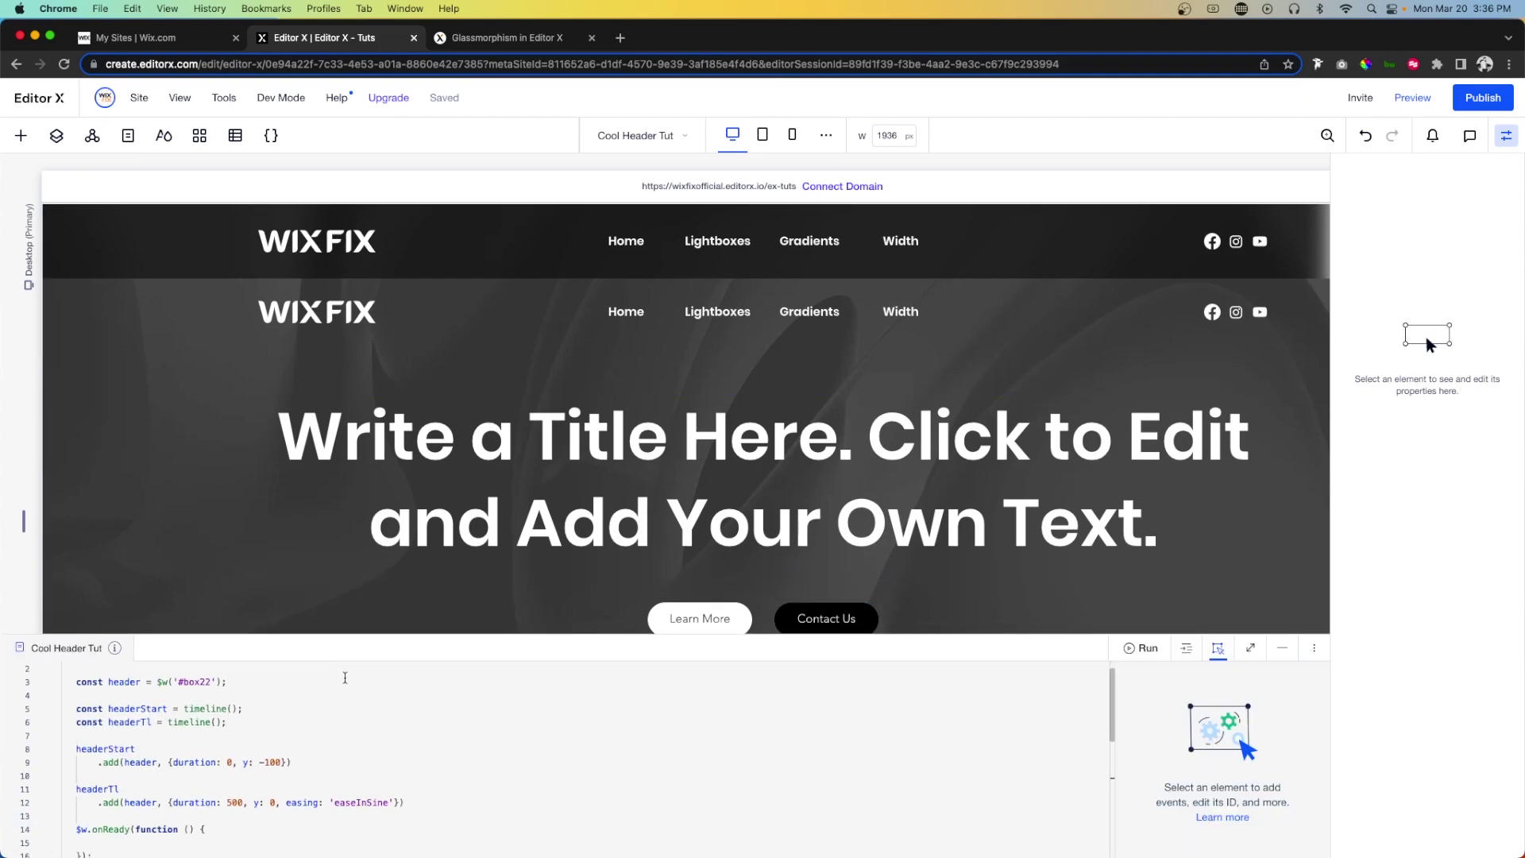
pyautogui.scroll(-5, 119, 795)
pyautogui.click(119, 791)
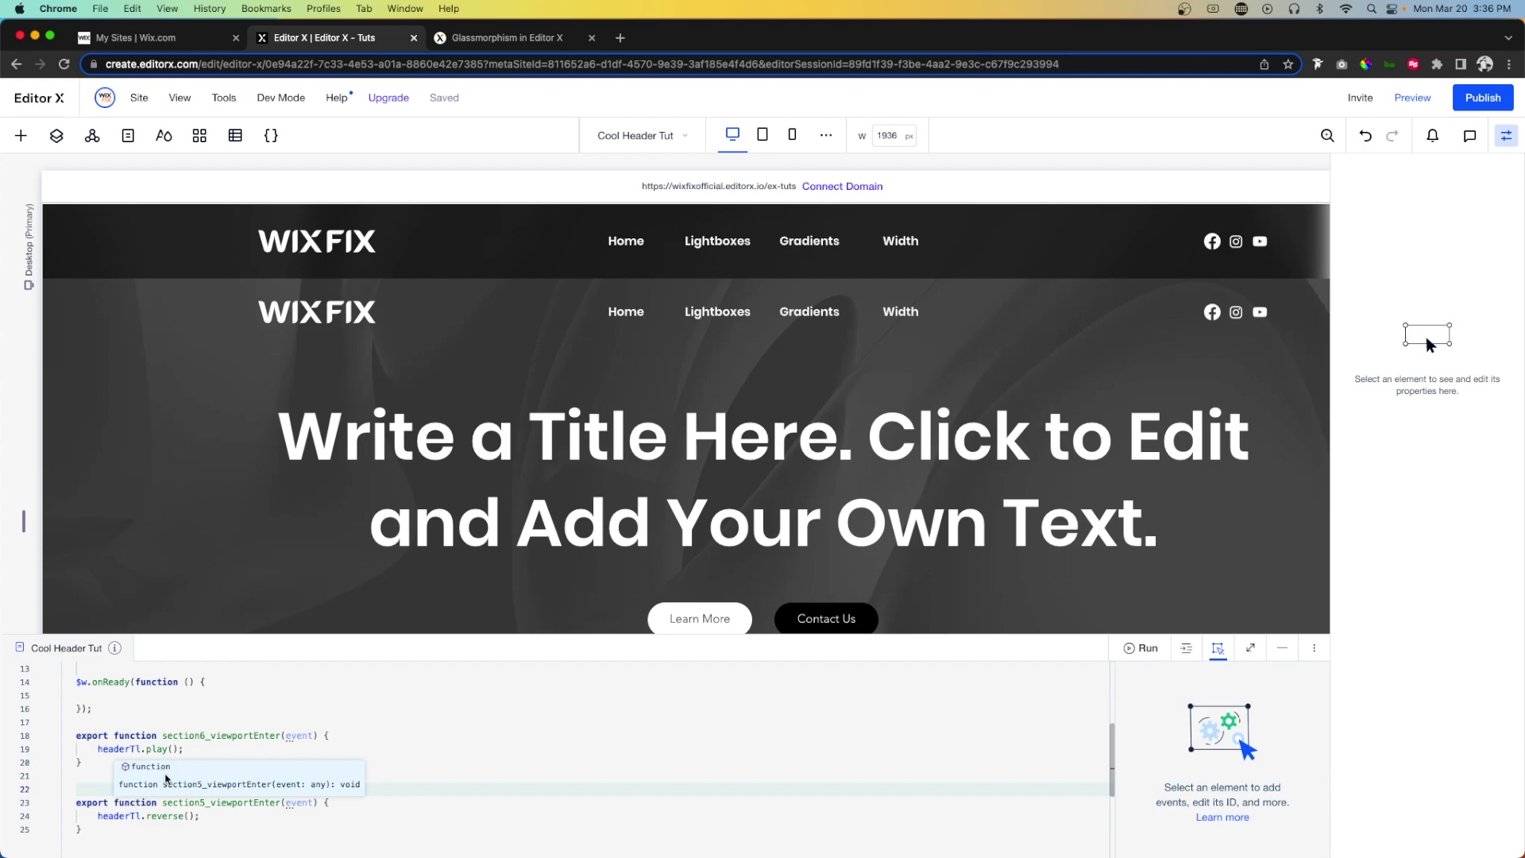
pyautogui.scroll(5, 175, 763)
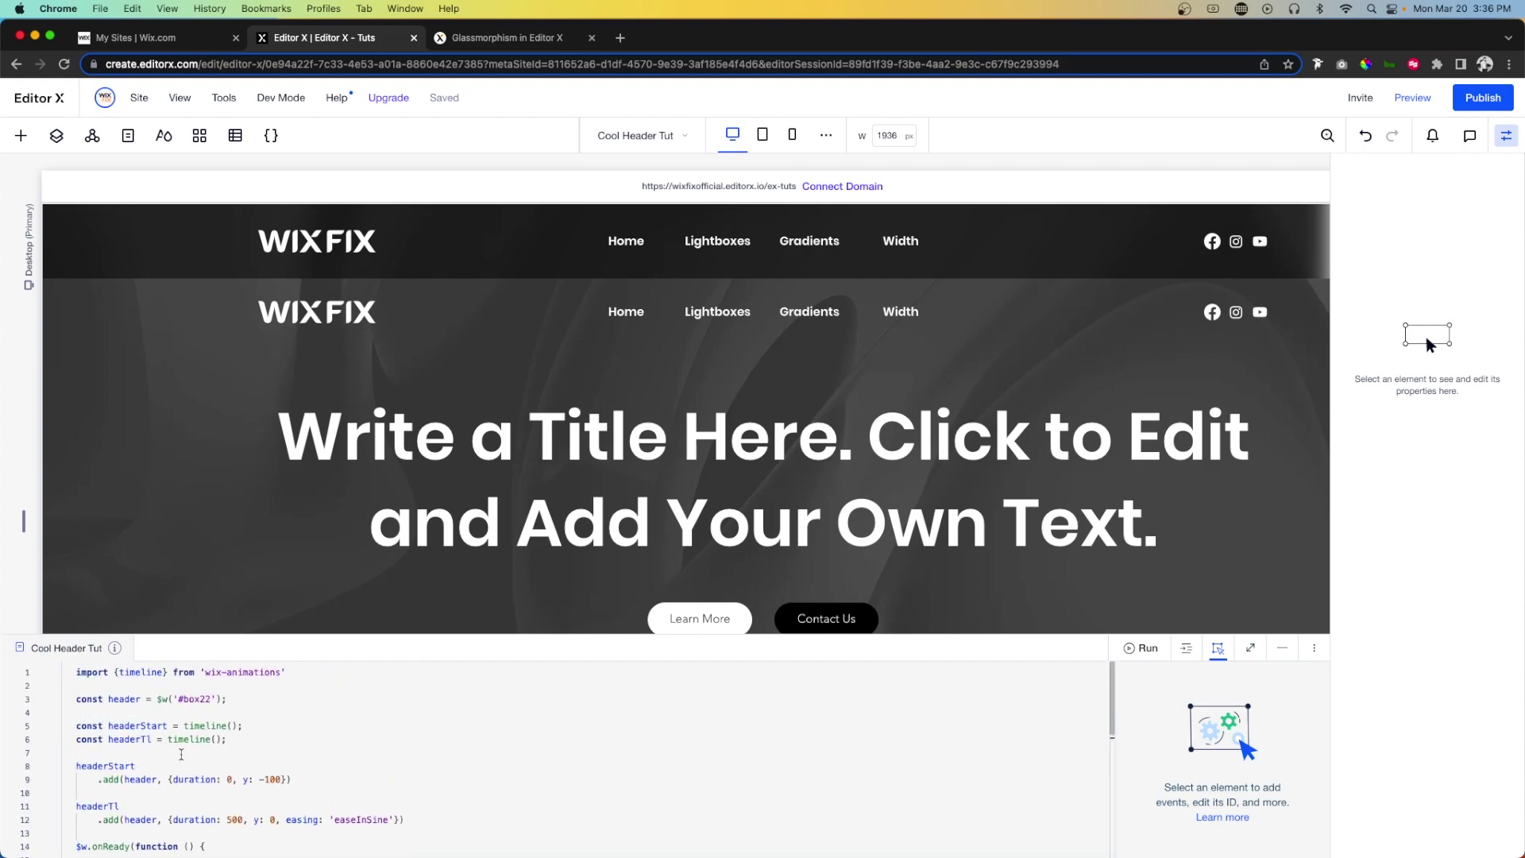
pyautogui.moveTo(404, 819); pyautogui.dragTo(76, 672)
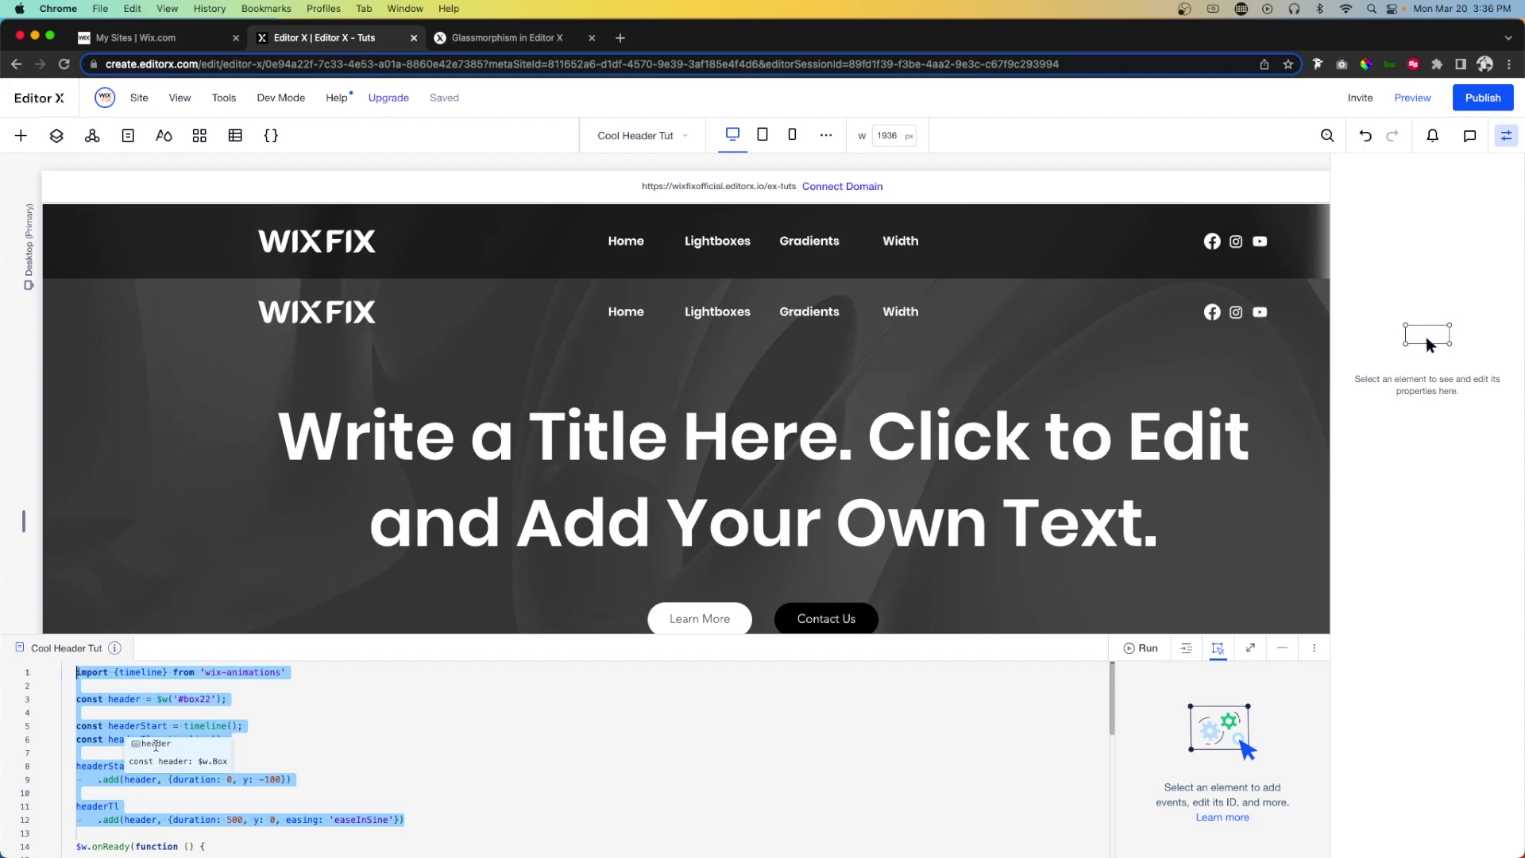
# - Paste the copied header code over the first comment line of New Page's code and delete the sample comments inside onReady
pyautogui.click(636, 136)
pyautogui.scroll(-8, 651, 426)
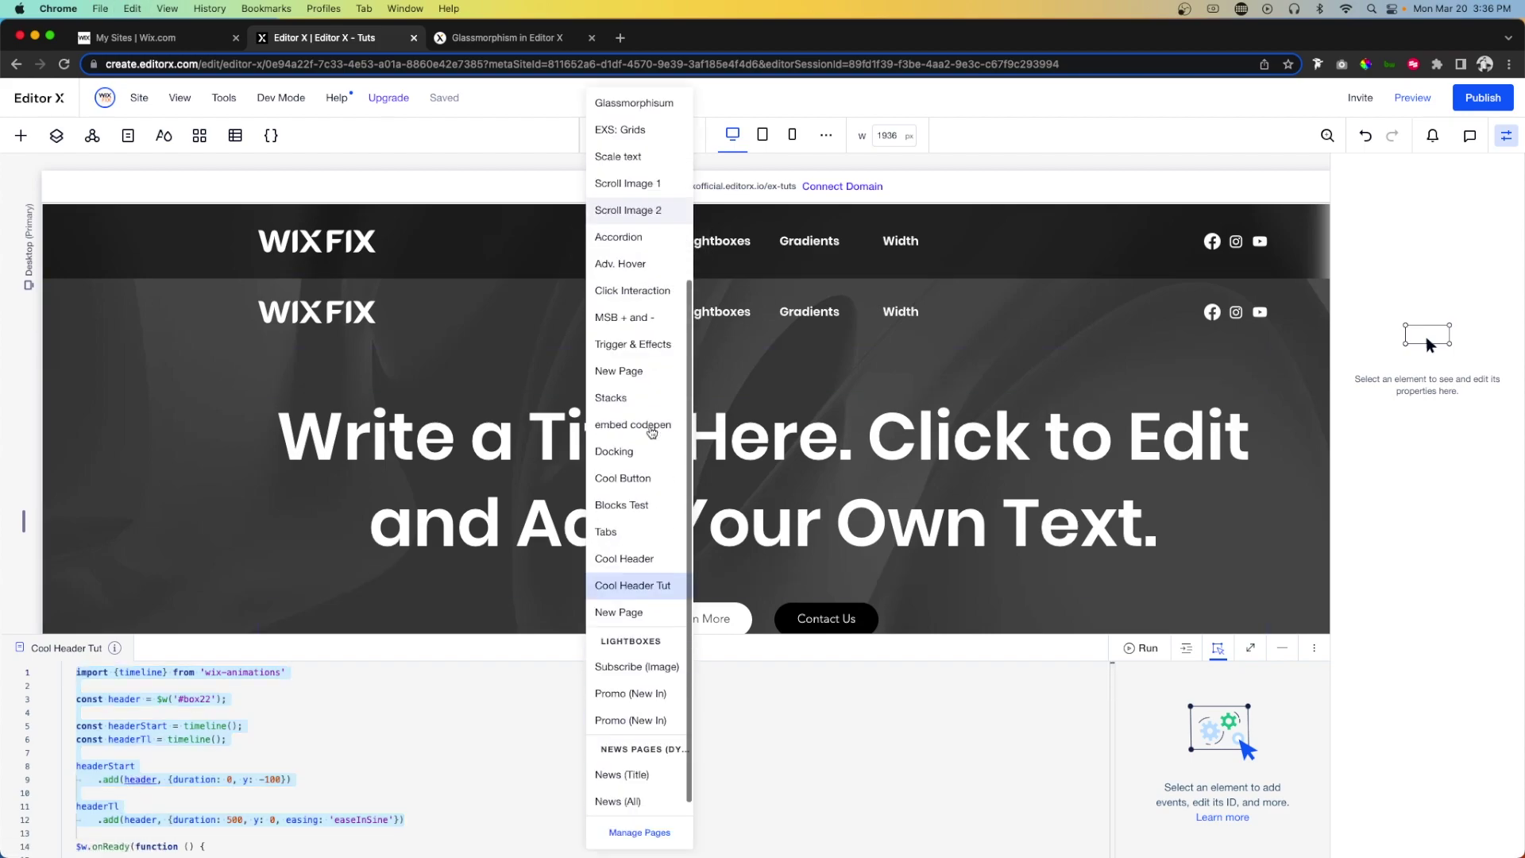
pyautogui.click(626, 610)
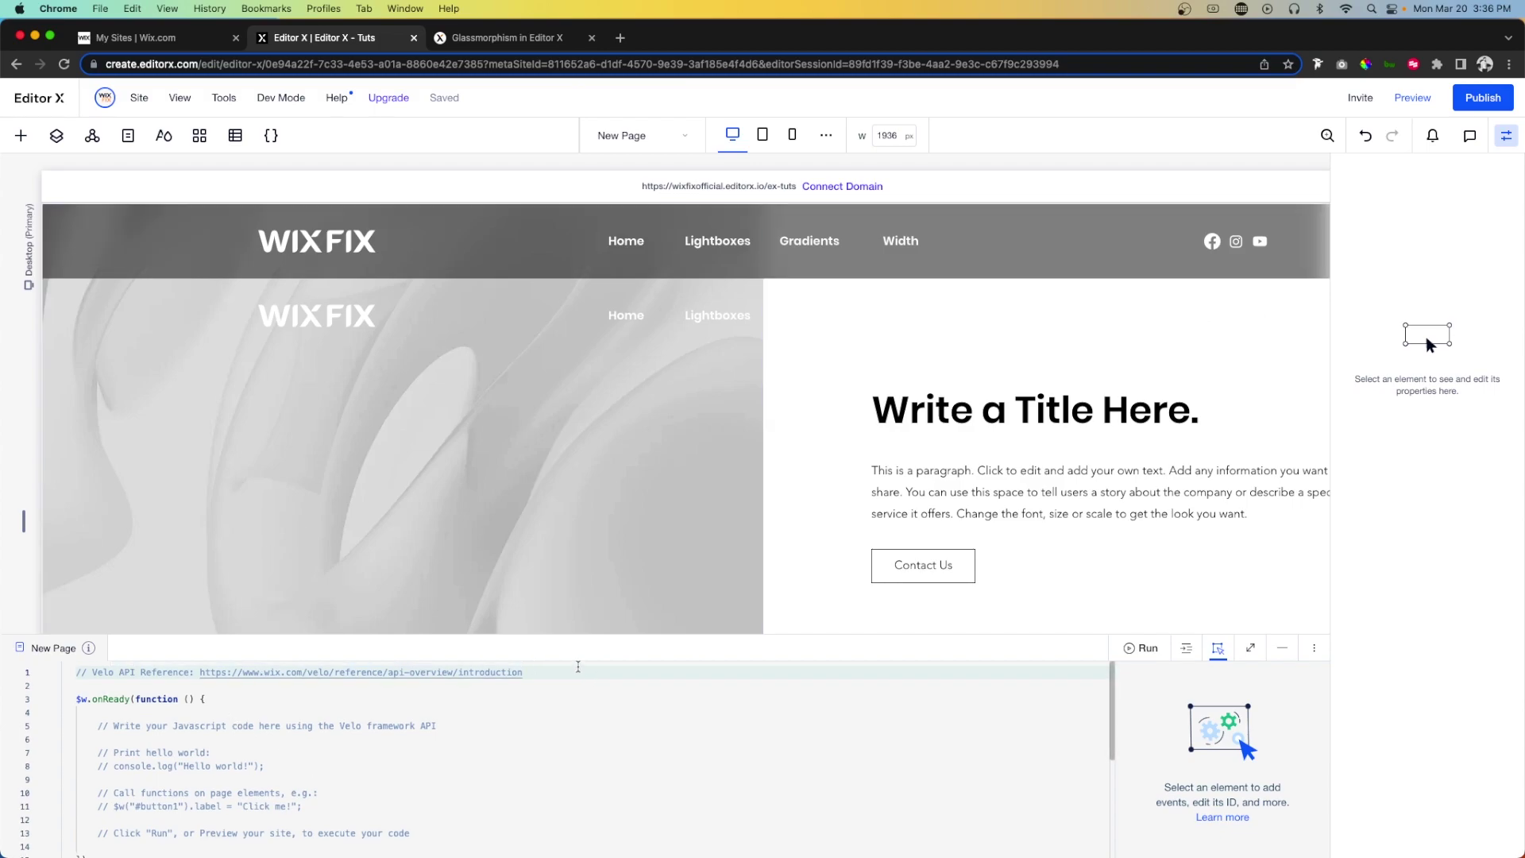
pyautogui.tripleClick(577, 669)
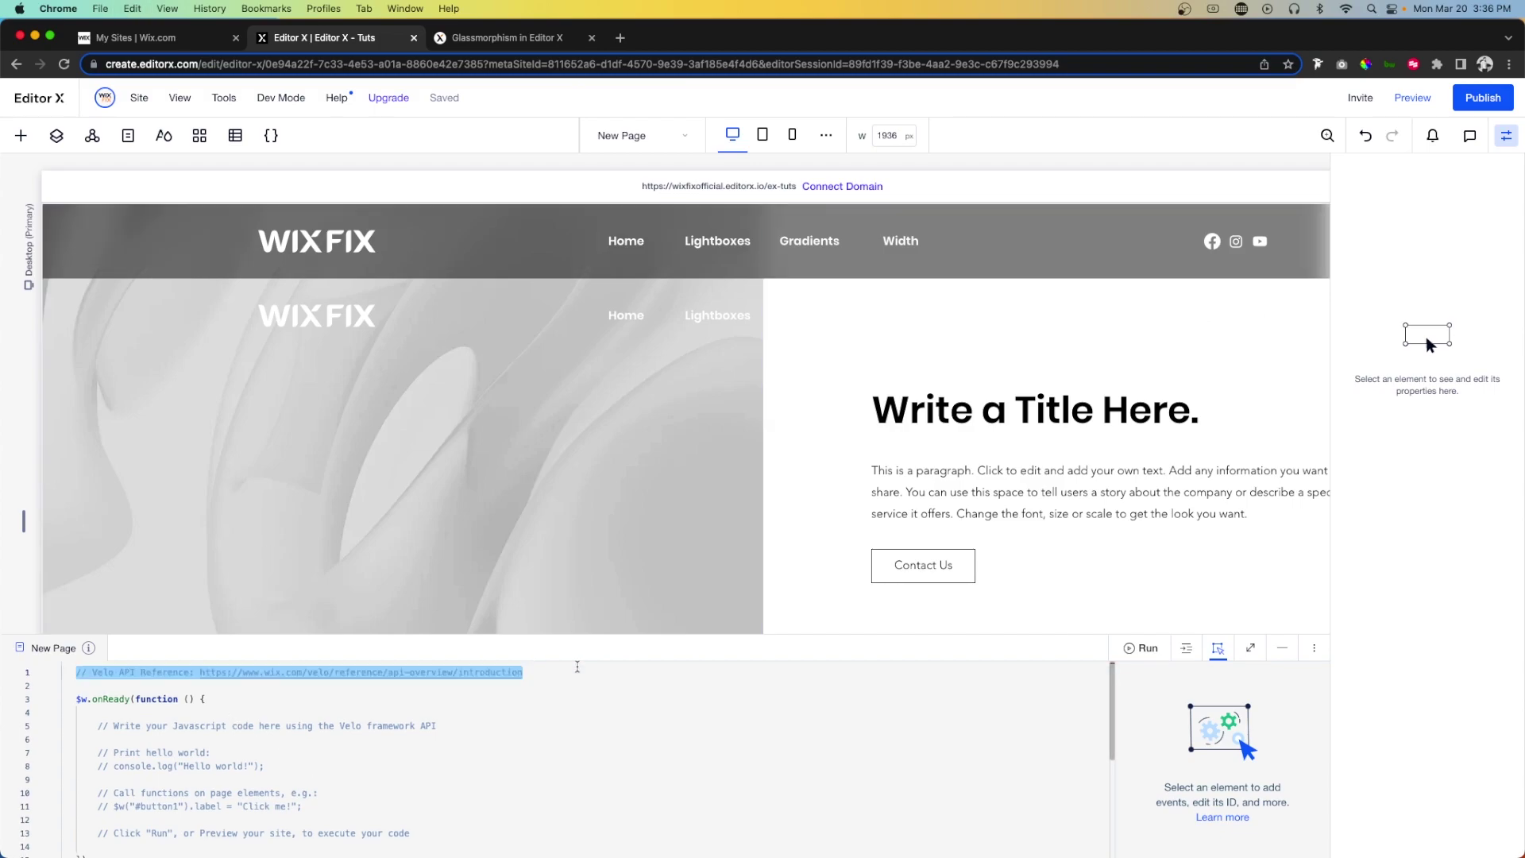
pyautogui.press('super+v')
pyautogui.scroll(-3, 382, 798)
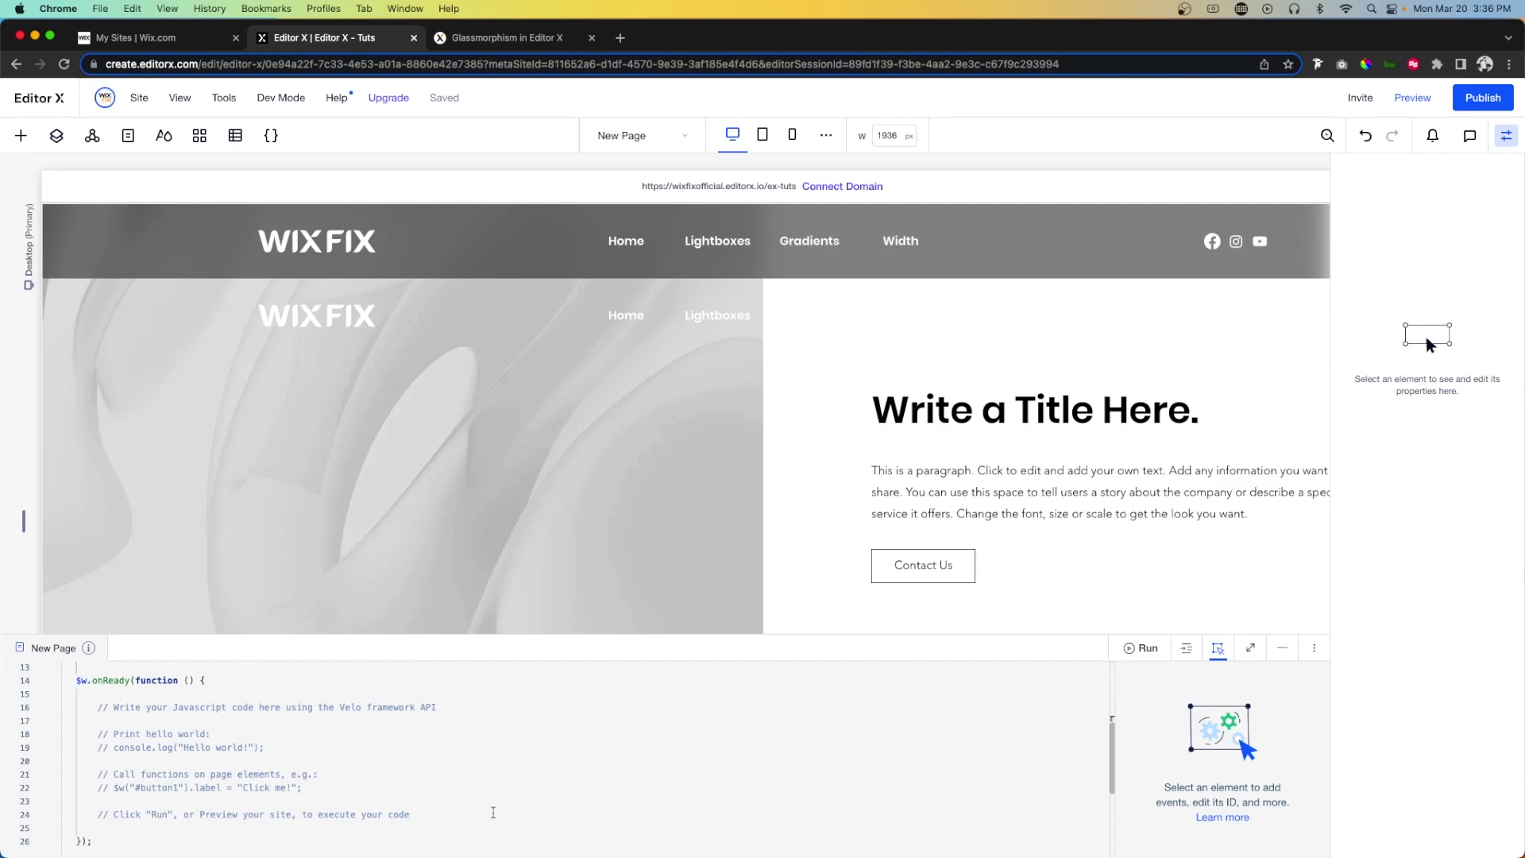
pyautogui.moveTo(494, 813); pyautogui.dragTo(86, 706)
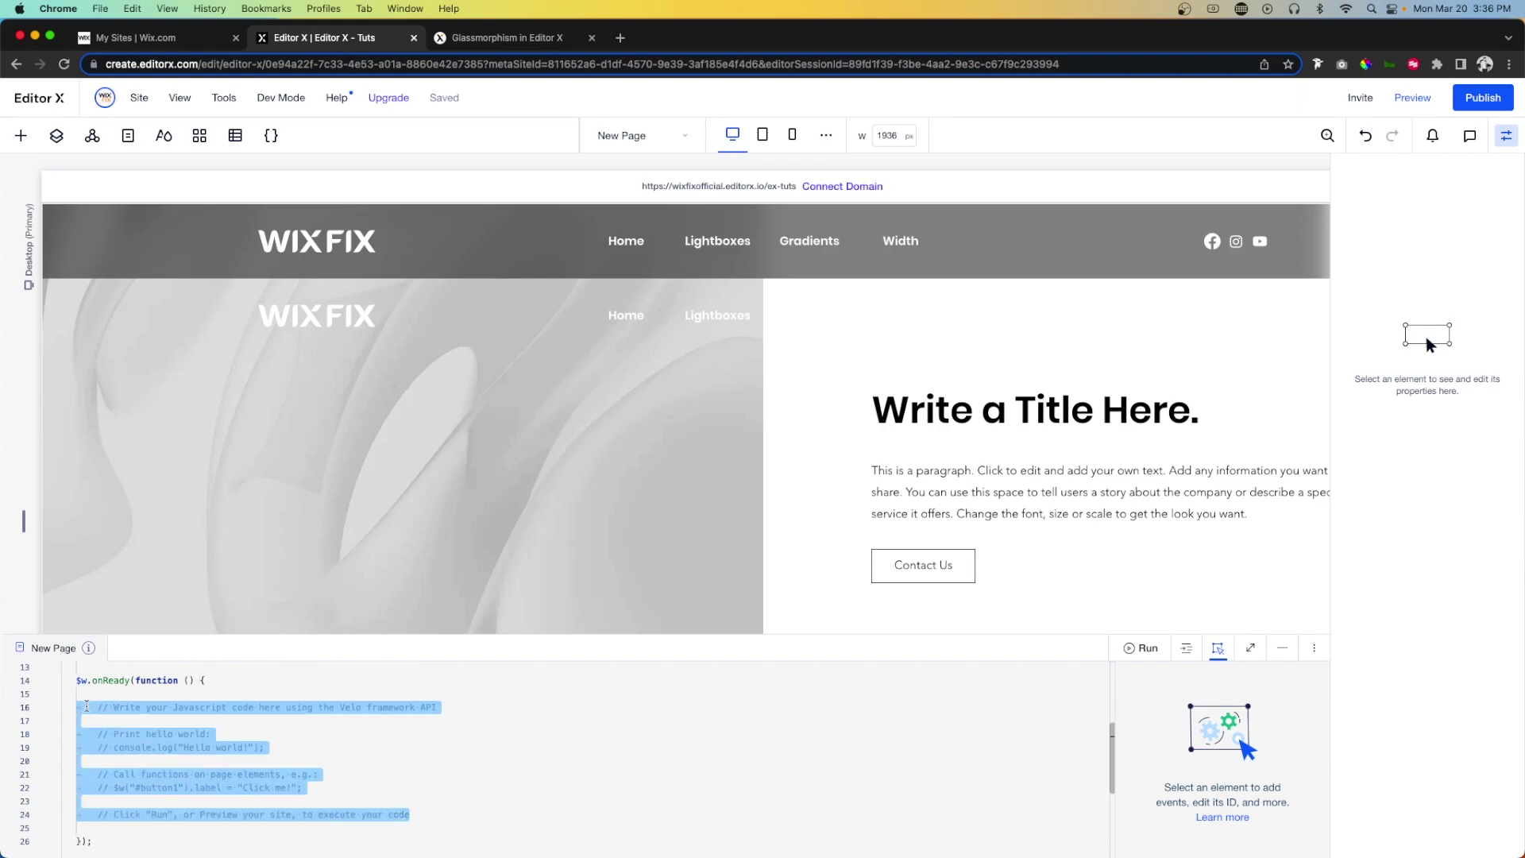
pyautogui.press('BackSpace')
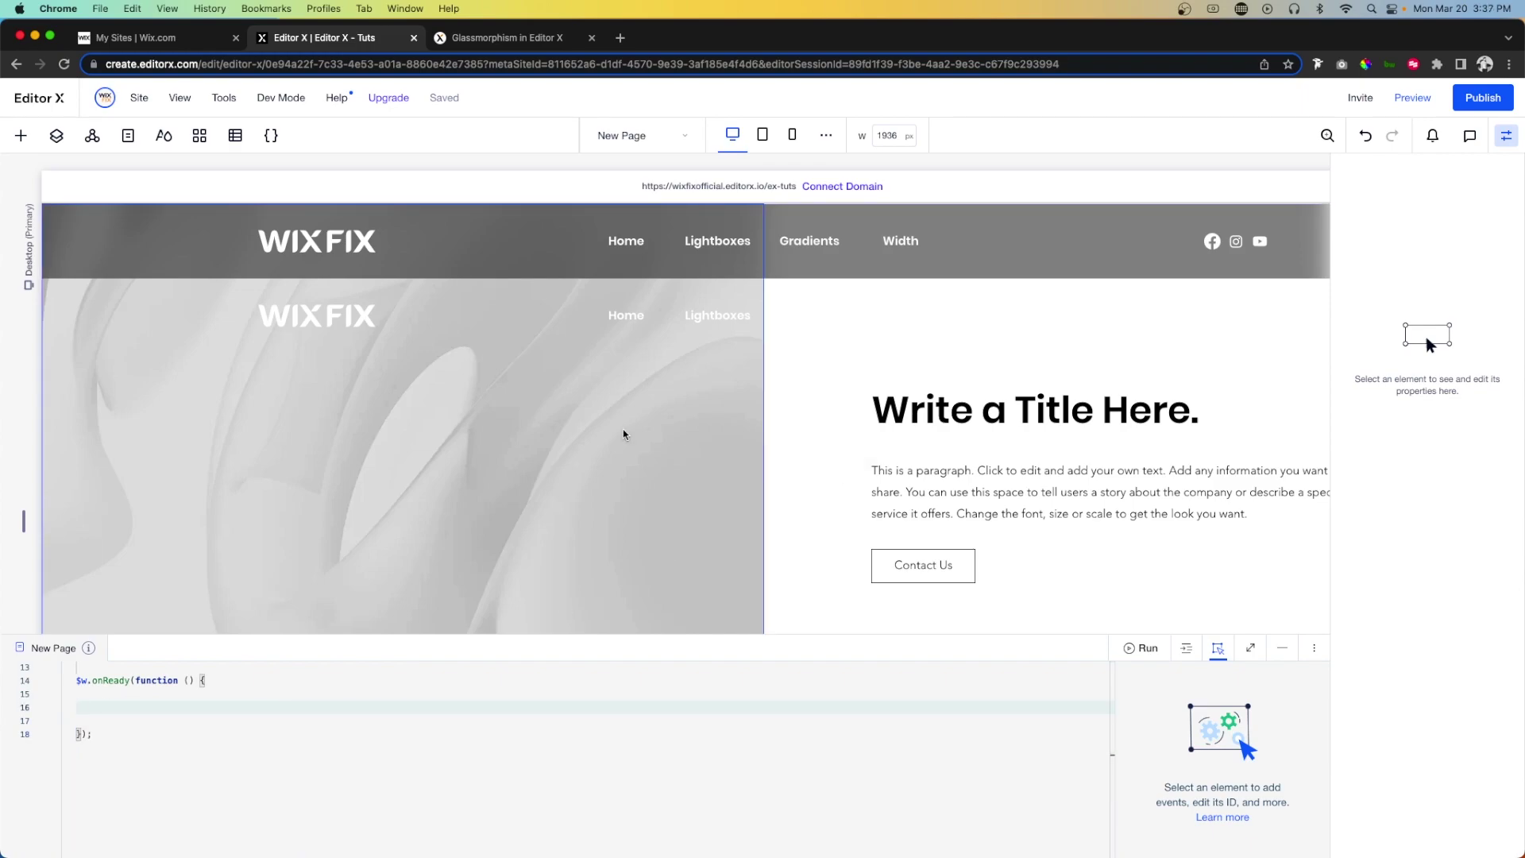
# - Add an onViewportEnter event handler to the dark title section #section6 and delete its generated description comment
pyautogui.scroll(-3, 624, 433)
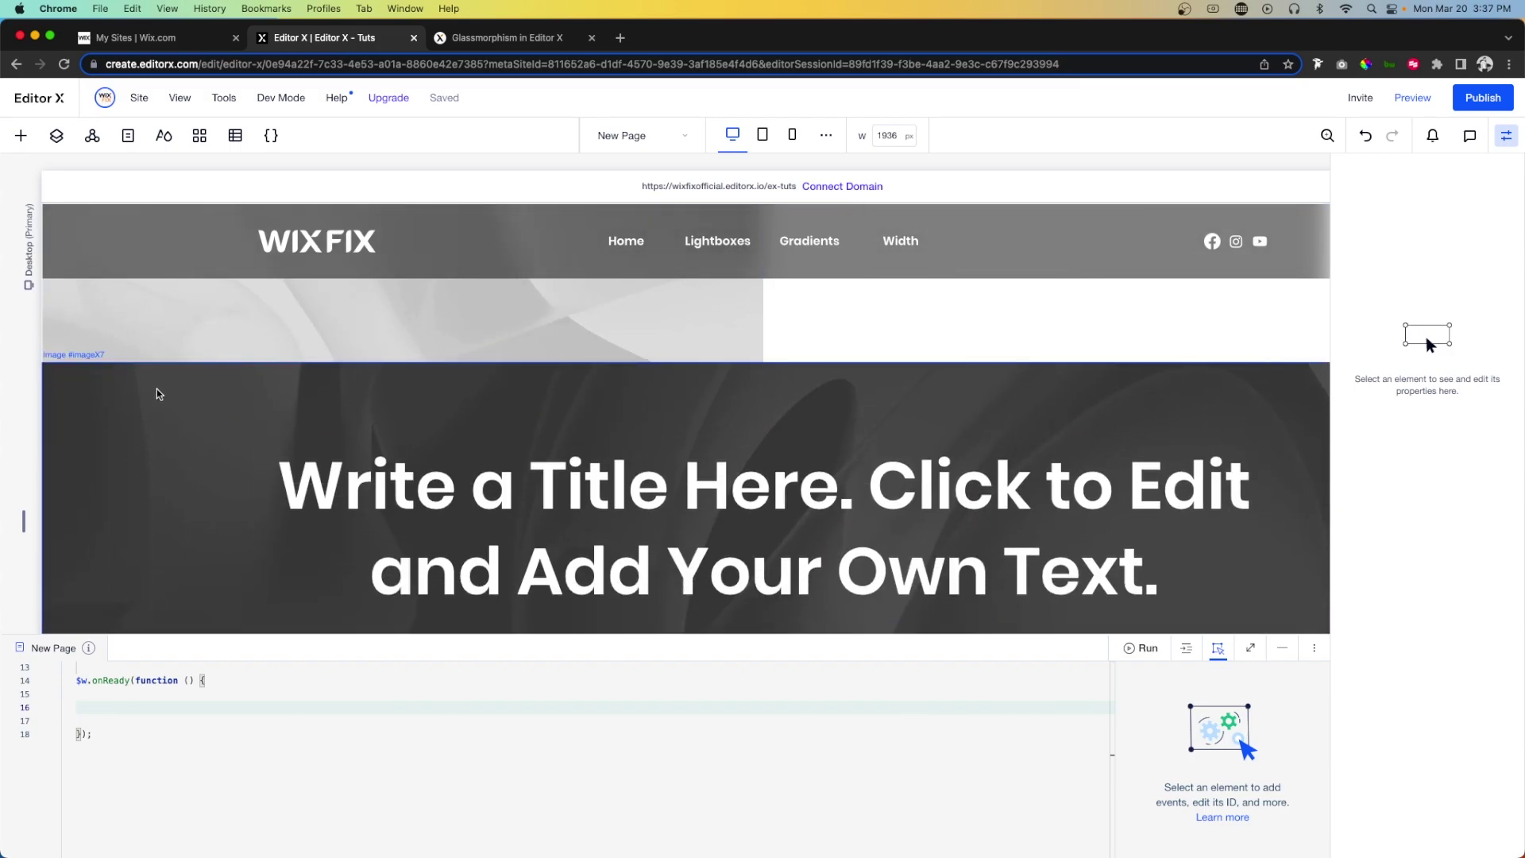
pyautogui.click(158, 393)
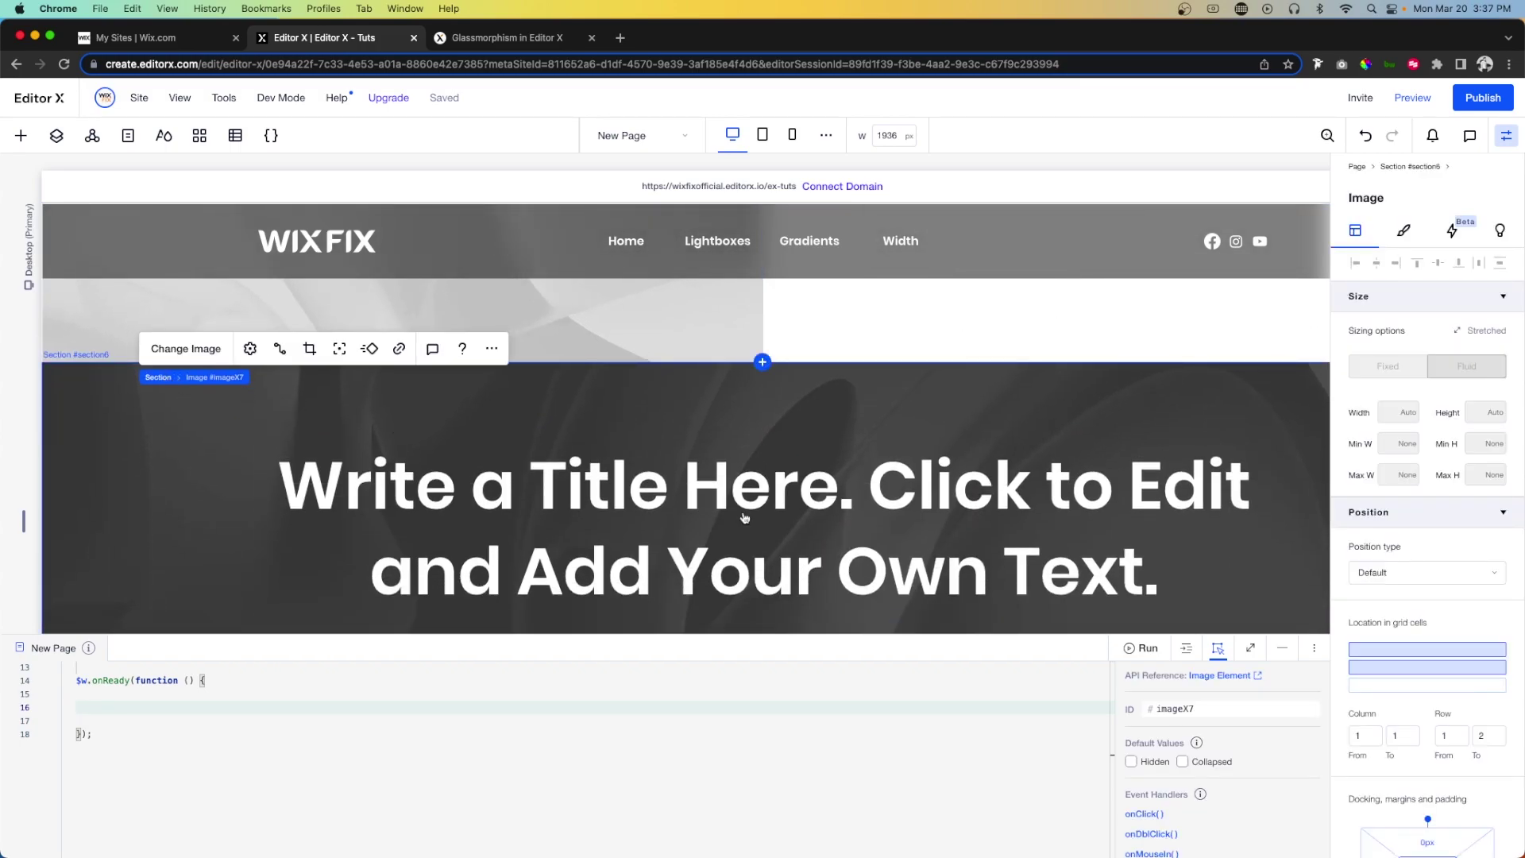
pyautogui.press('Escape')
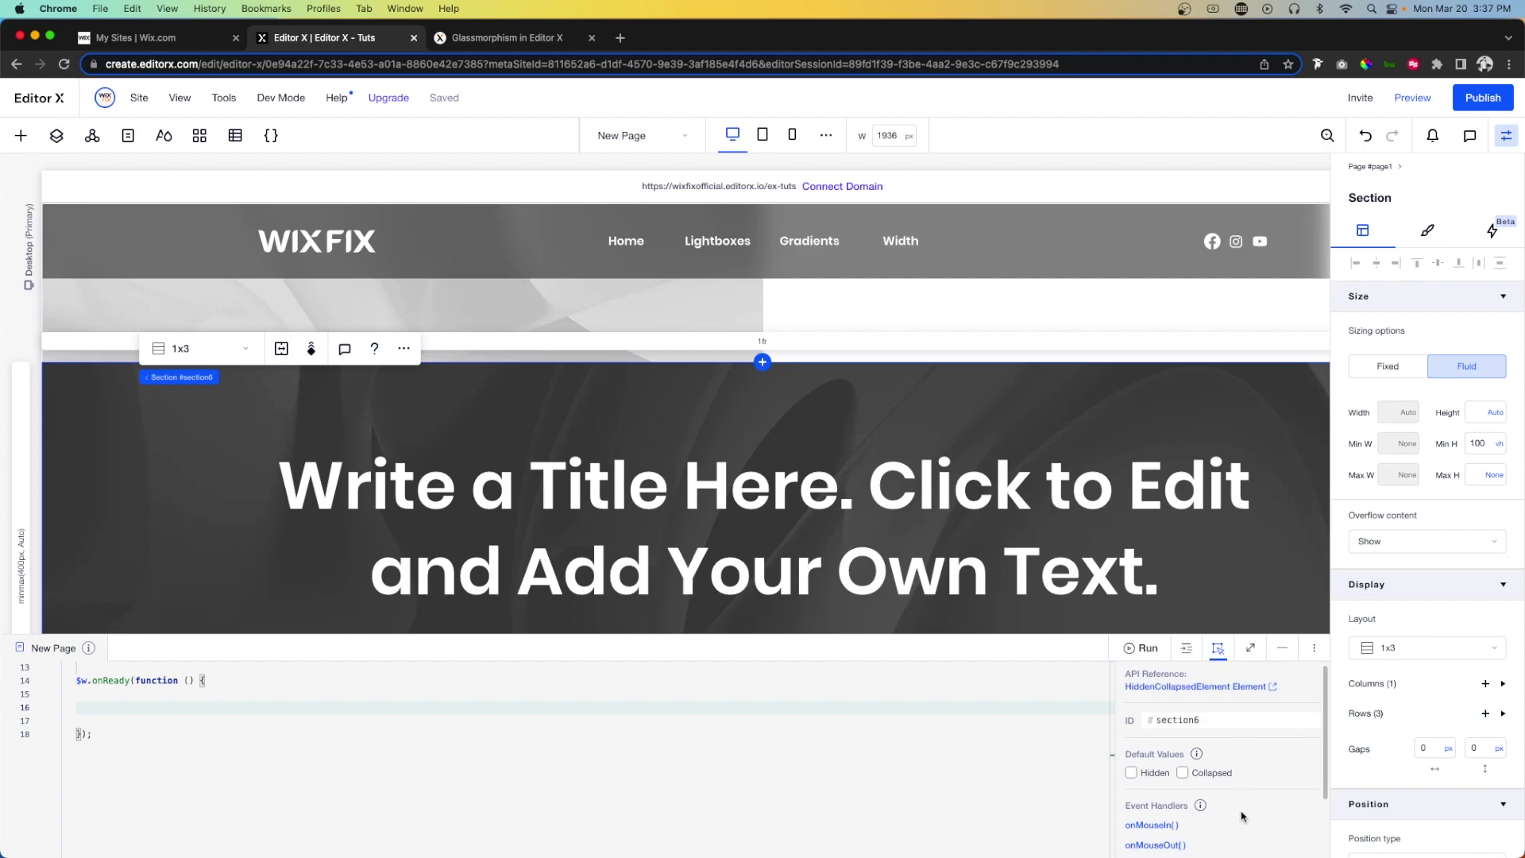
pyautogui.scroll(-1, 1233, 816)
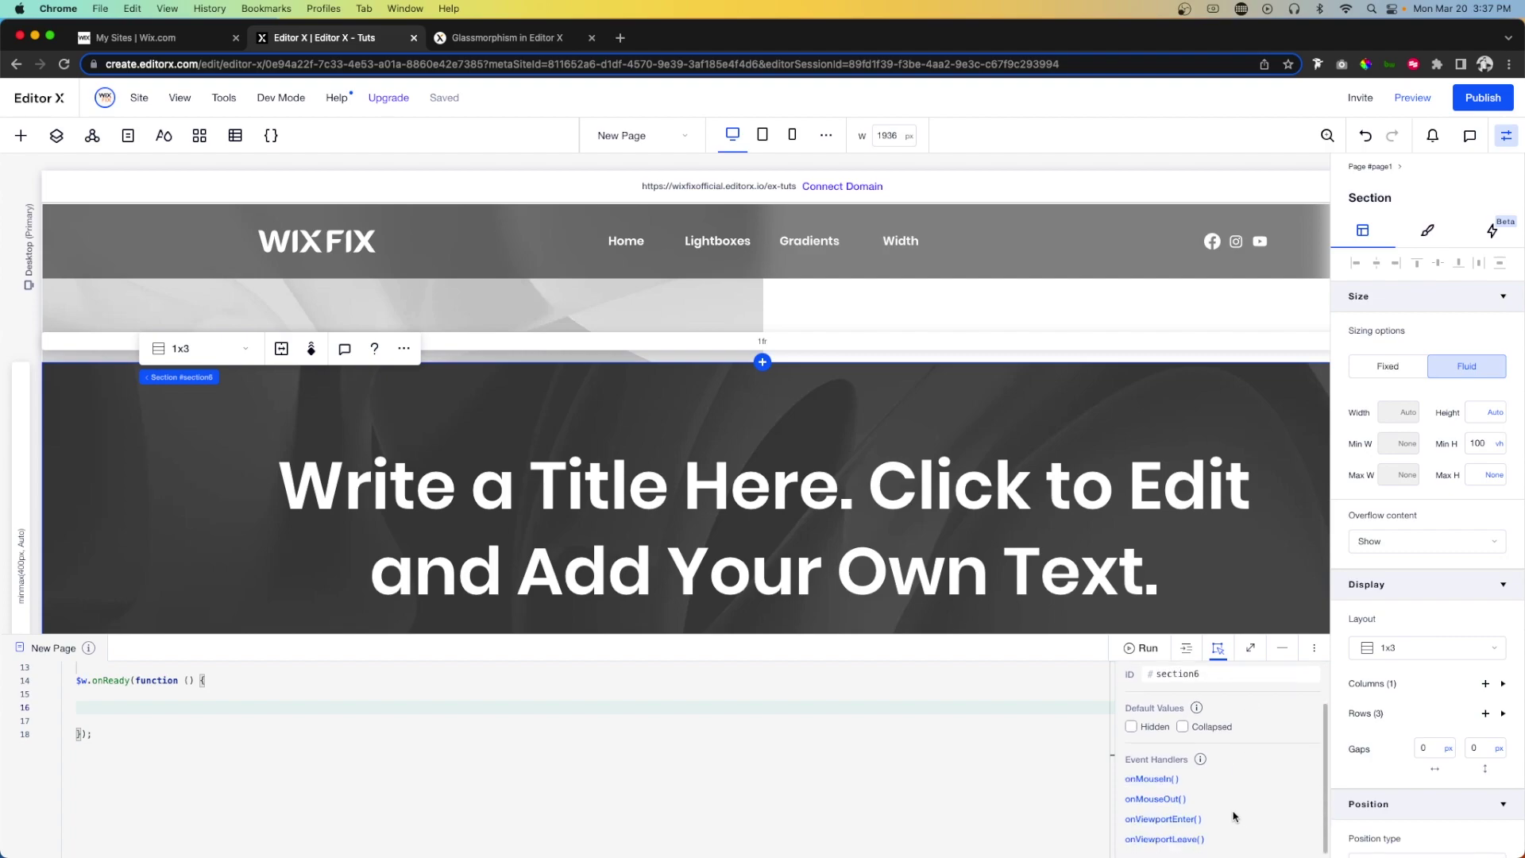
pyautogui.click(1165, 819)
pyautogui.click(1310, 850)
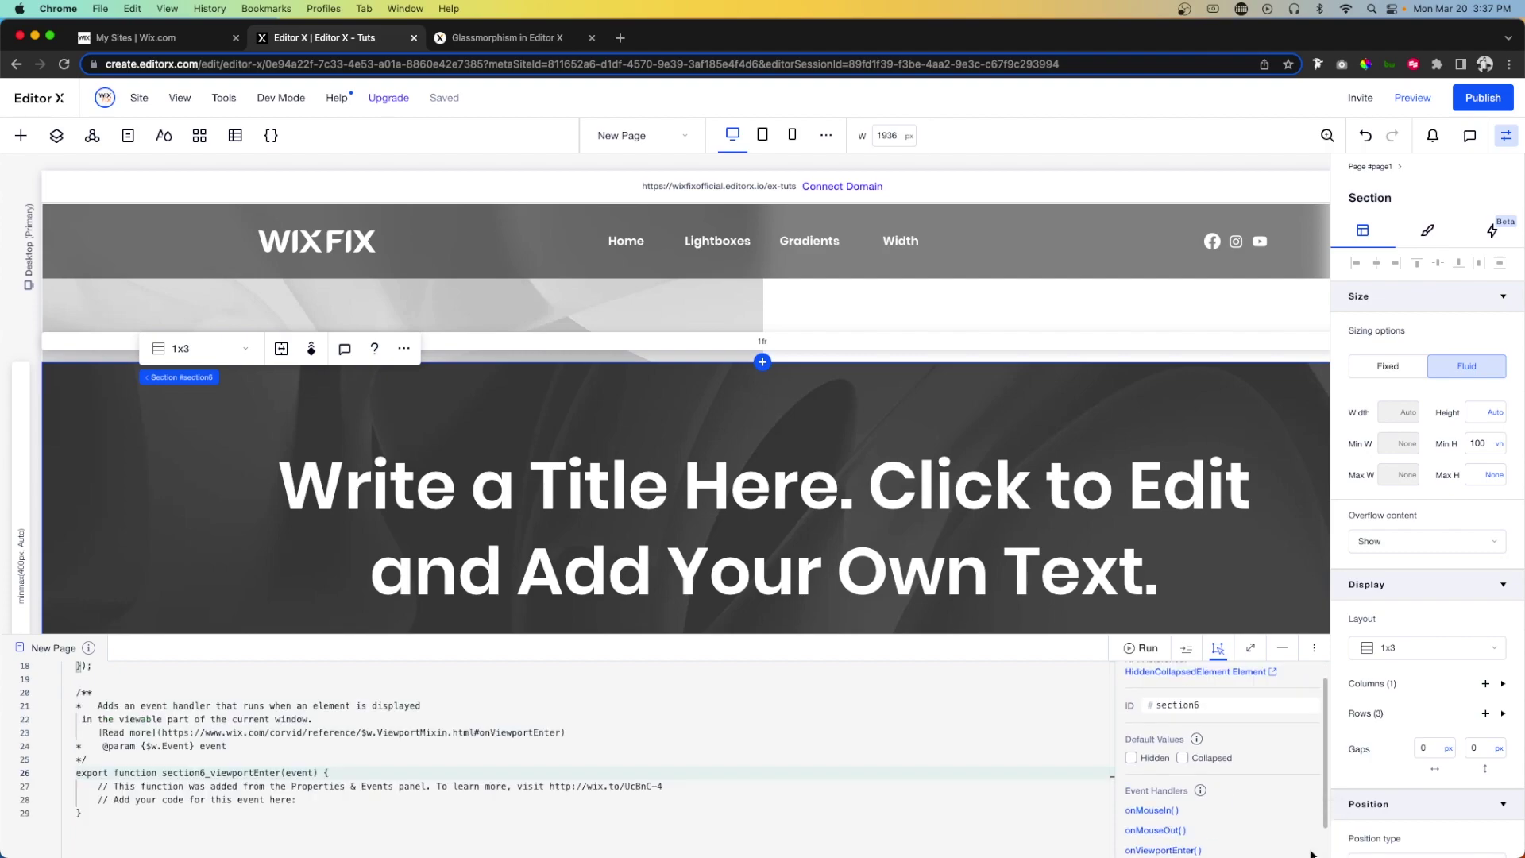
pyautogui.moveTo(87, 760); pyautogui.dragTo(61, 698)
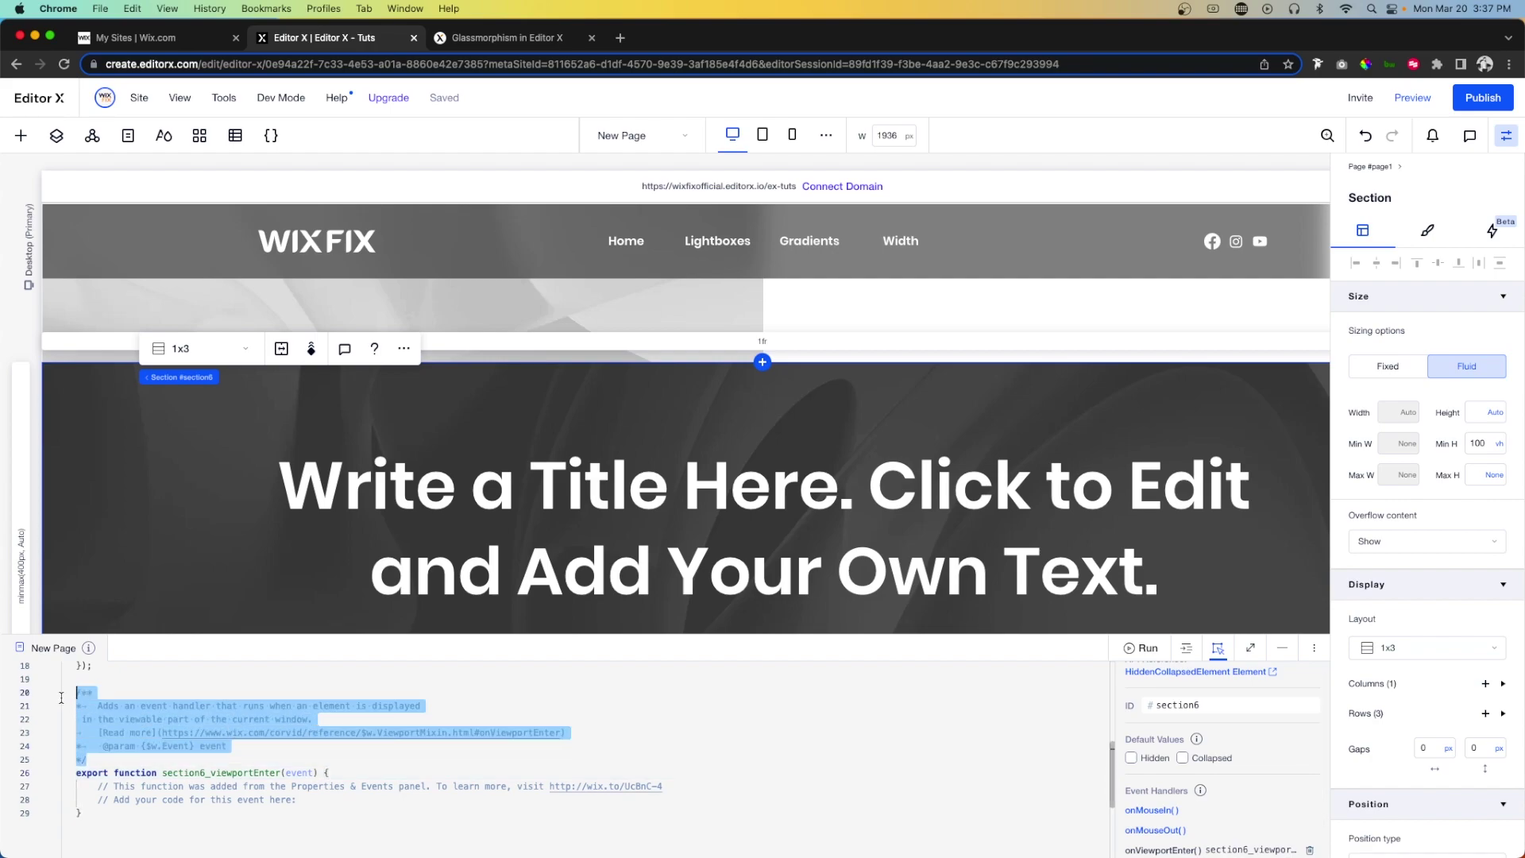
pyautogui.press('BackSpace')
# - Replace the placeholder comments in section6_viewportEnter with headerTl.play();
pyautogui.moveTo(302, 733); pyautogui.dragTo(94, 720)
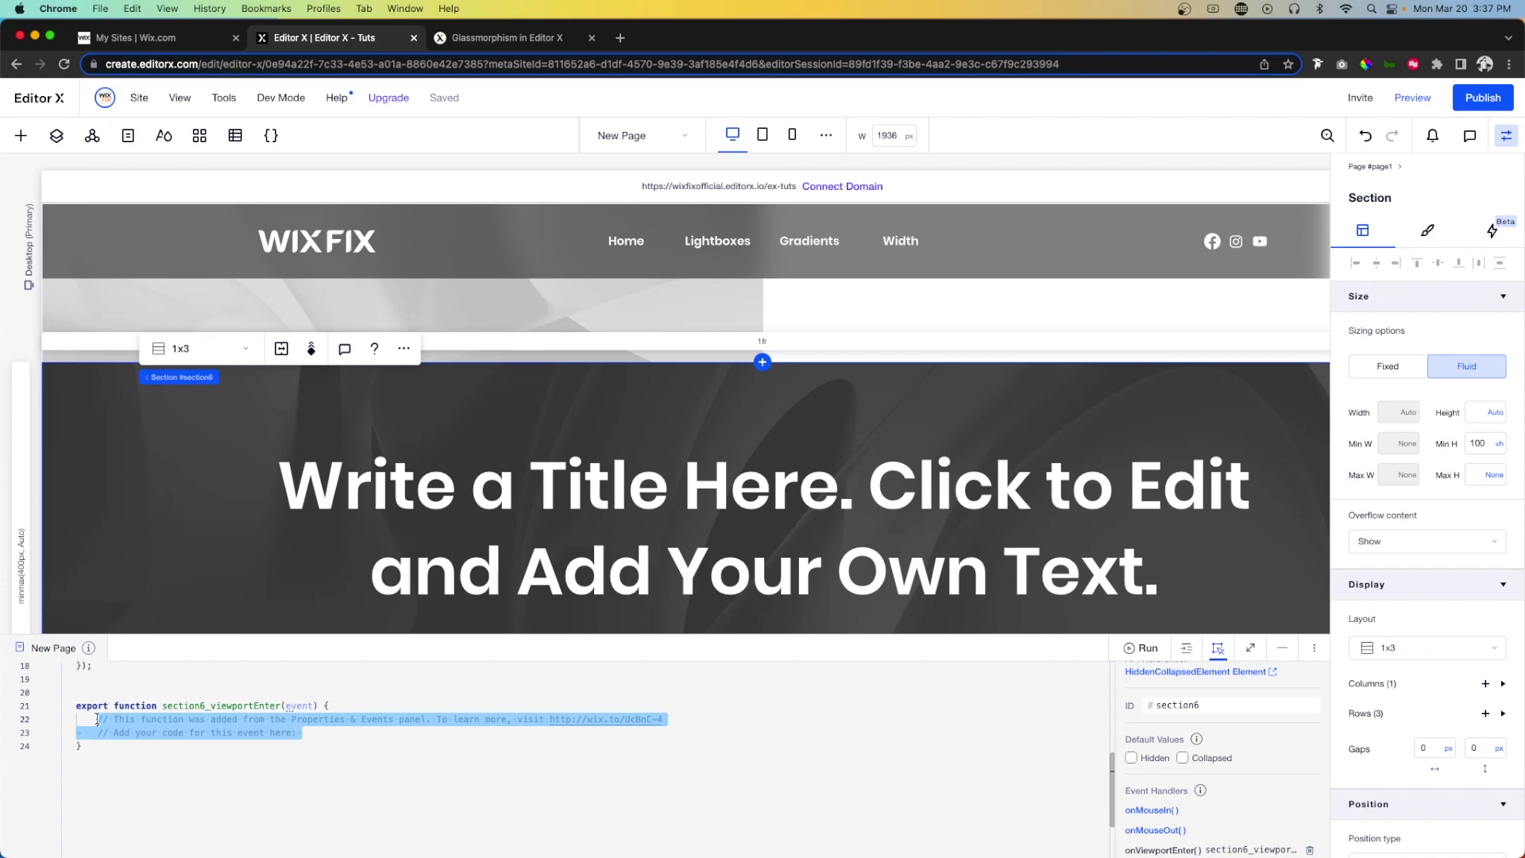
pyautogui.write('hea')
pyautogui.press('Down')
pyautogui.press('Return')
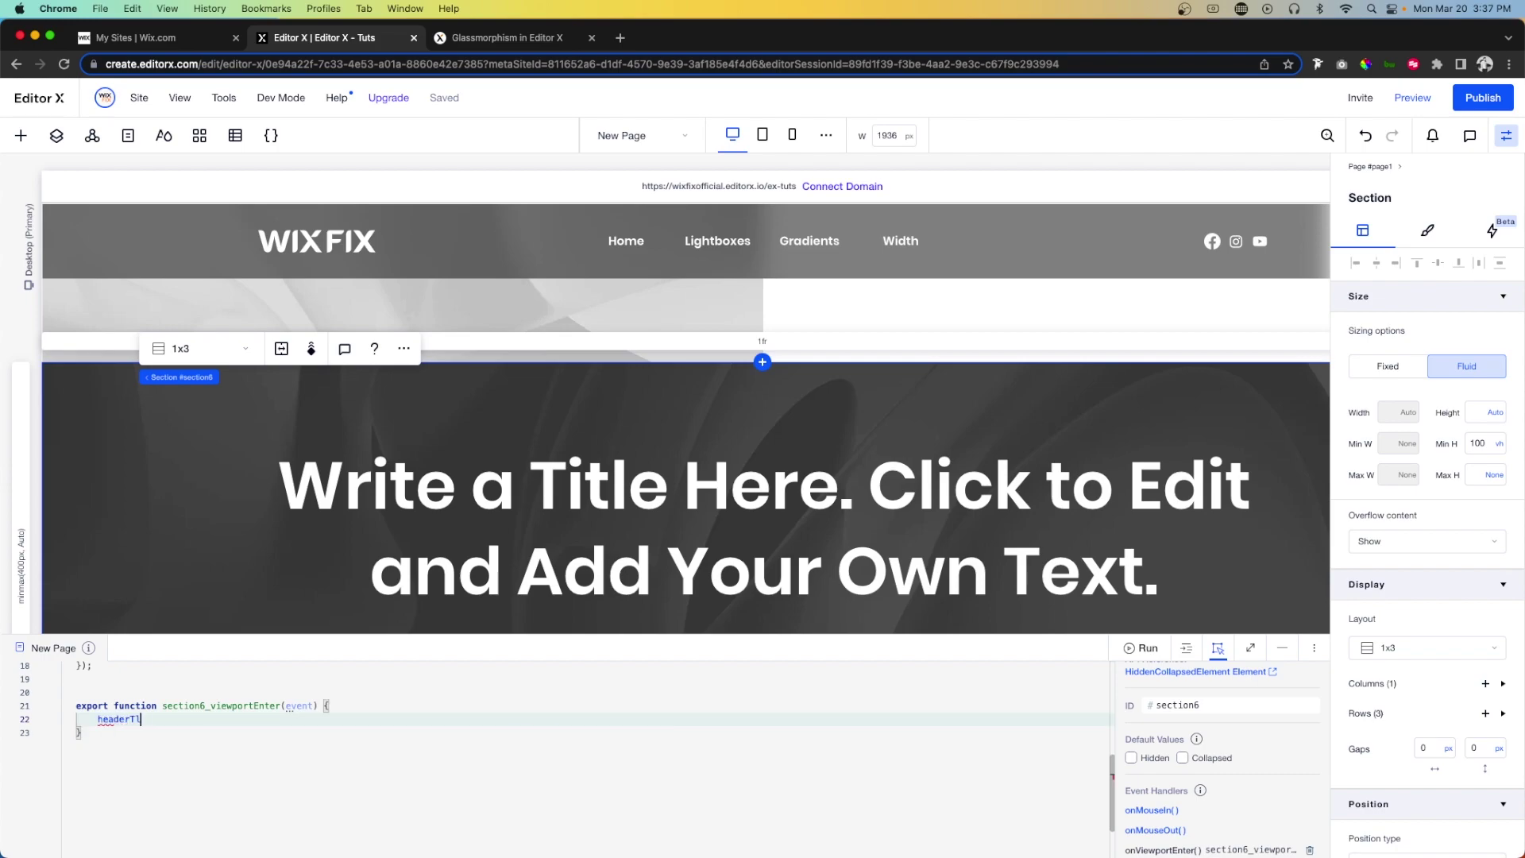
pyautogui.write('.play')
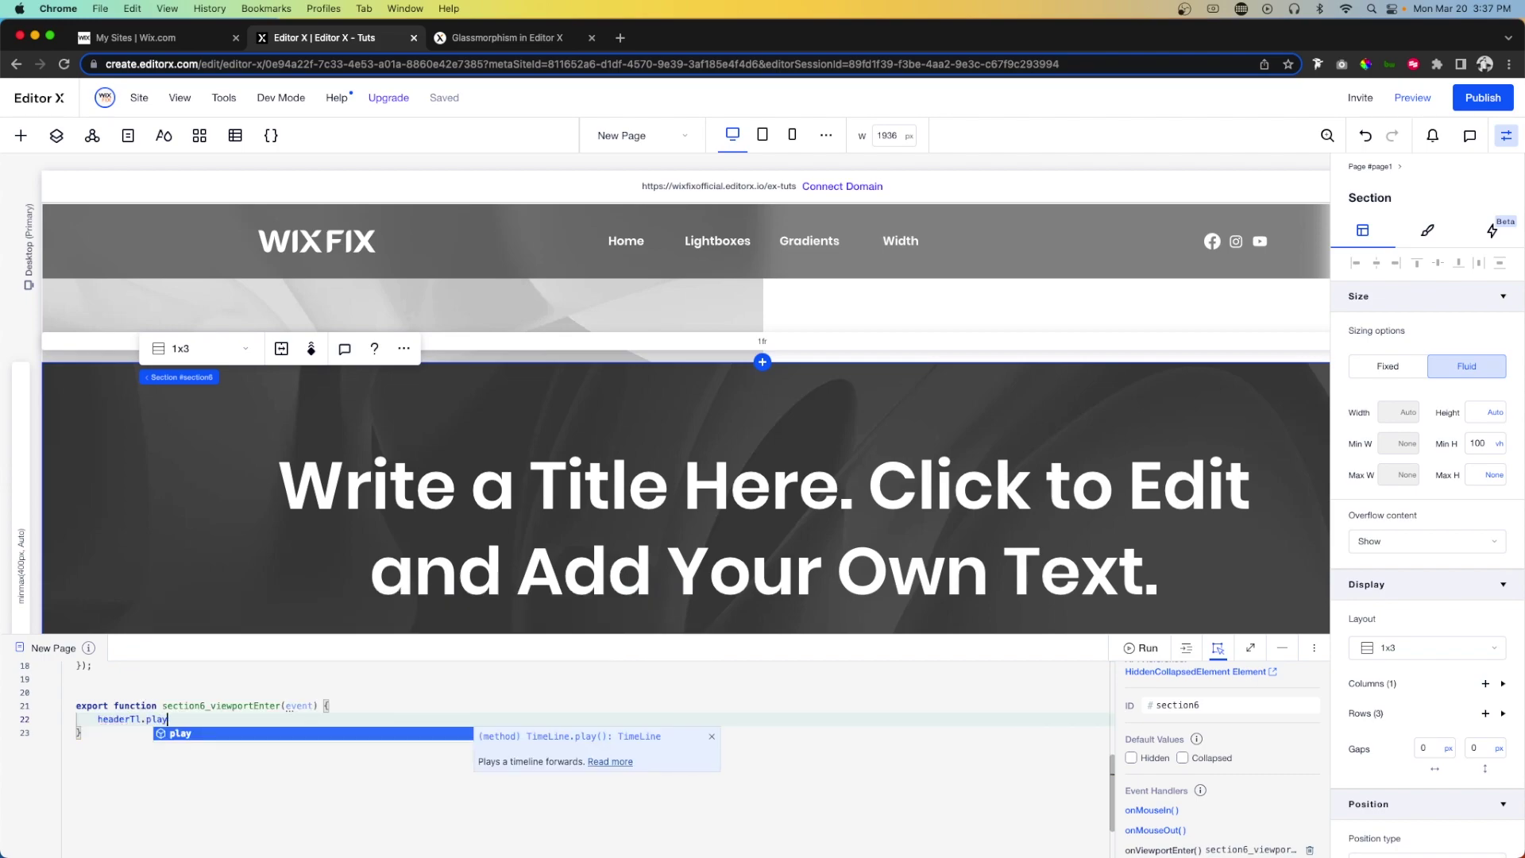
pyautogui.write('();')
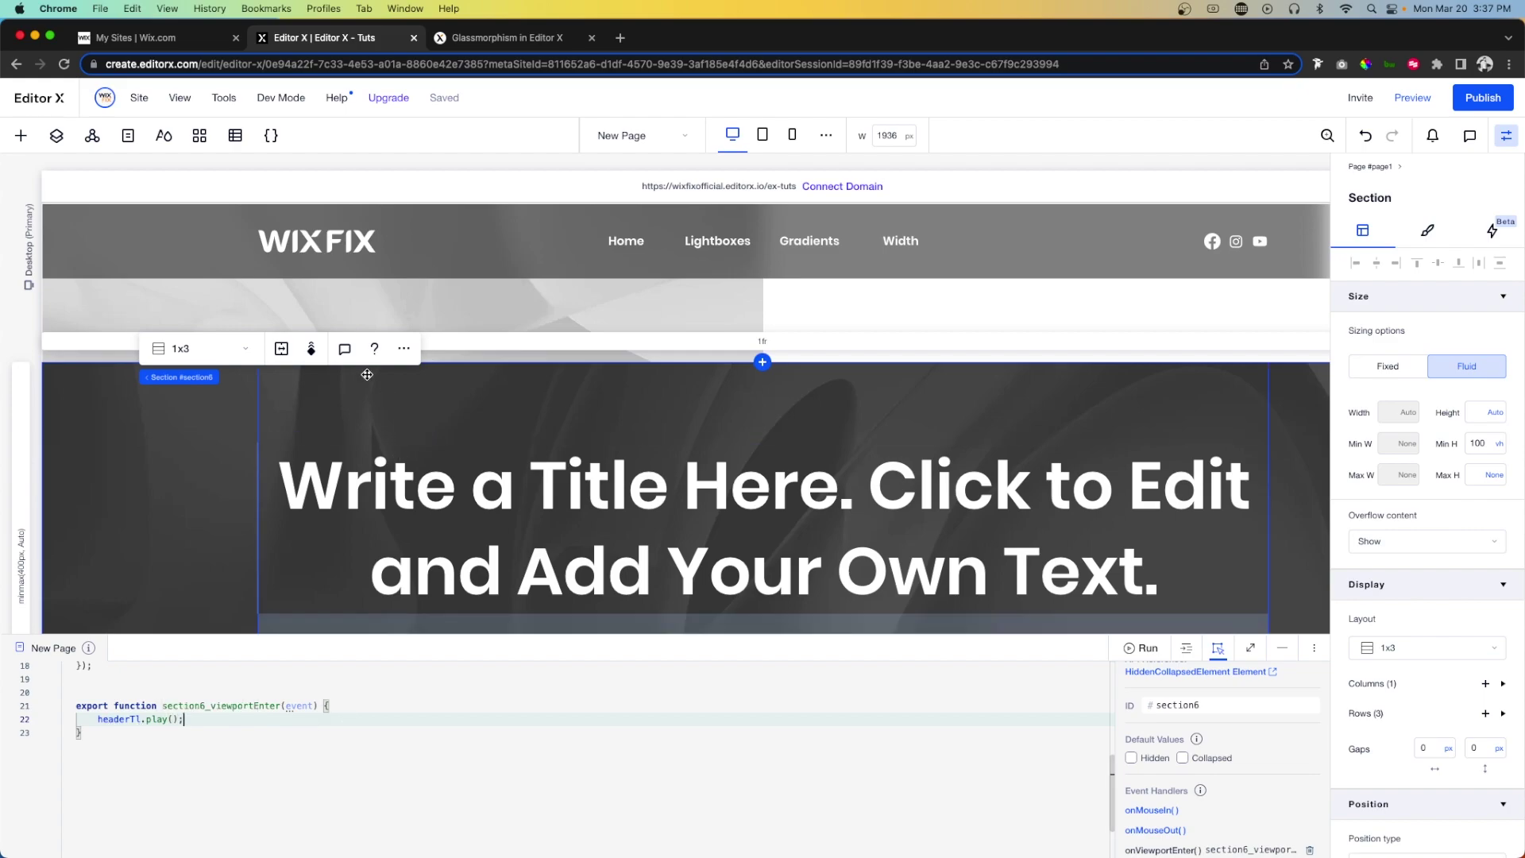
# - Add an onViewportEnter event handler to the two-column section #section5 and clear its generated comments
pyautogui.scroll(5, 364, 374)
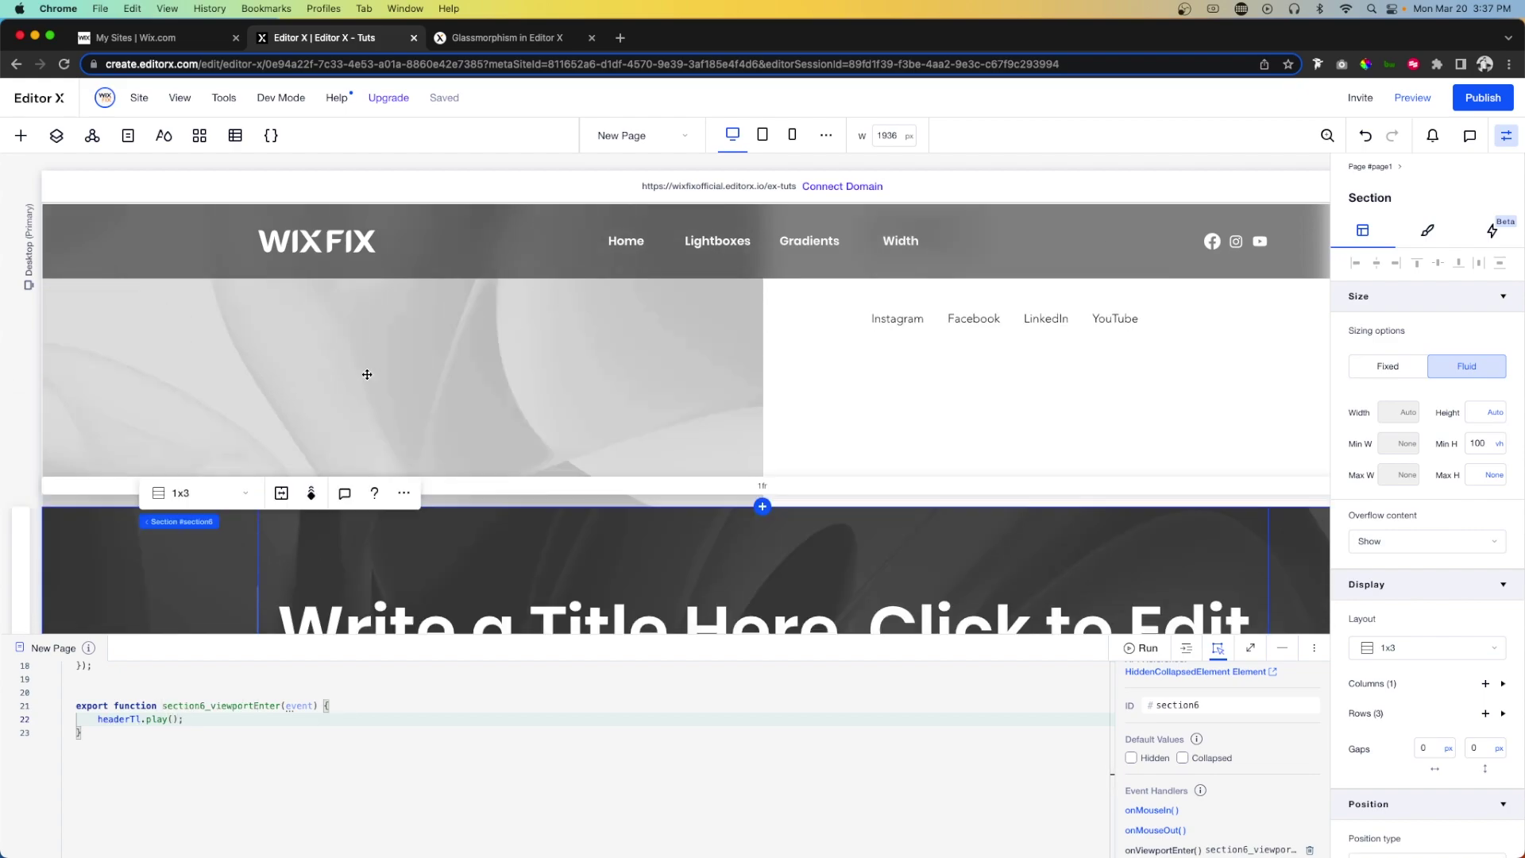
pyautogui.click(467, 370)
pyautogui.click(814, 502)
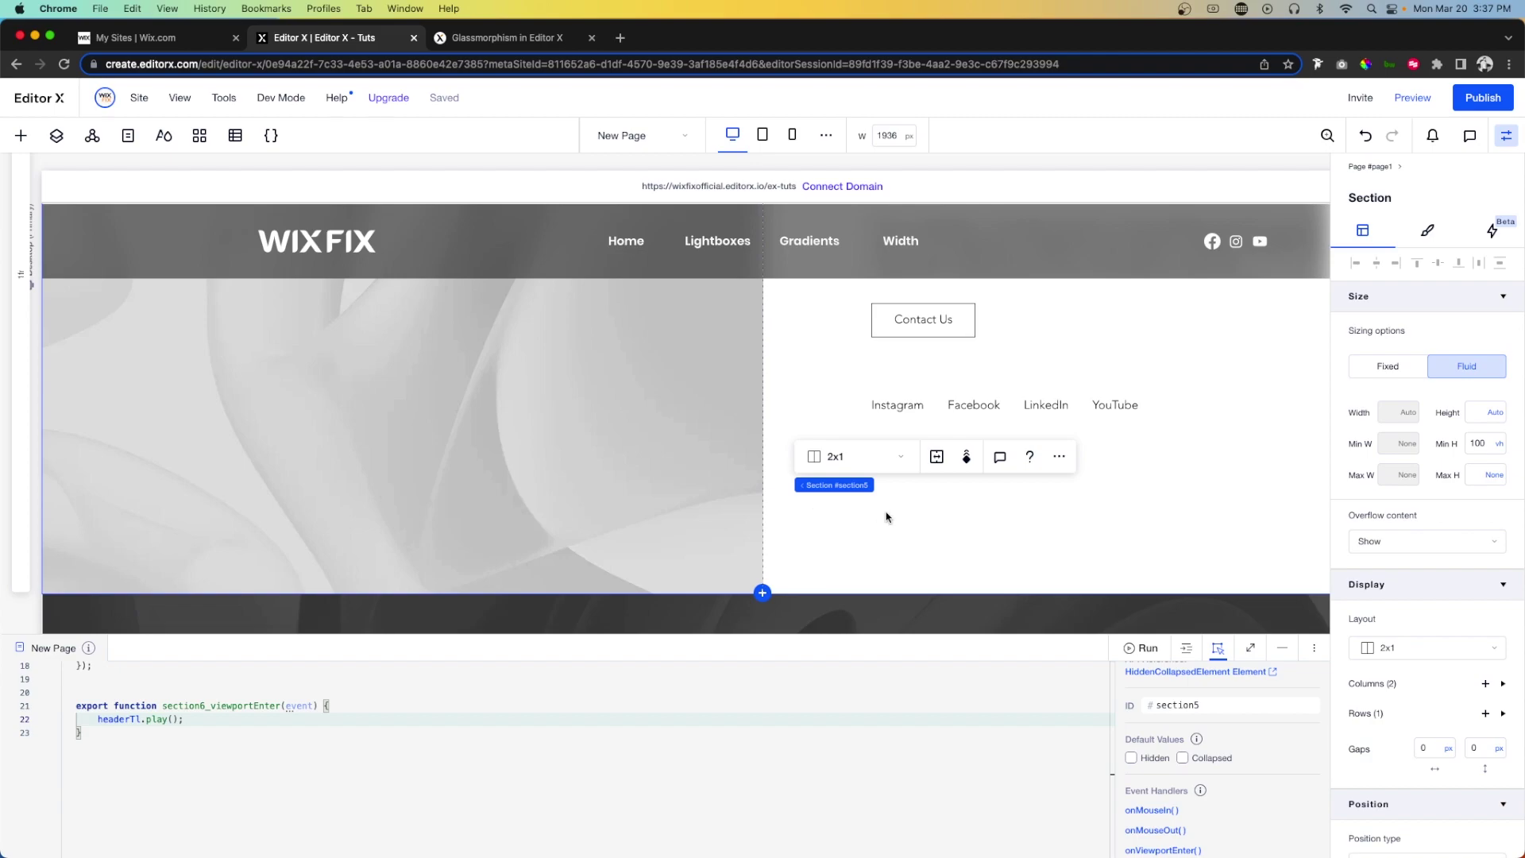
pyautogui.scroll(-1, 1226, 782)
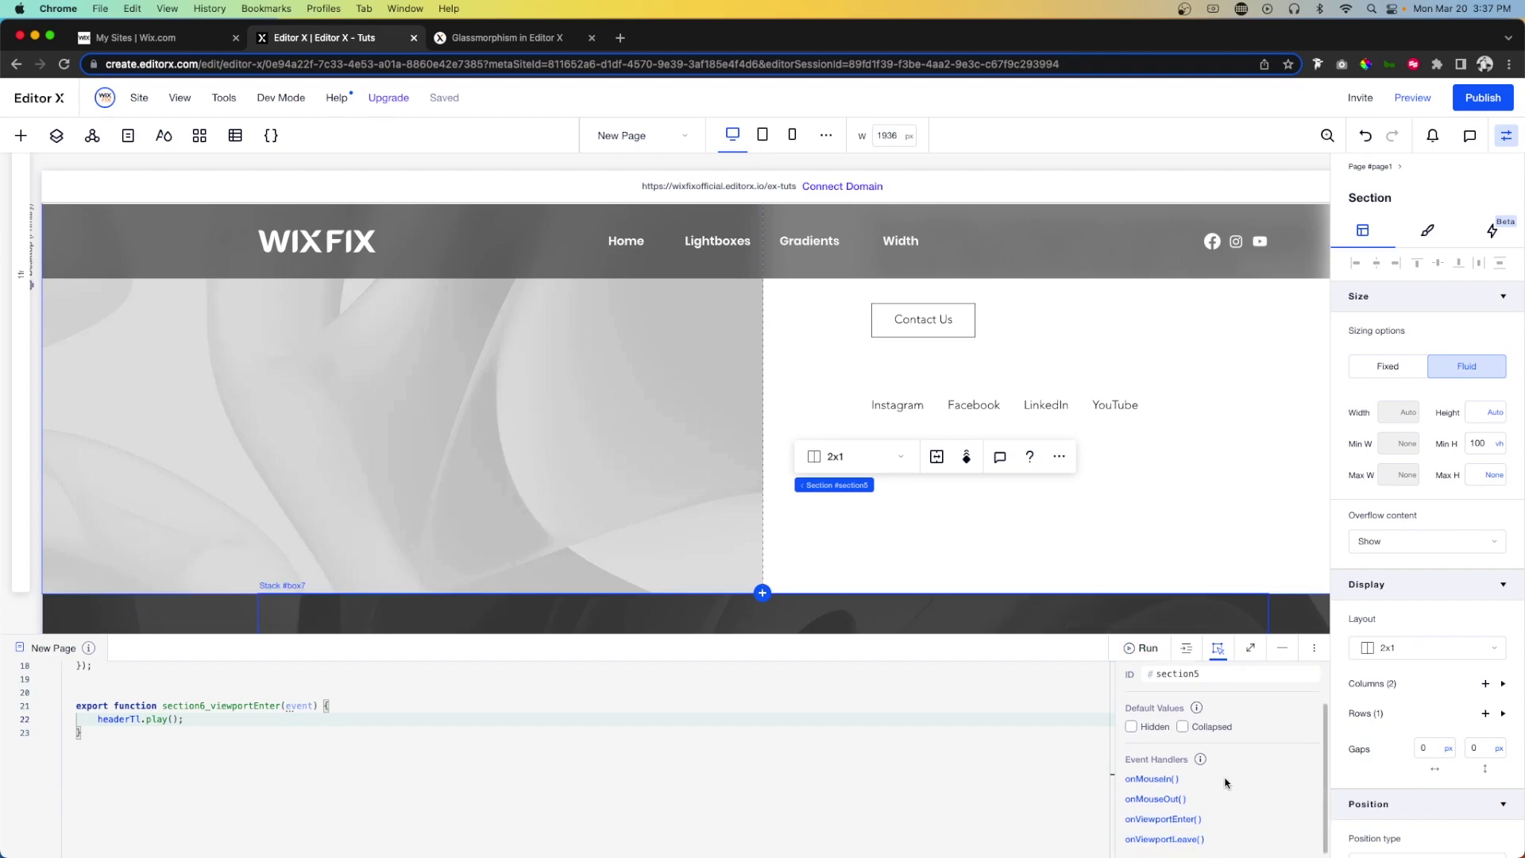
pyautogui.click(1165, 819)
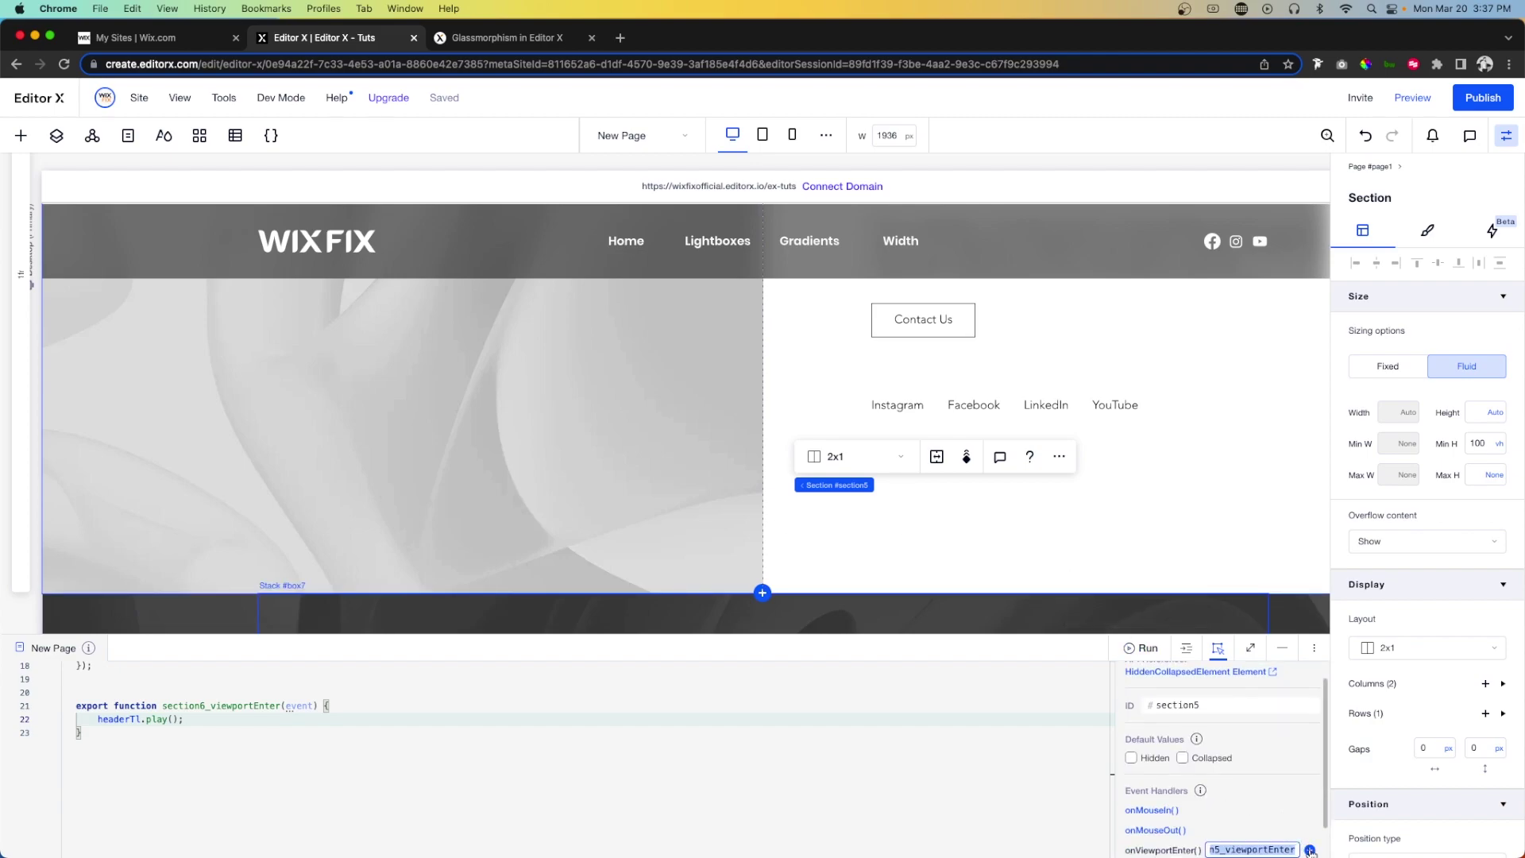
pyautogui.click(1310, 850)
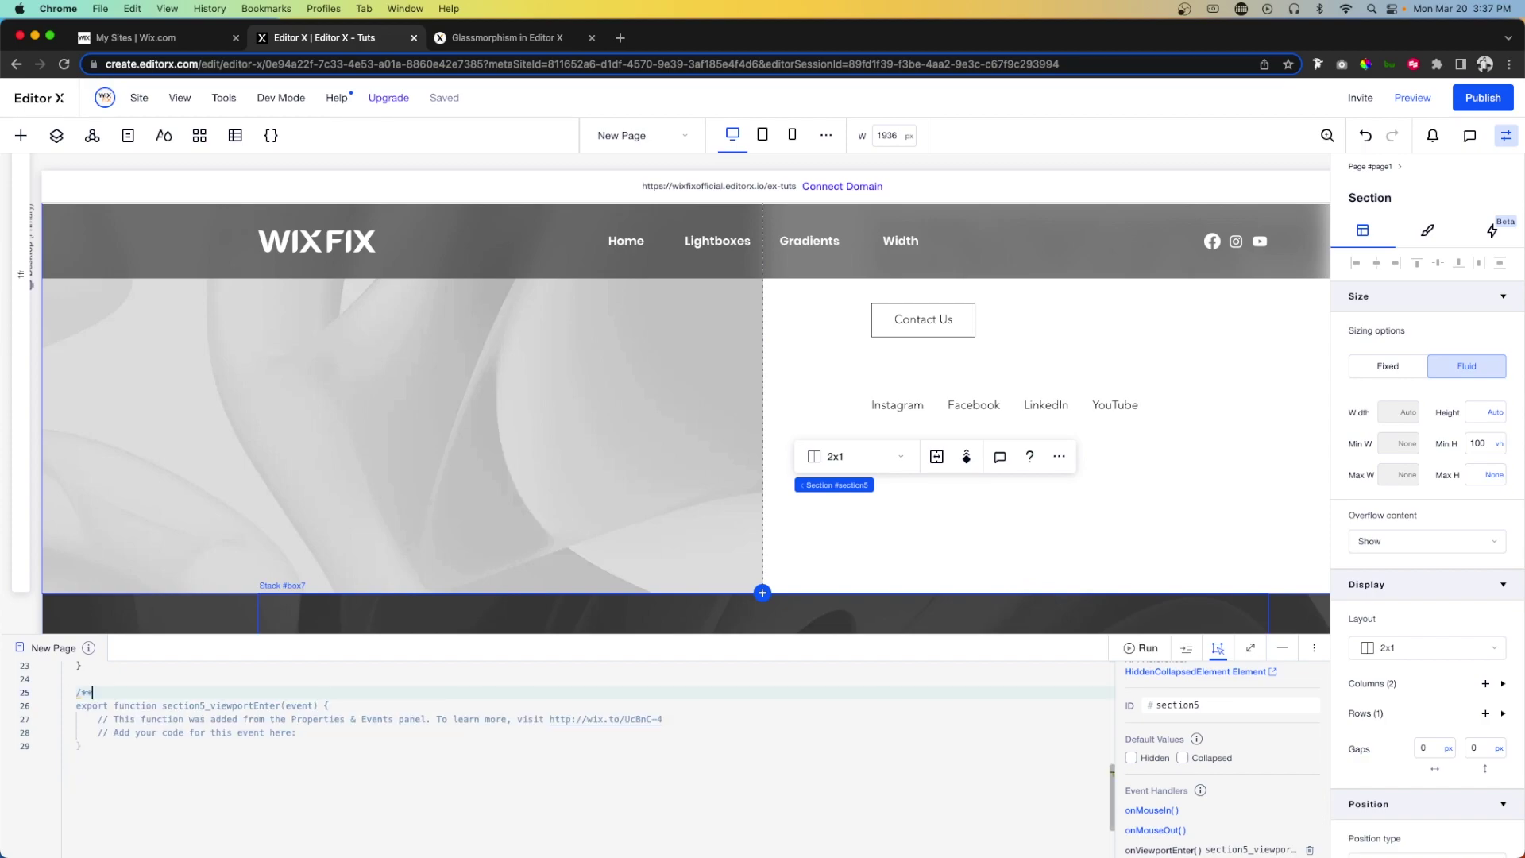
pyautogui.press('BackSpace')
pyautogui.press('BackSpace')
pyautogui.moveTo(307, 734); pyautogui.dragTo(98, 722)
pyautogui.press('BackSpace')
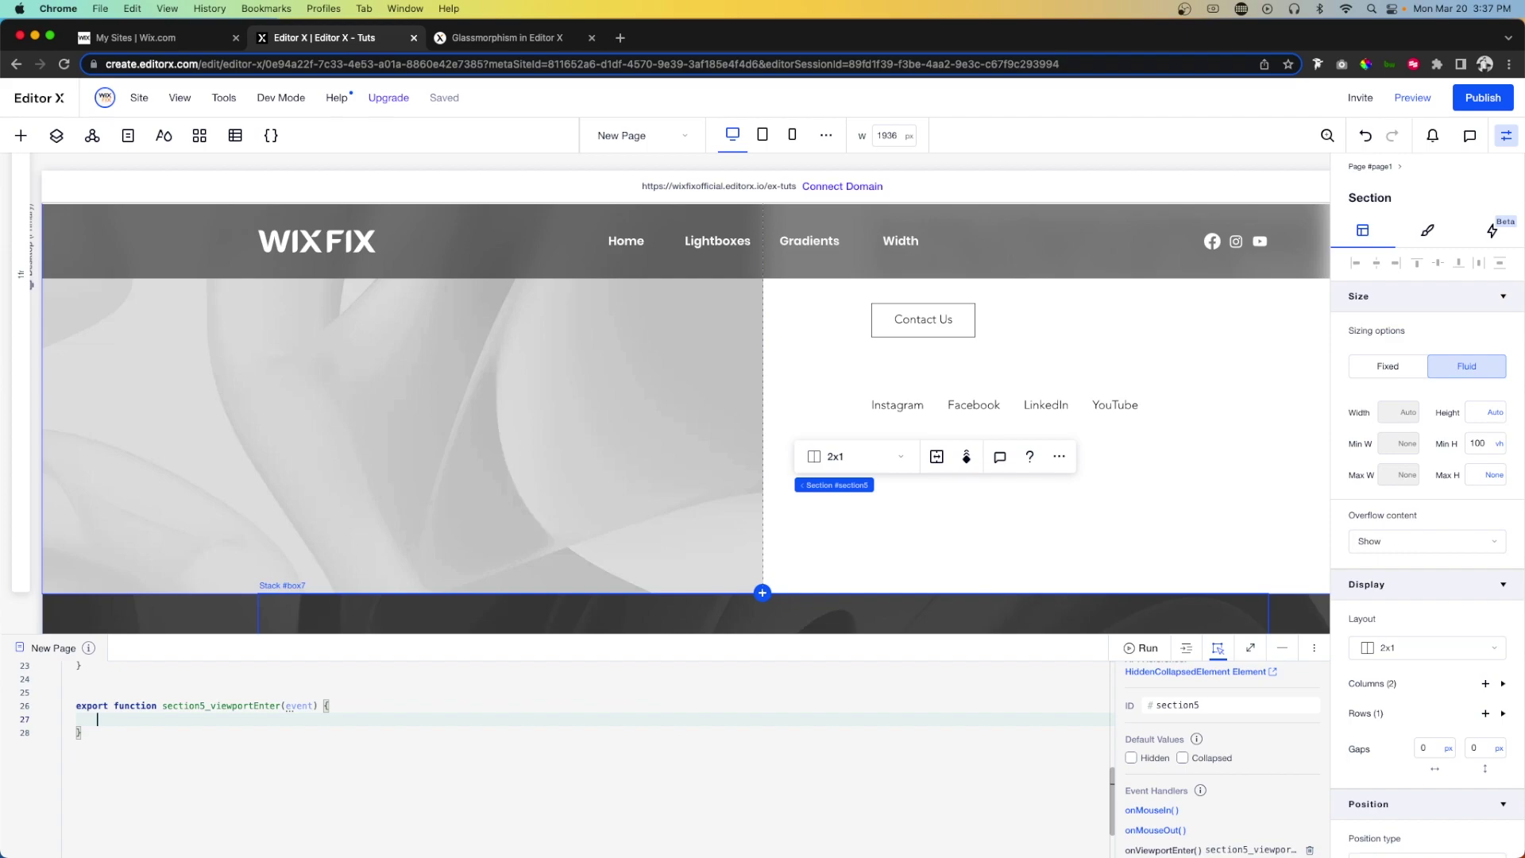
# - Enter headerTl.reverse() as the body of section5_viewportEnter
pyautogui.write('header')
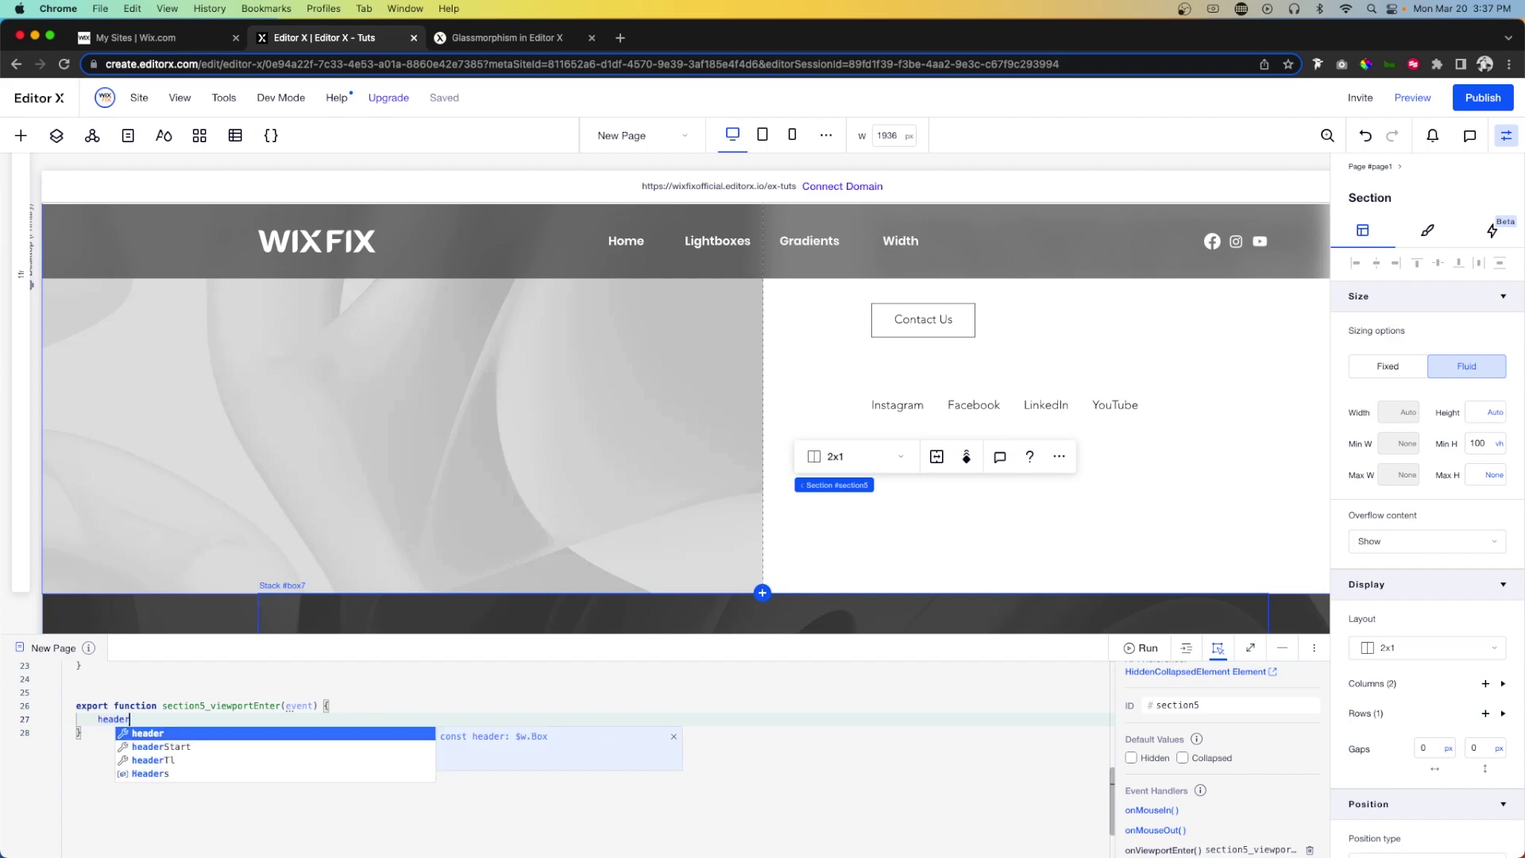
pyautogui.write('Tl.reverse()')
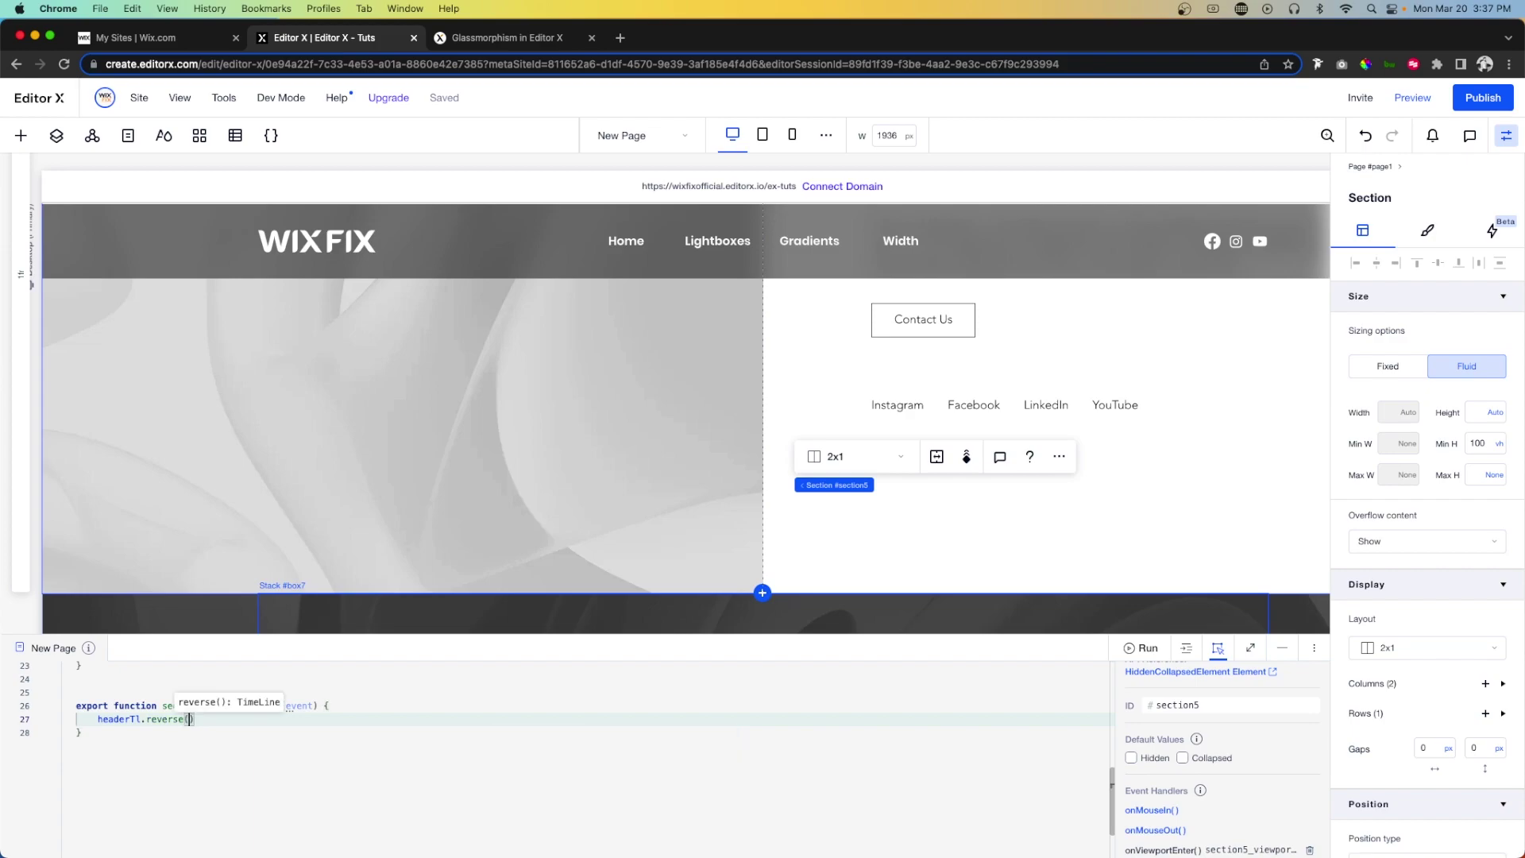
pyautogui.press('Right')
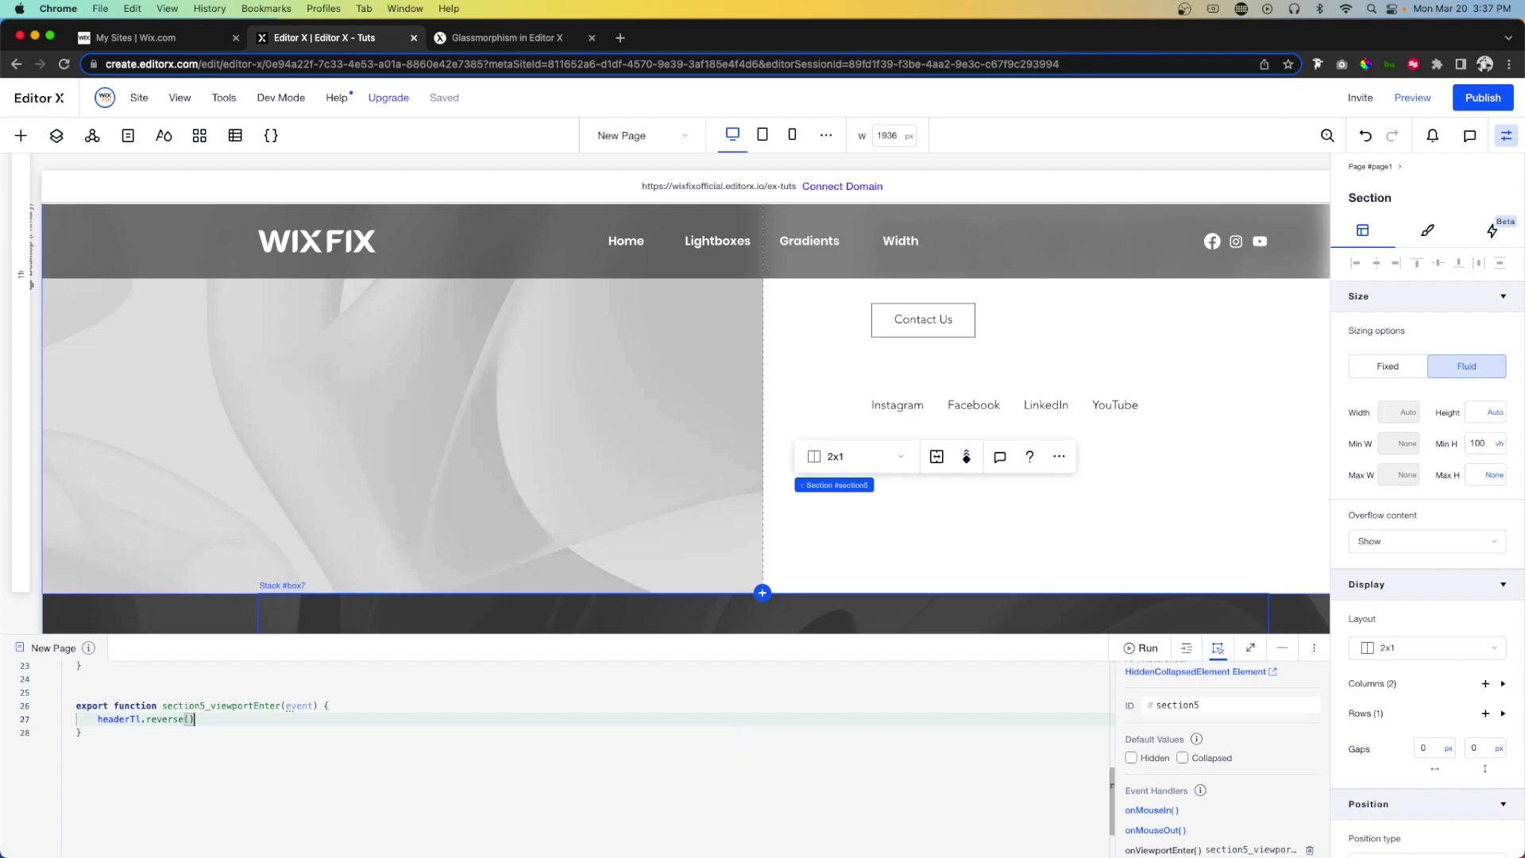
# - Preview New Page and check the pinned header's slide-in and reverse while moving down and back up between the sections
pyautogui.scroll(10, 556, 755)
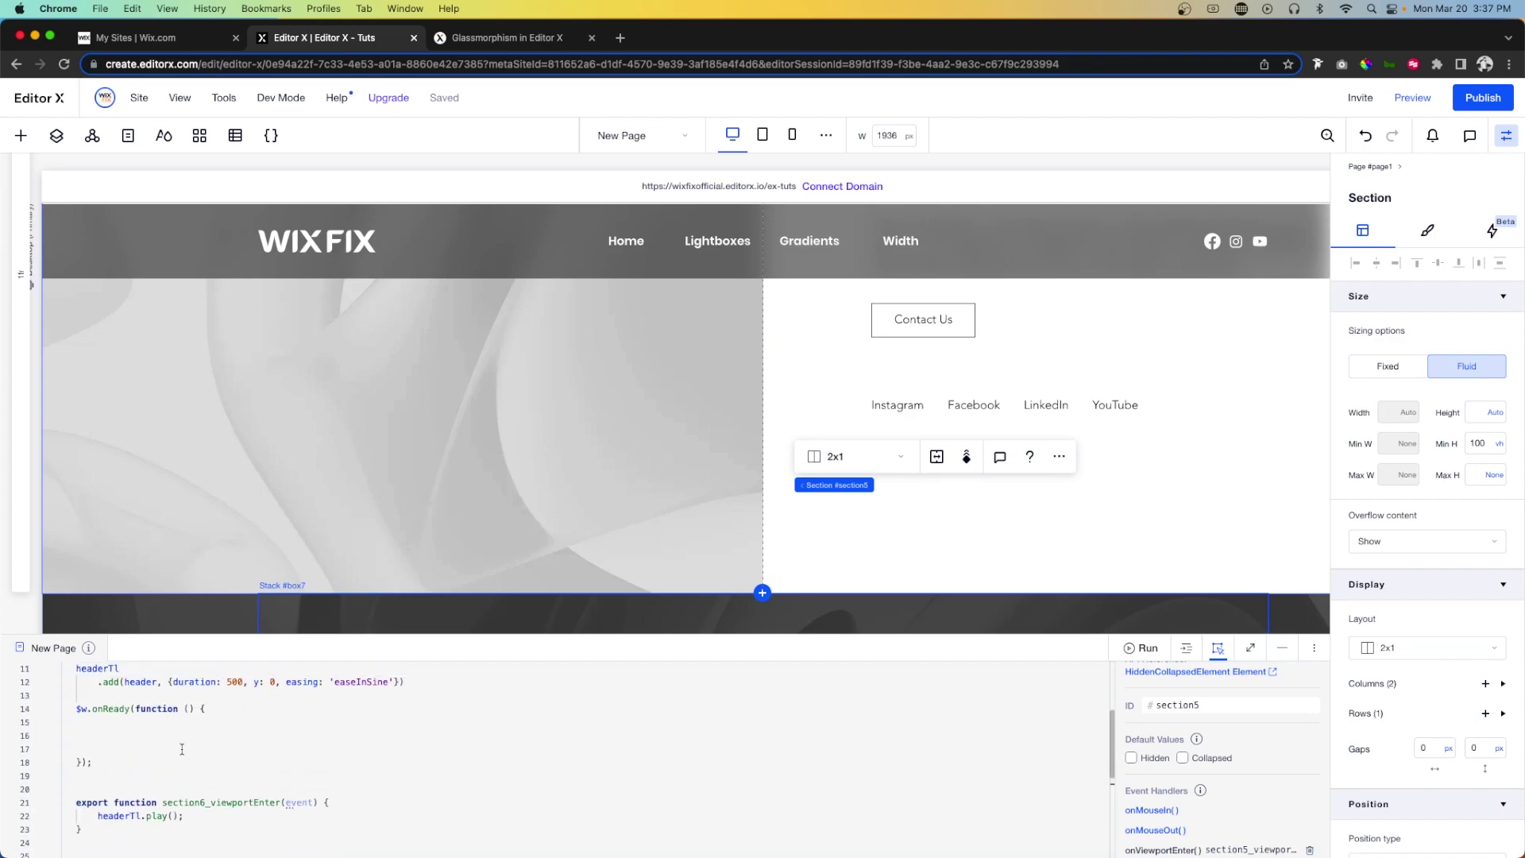
pyautogui.click(1413, 98)
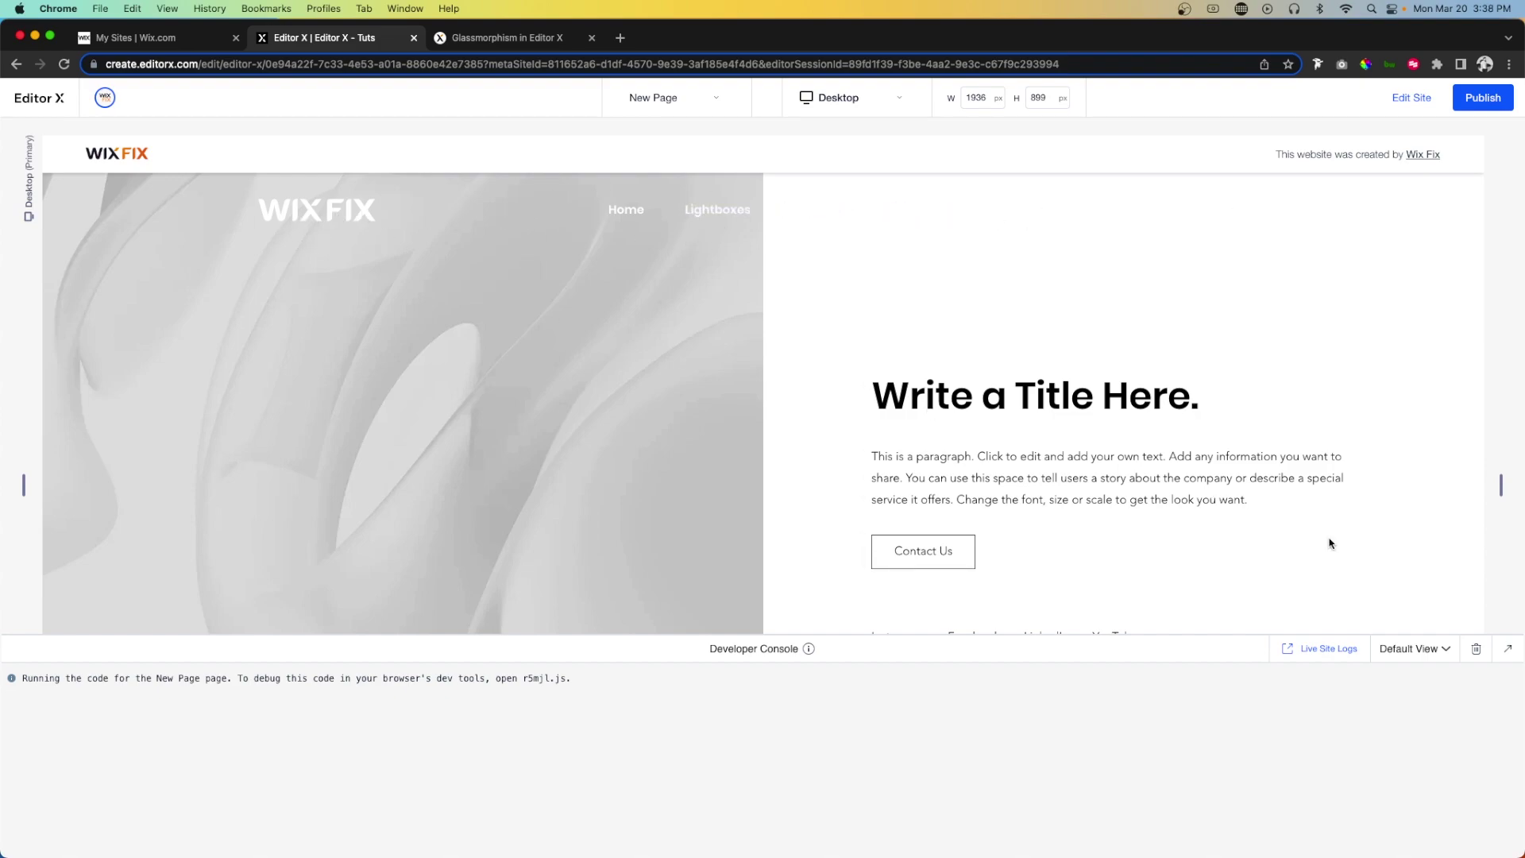
pyautogui.scroll(-5, 1204, 358)
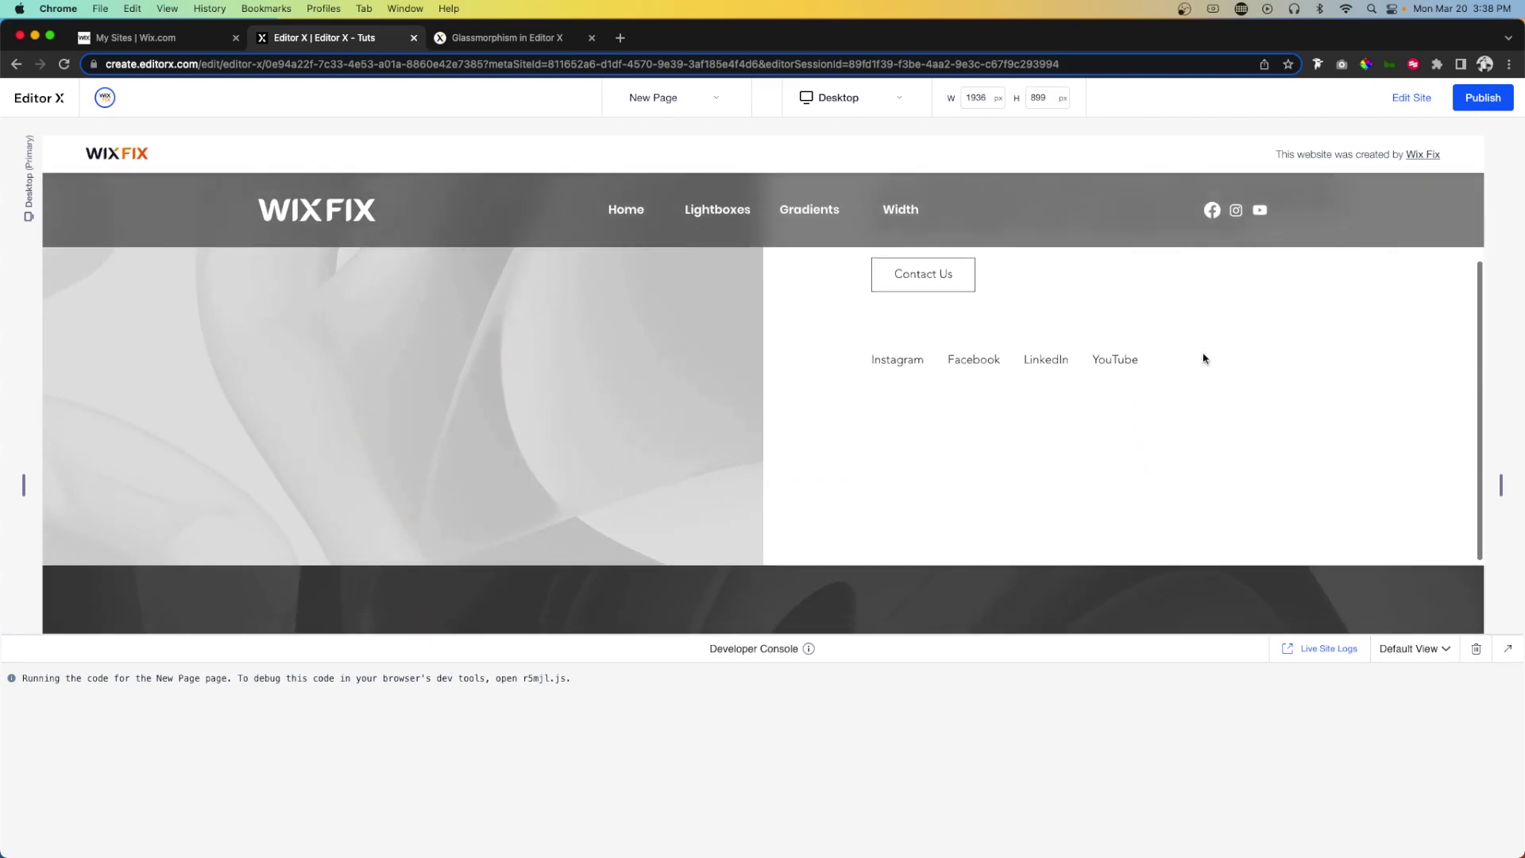
pyautogui.scroll(-5, 1203, 358)
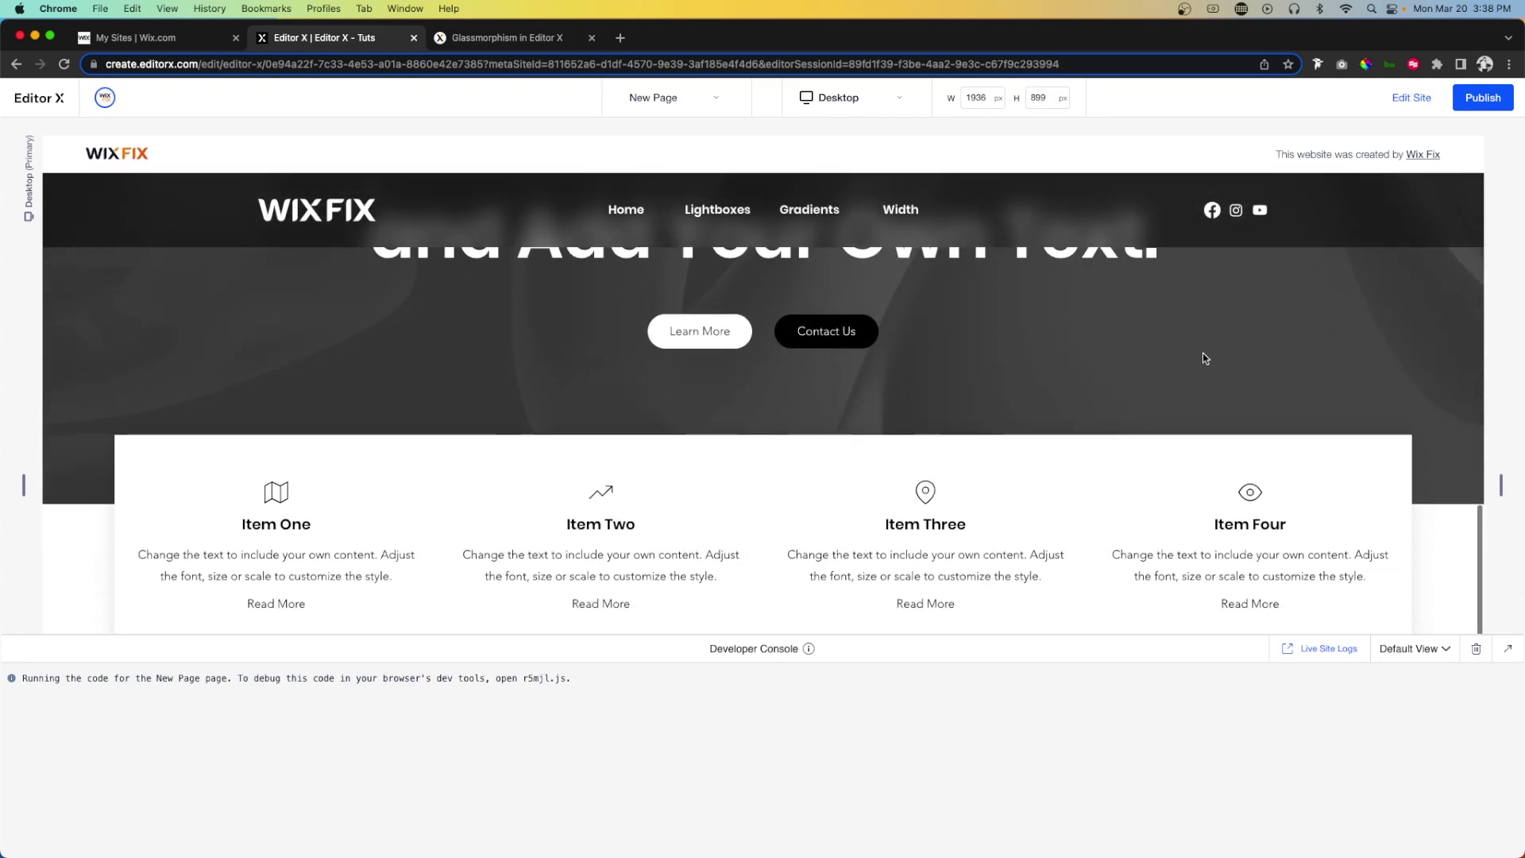
pyautogui.scroll(2, 1205, 358)
pyautogui.scroll(10, 1204, 357)
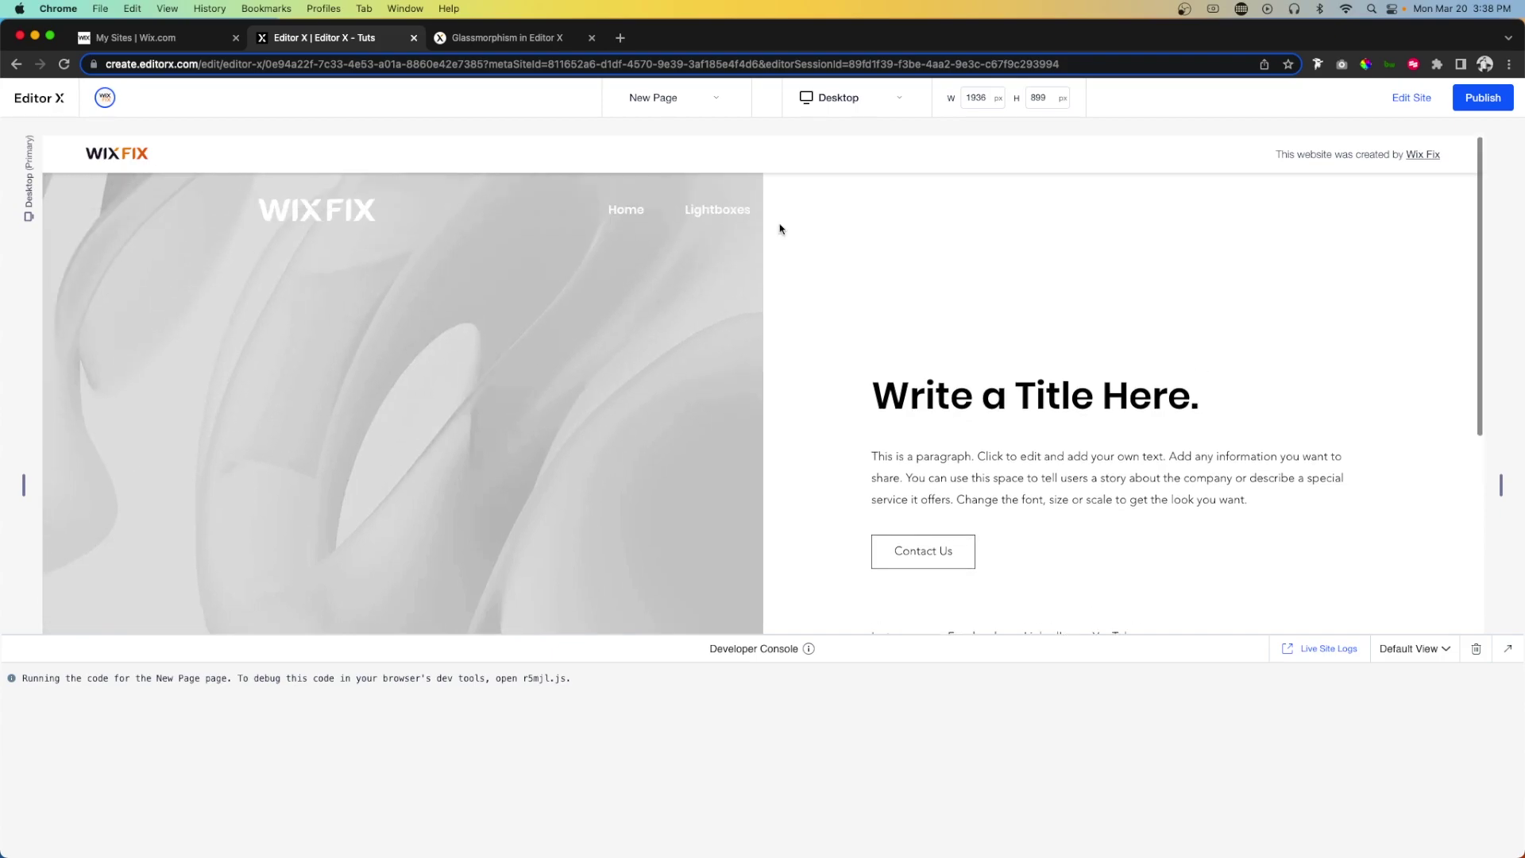